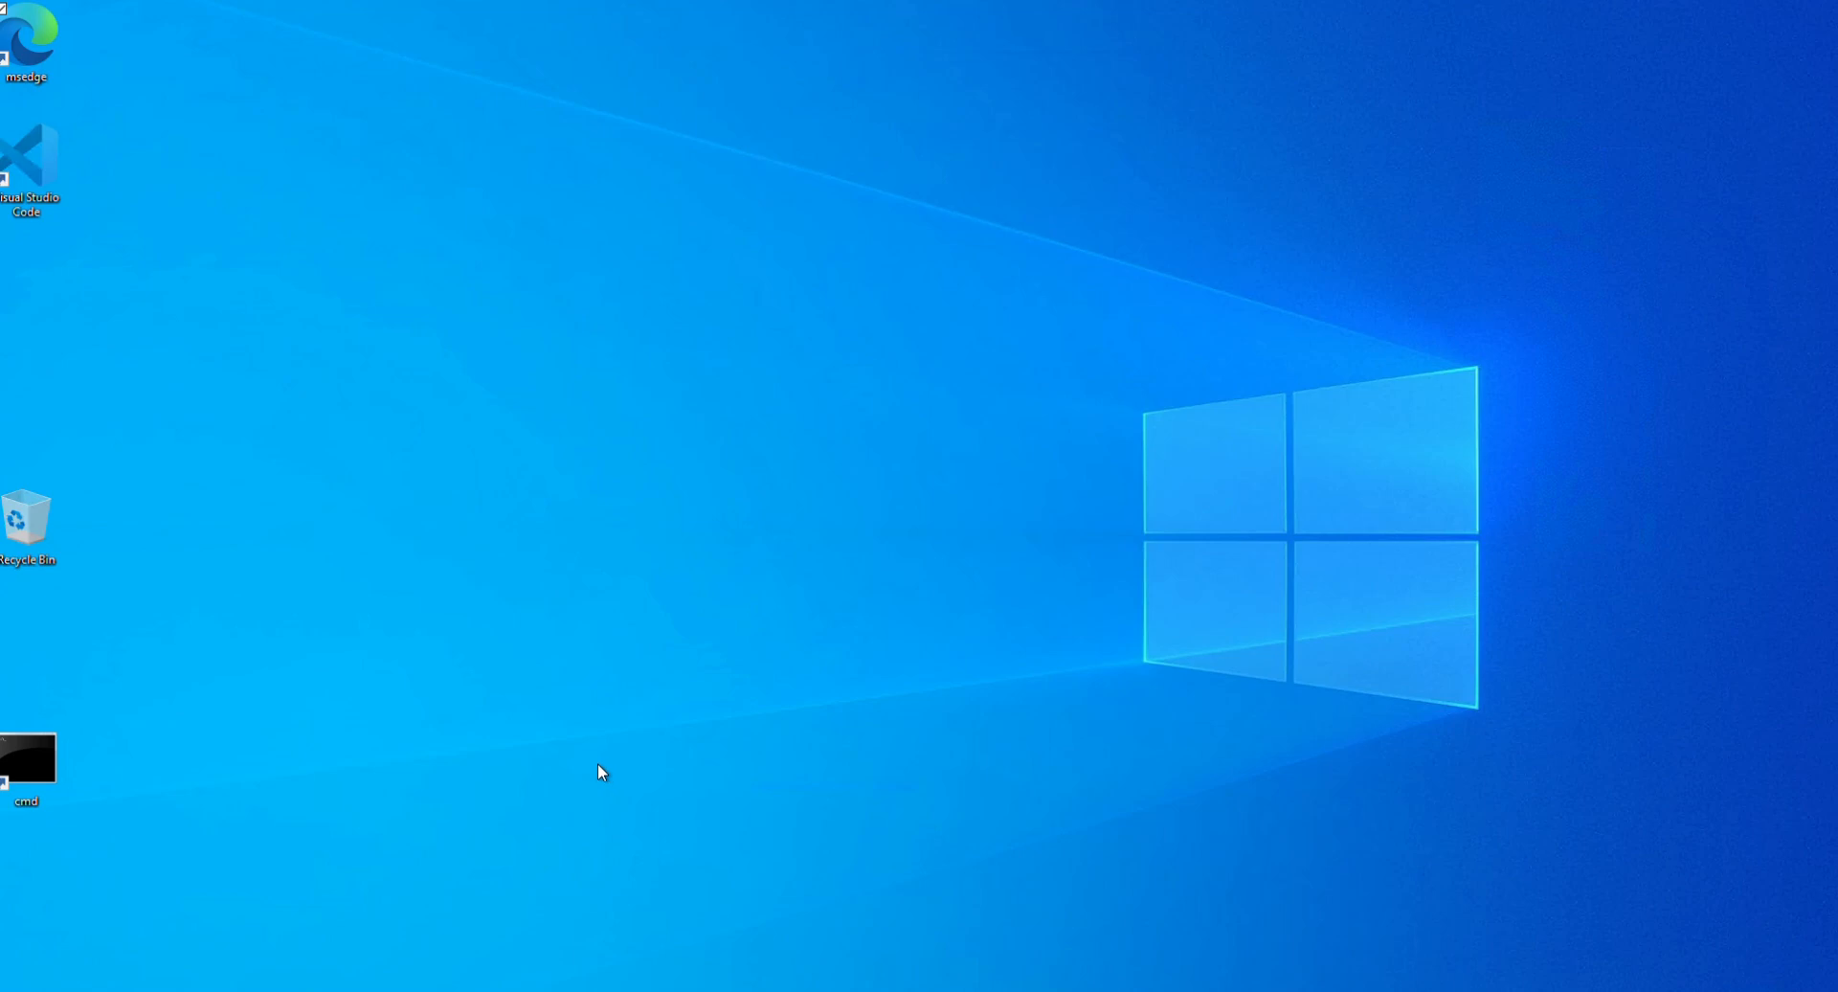
# Step: Switch to the windowssshkeys GitHub repository in Microsoft Edge and copy its HTTPS clone URL
pyautogui.moveTo(440, 991)
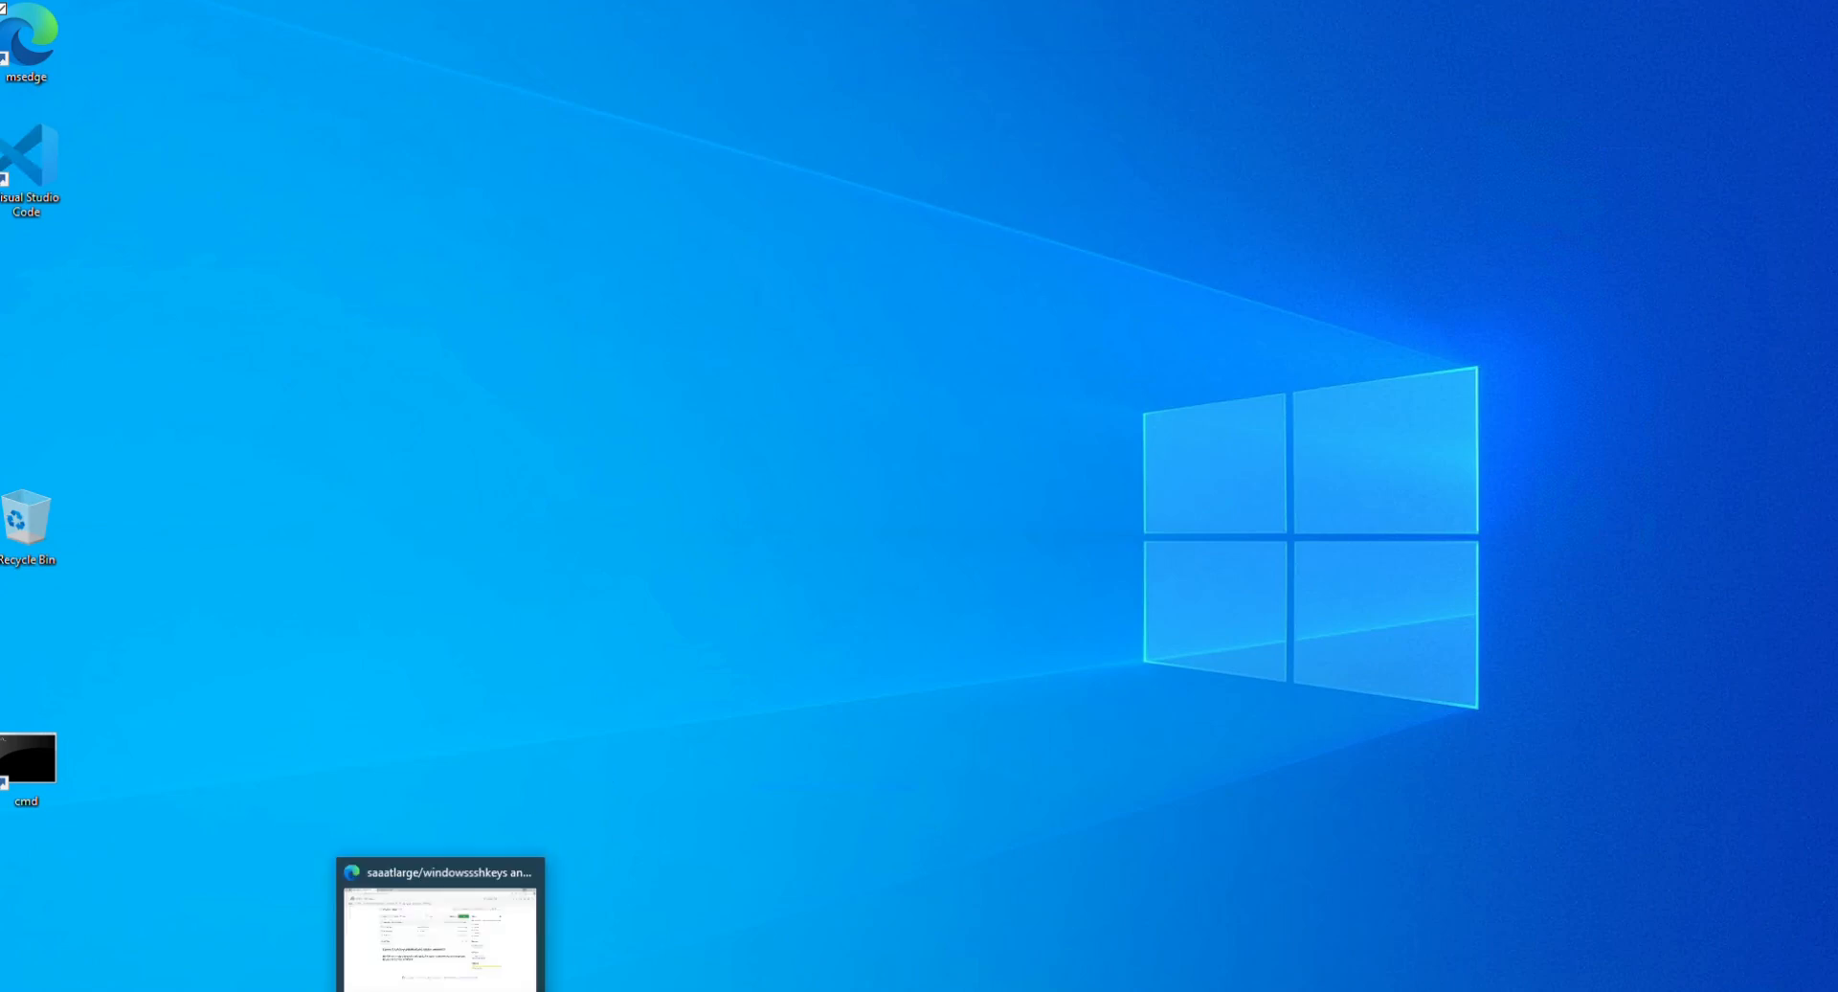
pyautogui.click(414, 876)
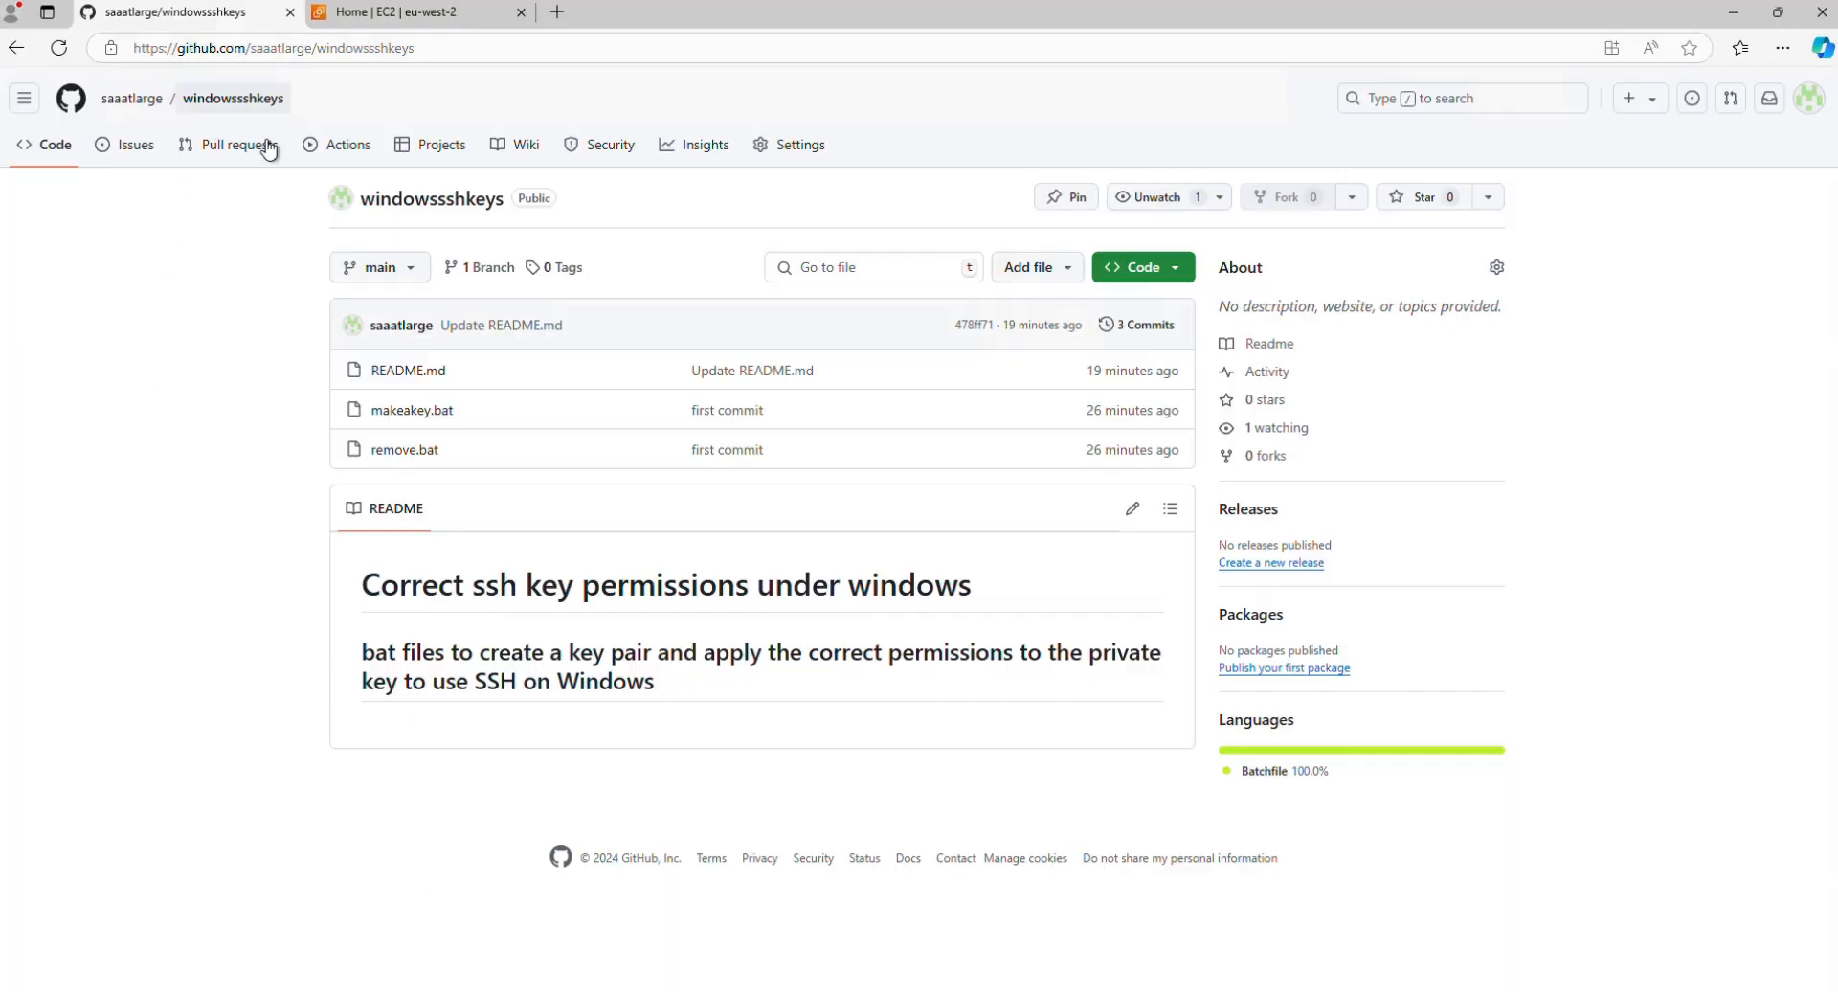
pyautogui.click(1182, 276)
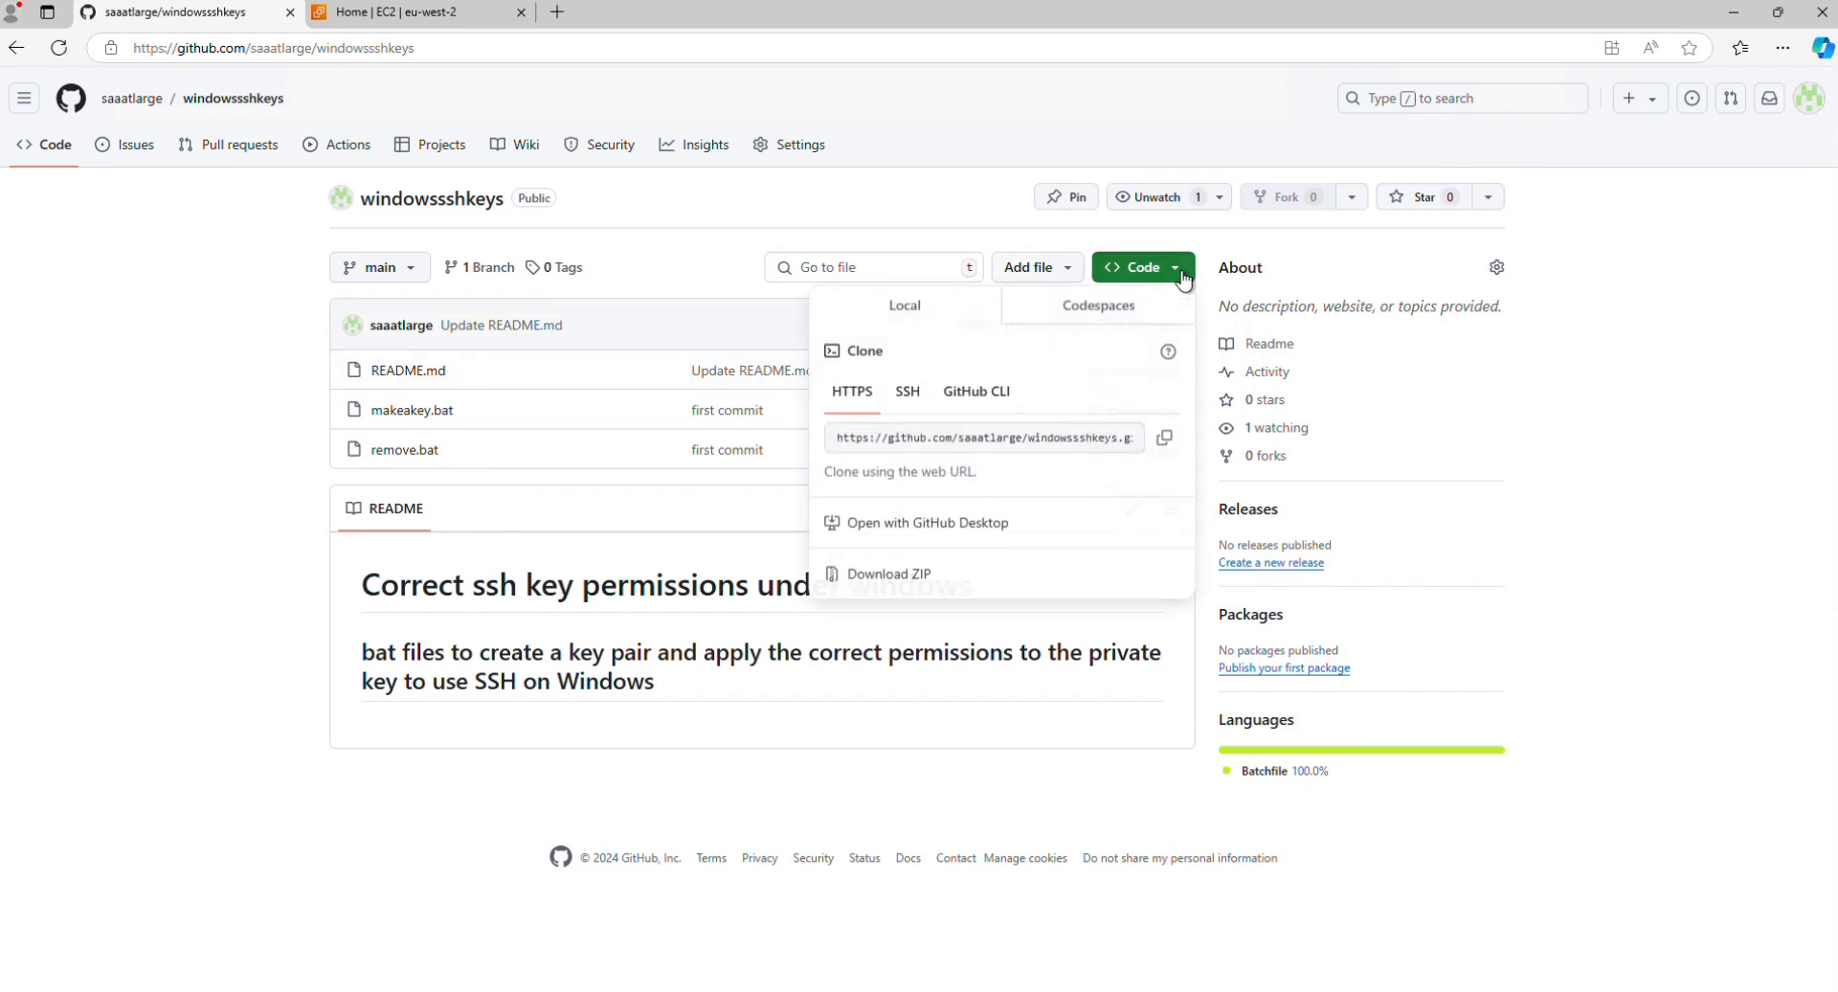
pyautogui.click(1165, 439)
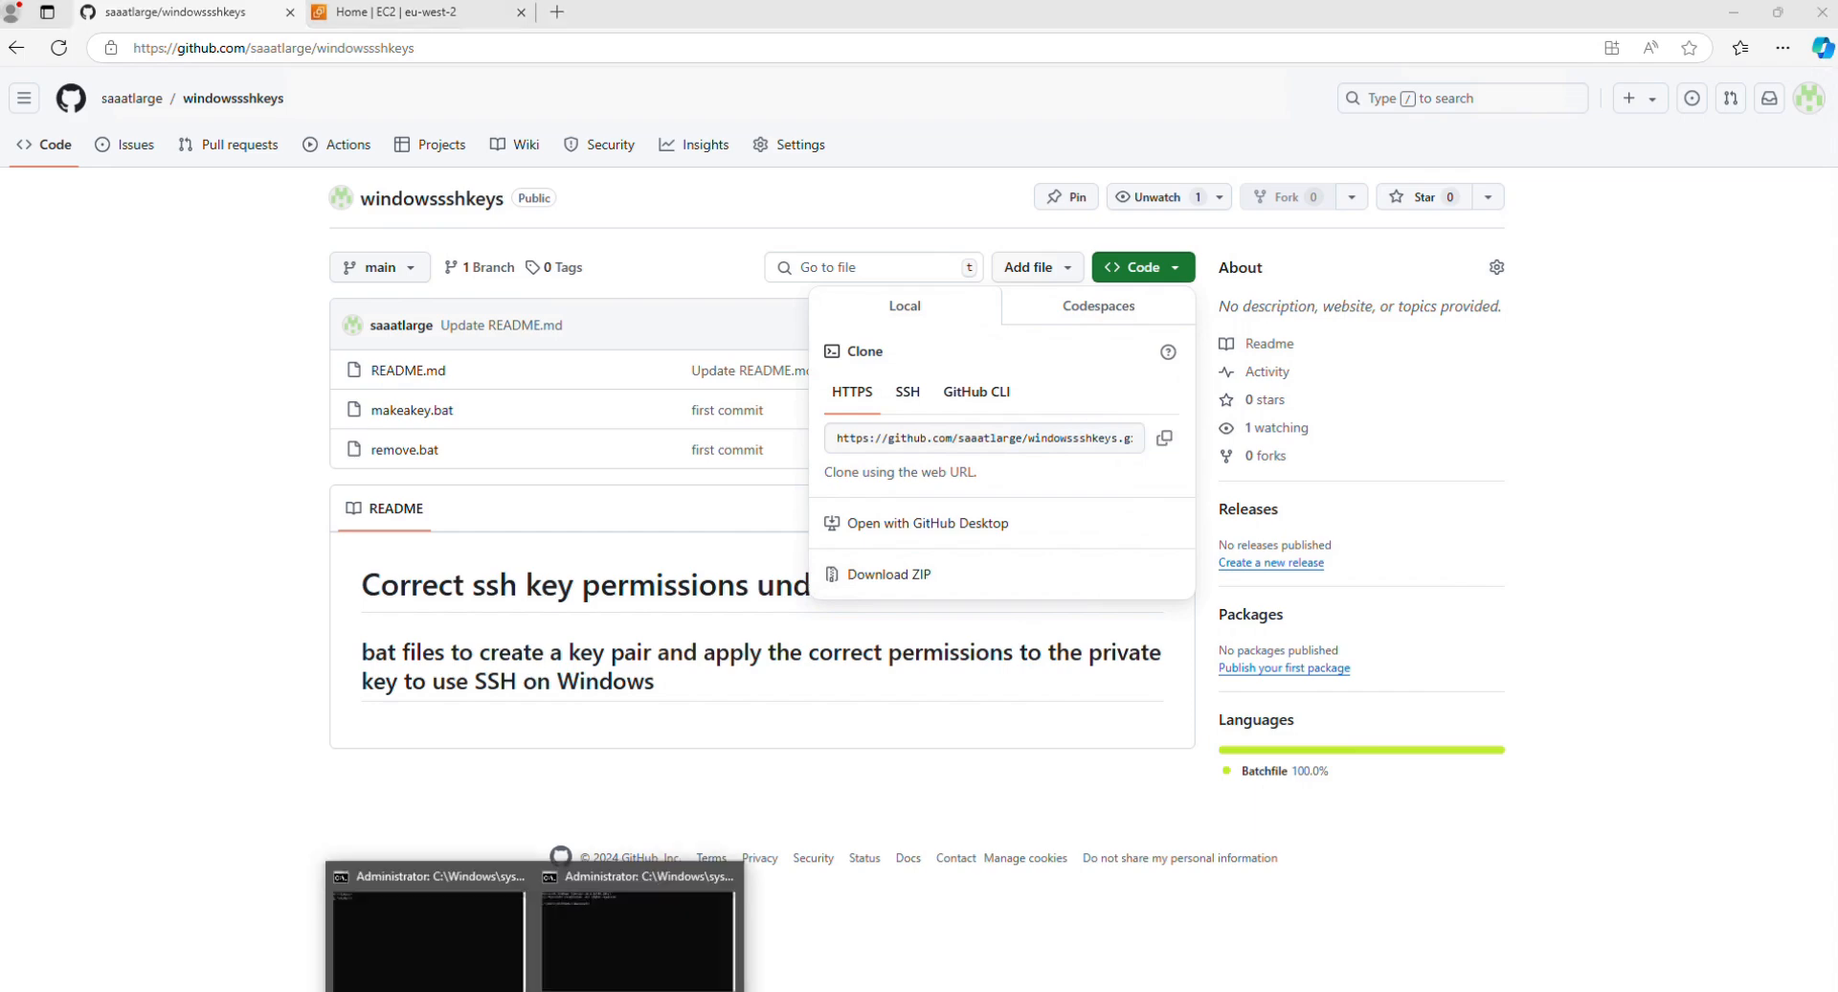
pyautogui.moveTo(428, 873)
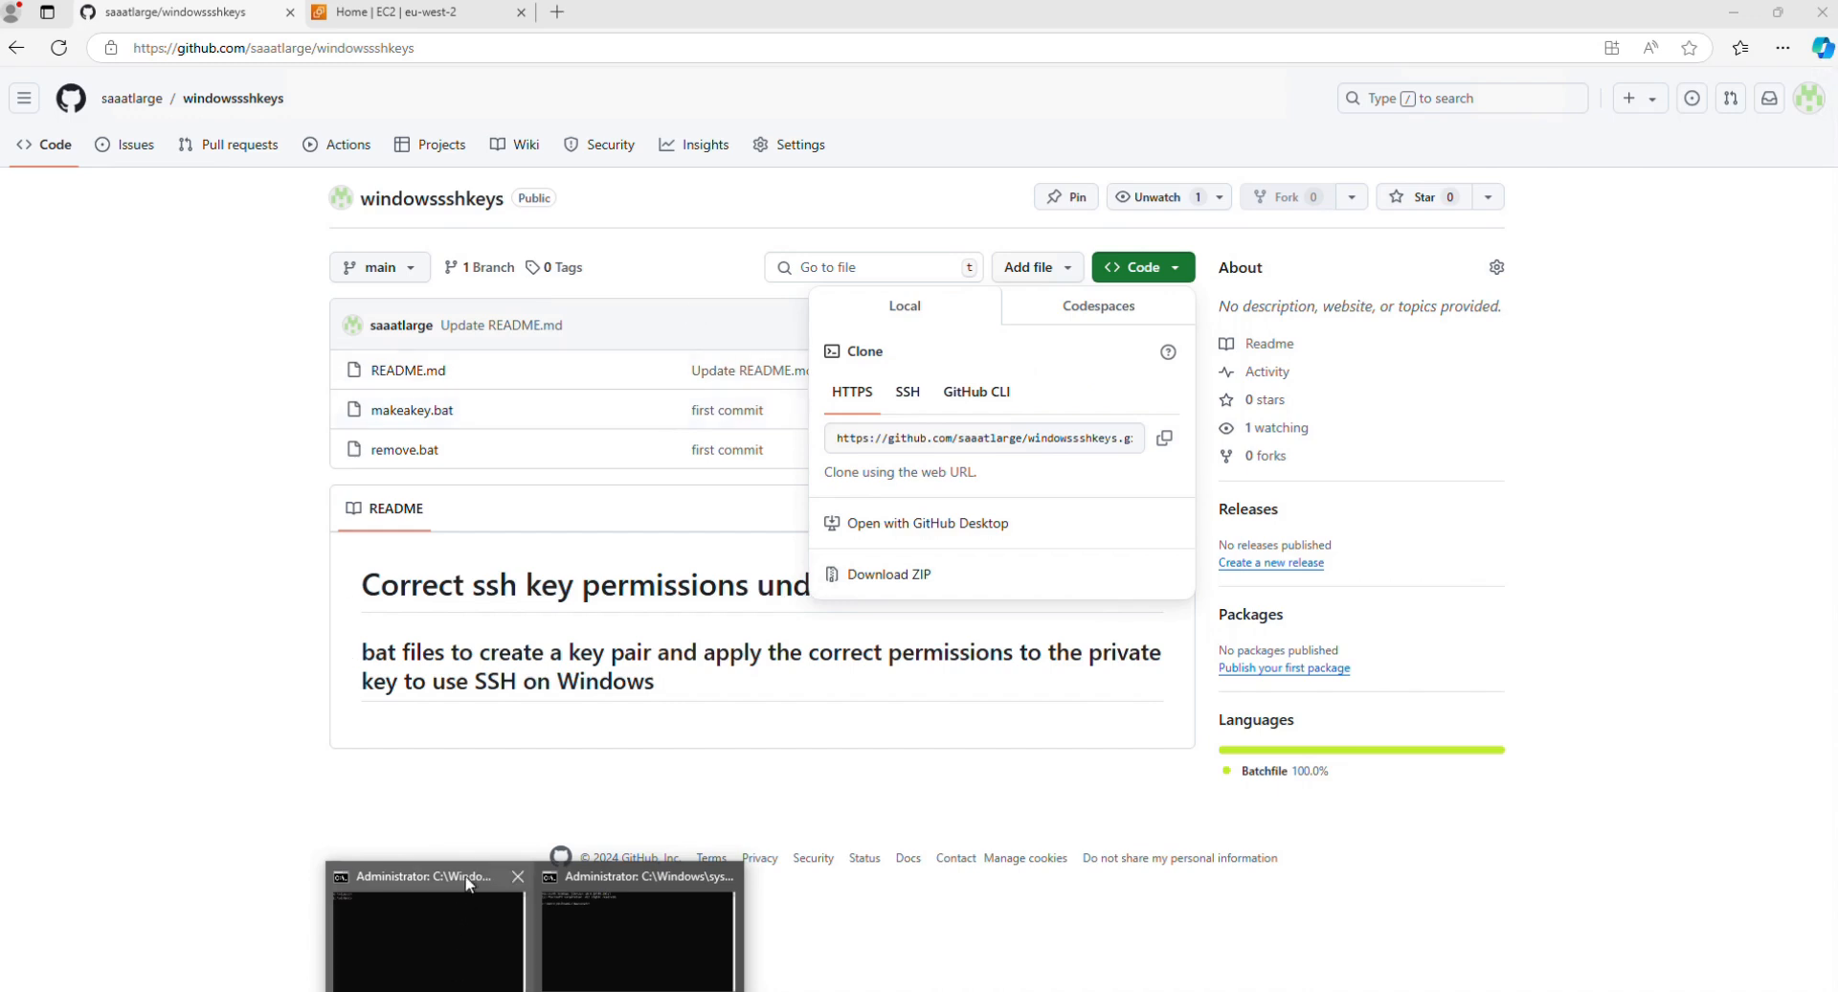
pyautogui.click(469, 883)
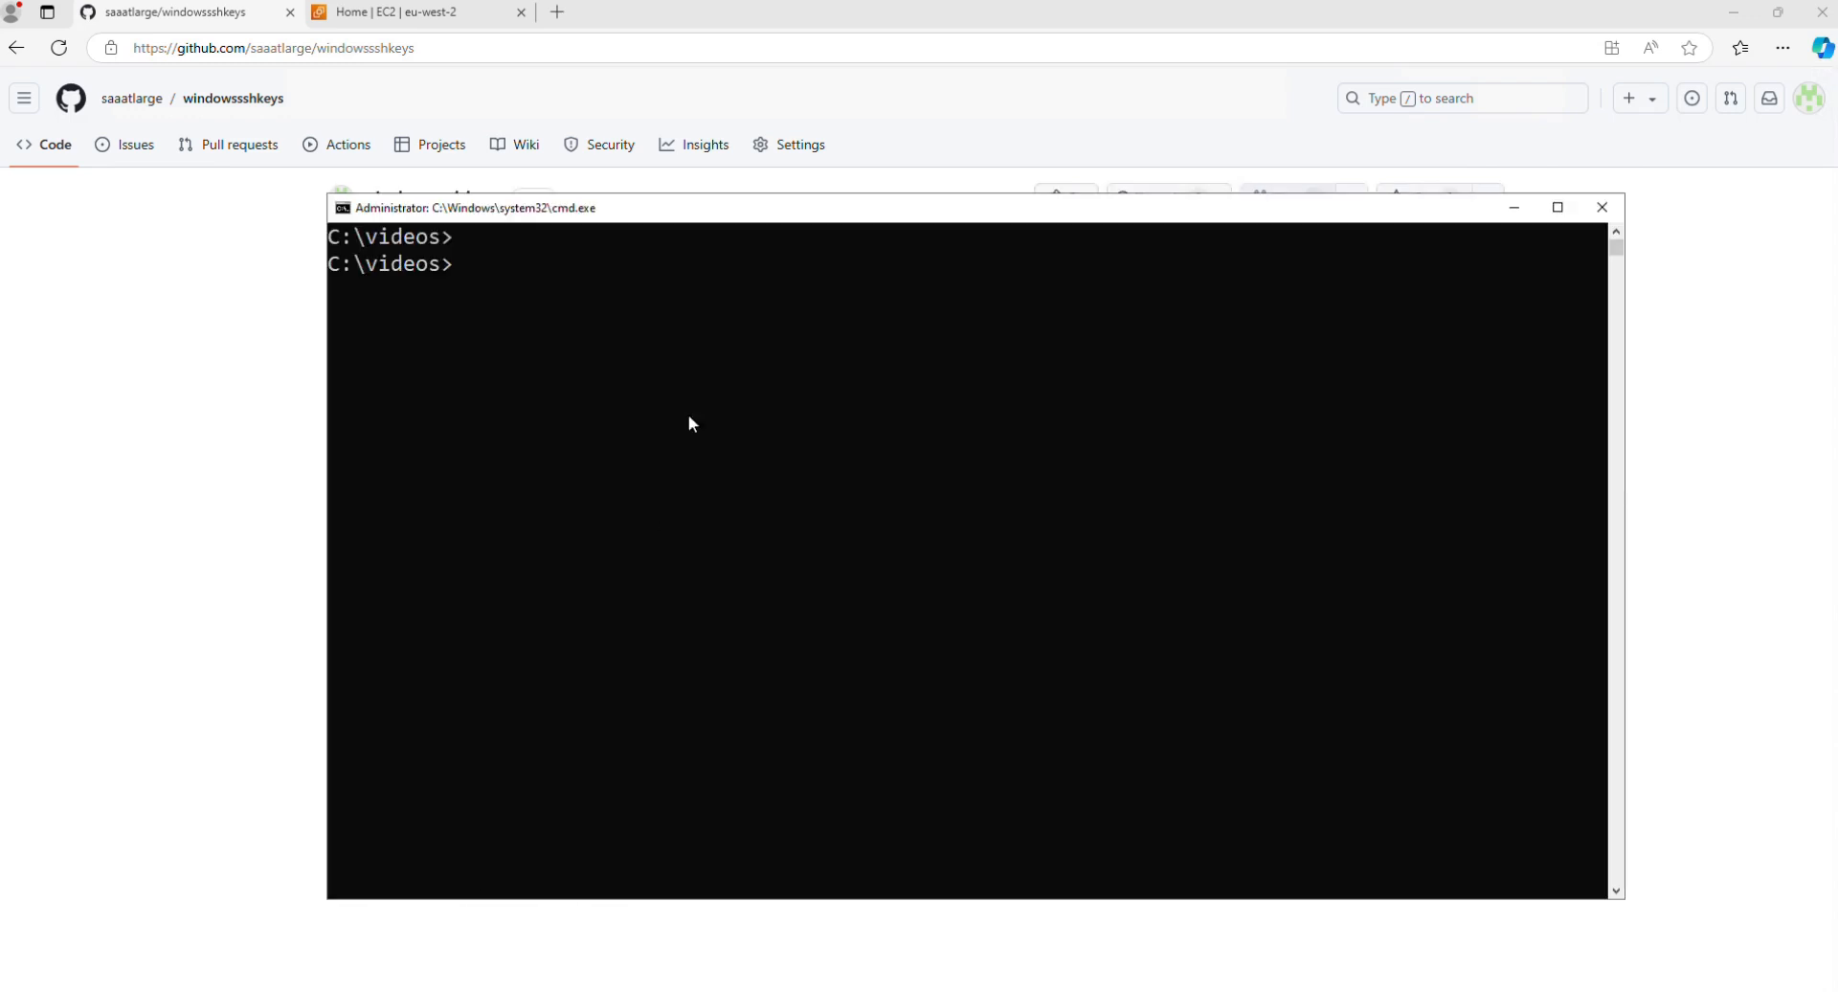
pyautogui.write('git clobe')
pyautogui.press('BackSpace')
pyautogui.write('ne')
pyautogui.press('BackSpace')
pyautogui.press('BackSpace')
pyautogui.write('e')
pyautogui.hotkey('ctrl', 'v')
pyautogui.press('Return')
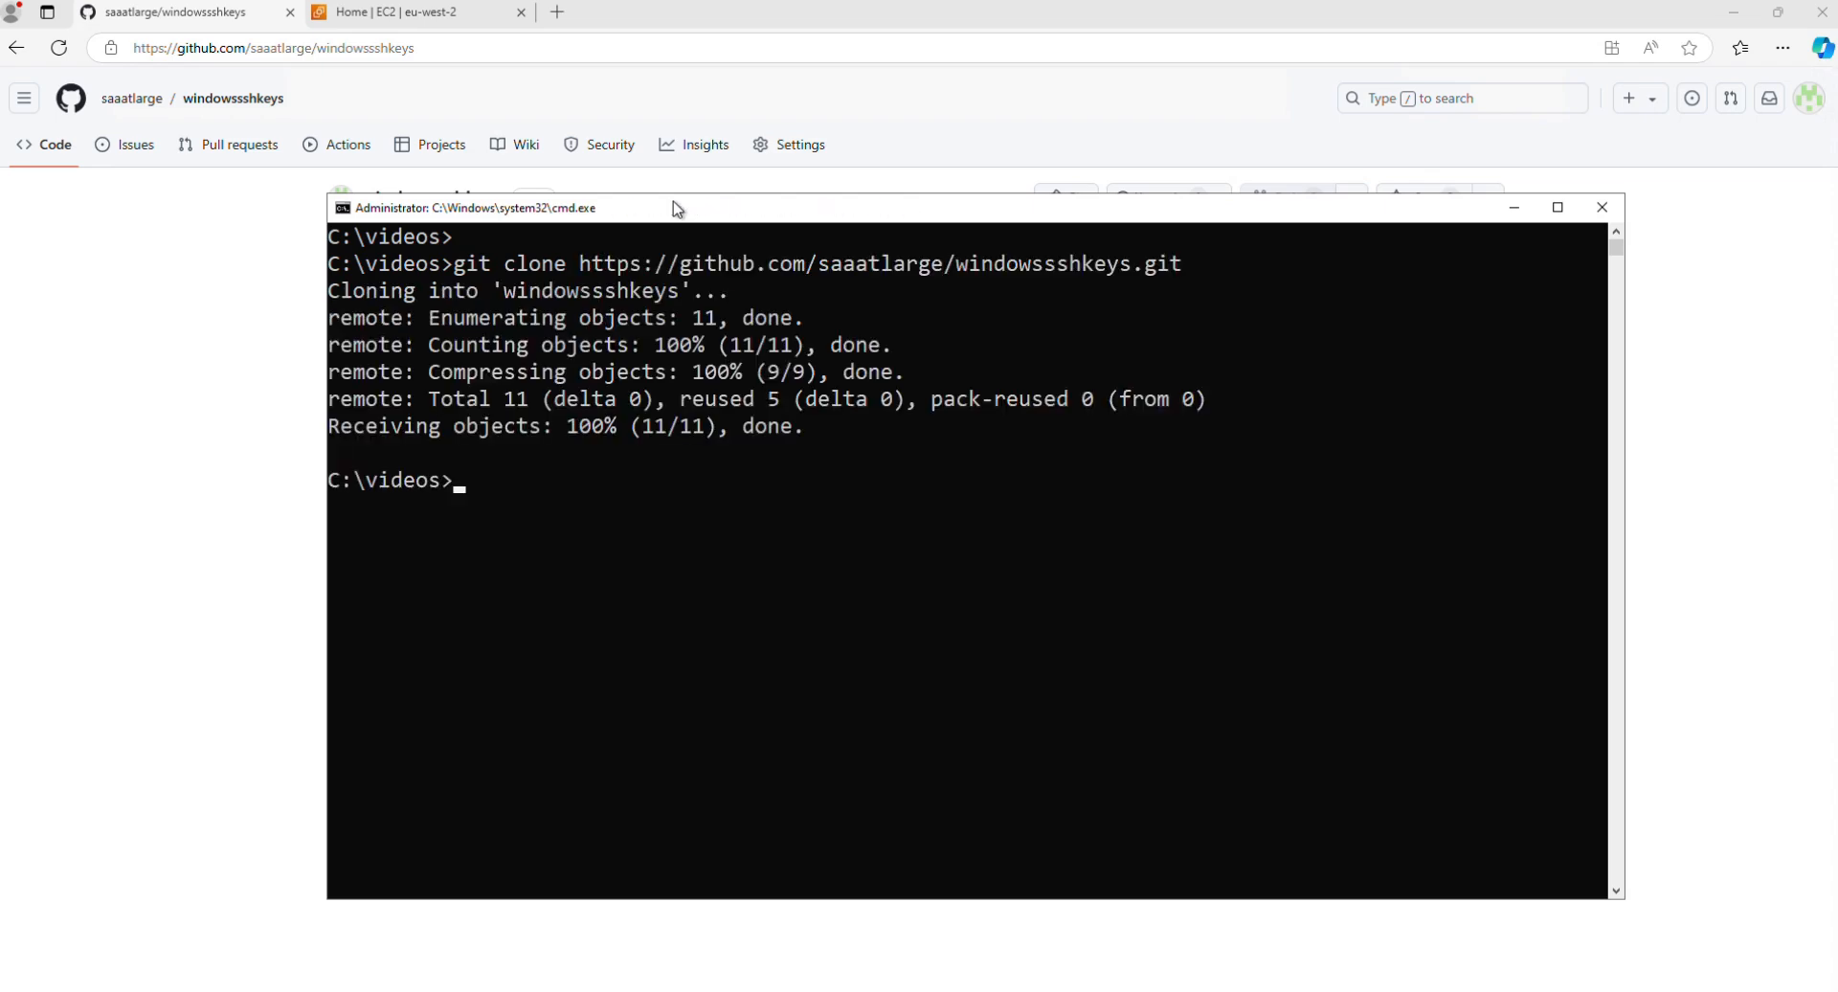
# Step: Change into the cloned windowssshkeys folder and list its contents
pyautogui.write('dir')
pyautogui.press('Return')
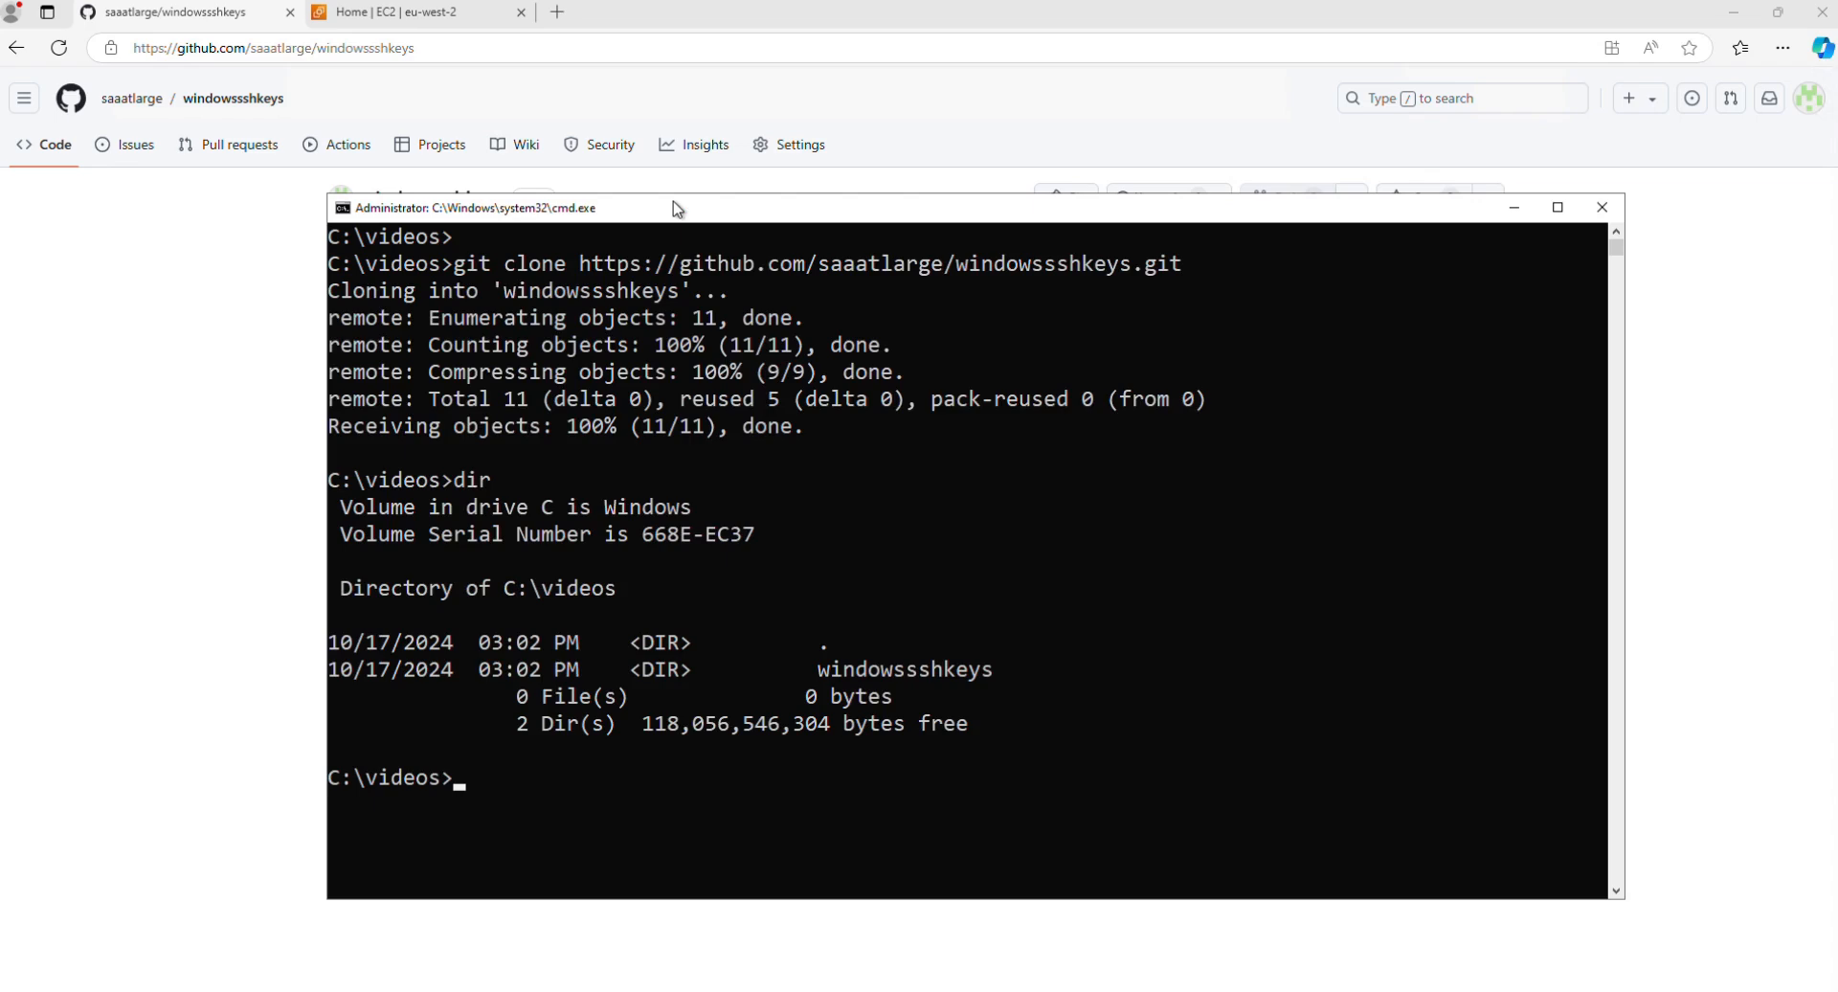
pyautogui.write('cd ww')
pyautogui.press('BackSpace')
pyautogui.write('i')
pyautogui.press('Tab')
pyautogui.press('Return')
pyautogui.write('dir')
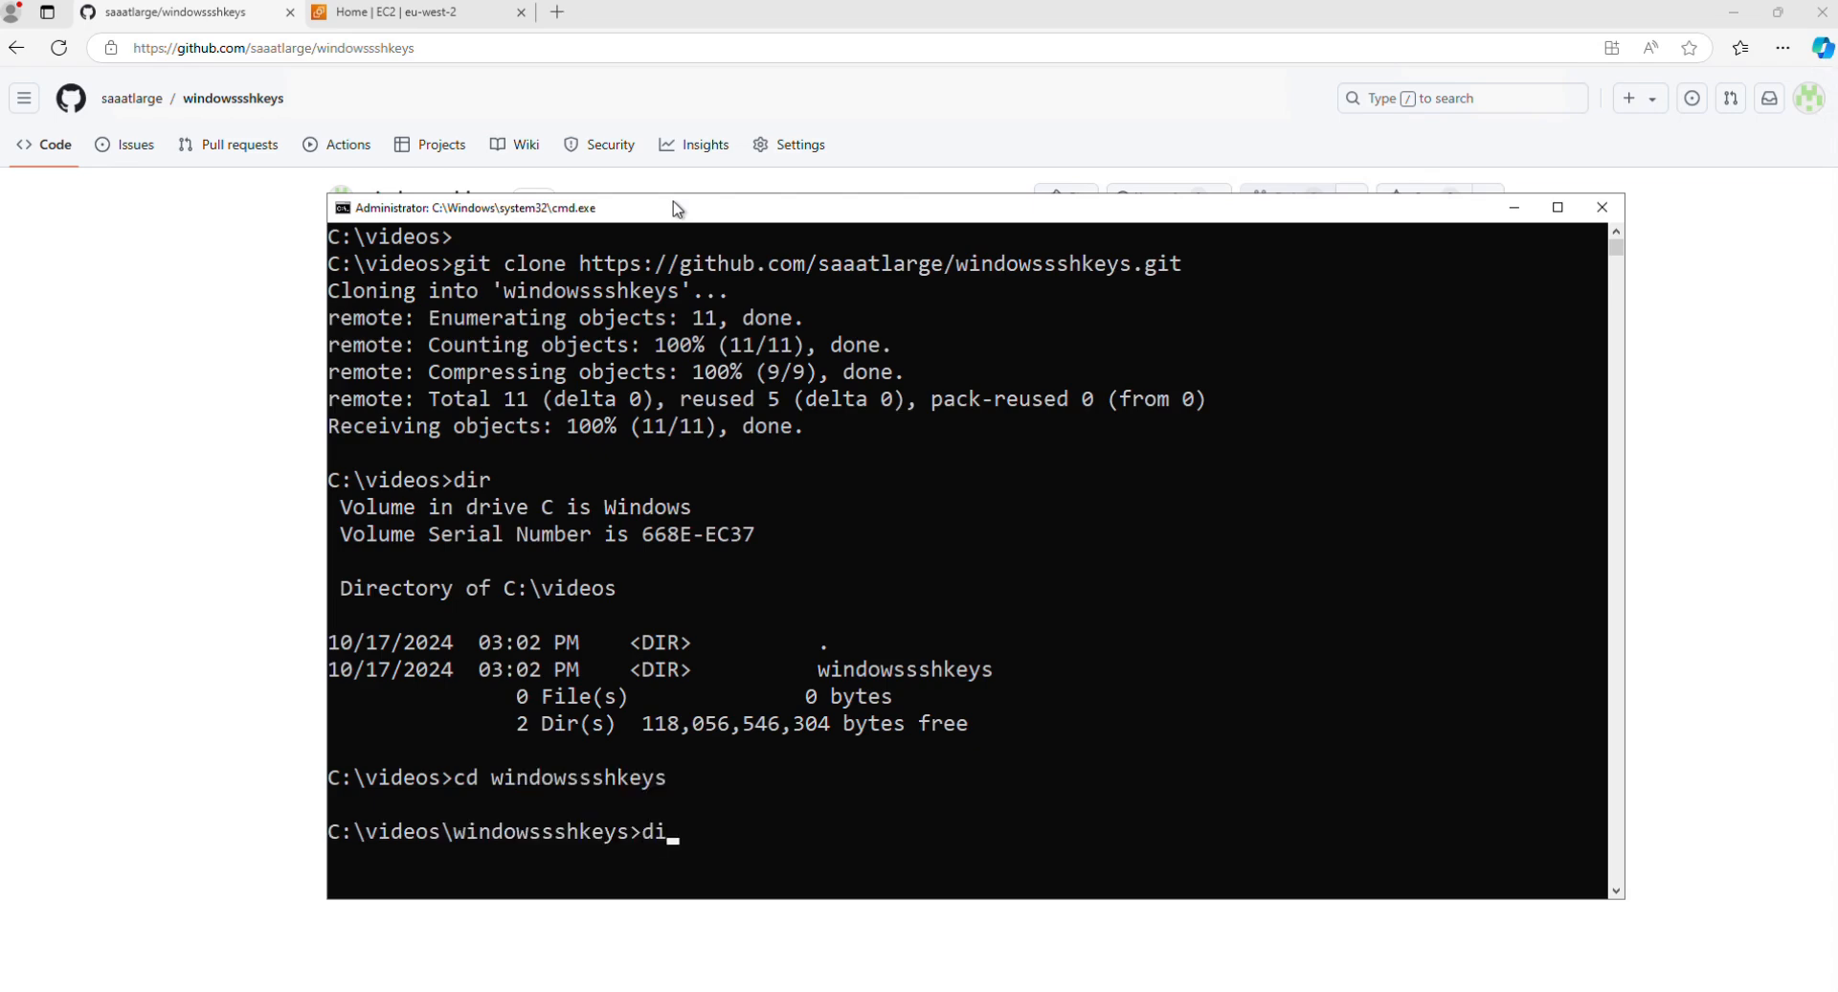
pyautogui.press('Return')
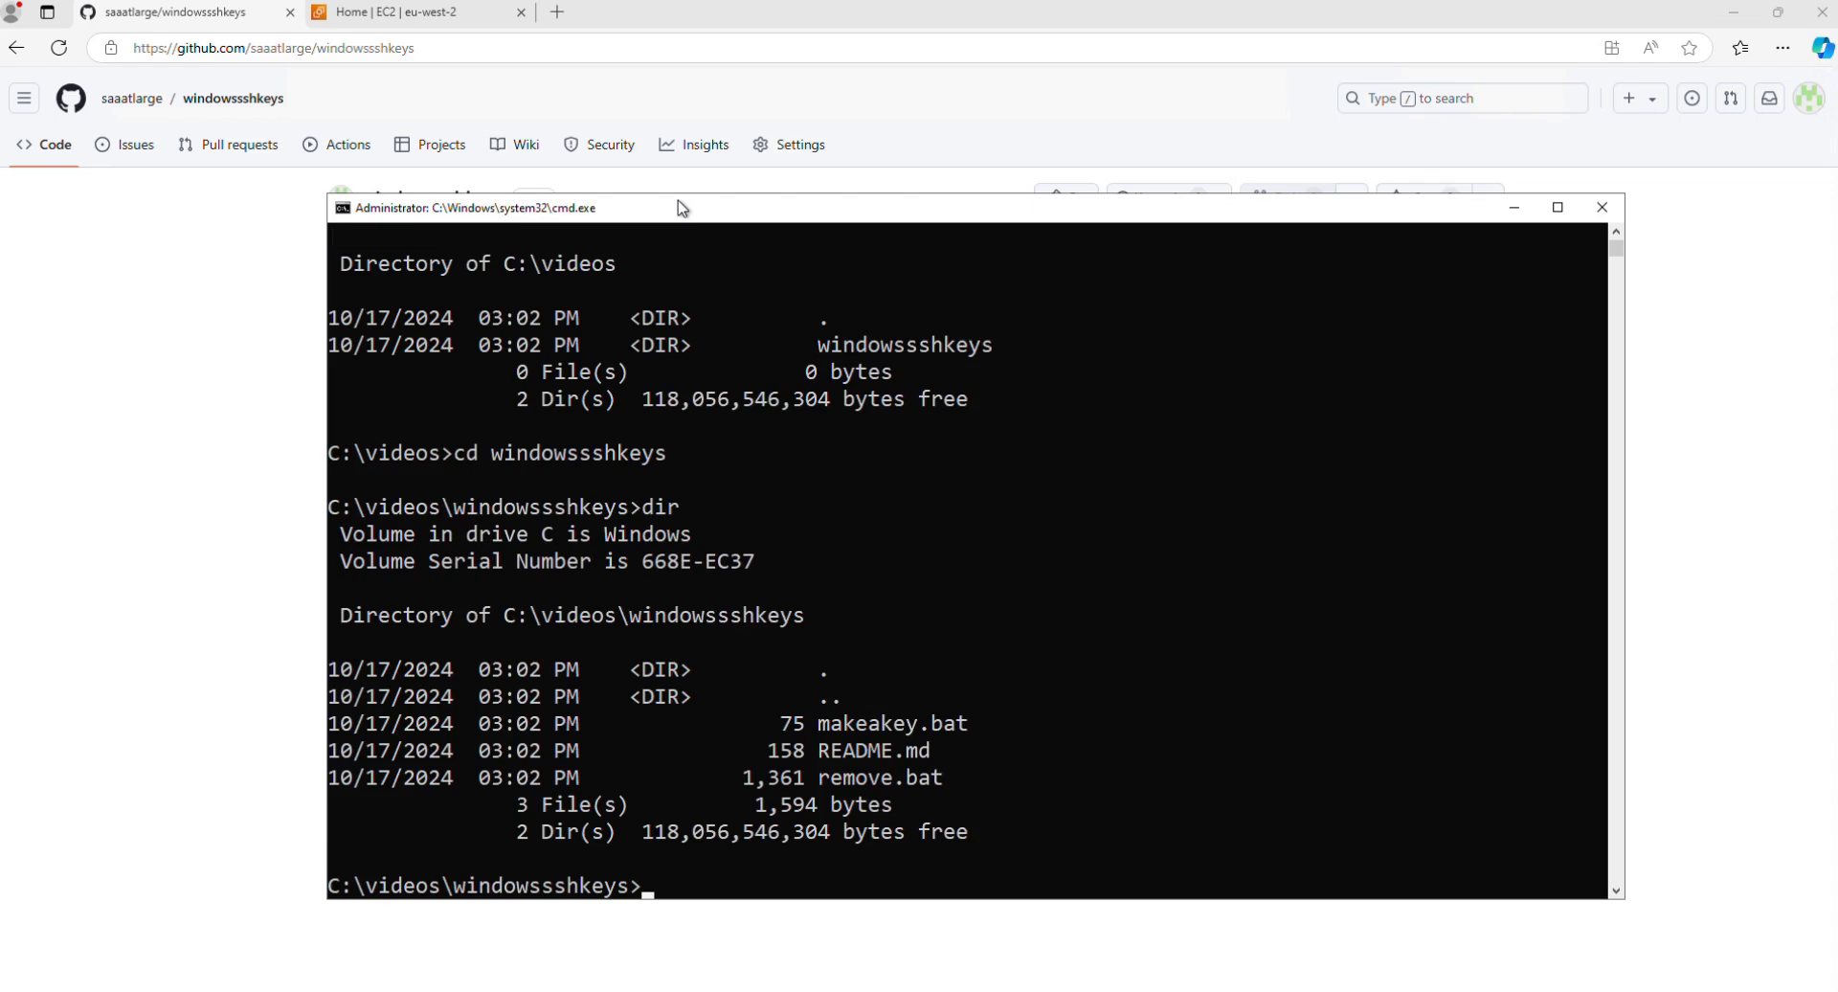
# Step: Switch to the EC2 console in Edge and start a new instance named demo1 with the Ubuntu Server 24.04 LTS image
pyautogui.click(867, 21)
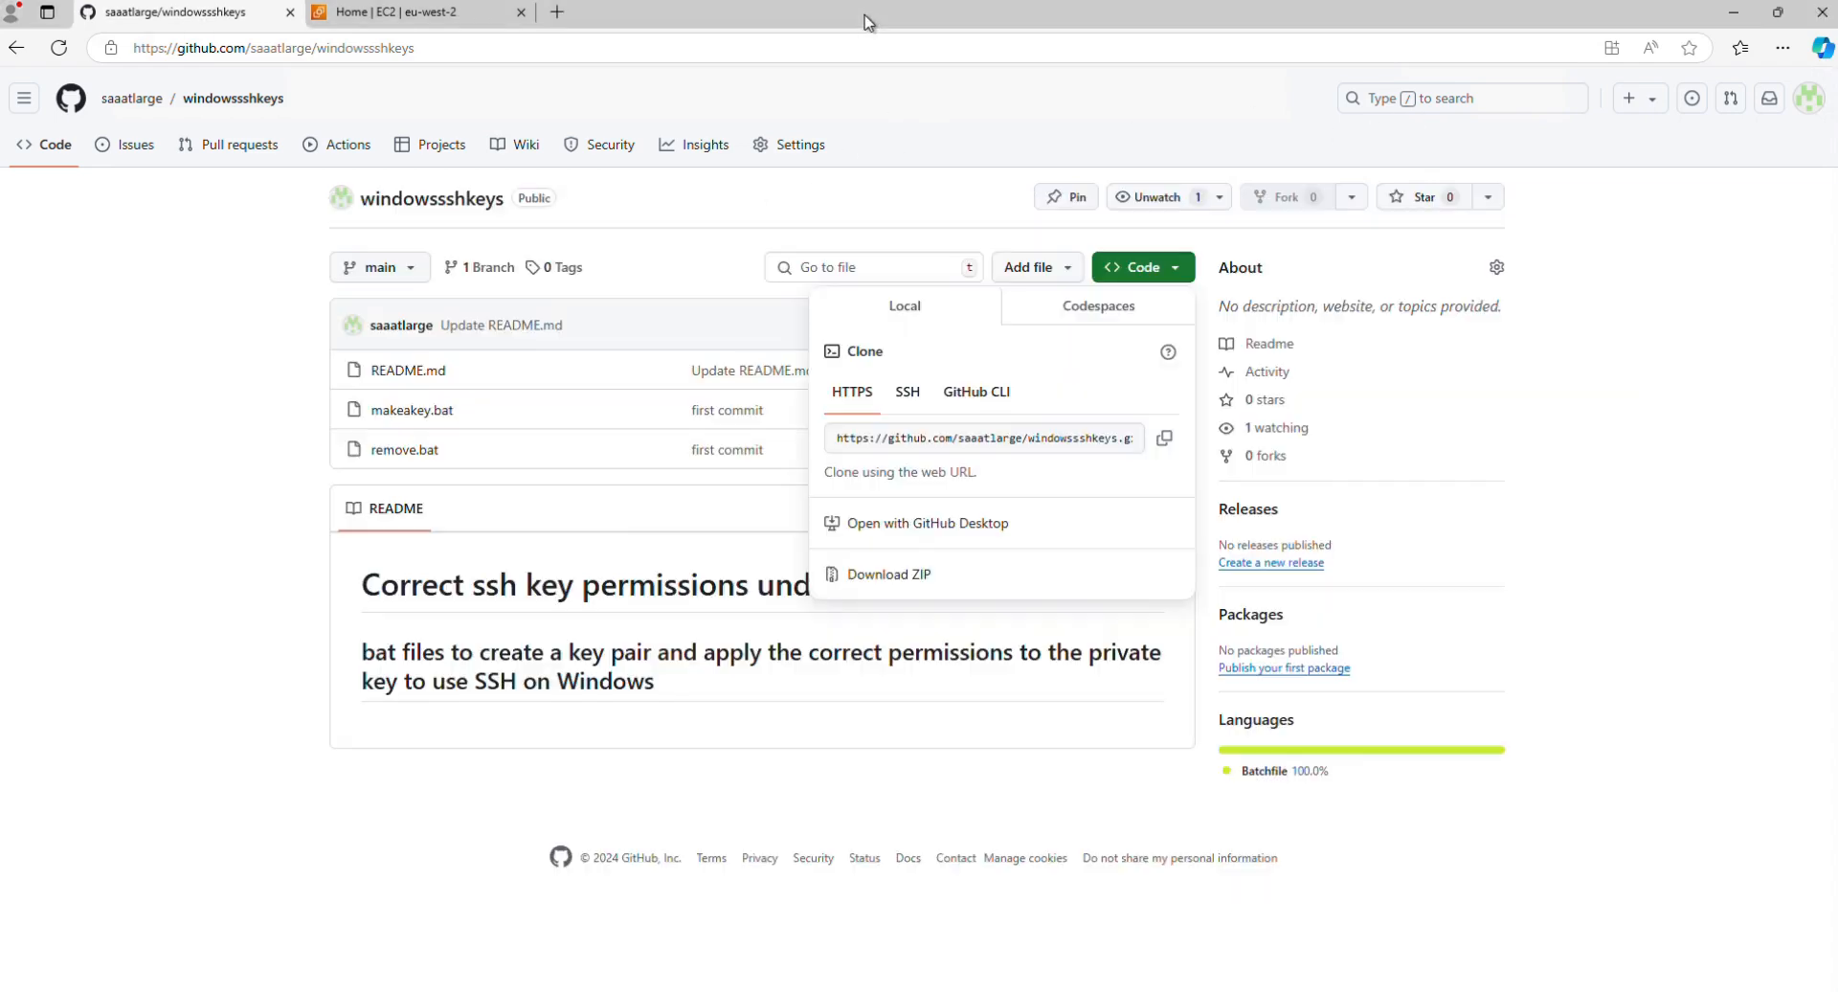
pyautogui.click(404, 15)
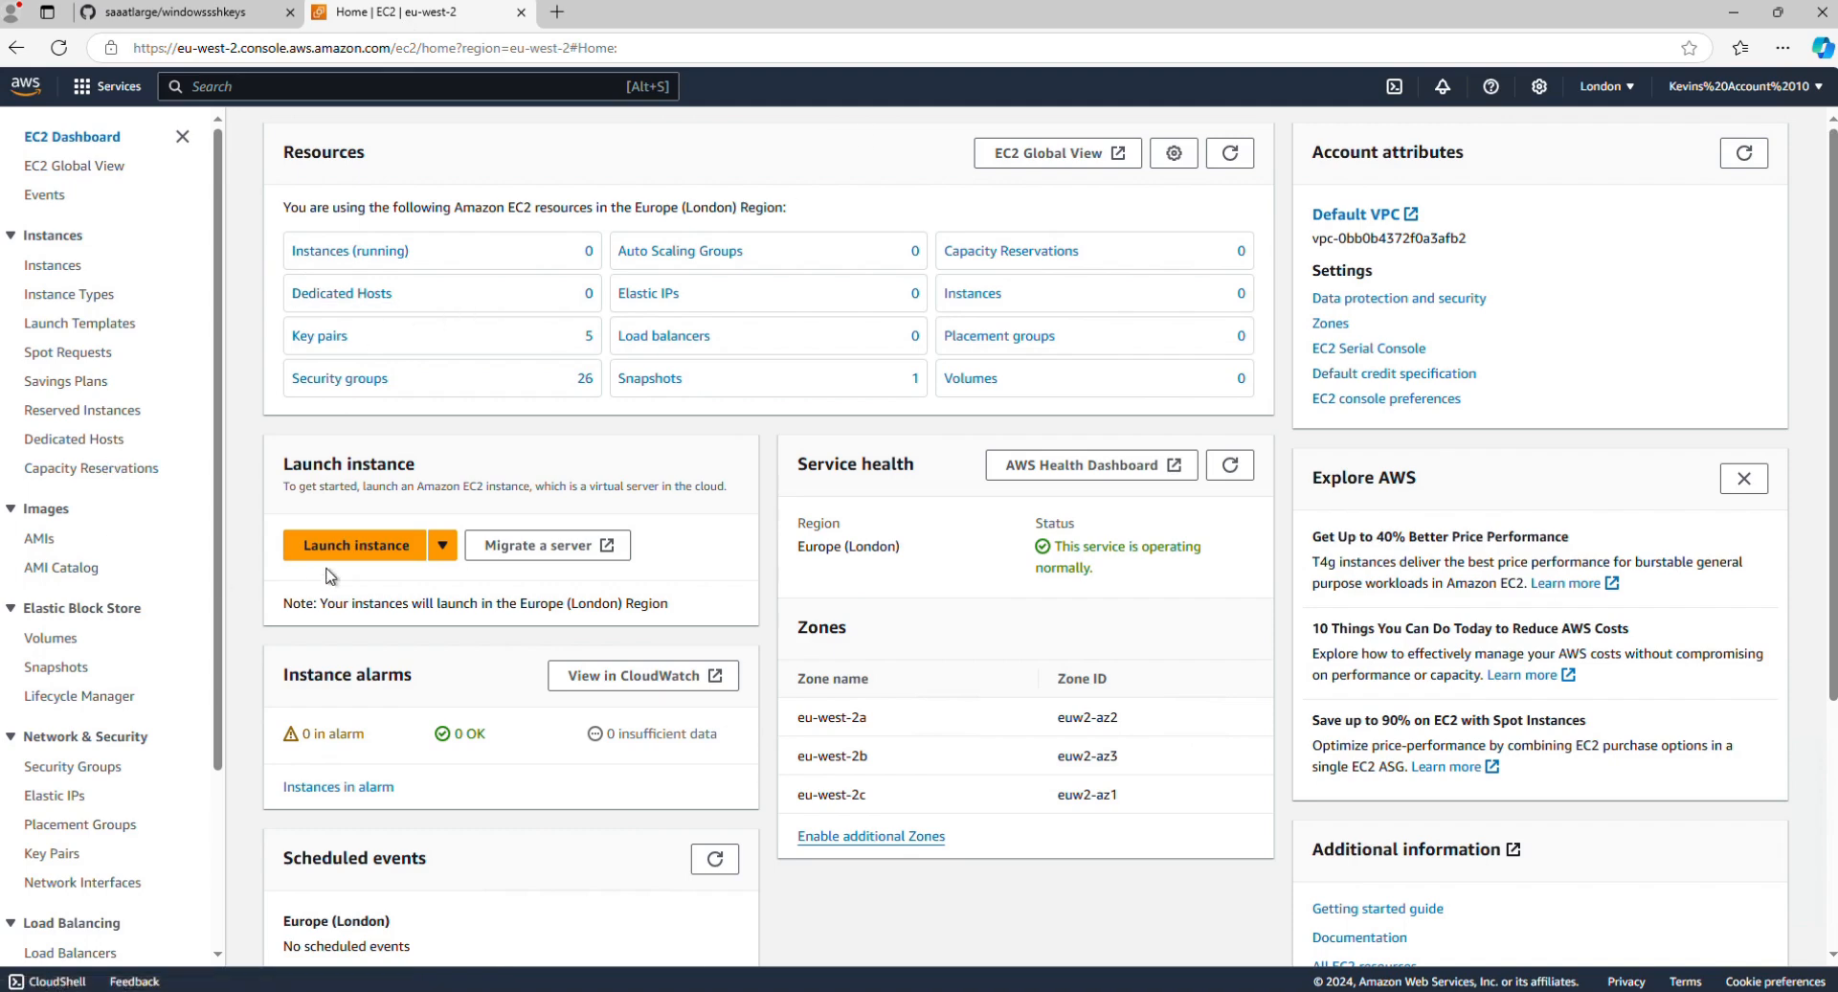
pyautogui.click(355, 553)
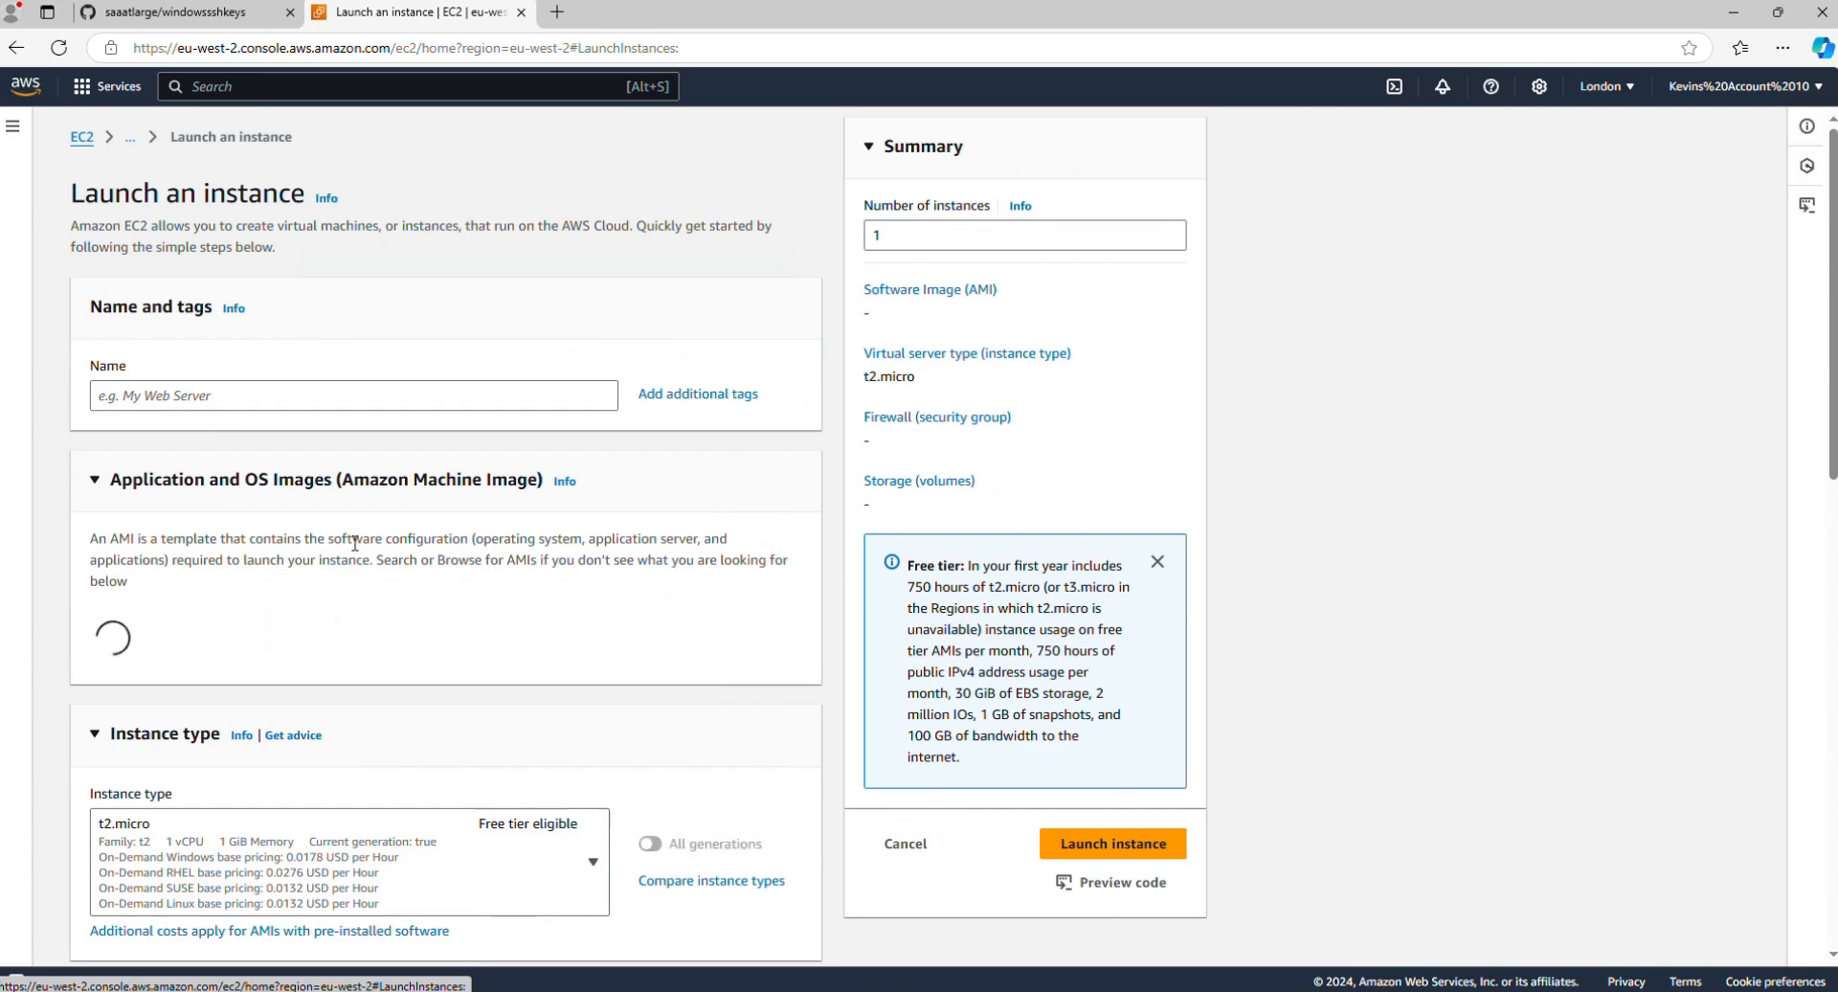
pyautogui.click(312, 393)
pyautogui.write('demo1')
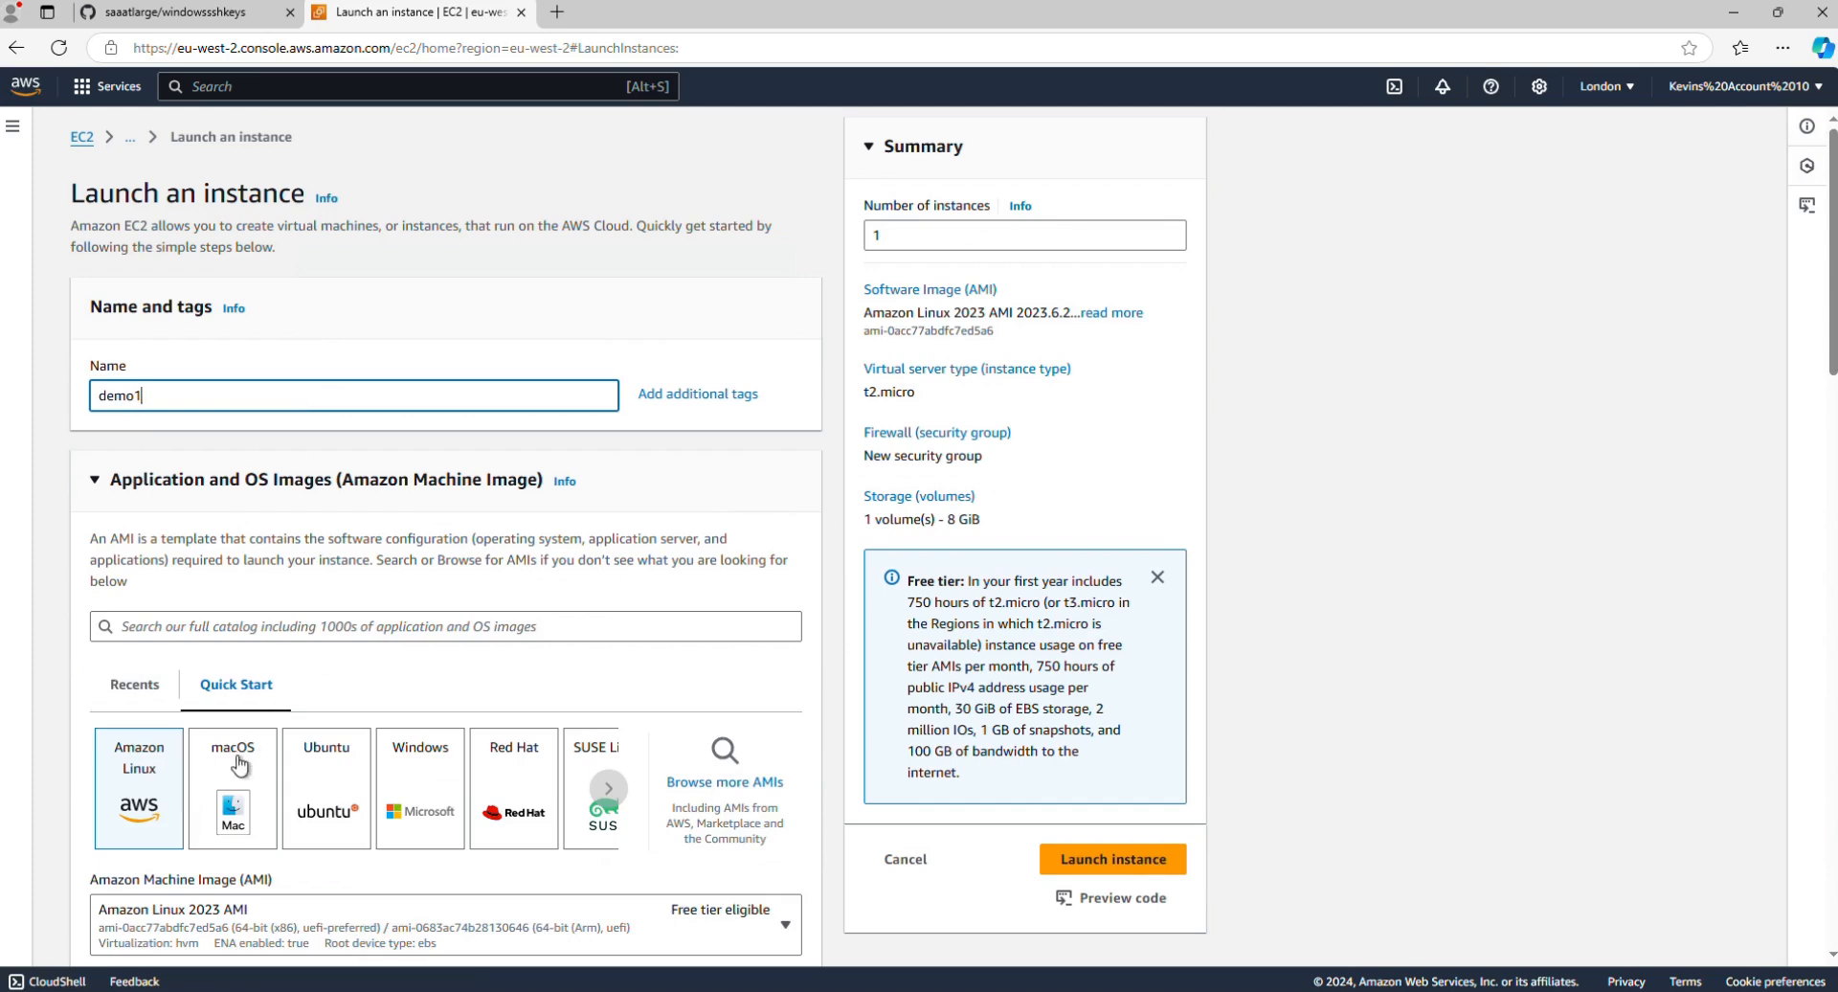
pyautogui.click(324, 772)
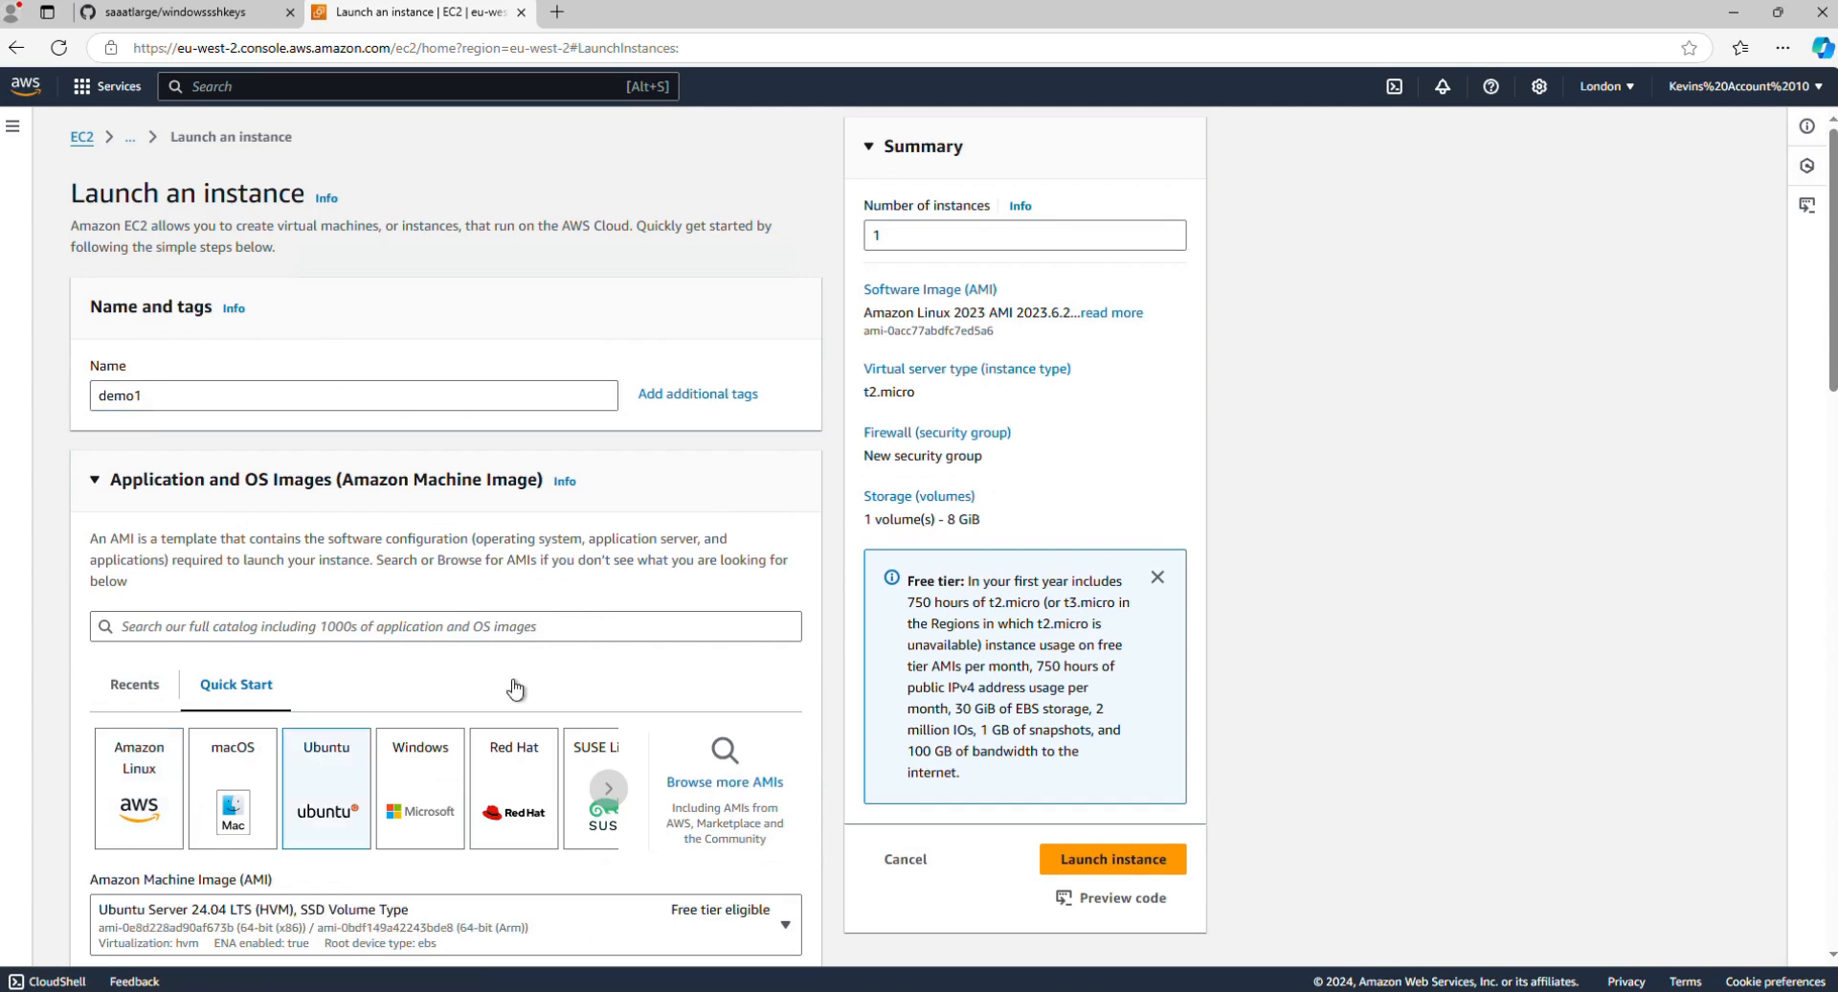
# Step: Create a new RSA key pair named demo1 in .pem format for the instance login
pyautogui.scroll(-2, 554, 686)
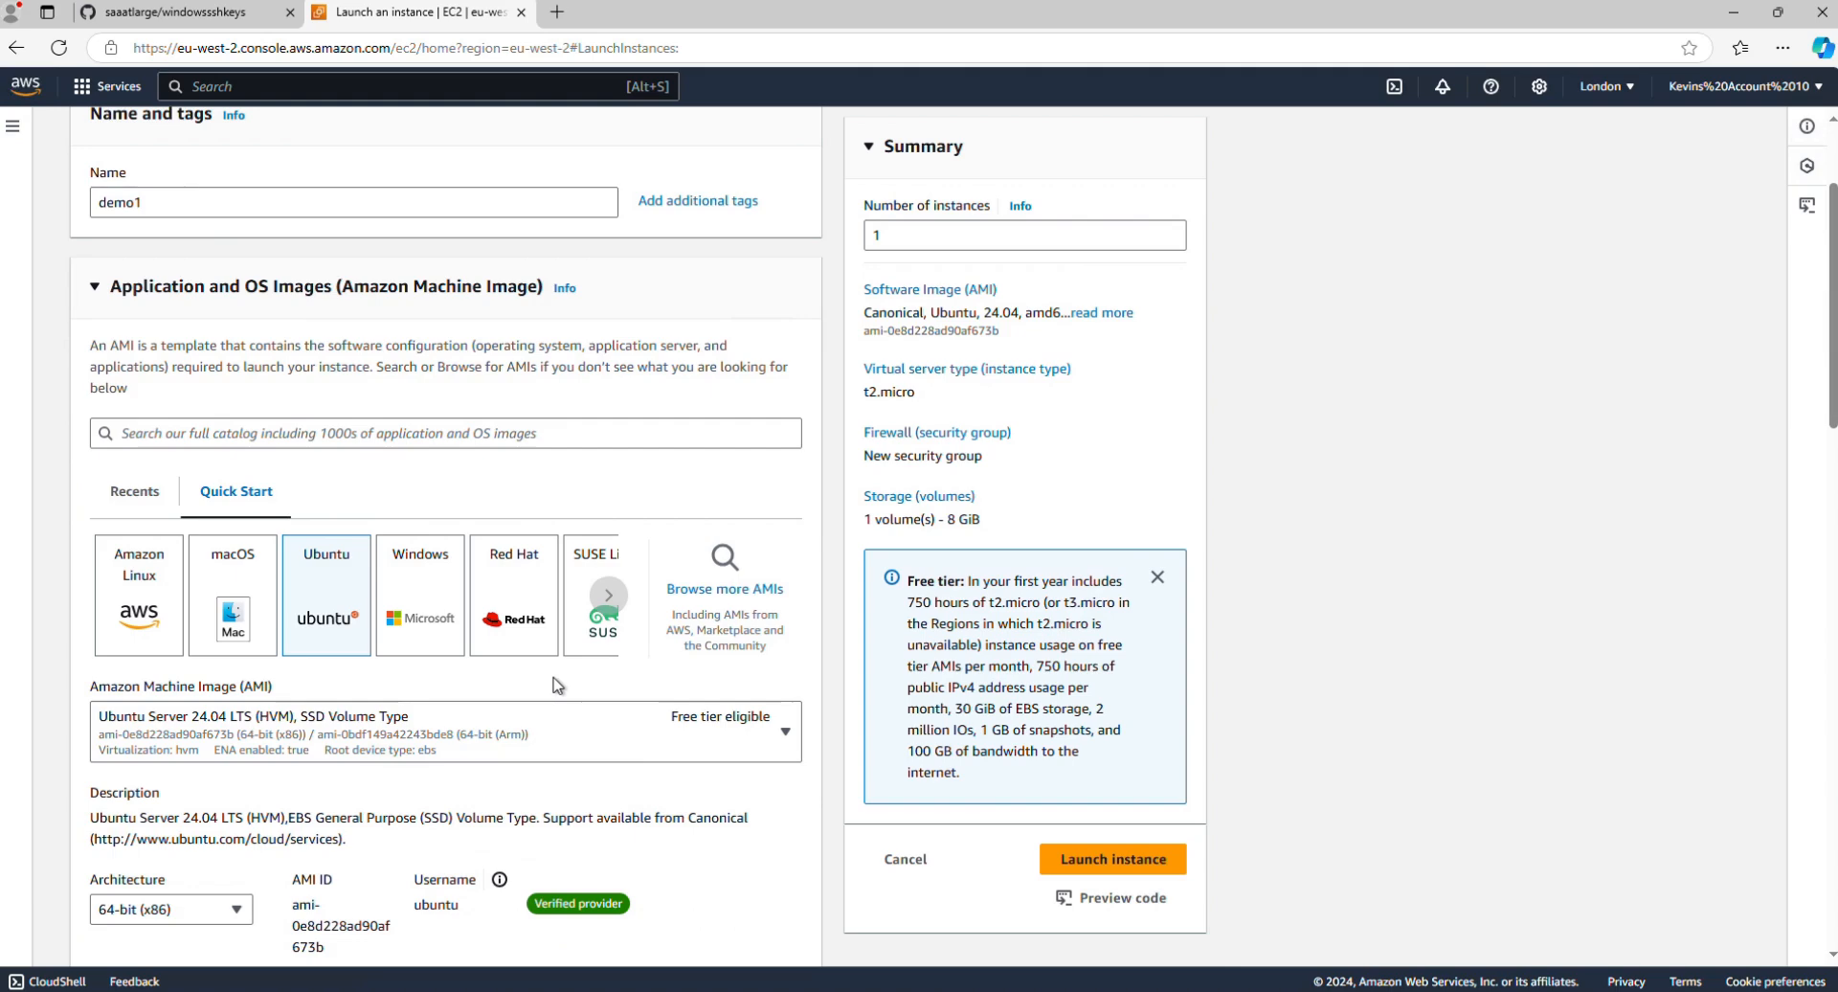
pyautogui.scroll(-1, 483, 670)
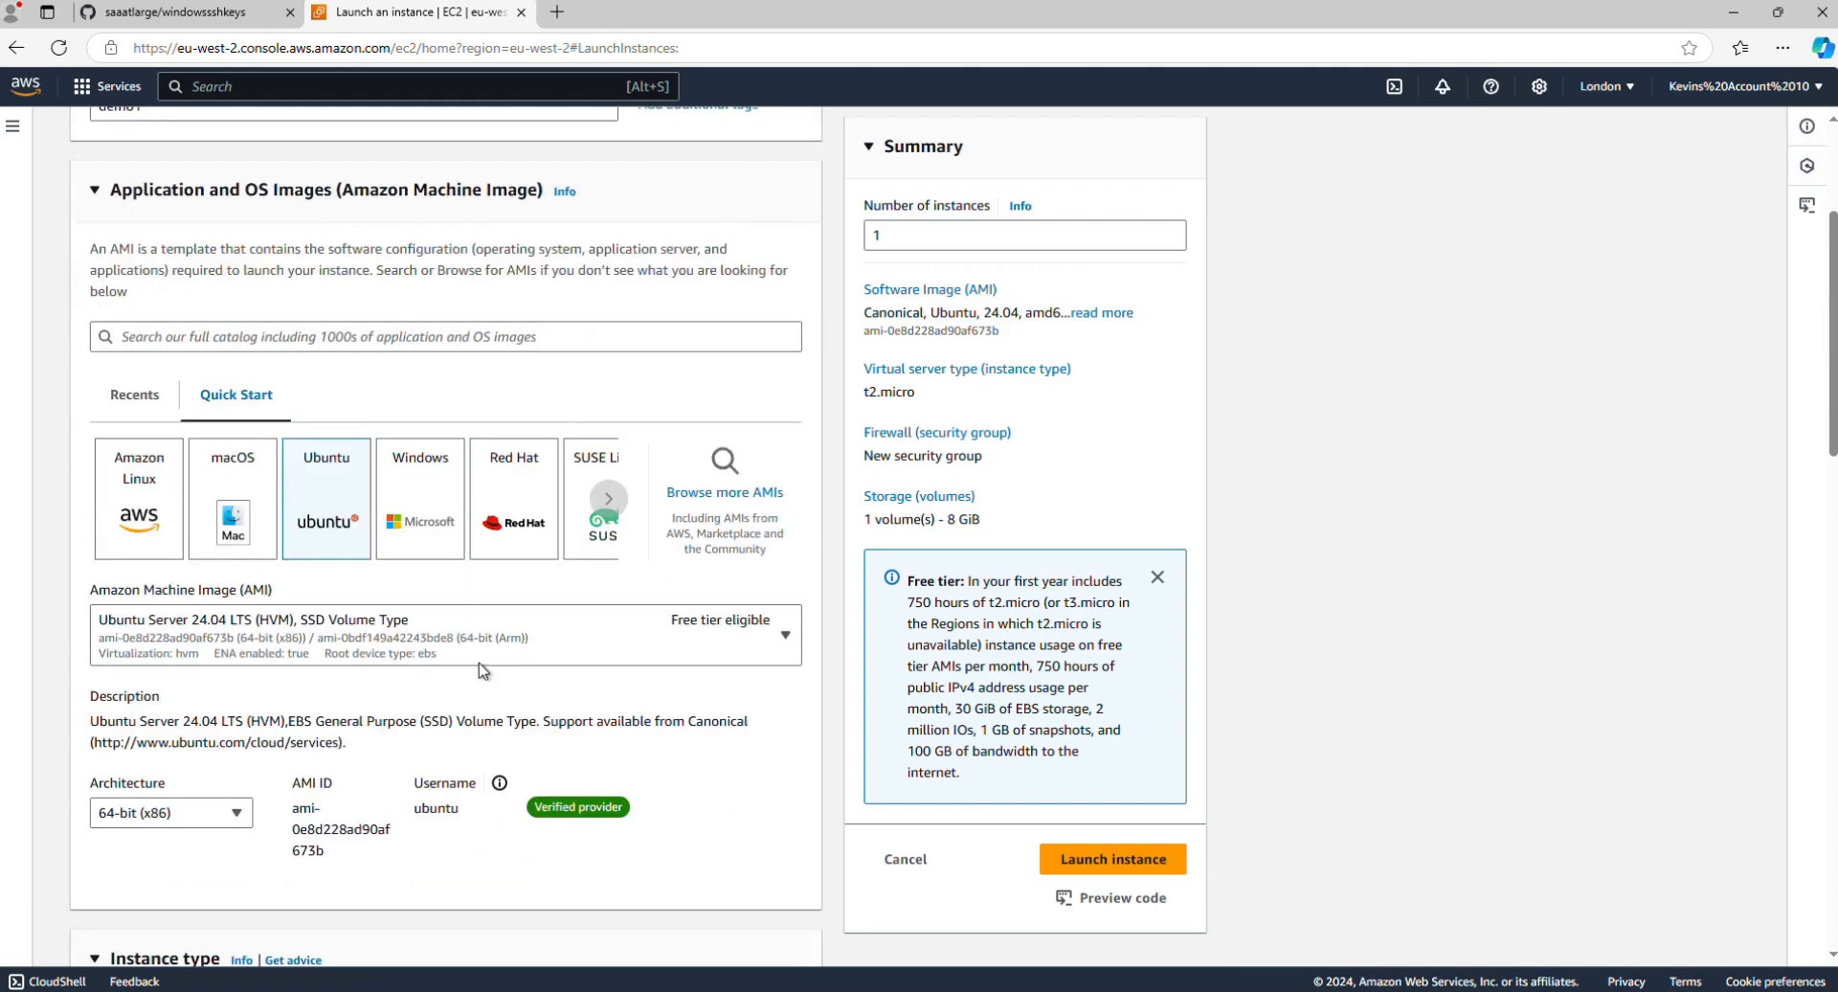
pyautogui.scroll(-1, 158, 634)
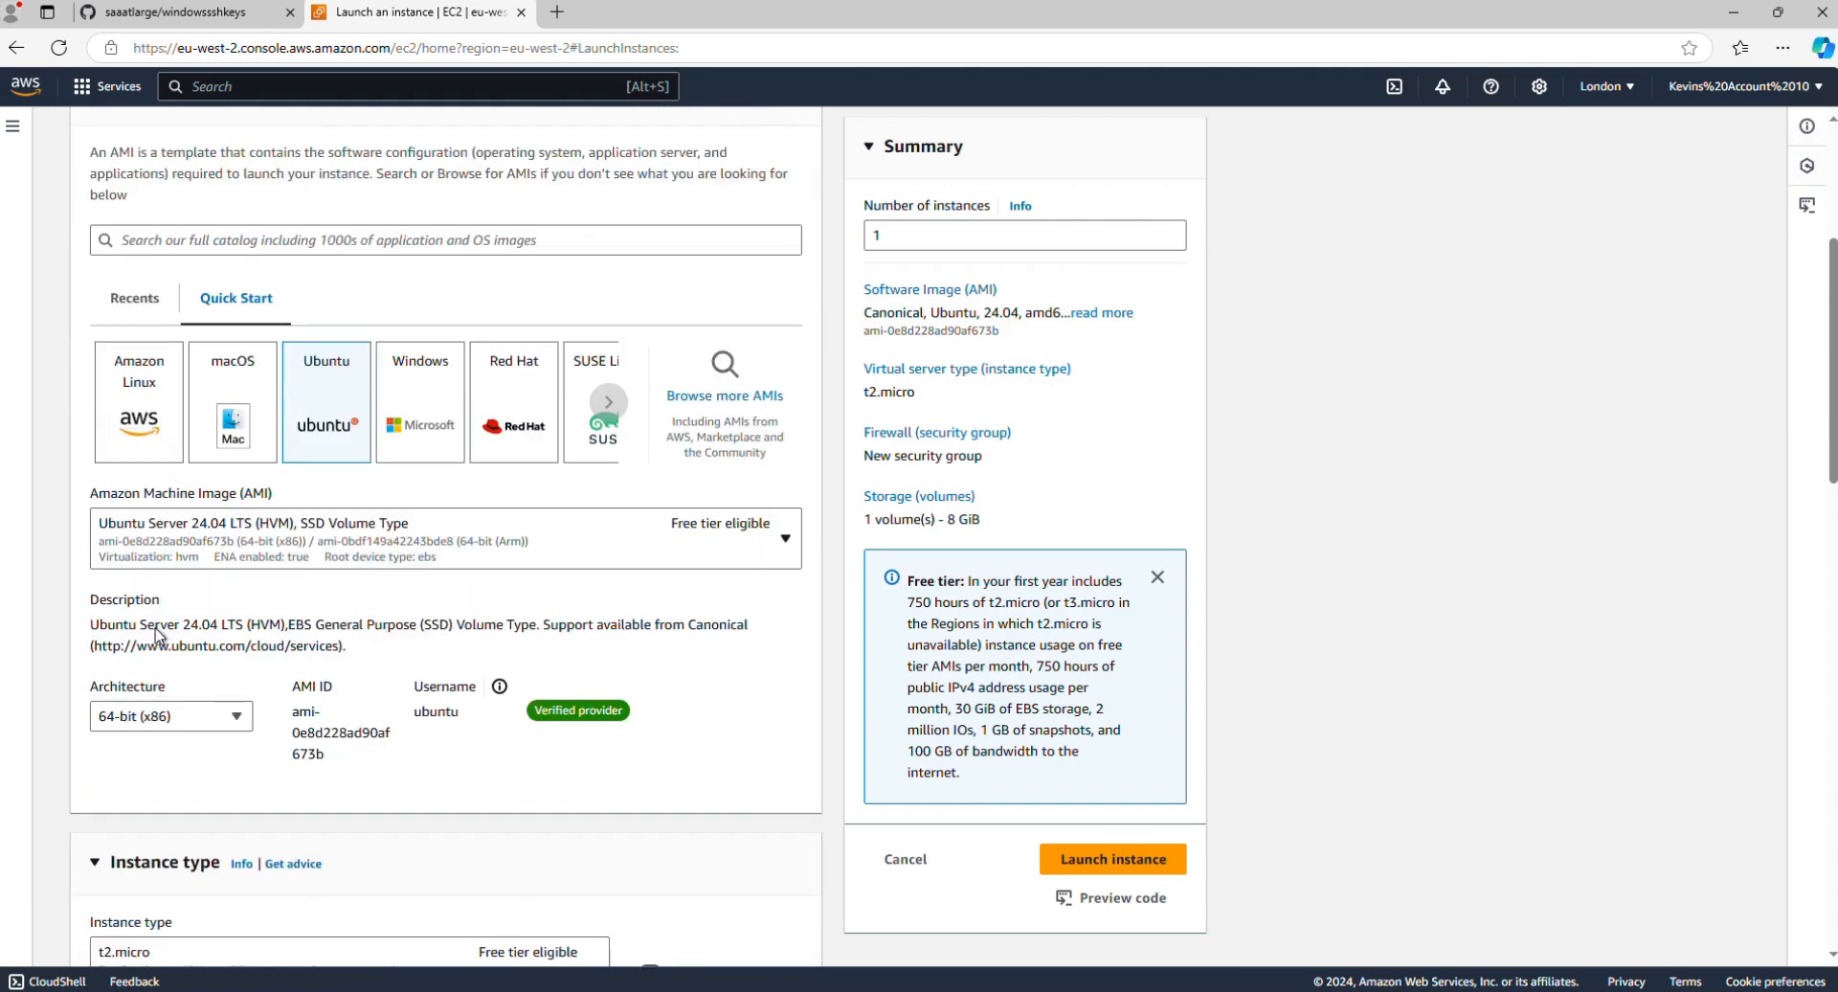
pyautogui.scroll(-3, 185, 703)
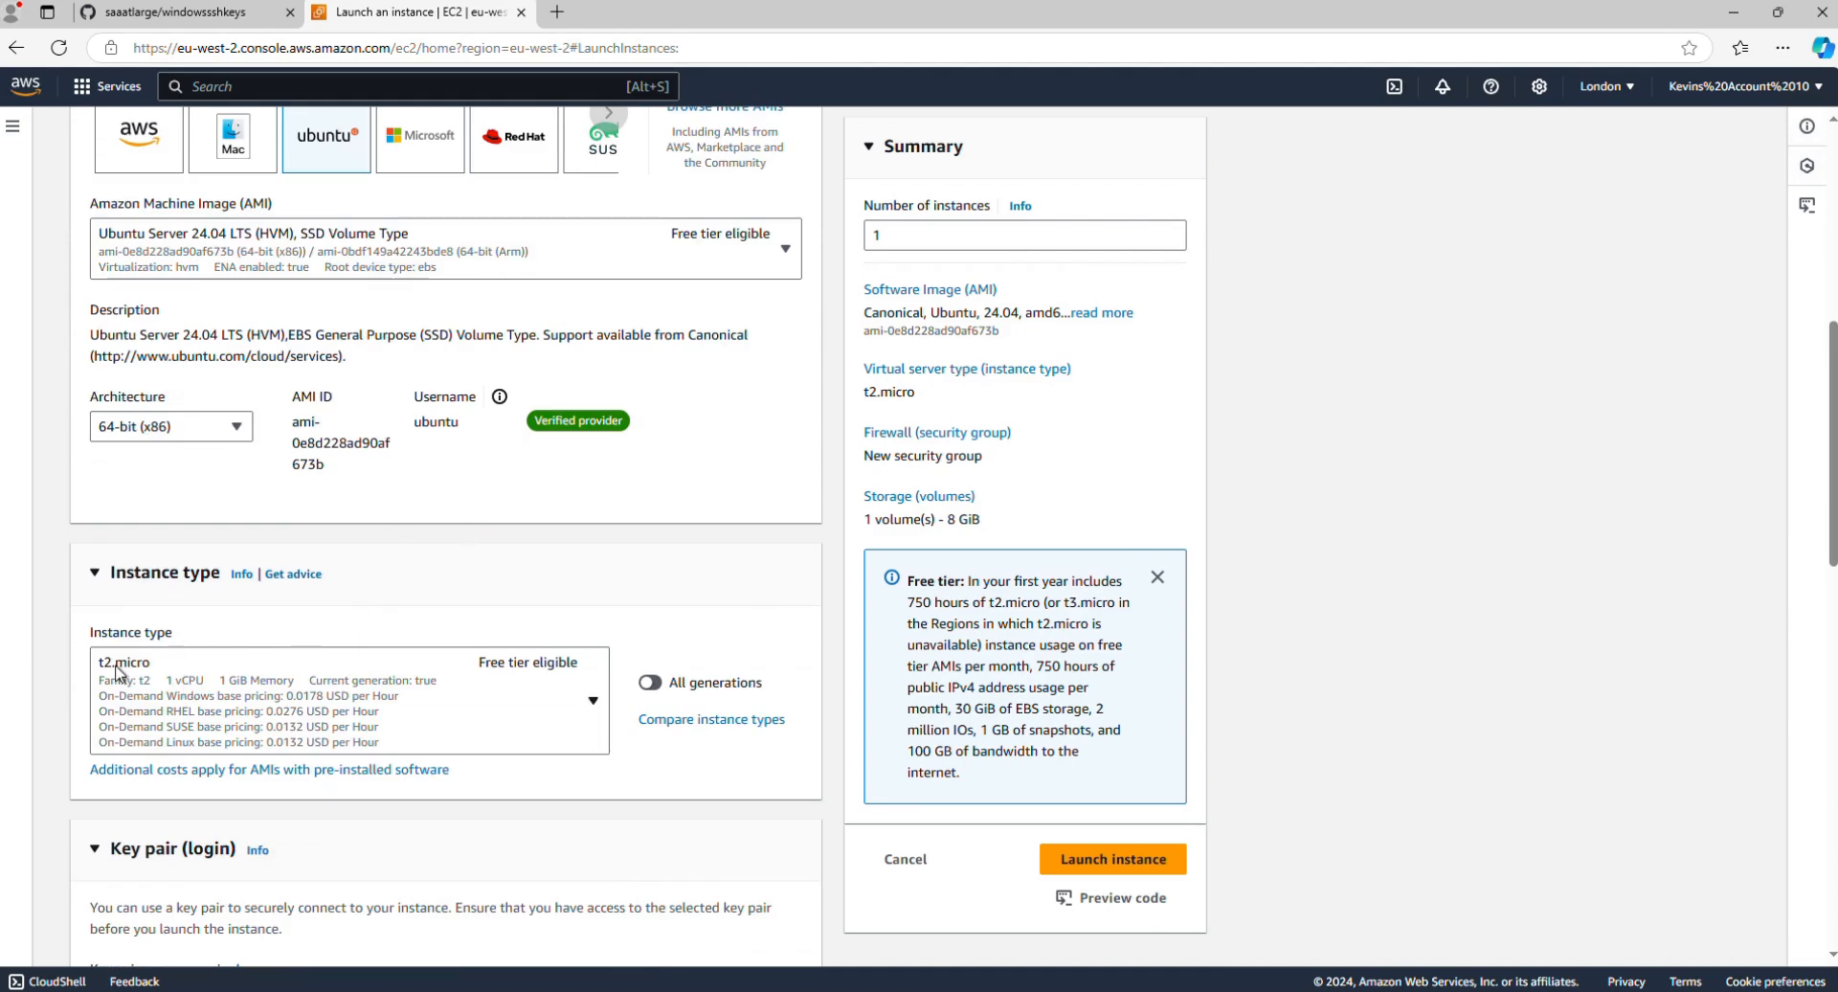
pyautogui.scroll(-2, 676, 606)
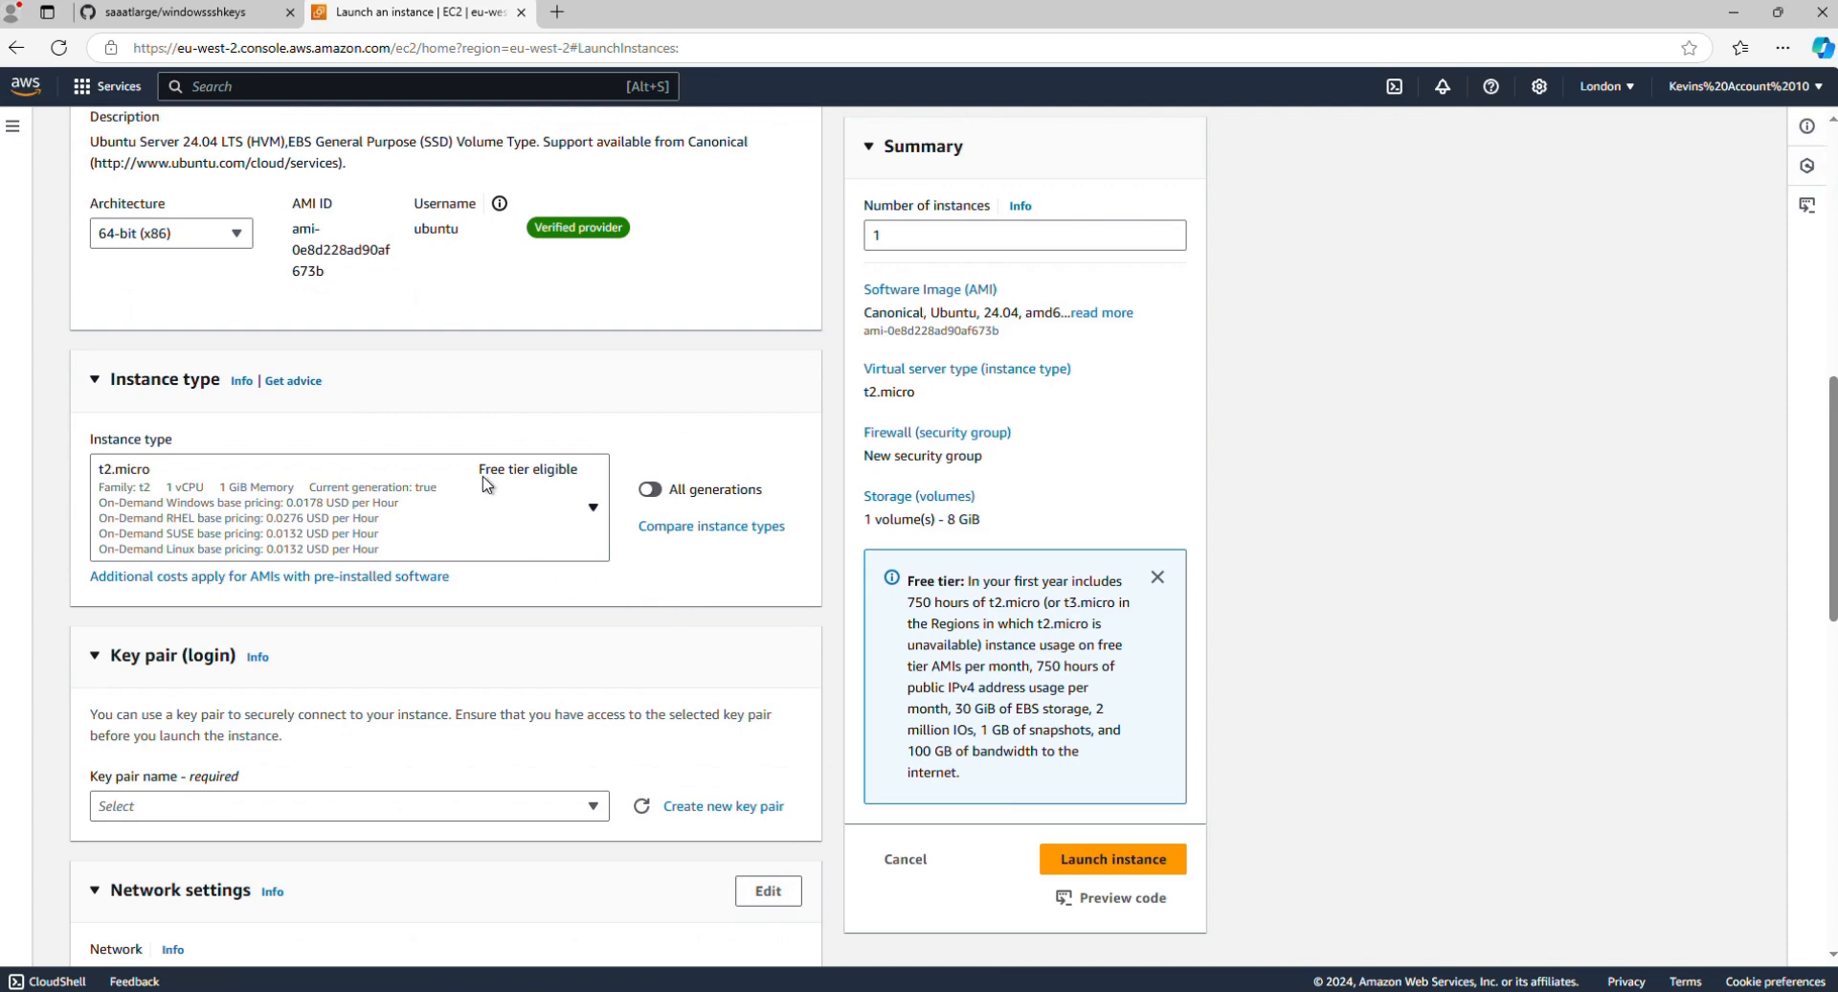
pyautogui.scroll(-1, 485, 483)
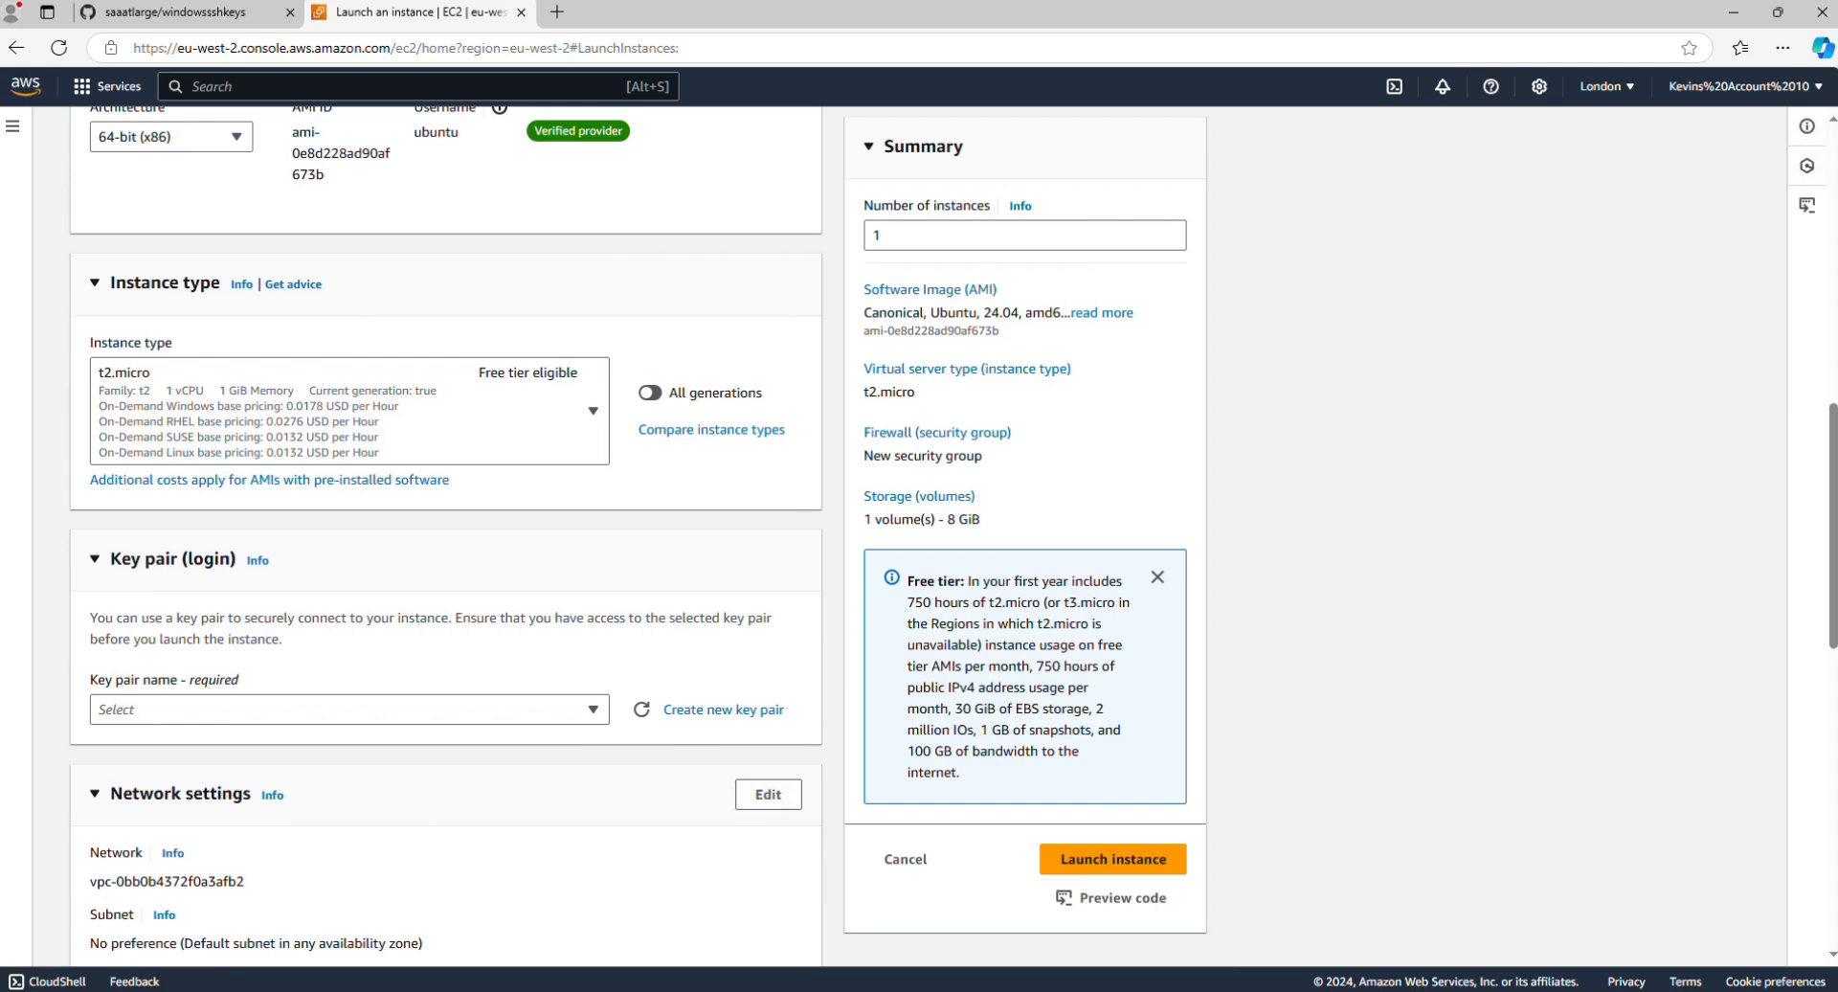
pyautogui.click(718, 710)
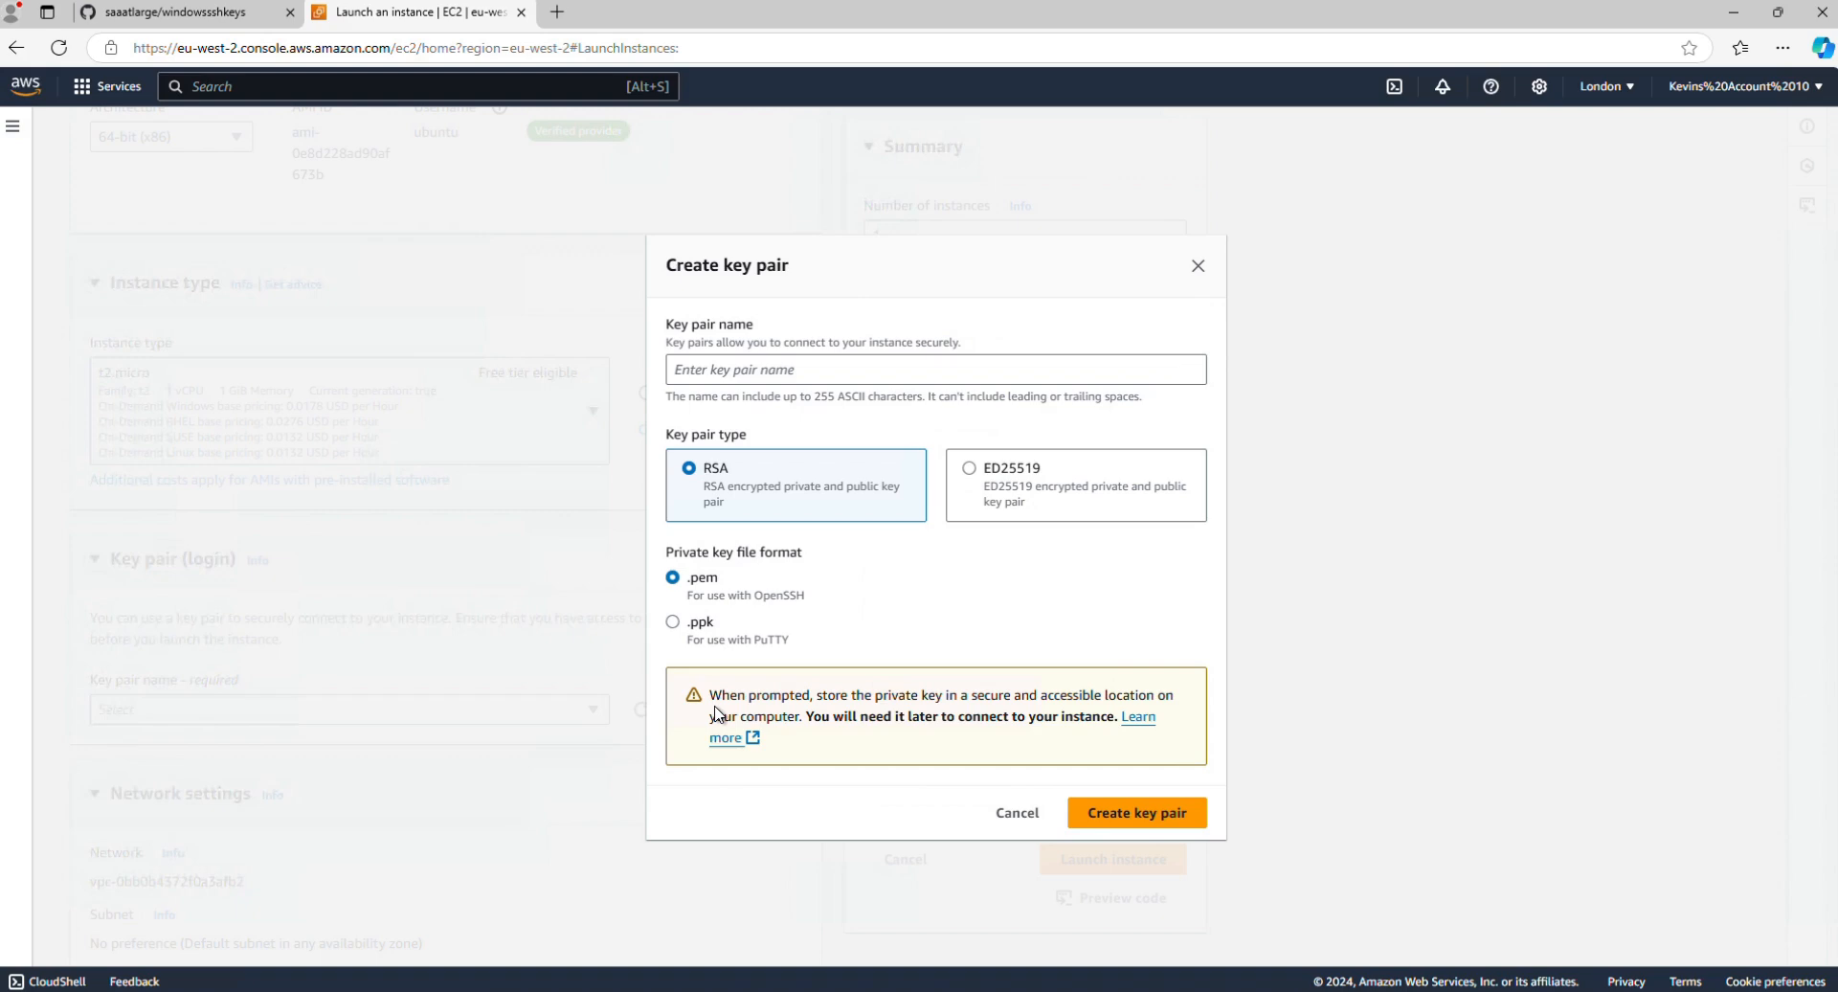
pyautogui.click(810, 372)
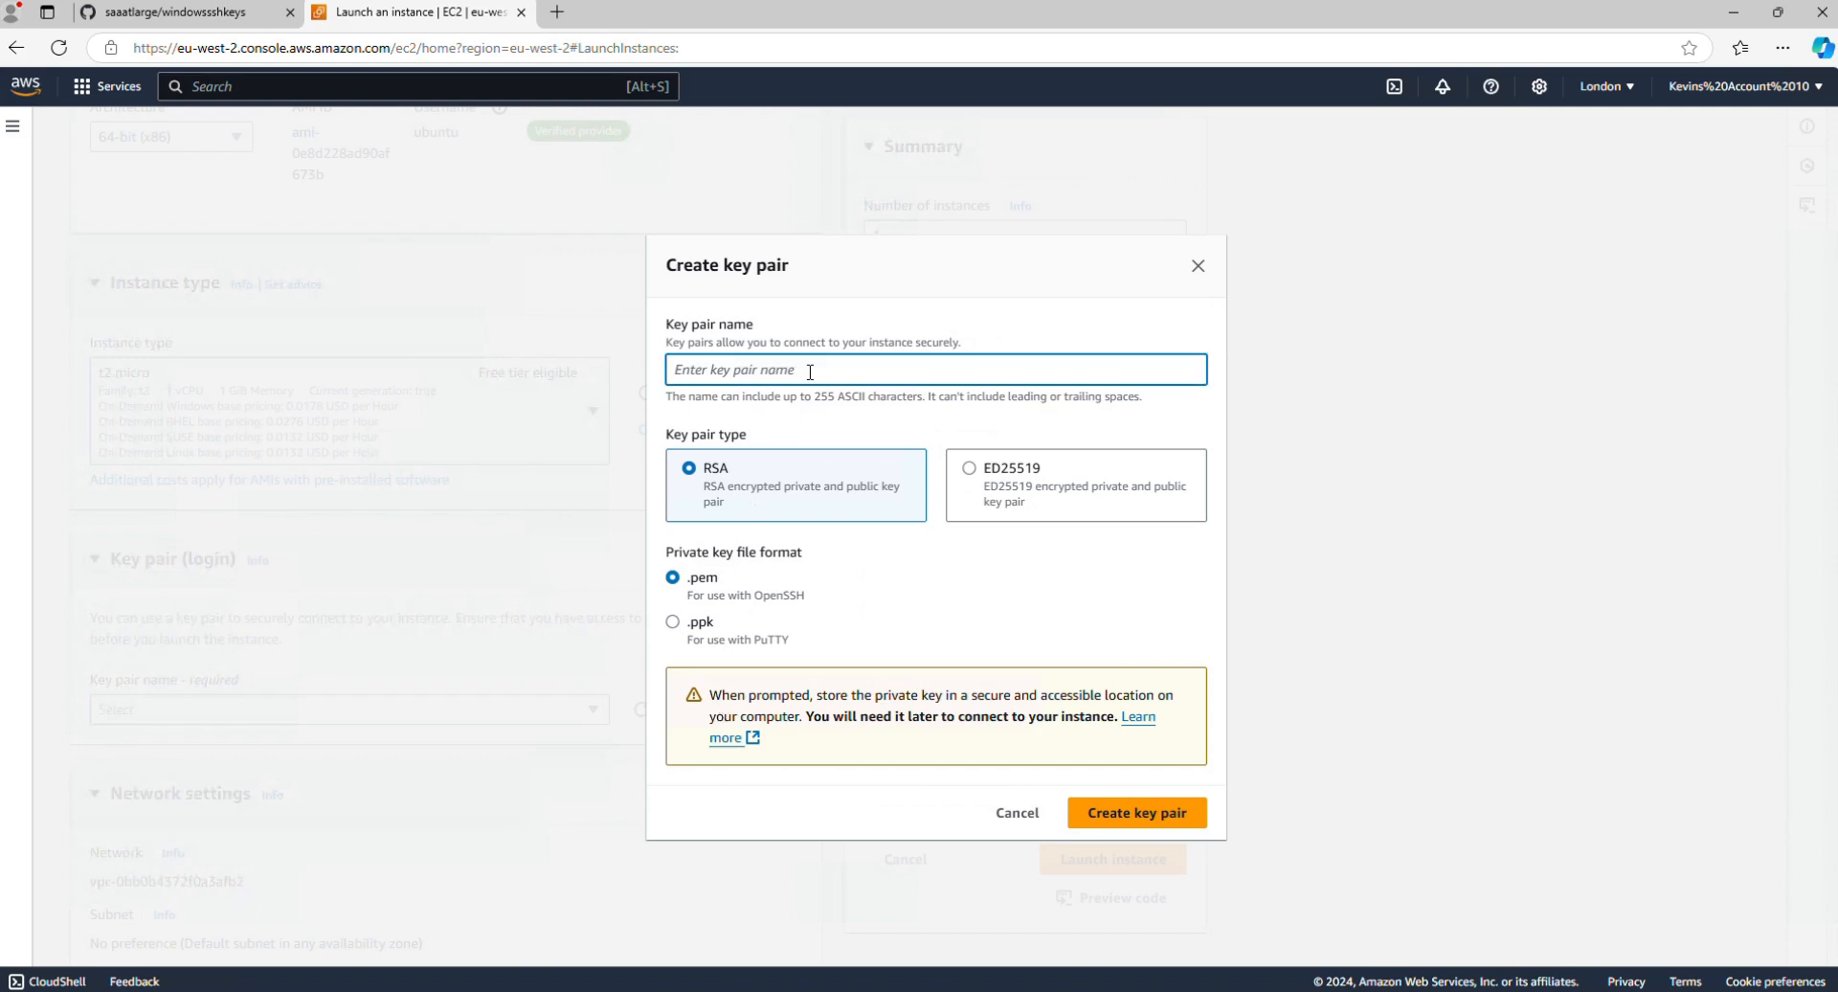
pyautogui.write('demo1')
pyautogui.click(1137, 814)
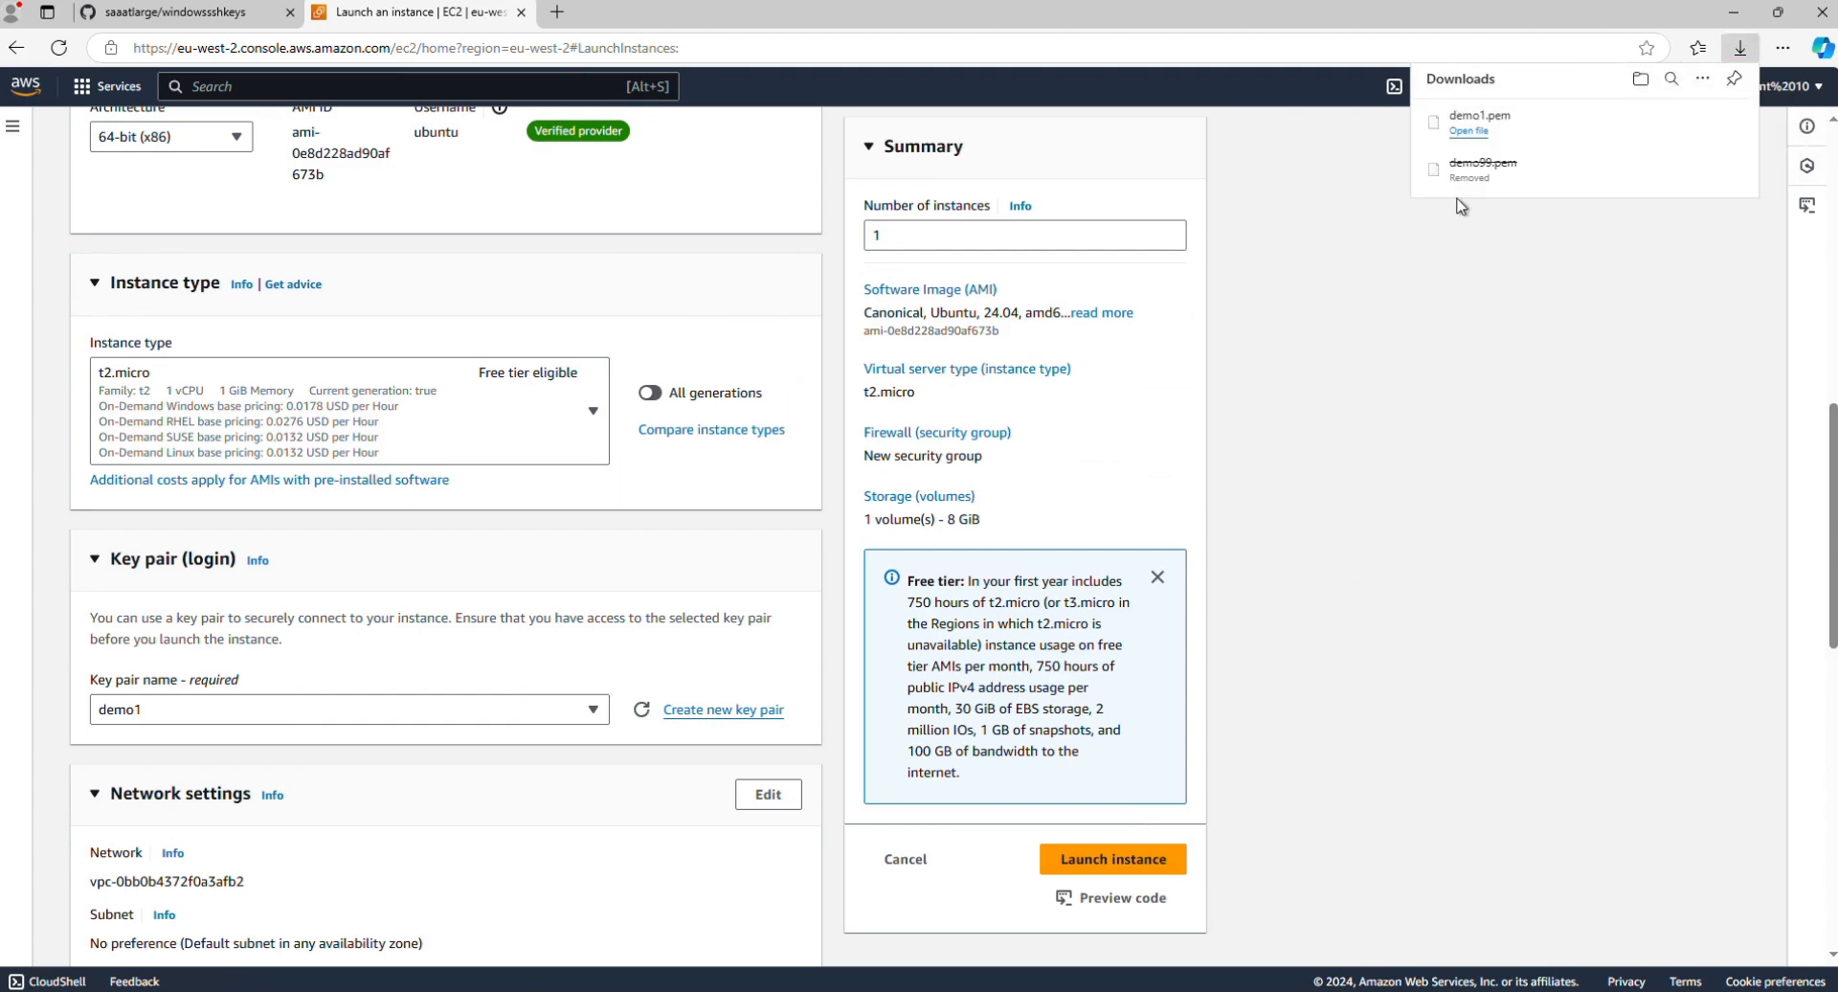
# Step: Set the root volume's storage type to Magnetic (standard)
pyautogui.scroll(-2, 432, 600)
pyautogui.scroll(-5, 433, 600)
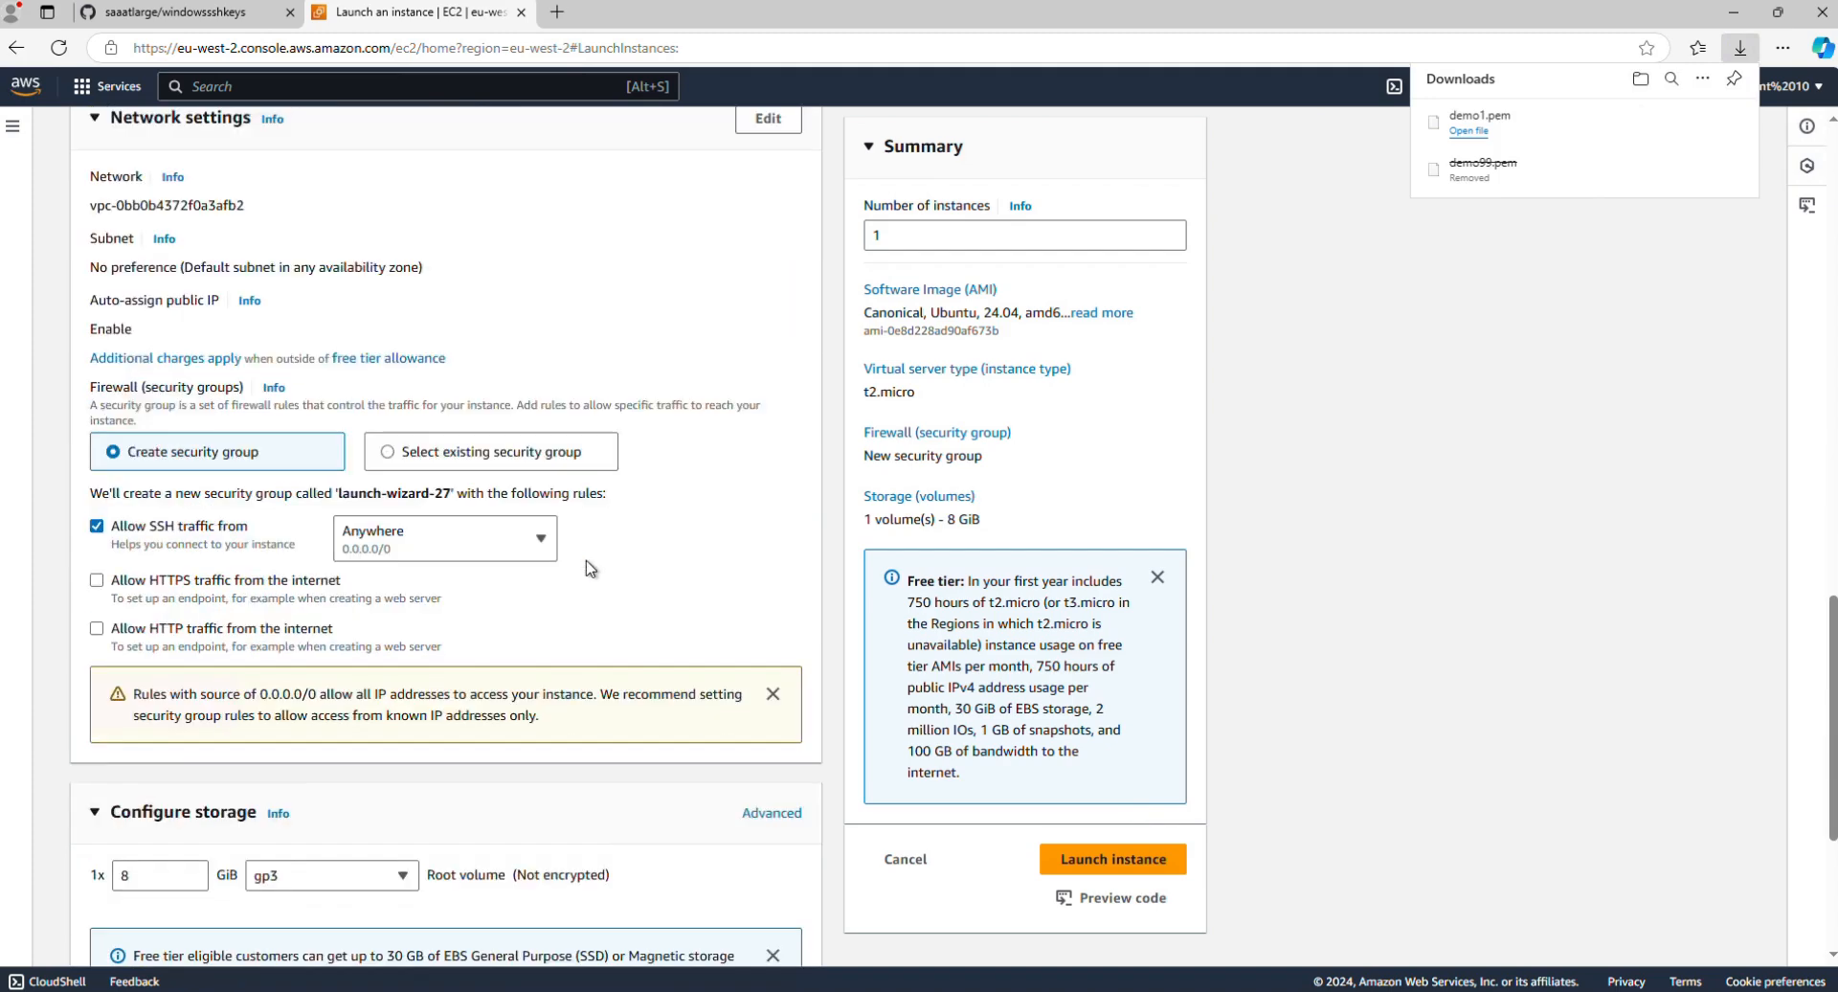
pyautogui.scroll(-1, 590, 569)
pyautogui.scroll(-3, 586, 567)
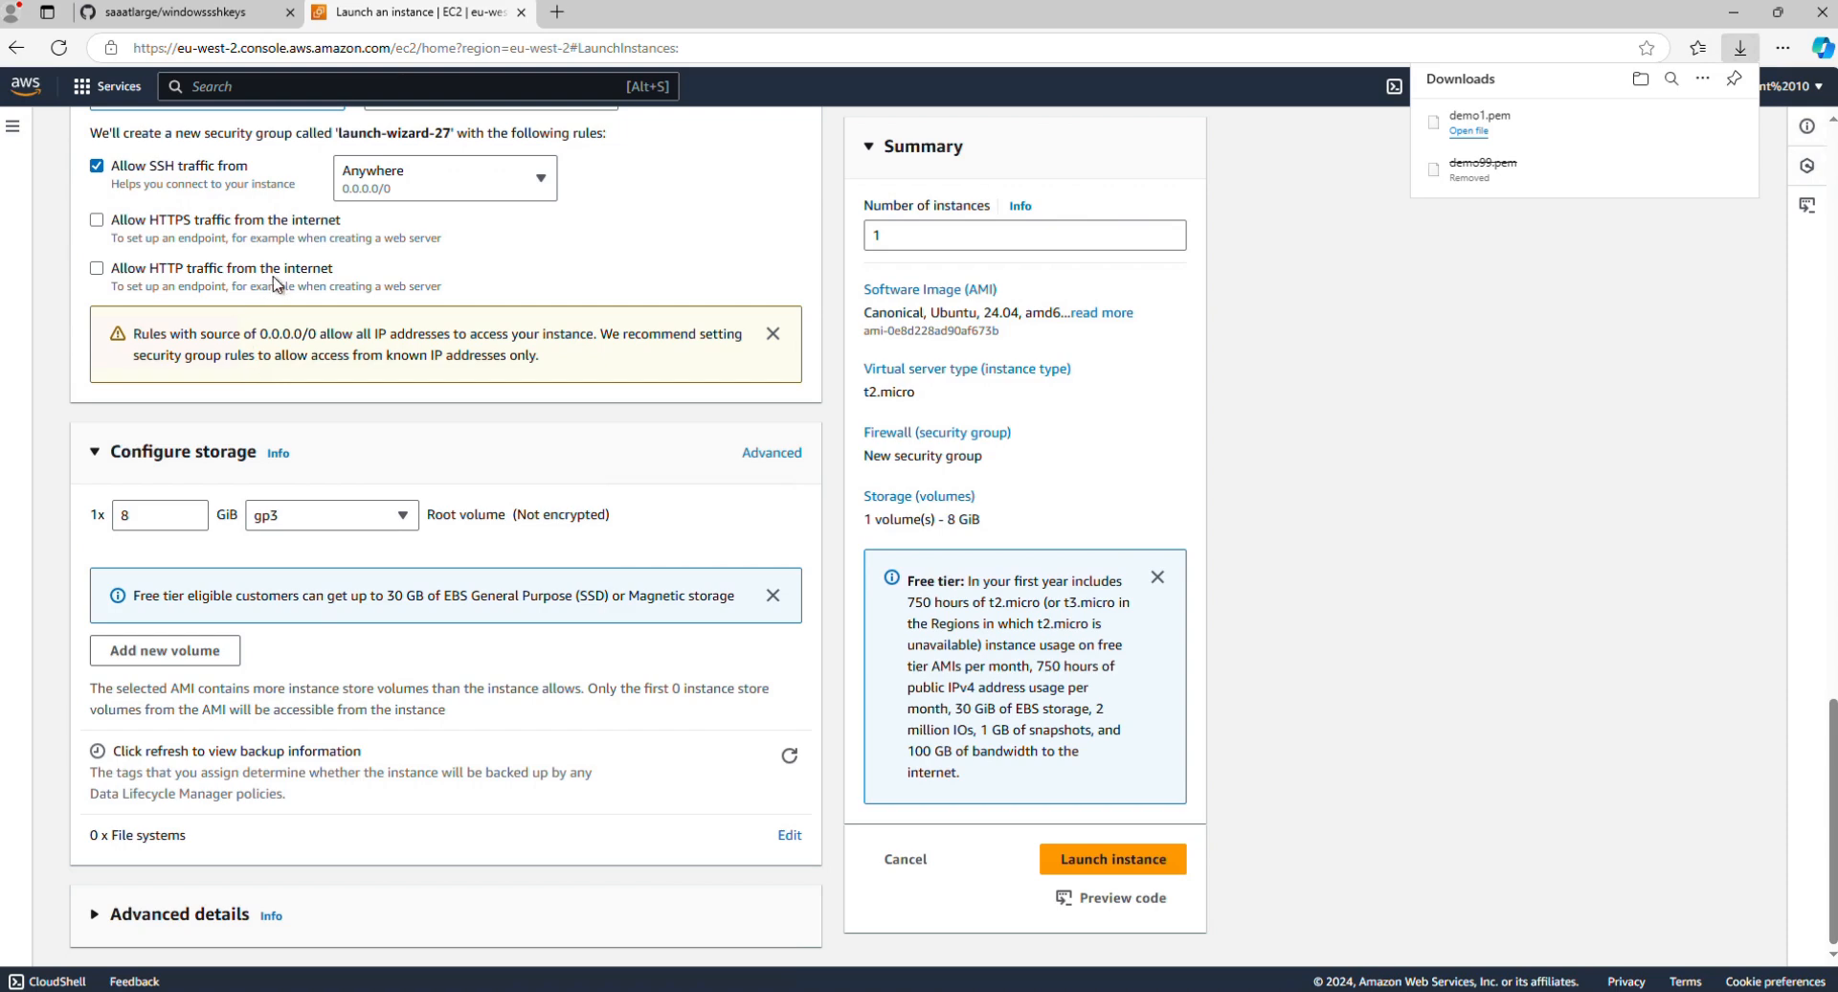
pyautogui.click(402, 517)
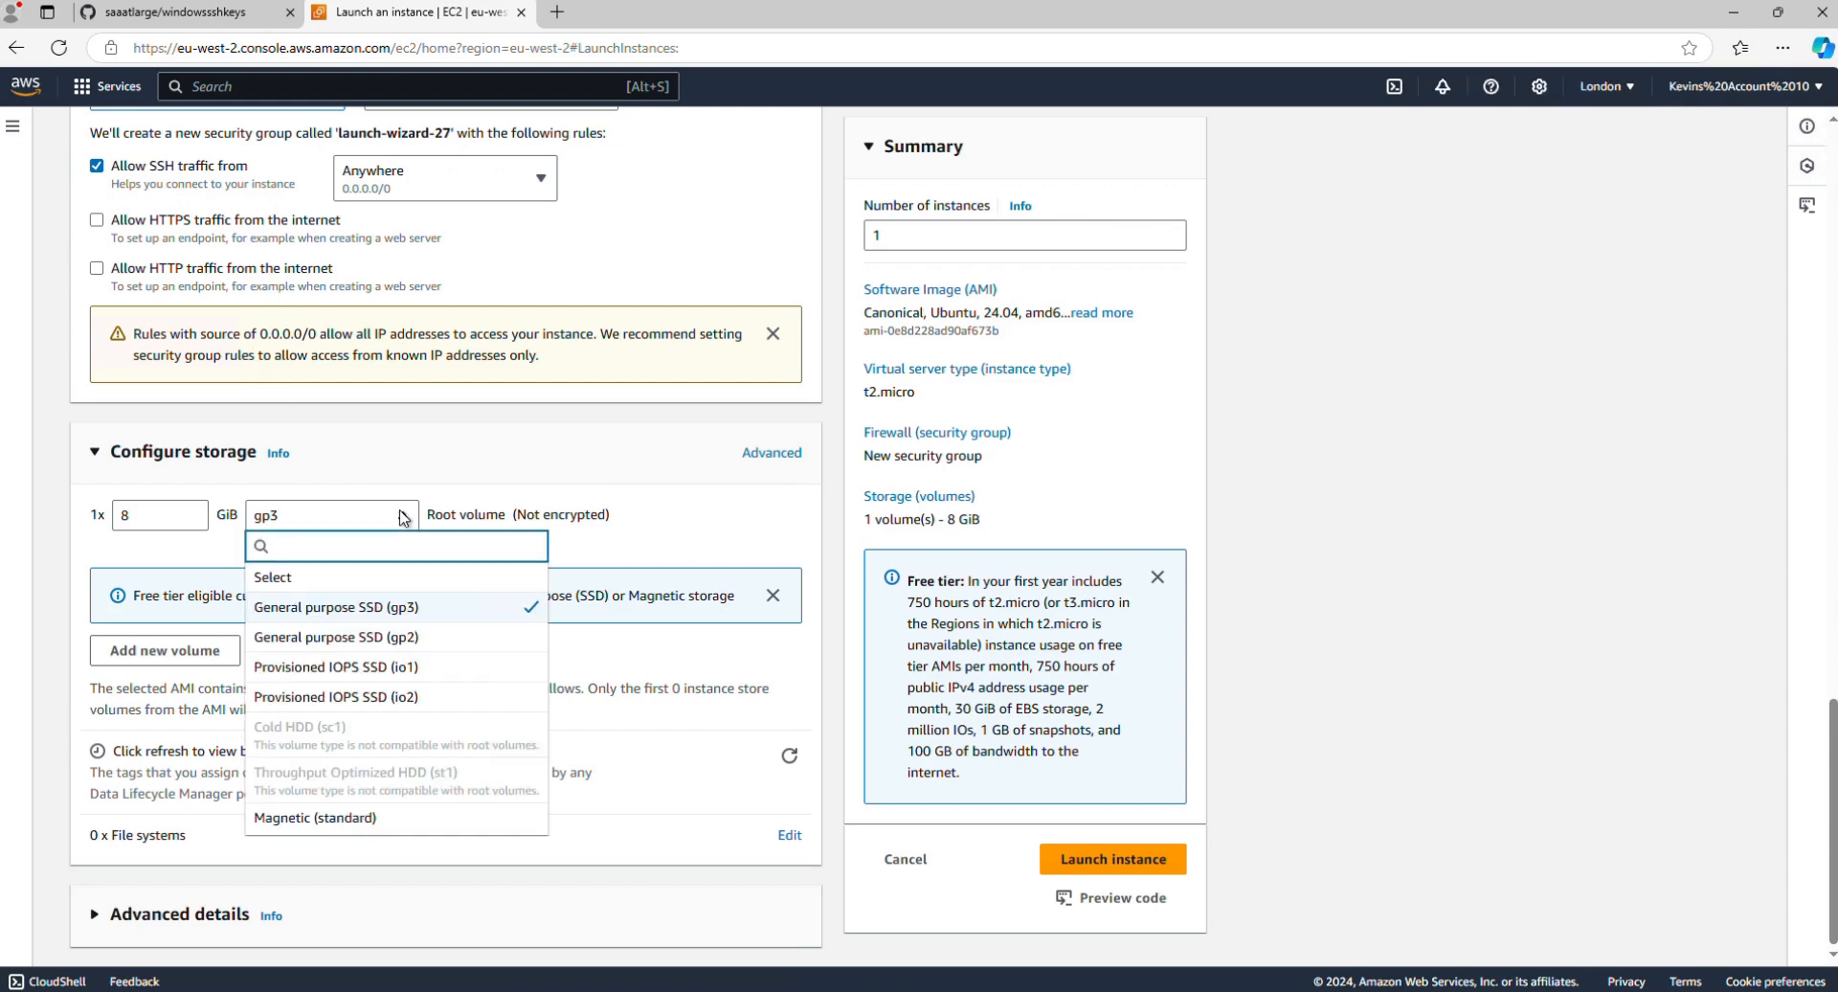
pyautogui.click(303, 816)
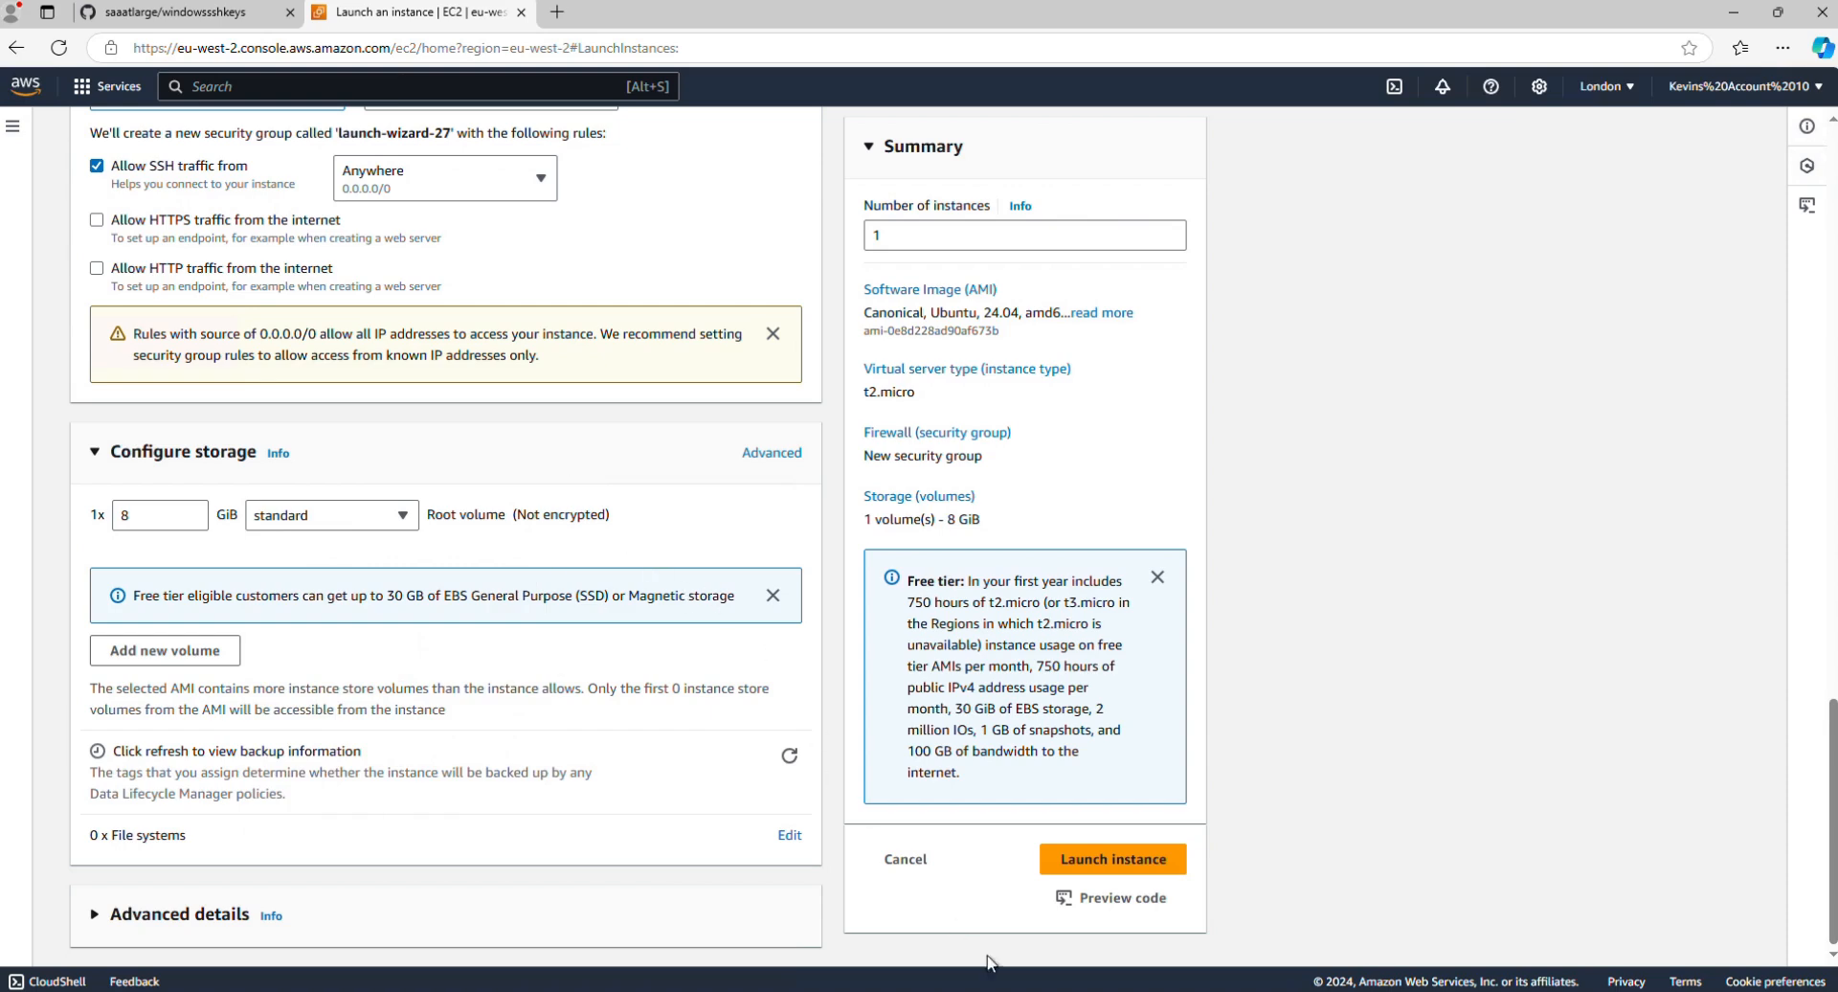
# Step: Launch the demo1 instance and open its entry in the EC2 instances list
pyautogui.click(1101, 860)
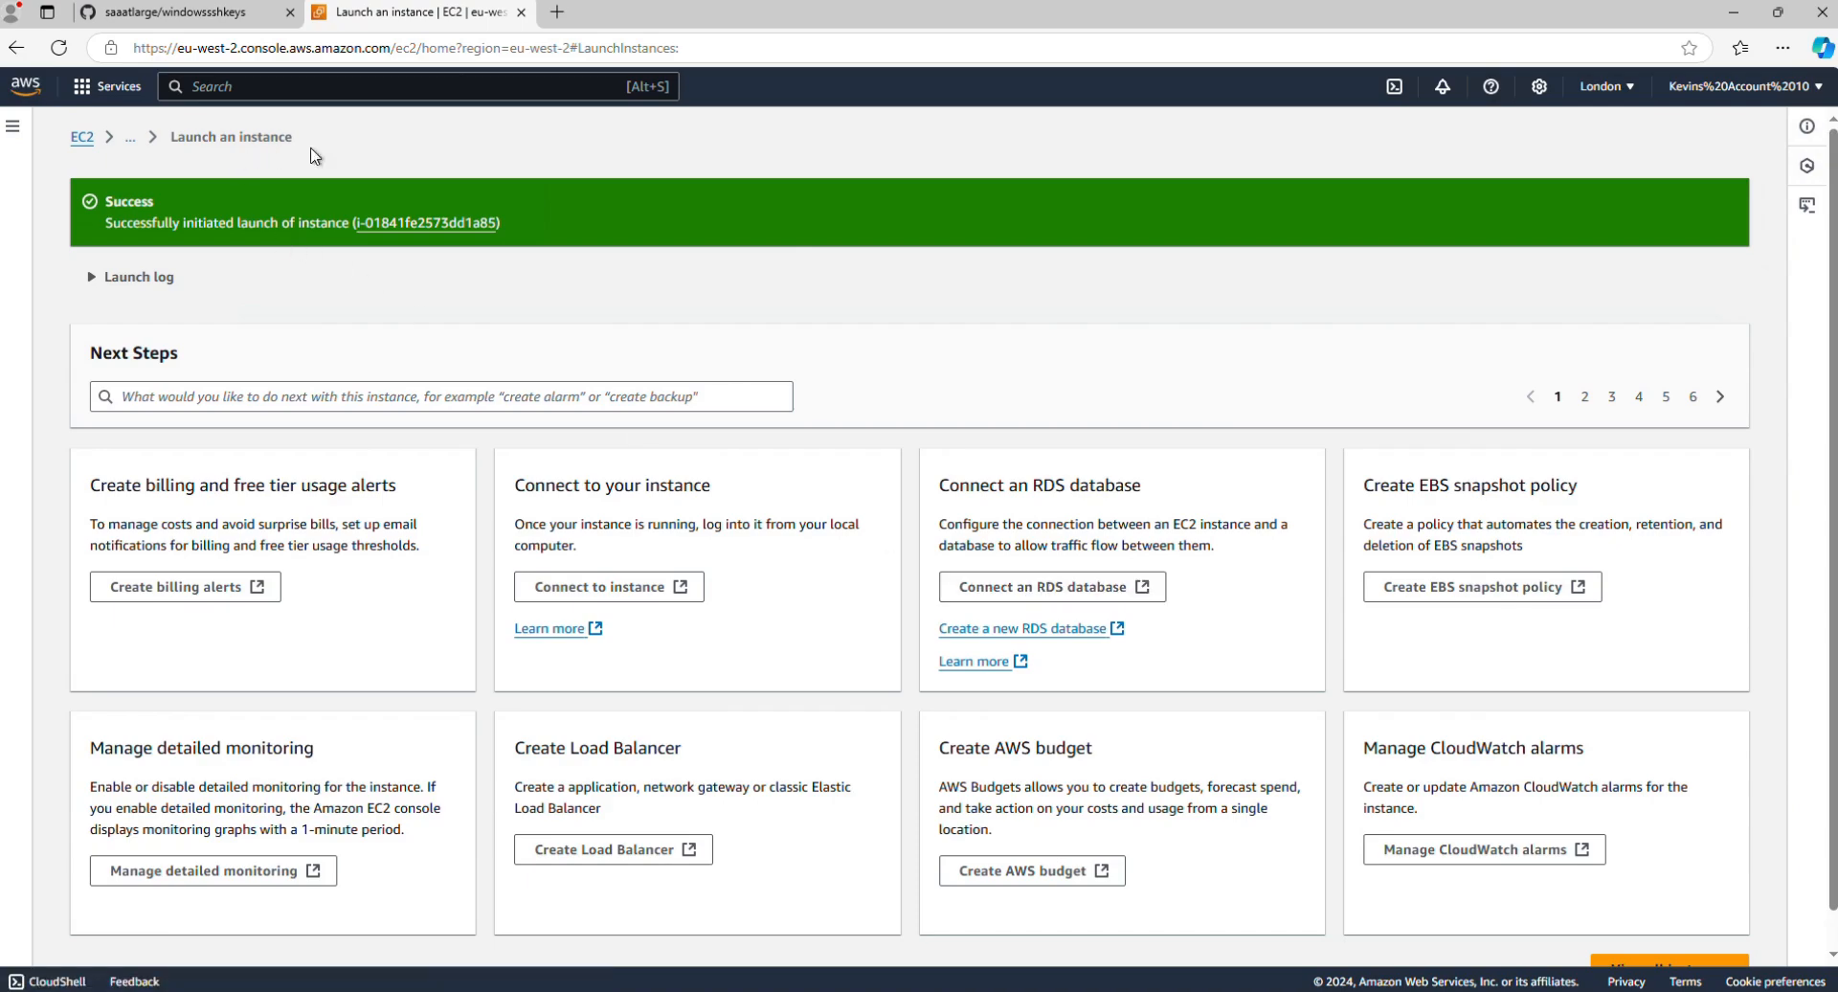
pyautogui.click(439, 224)
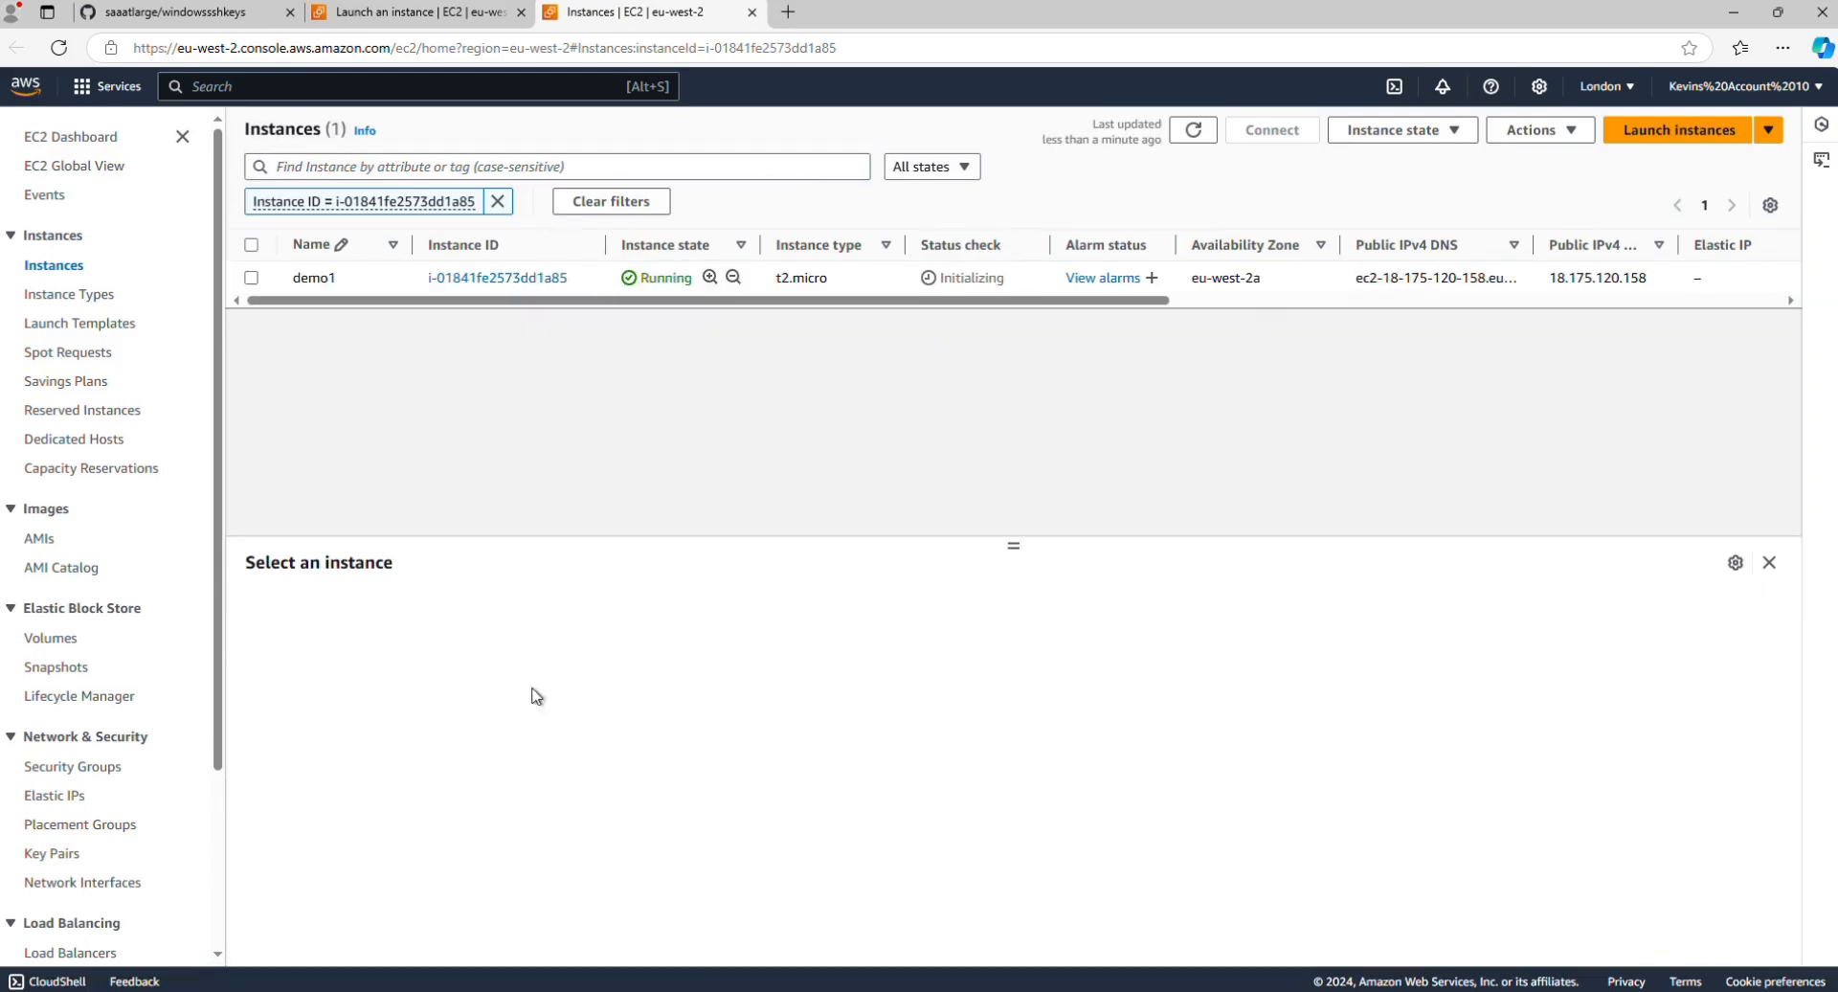
# Step: Switch to the Command Prompt window in the Downloads folder and list the files there
pyautogui.moveTo(536, 986)
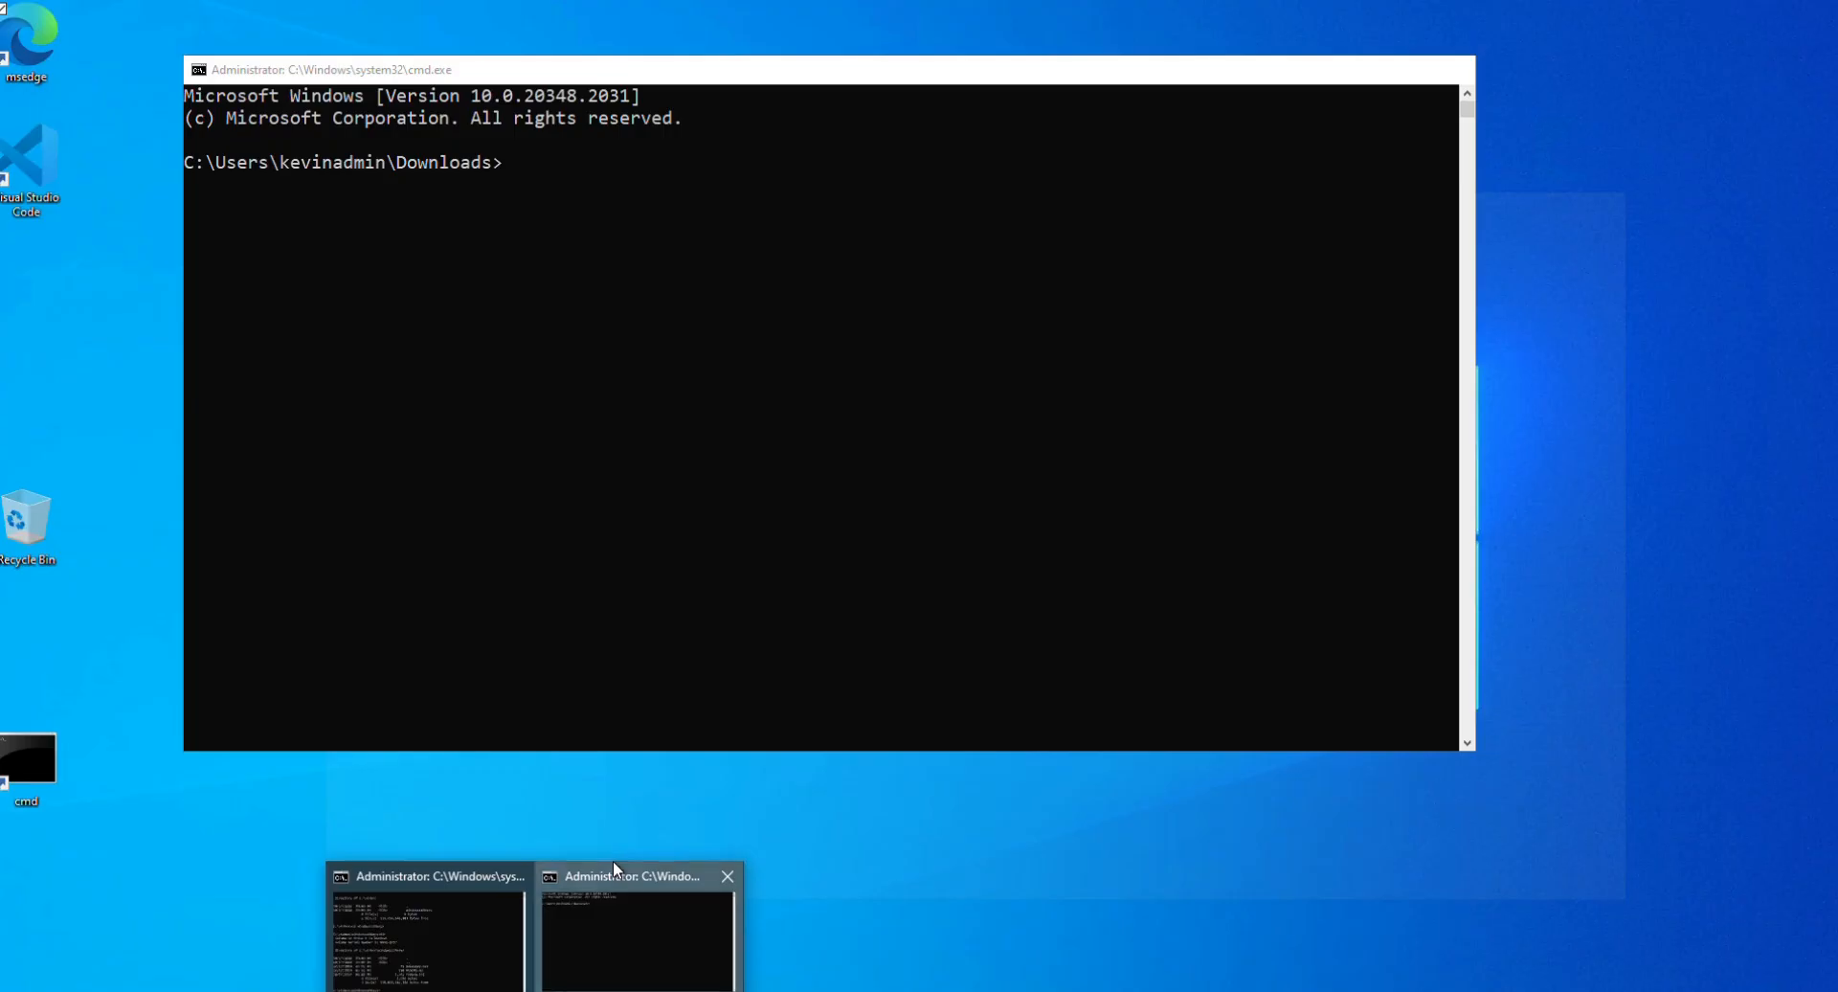
pyautogui.click(613, 864)
pyautogui.write('dir')
pyautogui.press('Return')
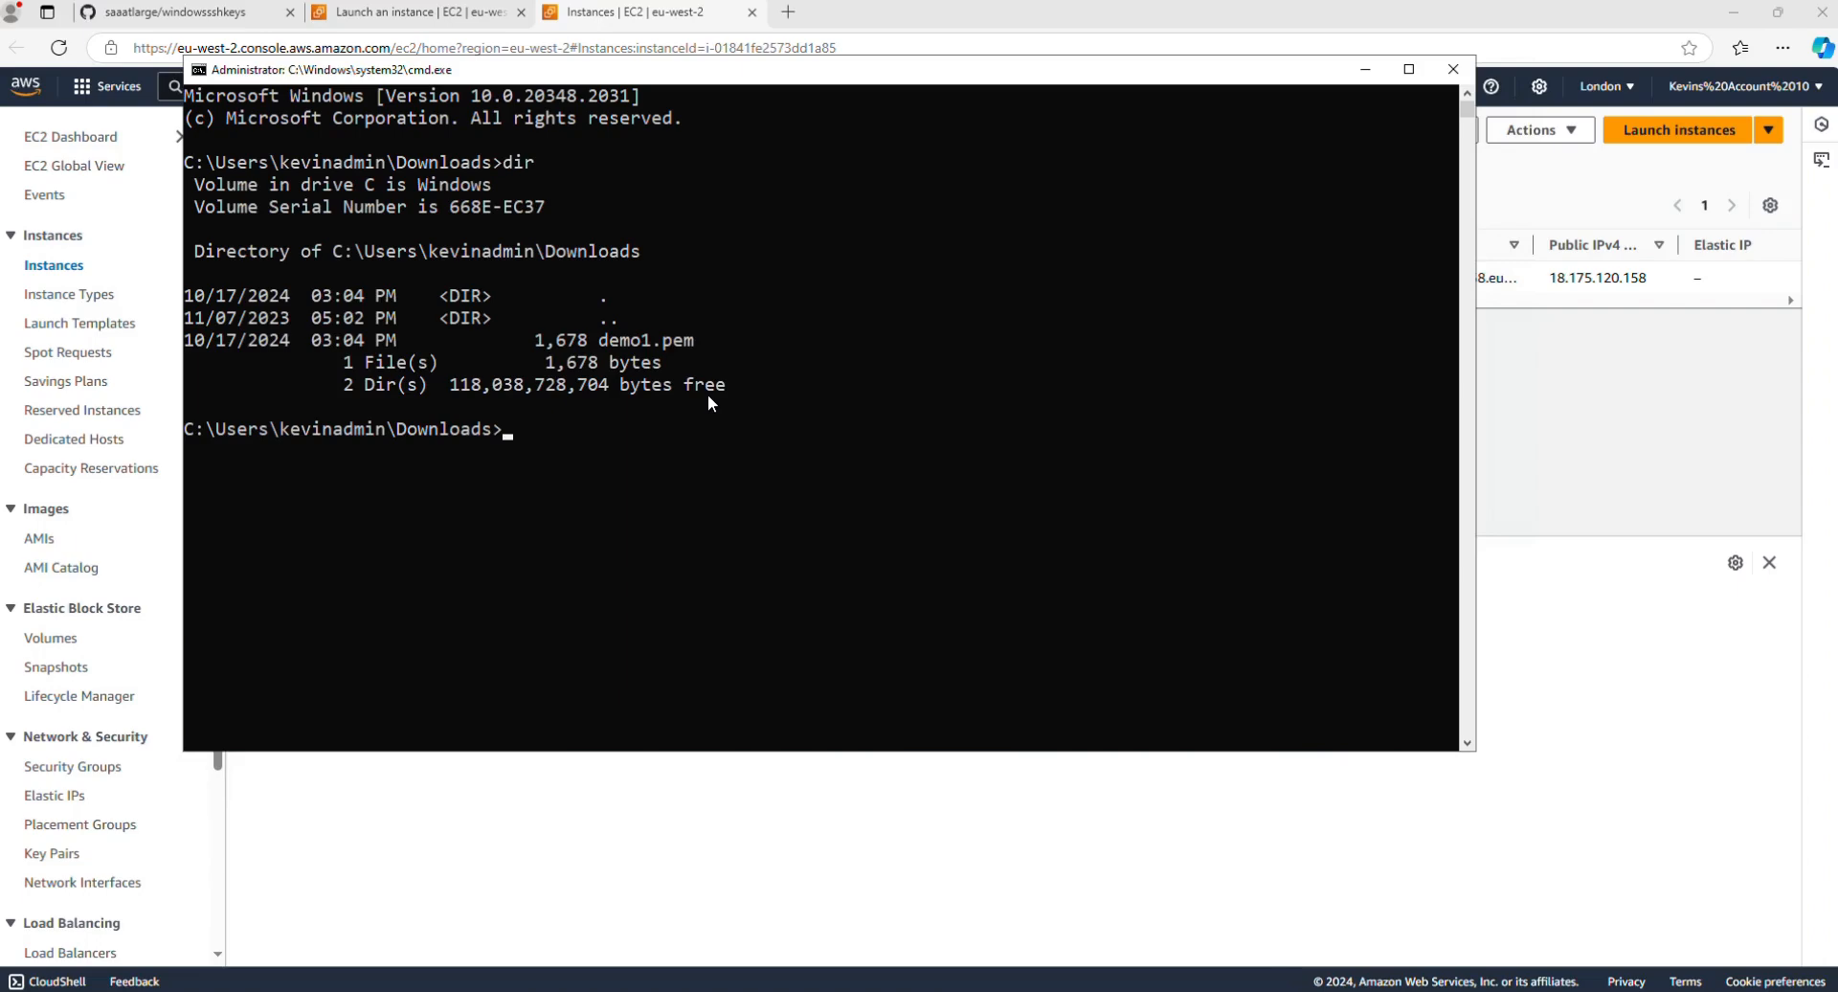
# Step: Display the access permissions of demo1.pem with icacls
pyautogui.write('icacls demo1.pem')
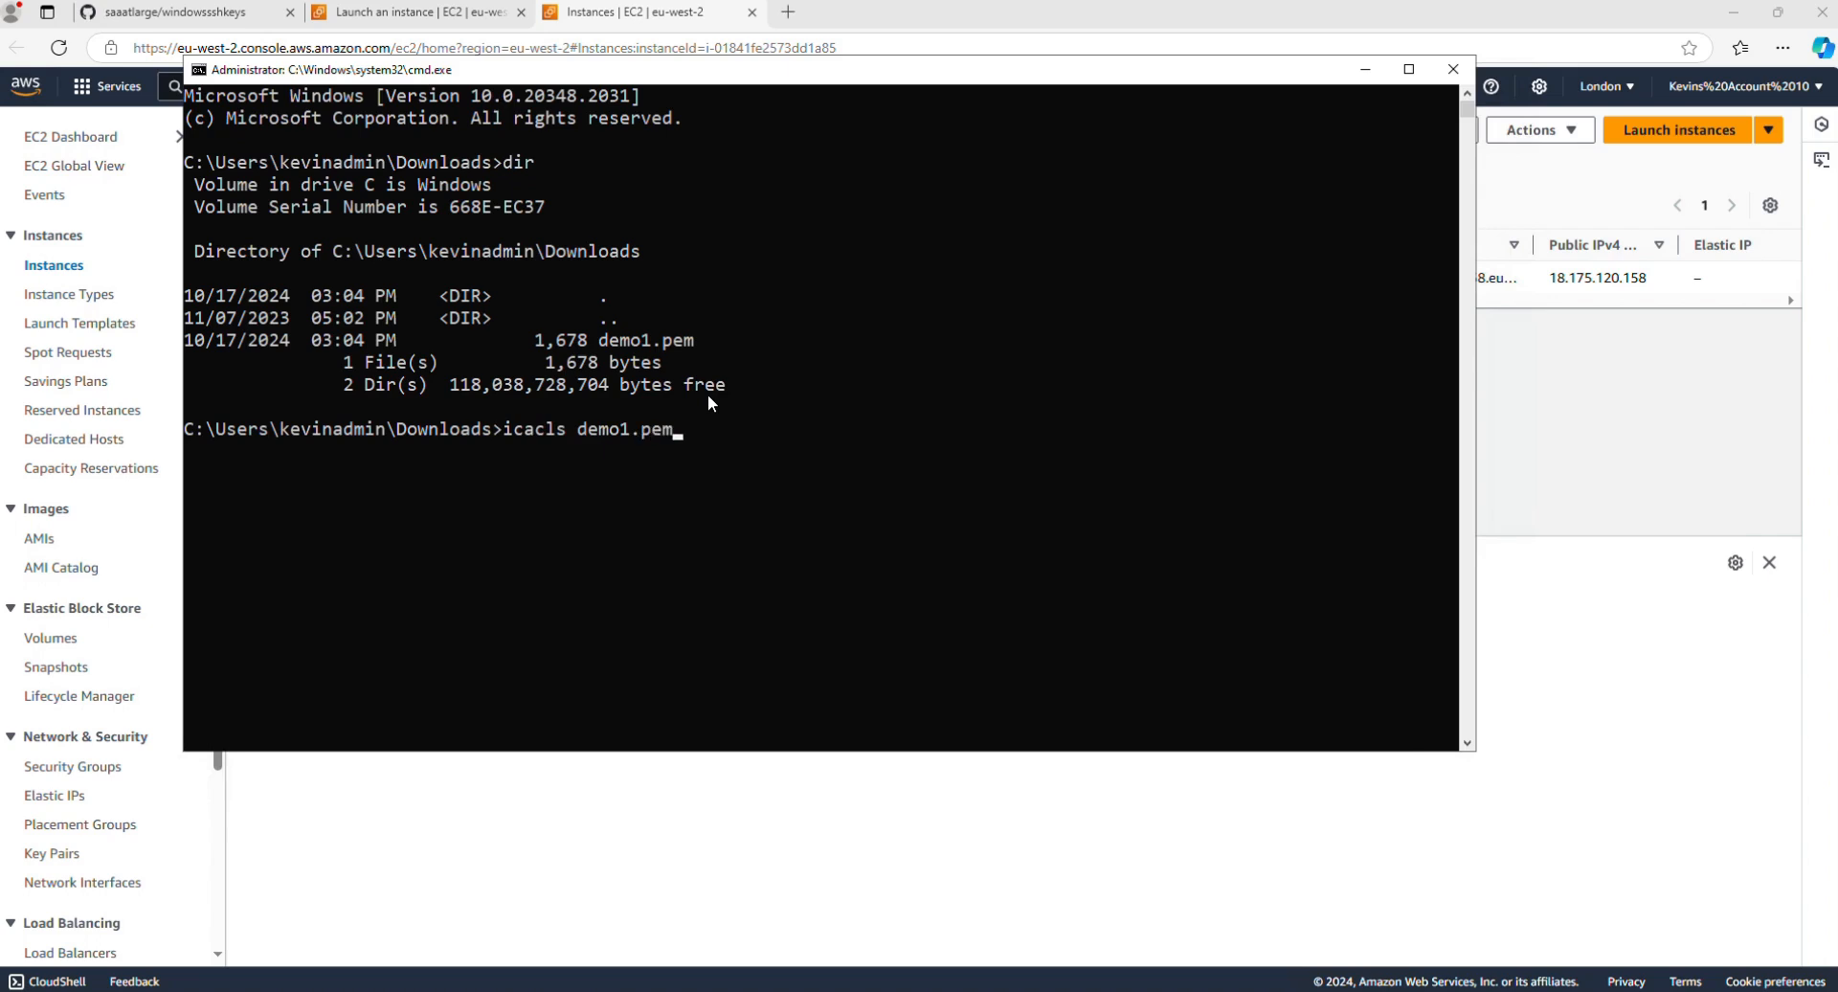
pyautogui.press('Return')
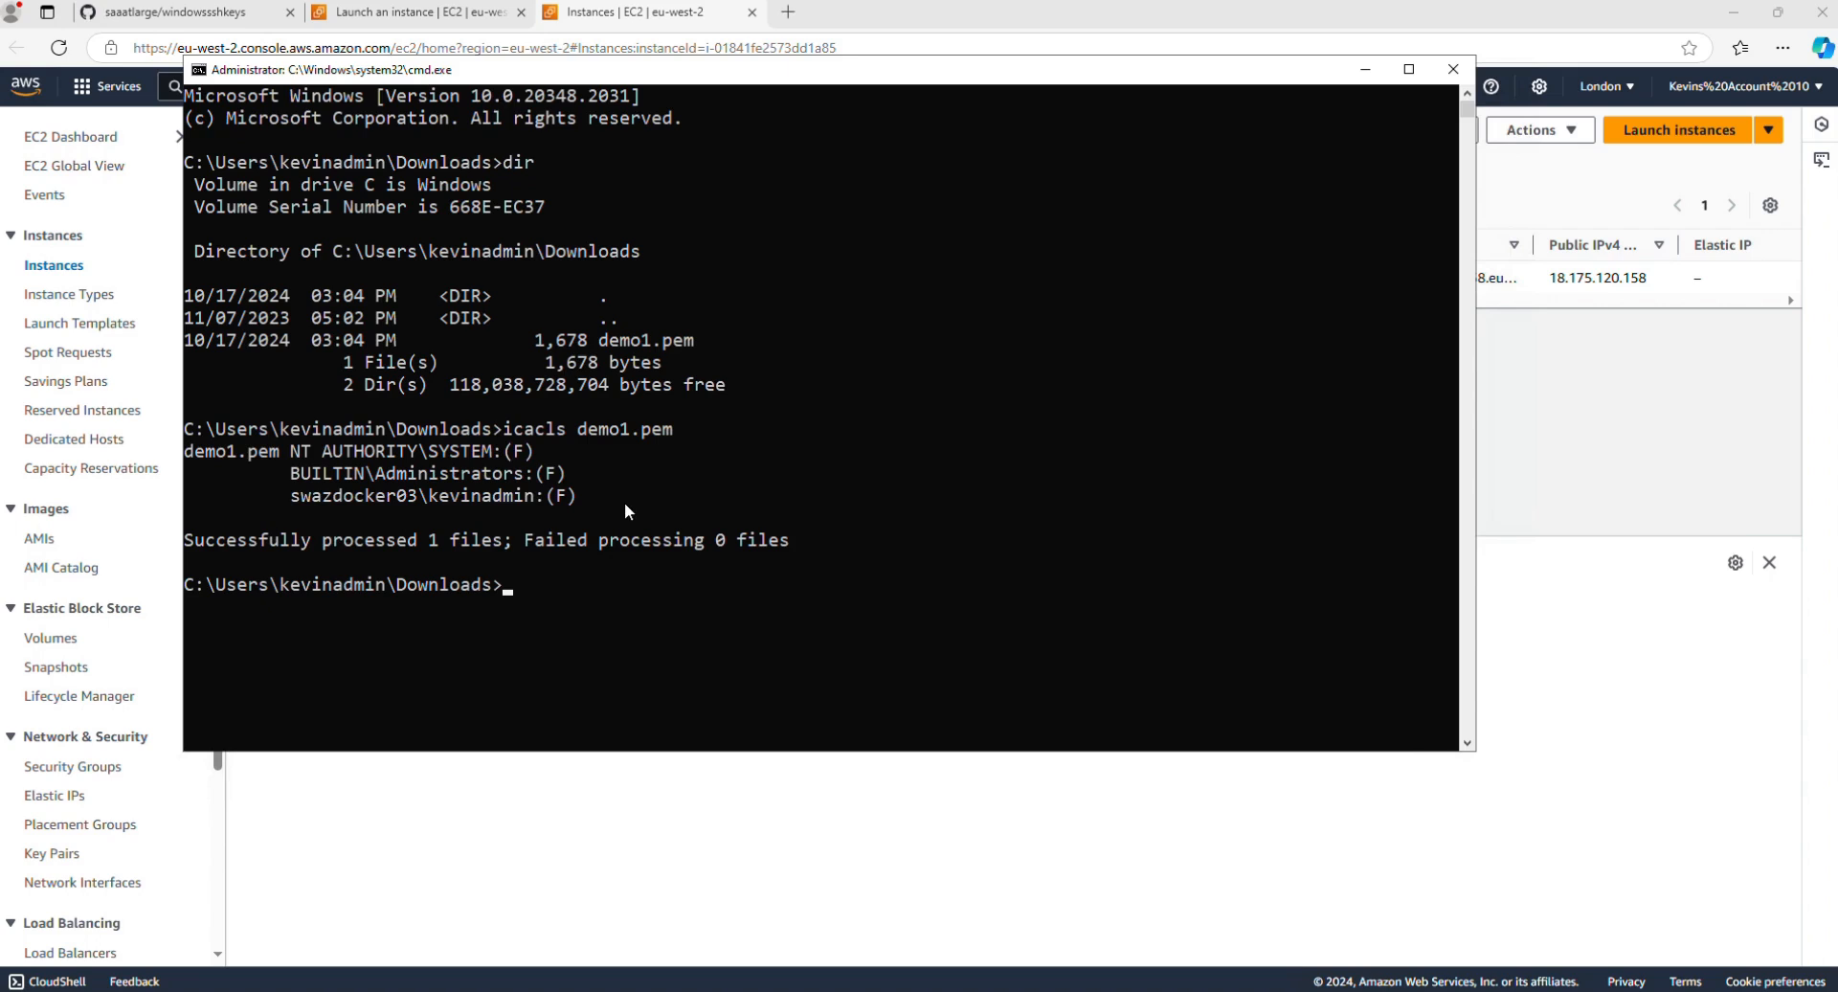
# Step: Write a bare listing of the Downloads folder to a new file named touch with dir /b
pyautogui.write('dir /b touch')
pyautogui.press('Return')
pyautogui.press('Up')
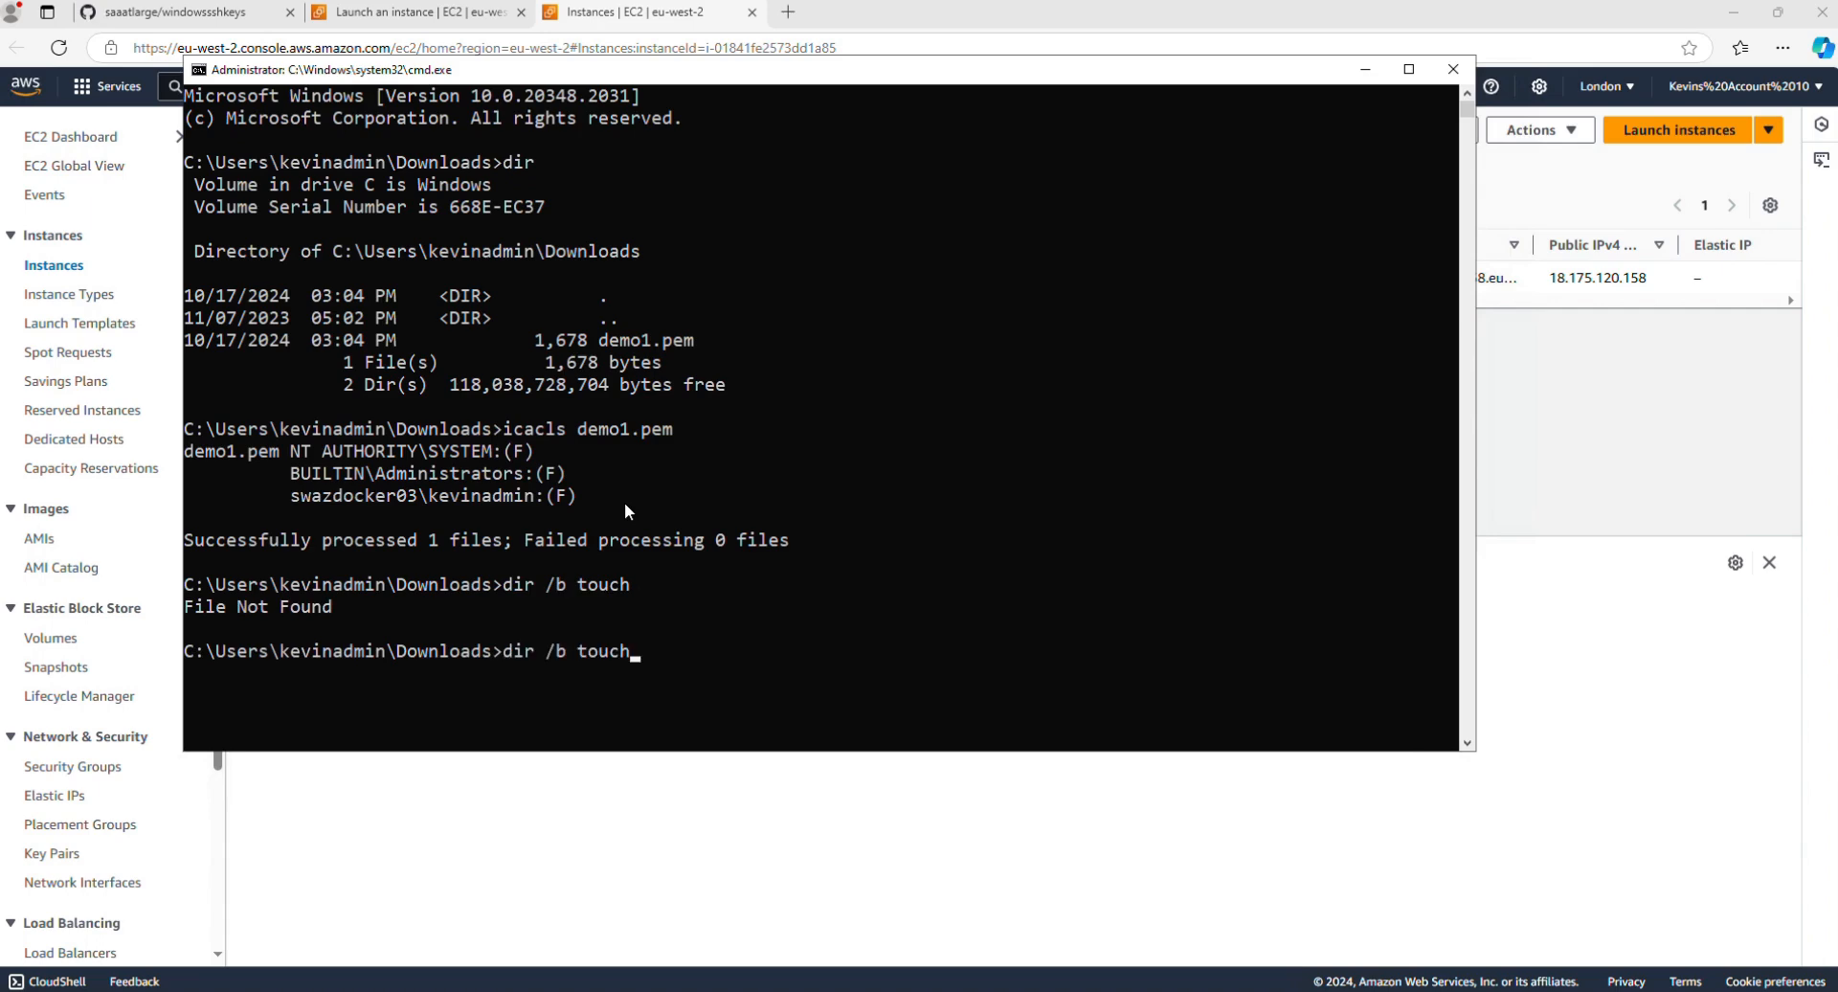
pyautogui.press('Left')
pyautogui.press('Left')
pyautogui.press('Left')
pyautogui.press('Left')
pyautogui.press('Left')
pyautogui.press('Left')
pyautogui.press('Left')
pyautogui.press('Left')
pyautogui.press('Delete')
pyautogui.press('Right')
pyautogui.press('Right')
pyautogui.write('>')
pyautogui.press('End')
pyautogui.press('Return')
# Step: Display the access permissions of demo1.pem again with icacls
pyautogui.write('i')
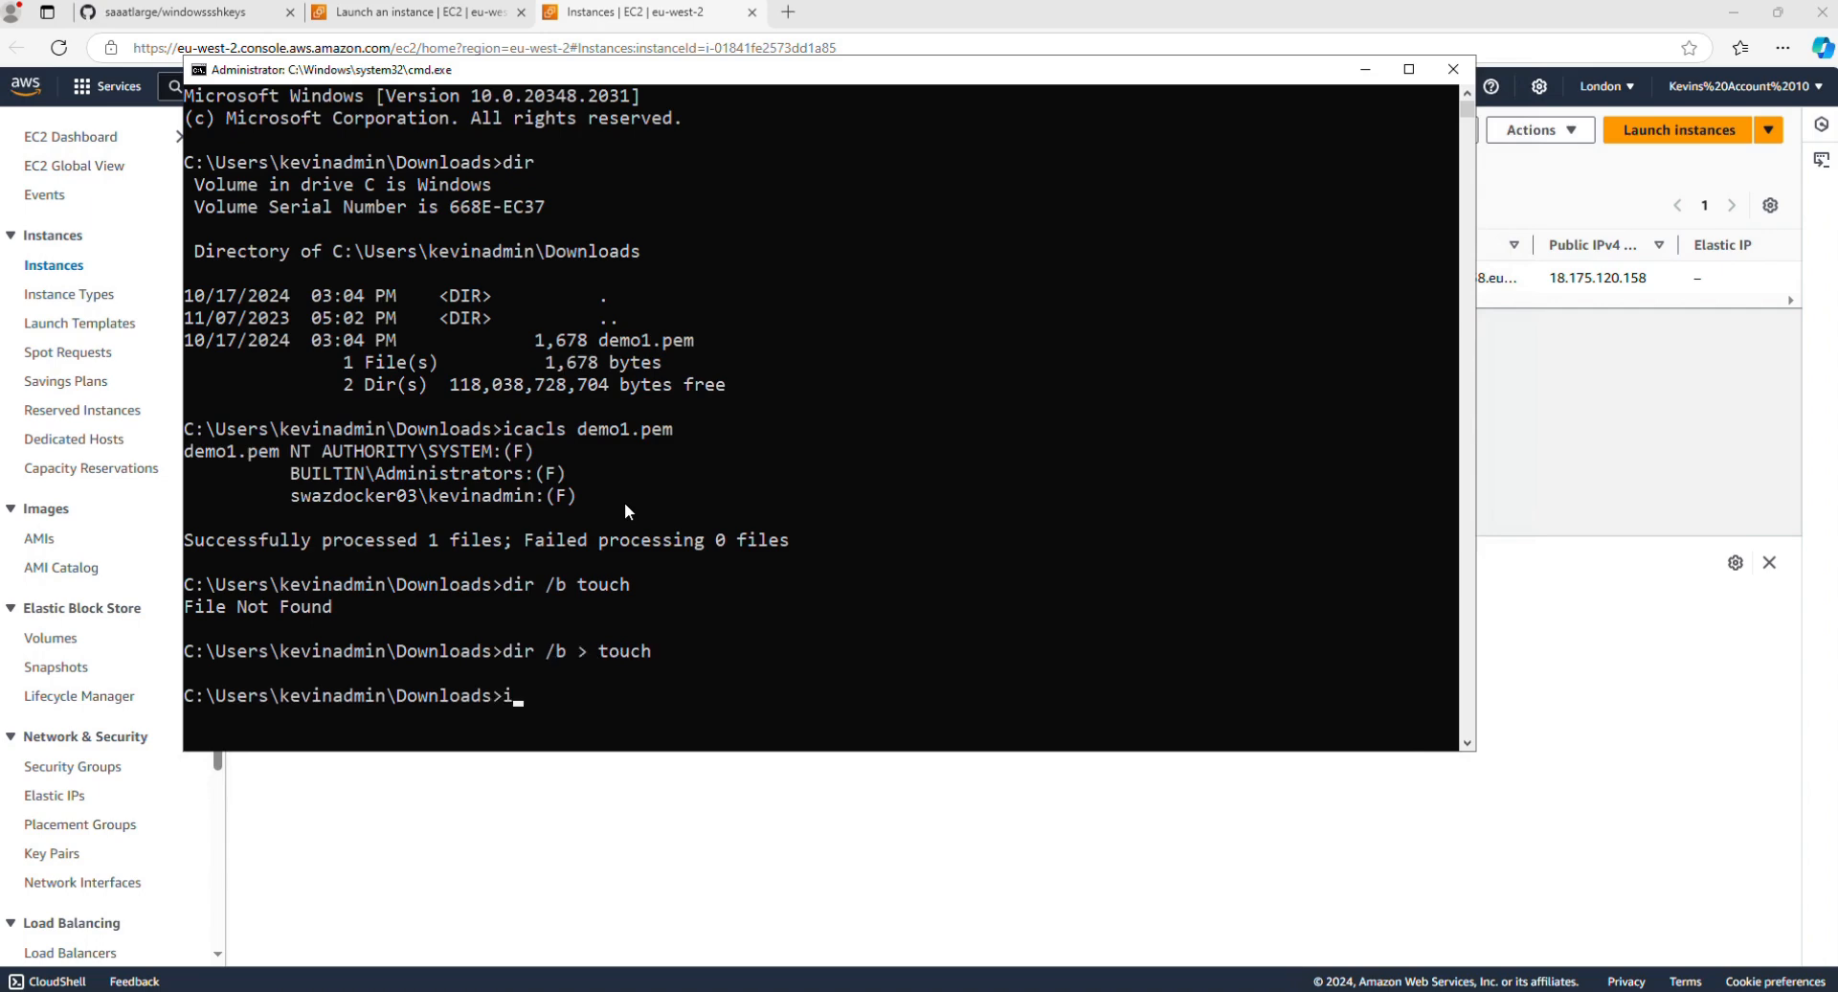
pyautogui.write('cacls demo1.pem')
pyautogui.press('Return')
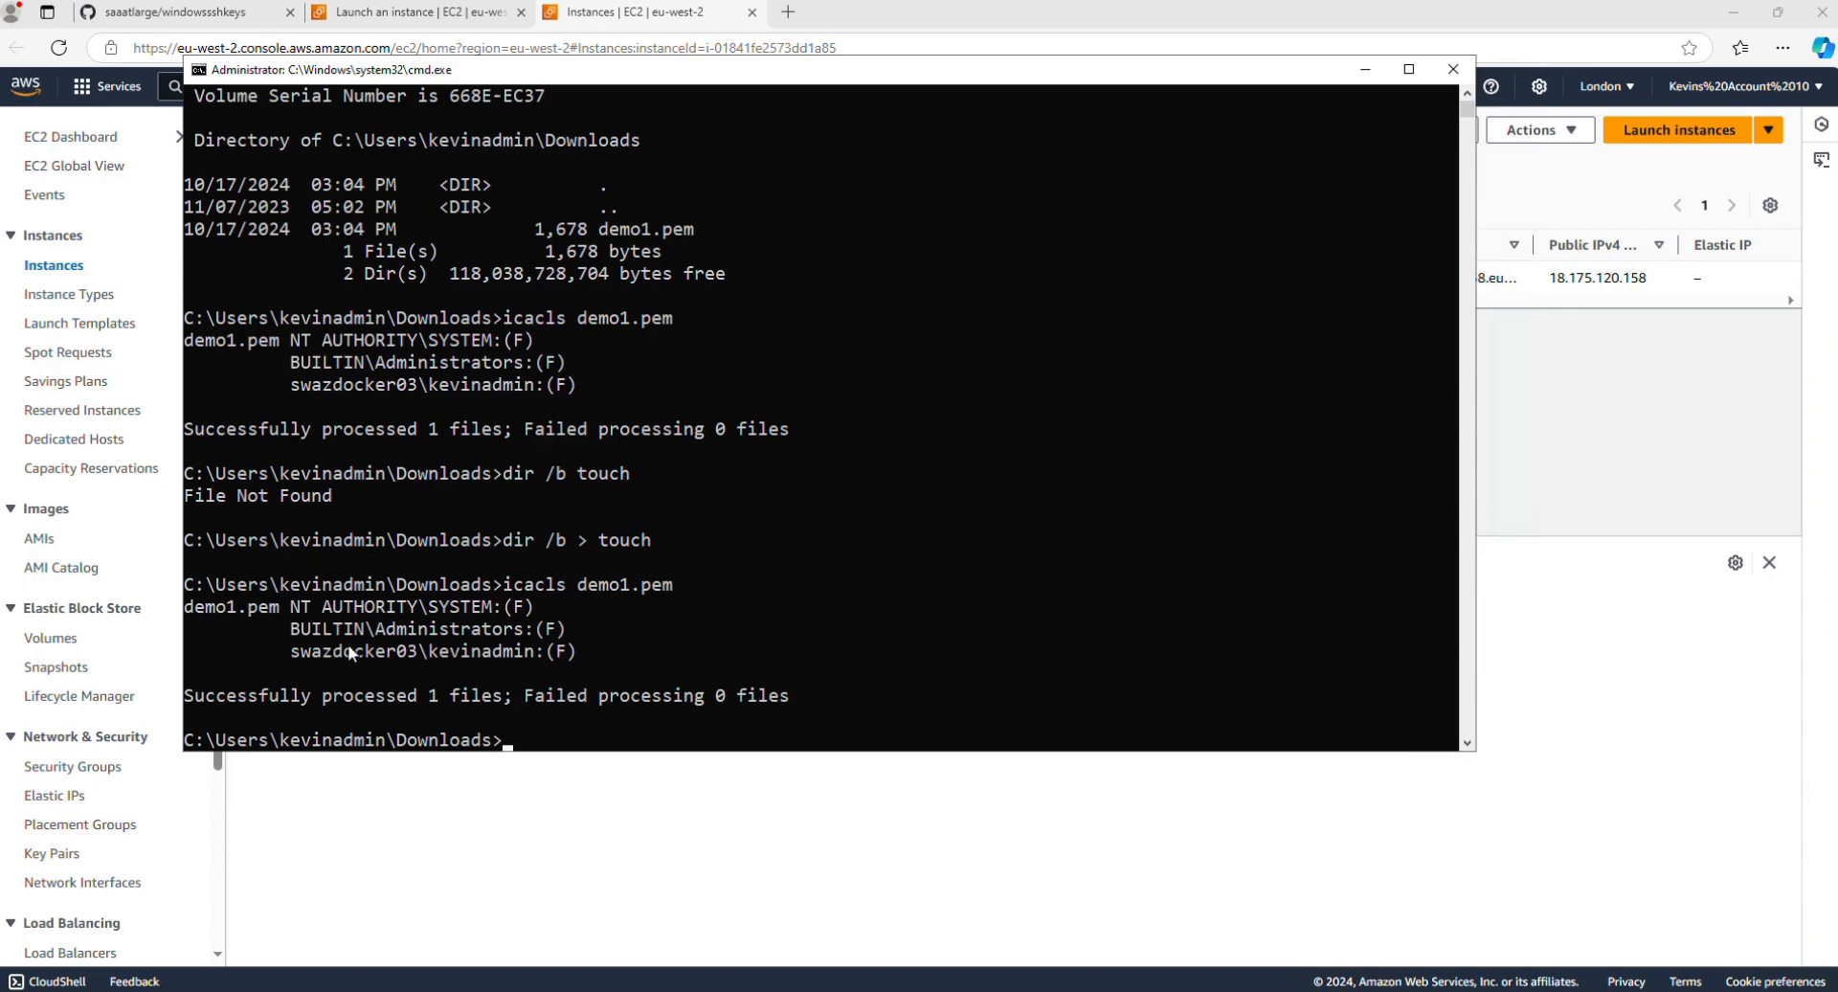
# Step: Display the access permissions of the touch file with icacls for comparison with the key file
pyautogui.press('Up')
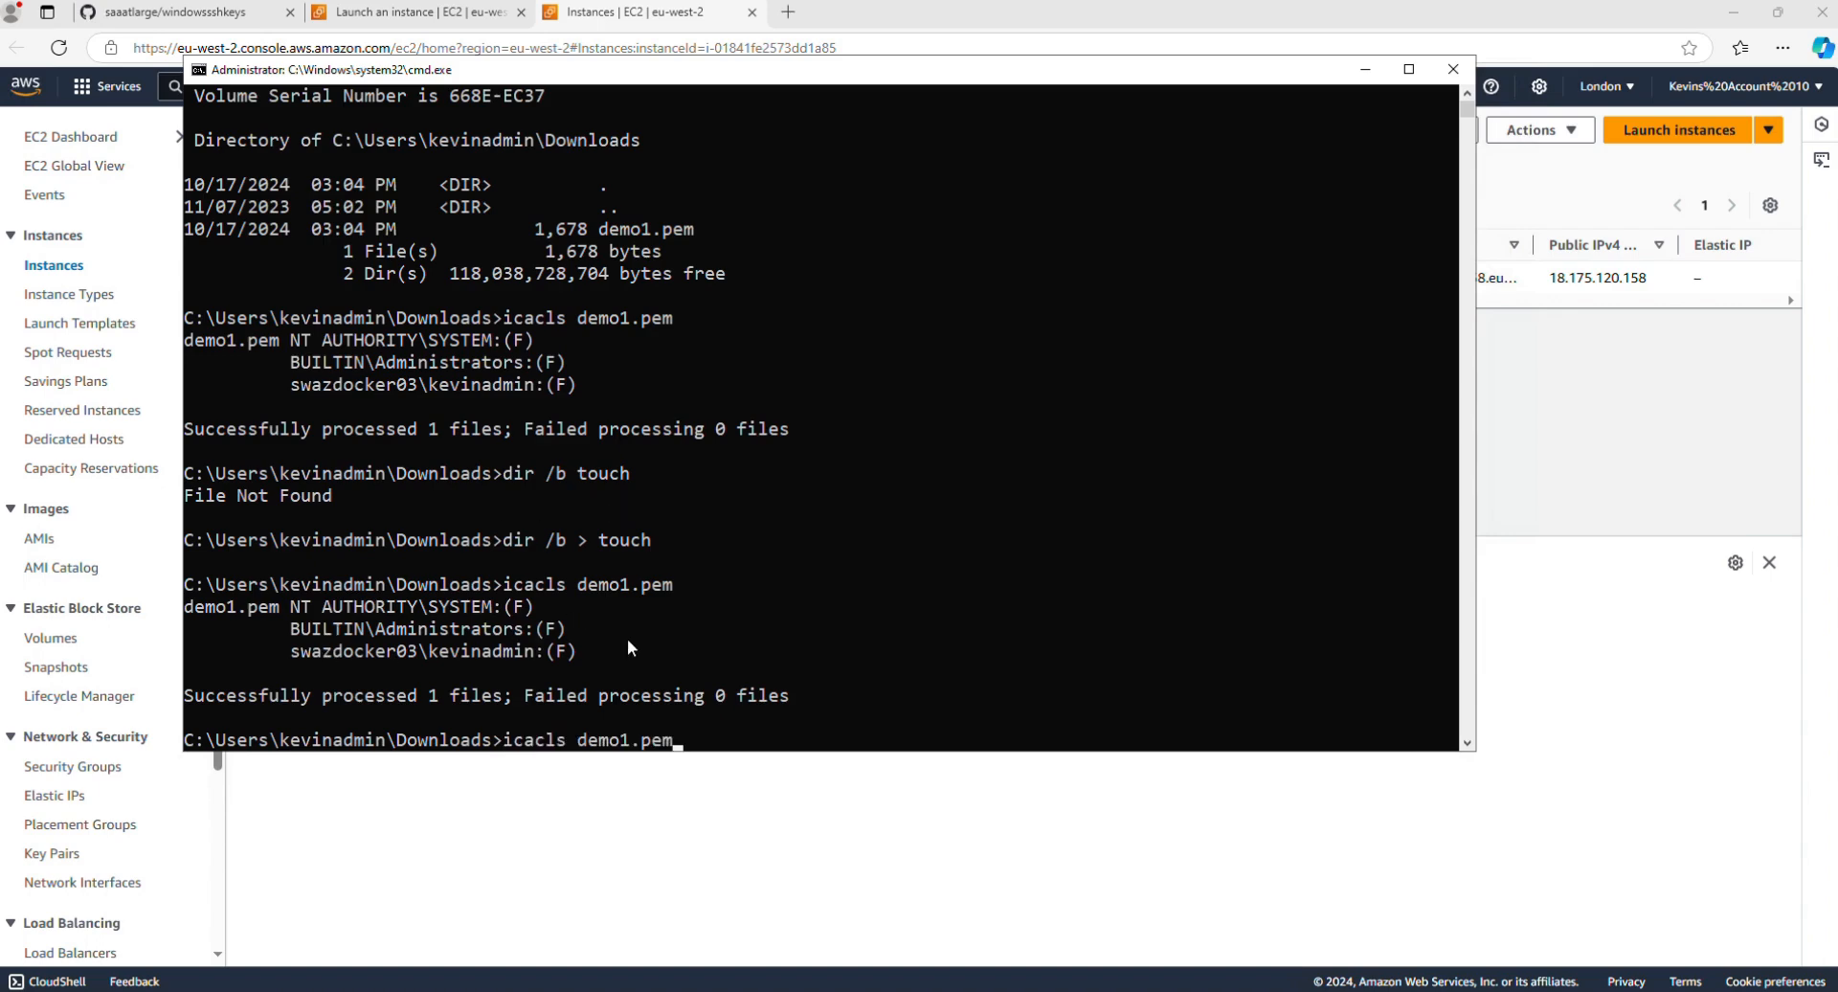
pyautogui.press('Left')
pyautogui.press('Left')
pyautogui.press('Left')
pyautogui.press('Left')
pyautogui.press('Left')
pyautogui.press('Left')
pyautogui.press('Left')
pyautogui.press('Left')
pyautogui.press('Left')
pyautogui.press('Delete')
pyautogui.press('Delete')
pyautogui.press('Delete')
pyautogui.press('Delete')
pyautogui.press('Delete')
pyautogui.press('Delete')
pyautogui.press('Delete')
pyautogui.press('Delete')
pyautogui.press('Delete')
pyautogui.write('to8')
pyautogui.press('BackSpace')
pyautogui.write('uch')
pyautogui.press('Return')
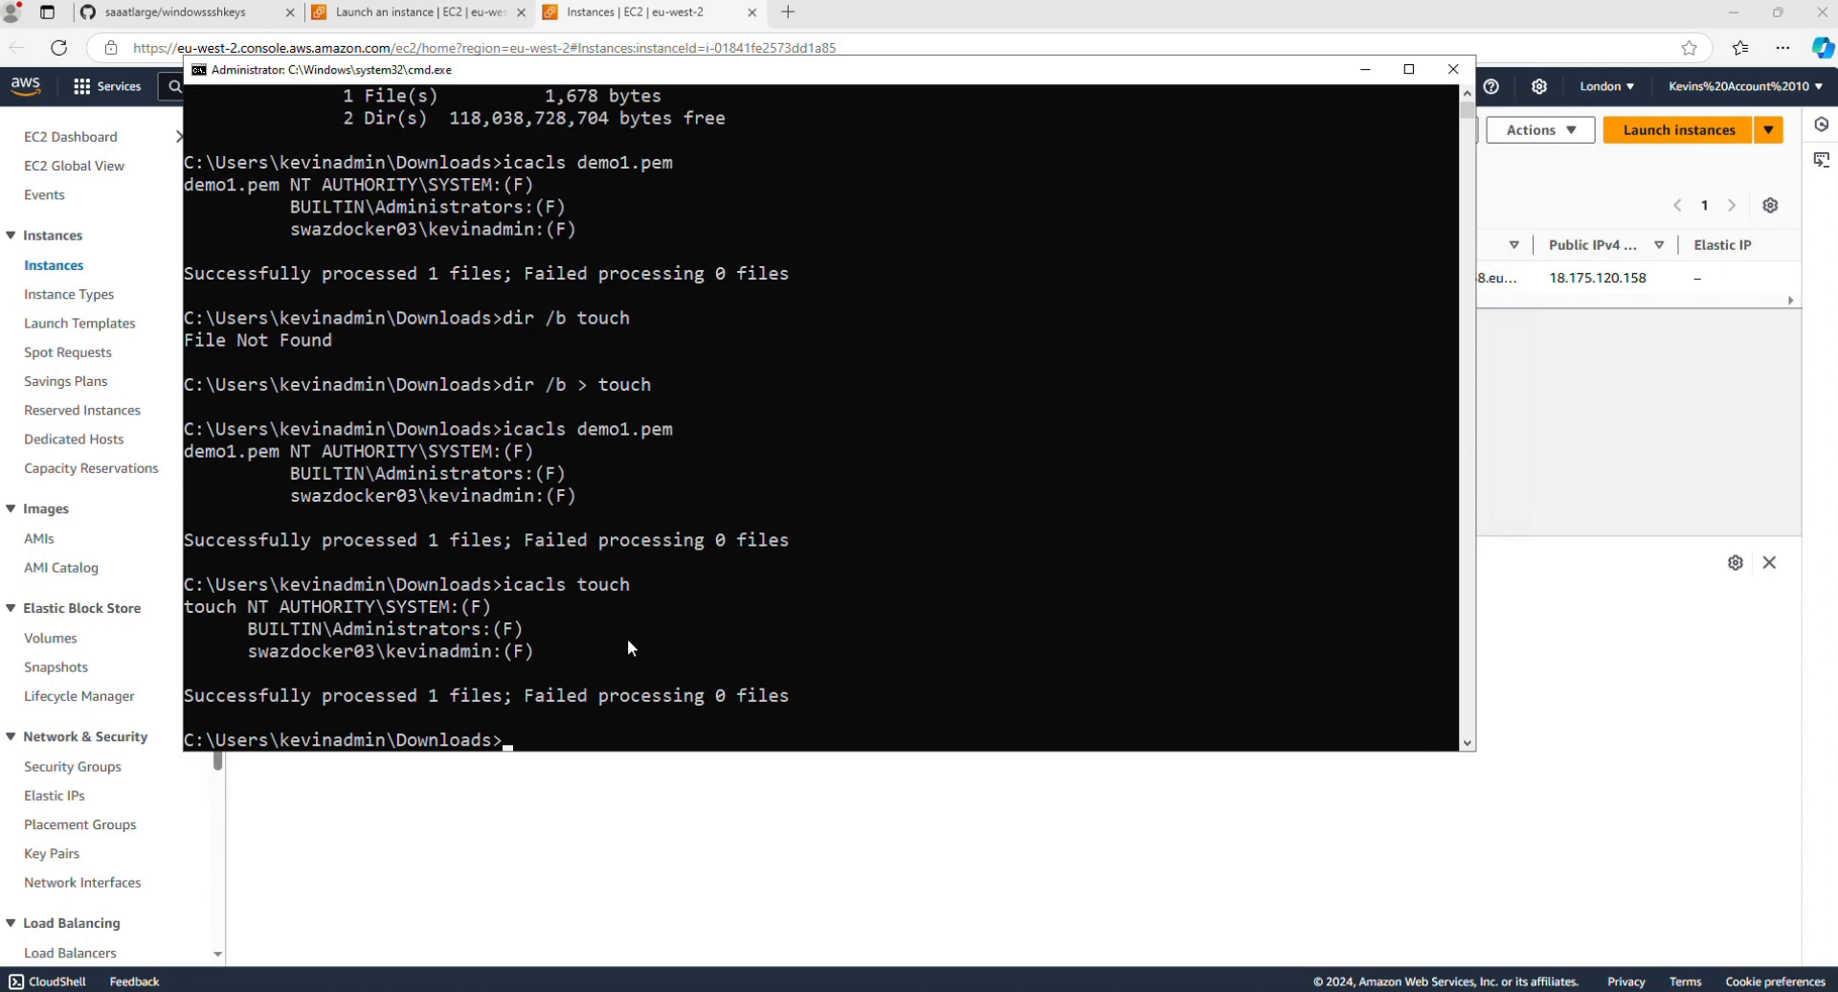
# Step: Display the contents of the demo1.pem key file with more
pyautogui.write('more demo1.pem')
pyautogui.press('Return')
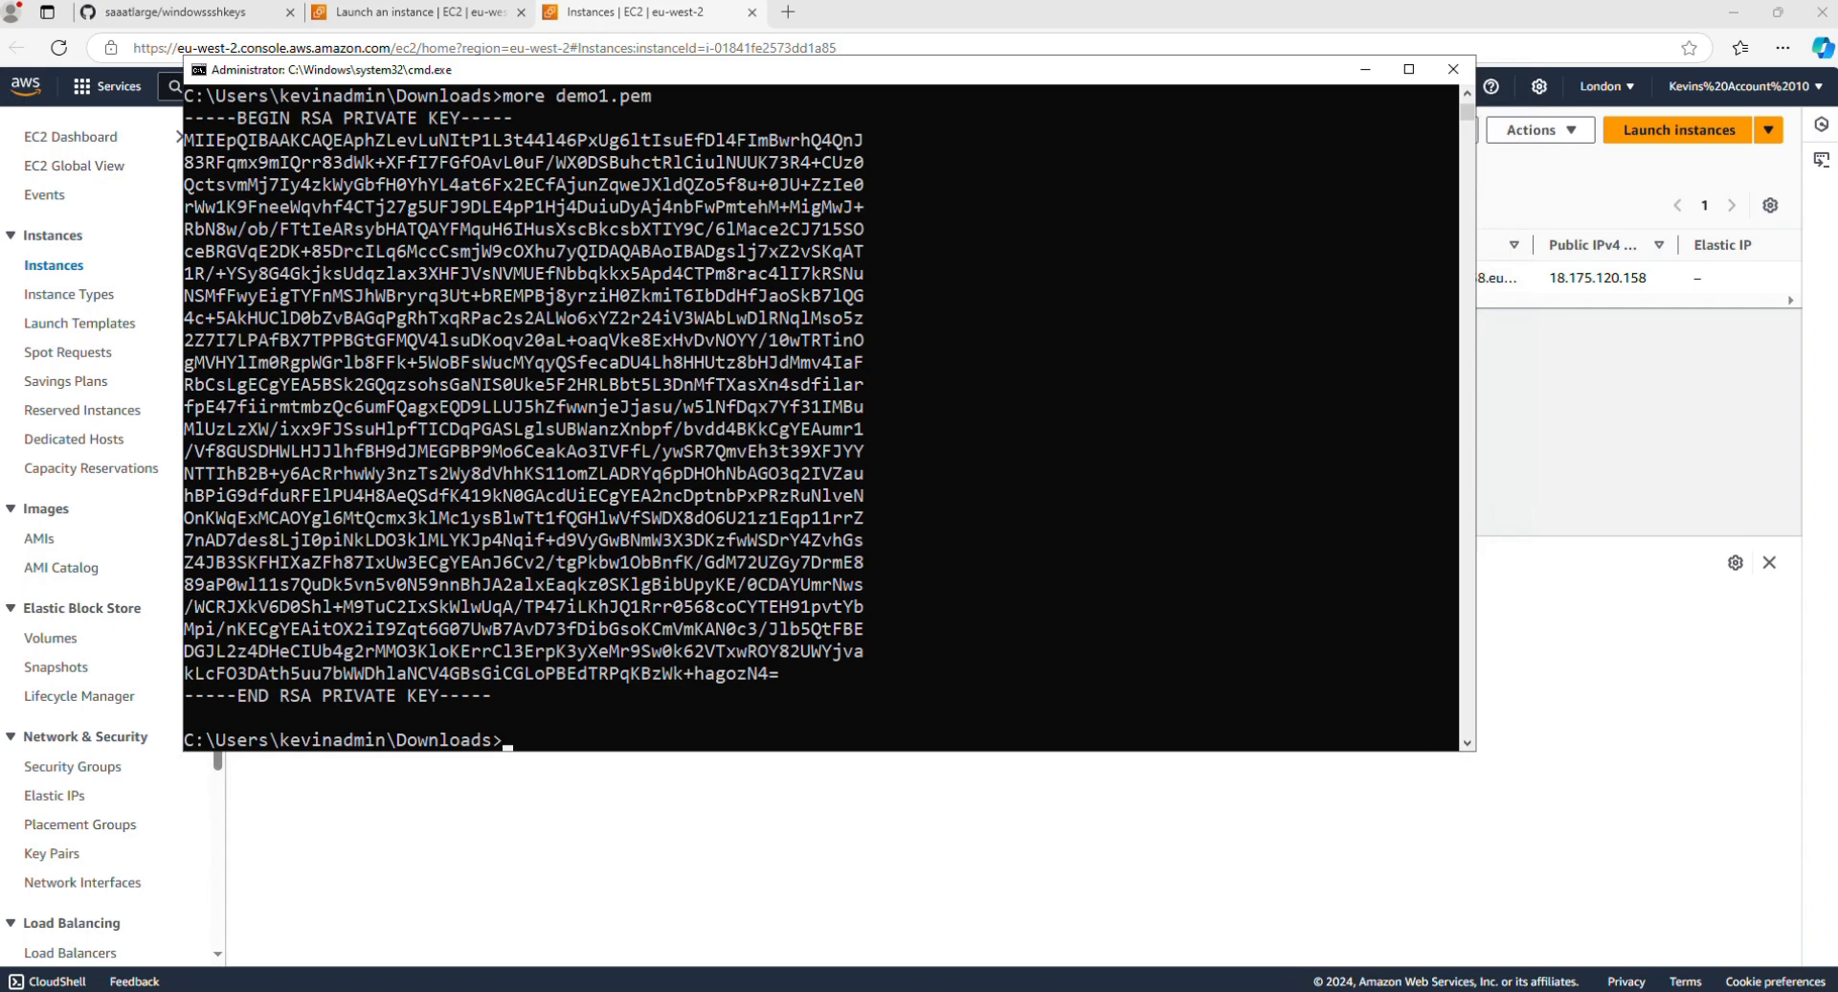
# Step: Minimize the Command Prompt, select the demo1 instance in the EC2 console and copy its public IPv4 address
pyautogui.moveTo(1053, 5)
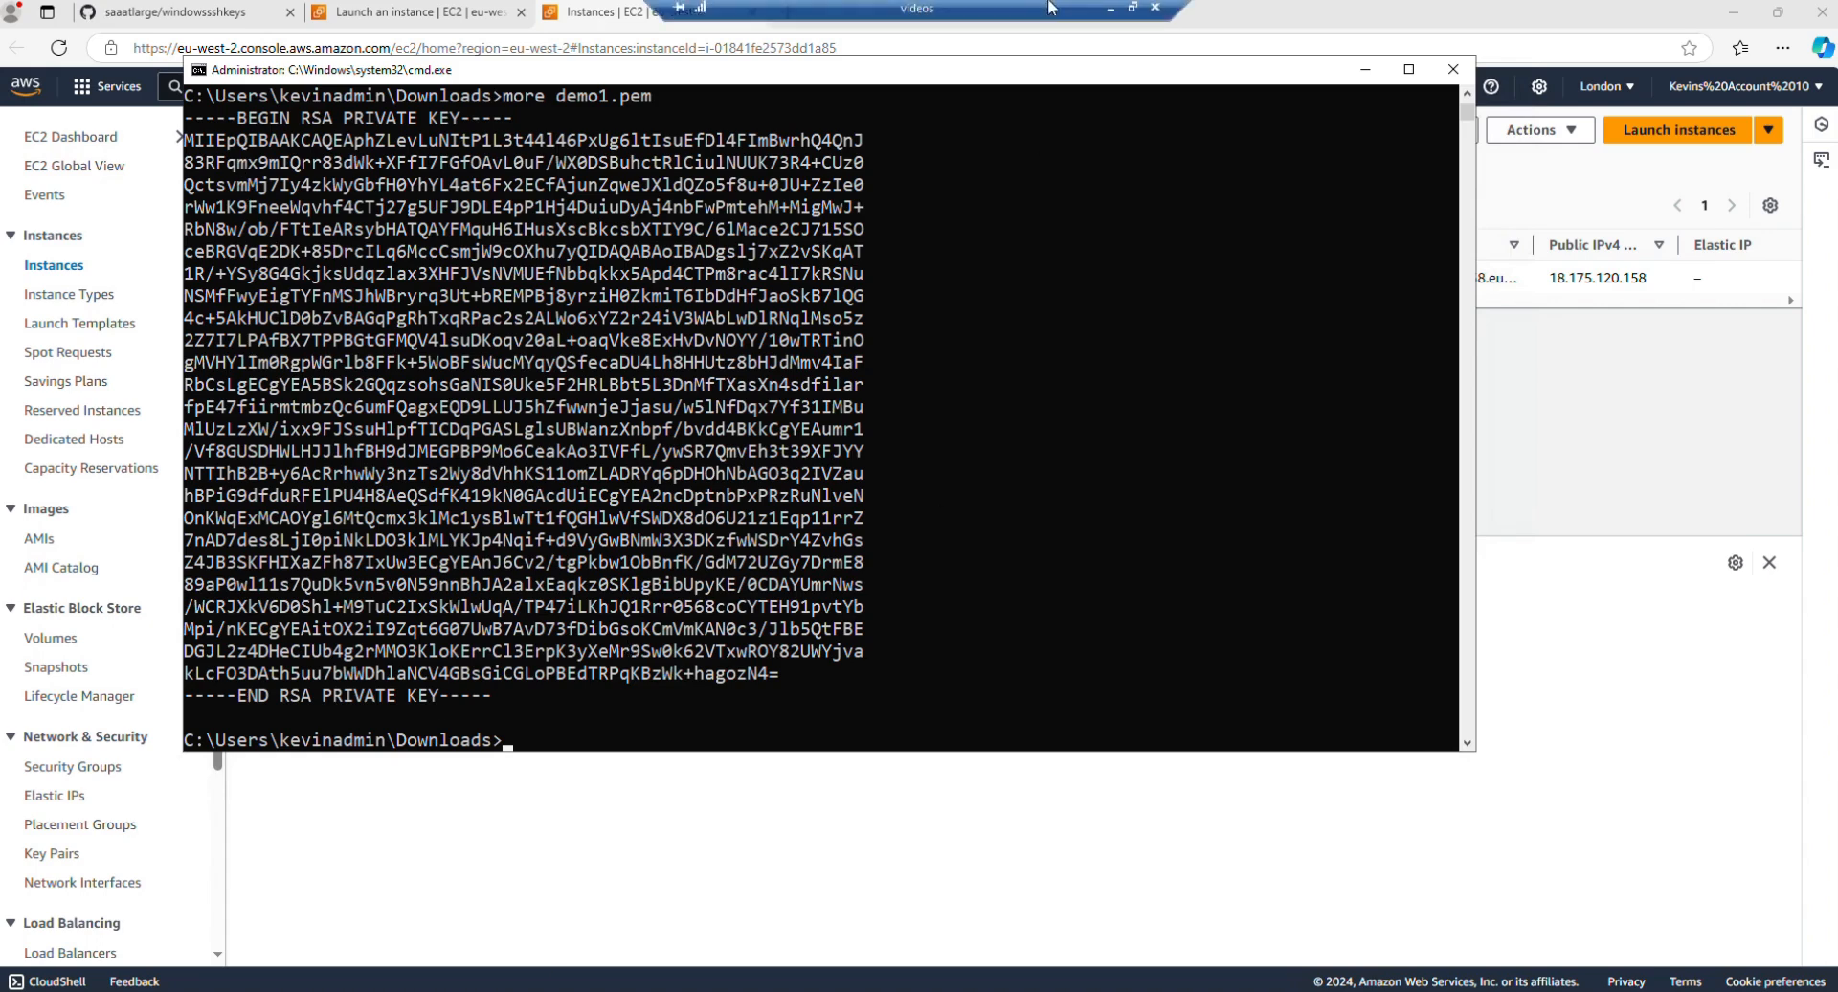
pyautogui.click(1288, 25)
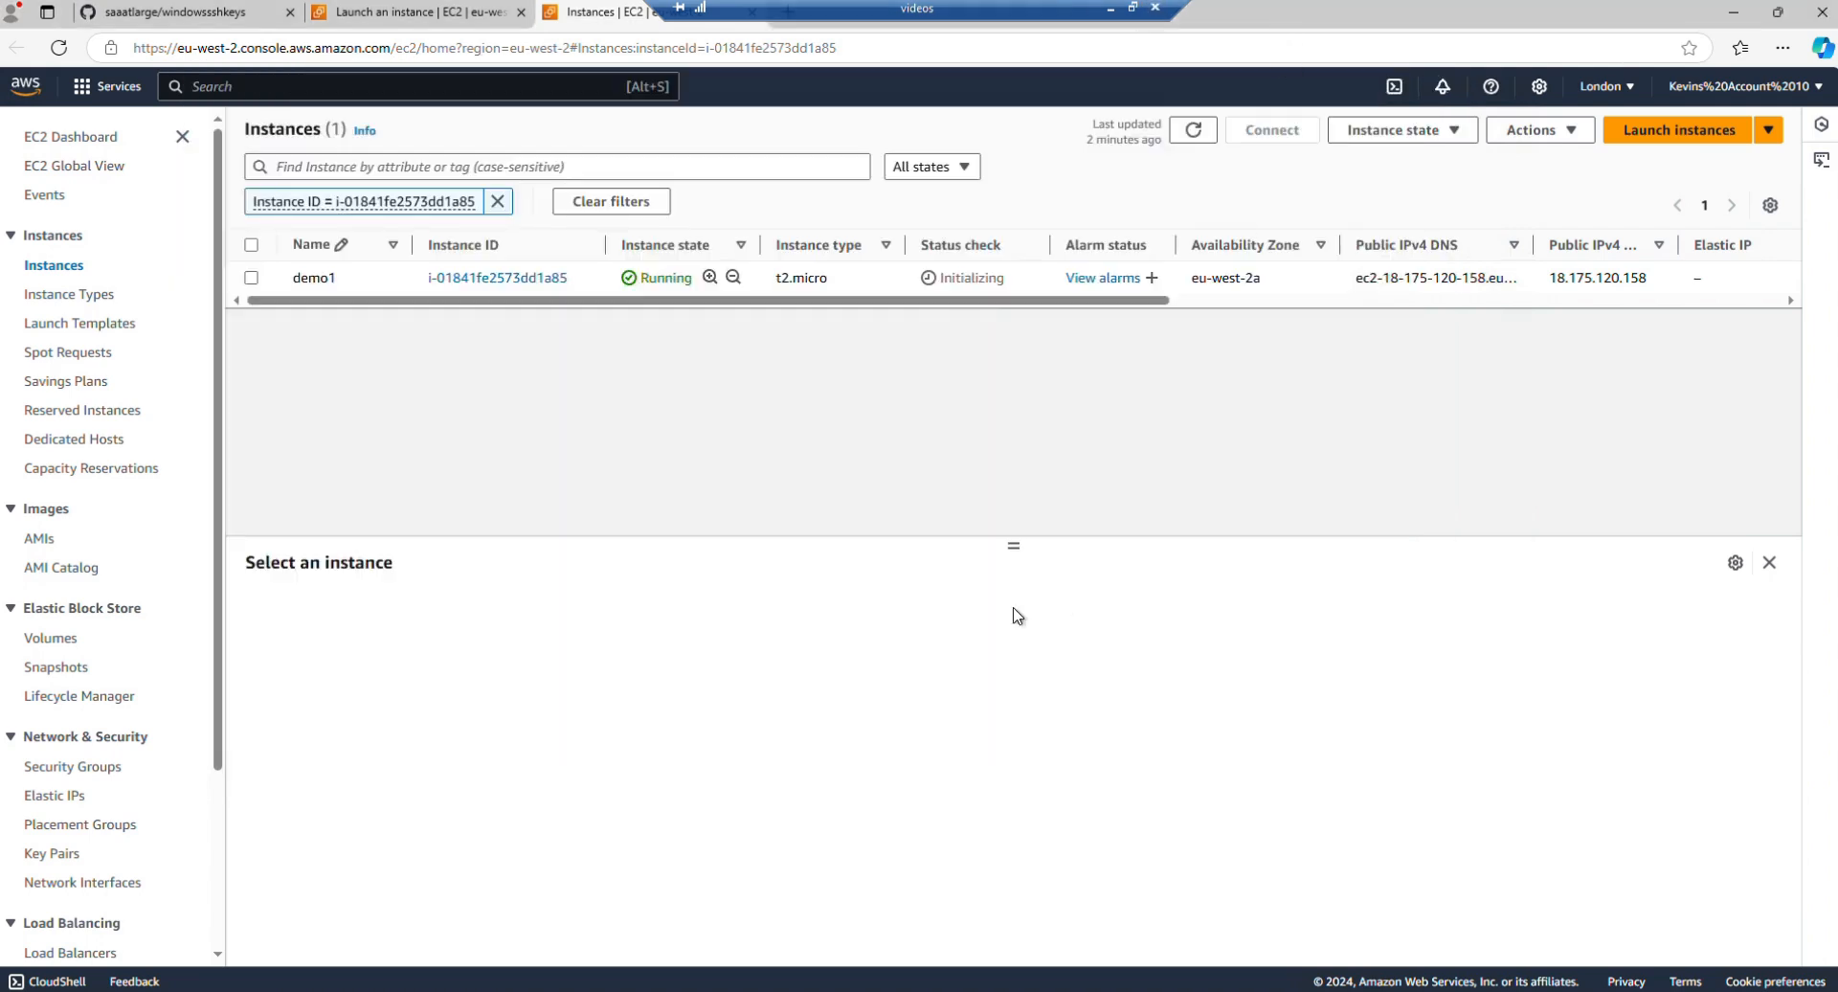
pyautogui.click(250, 277)
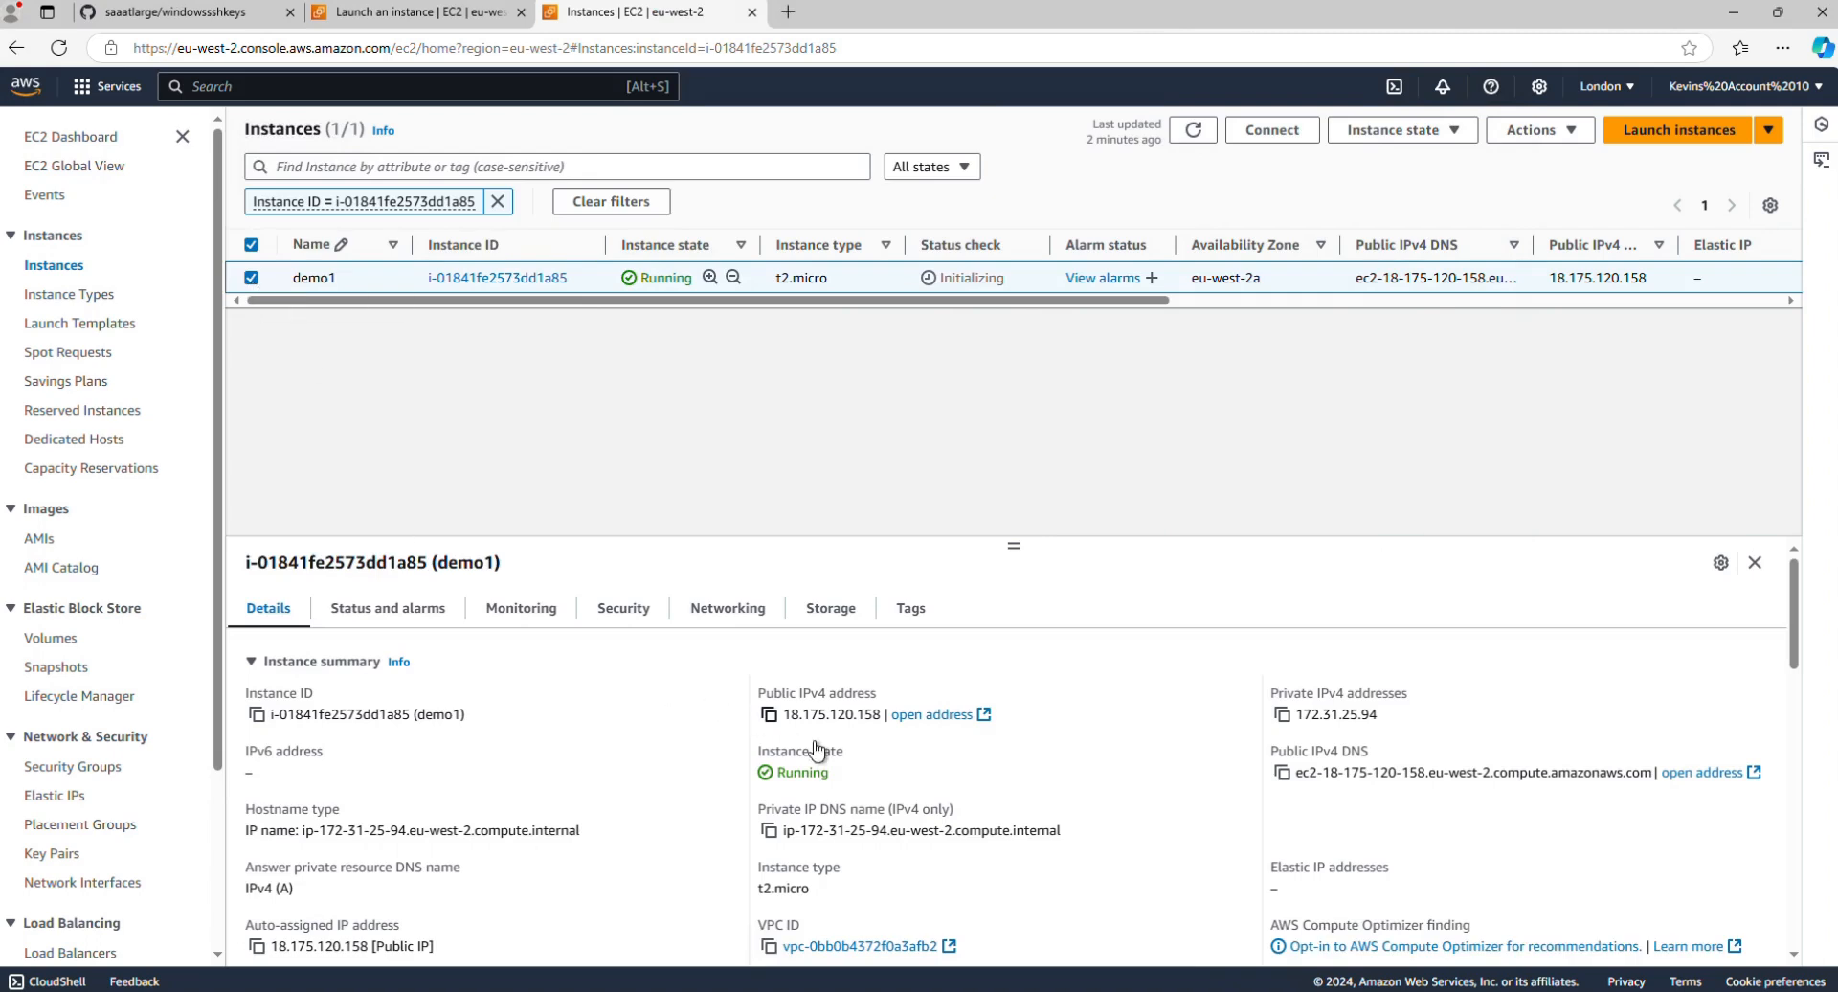
pyautogui.click(769, 716)
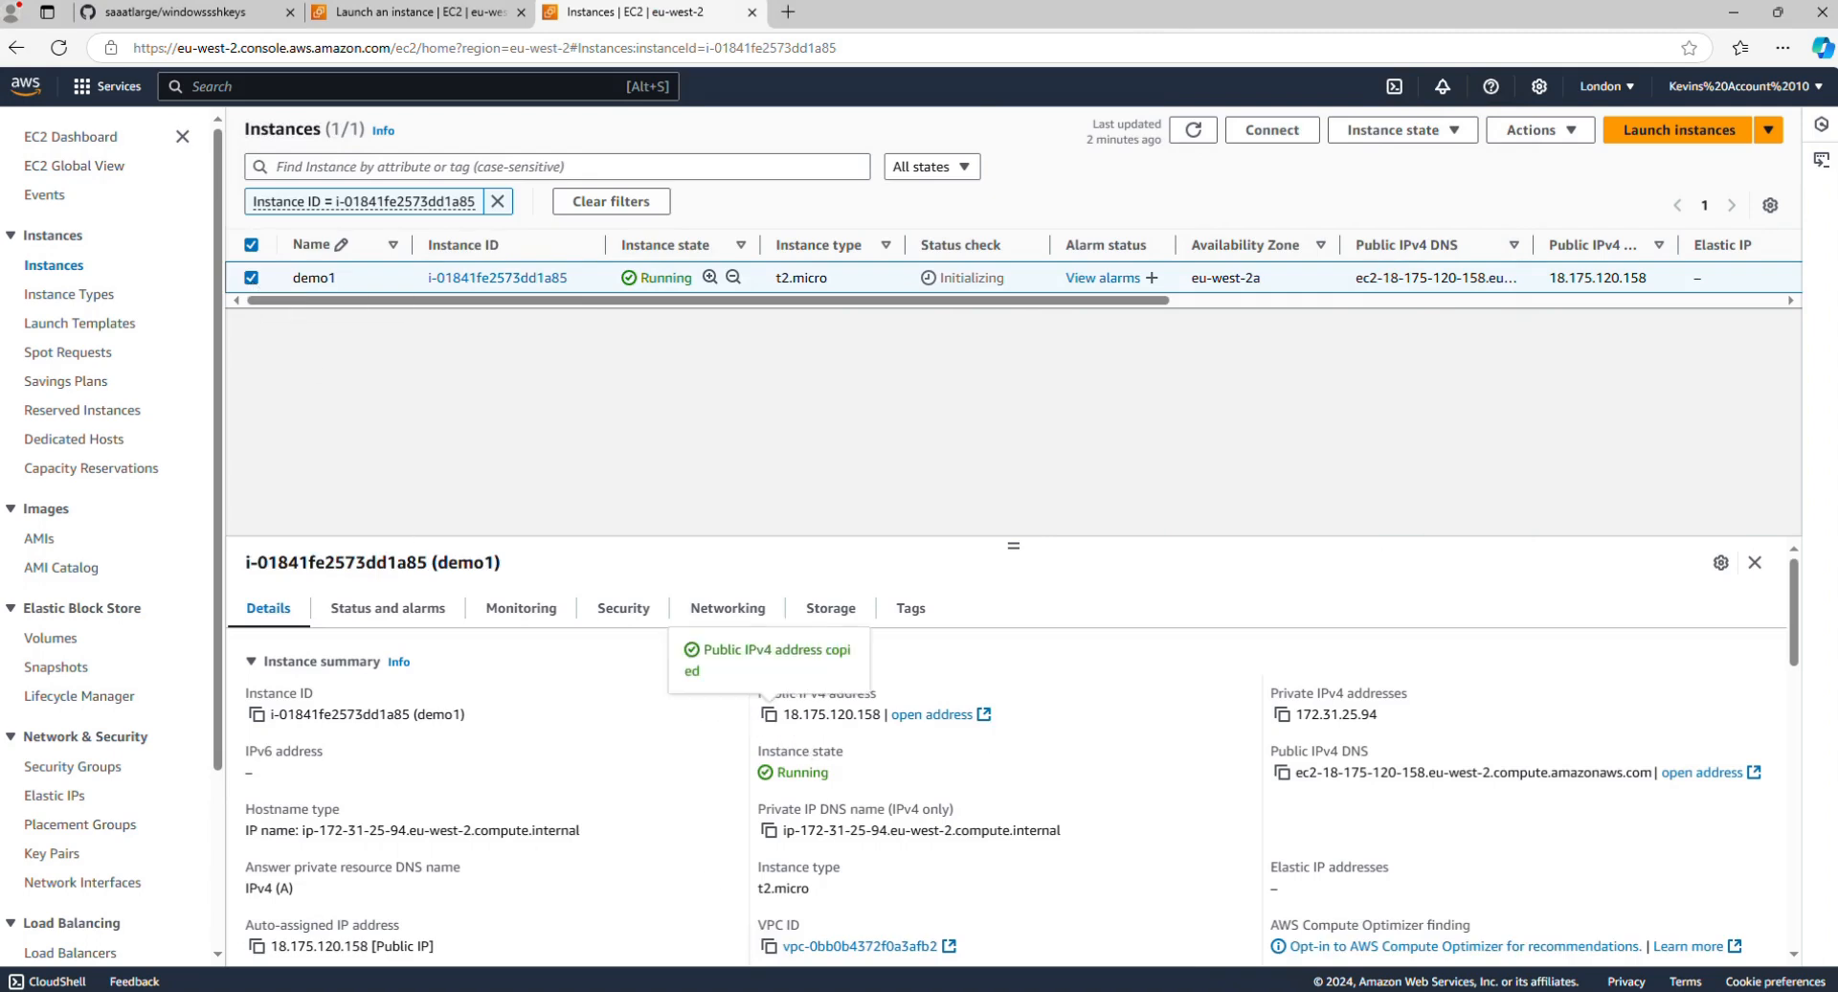
# Step: Switch to the Command Prompt in the windowssshkeys folder and run ssh -i with the Downloads folder's demo1.pem, without a destination
pyautogui.moveTo(535, 991)
pyautogui.click(438, 887)
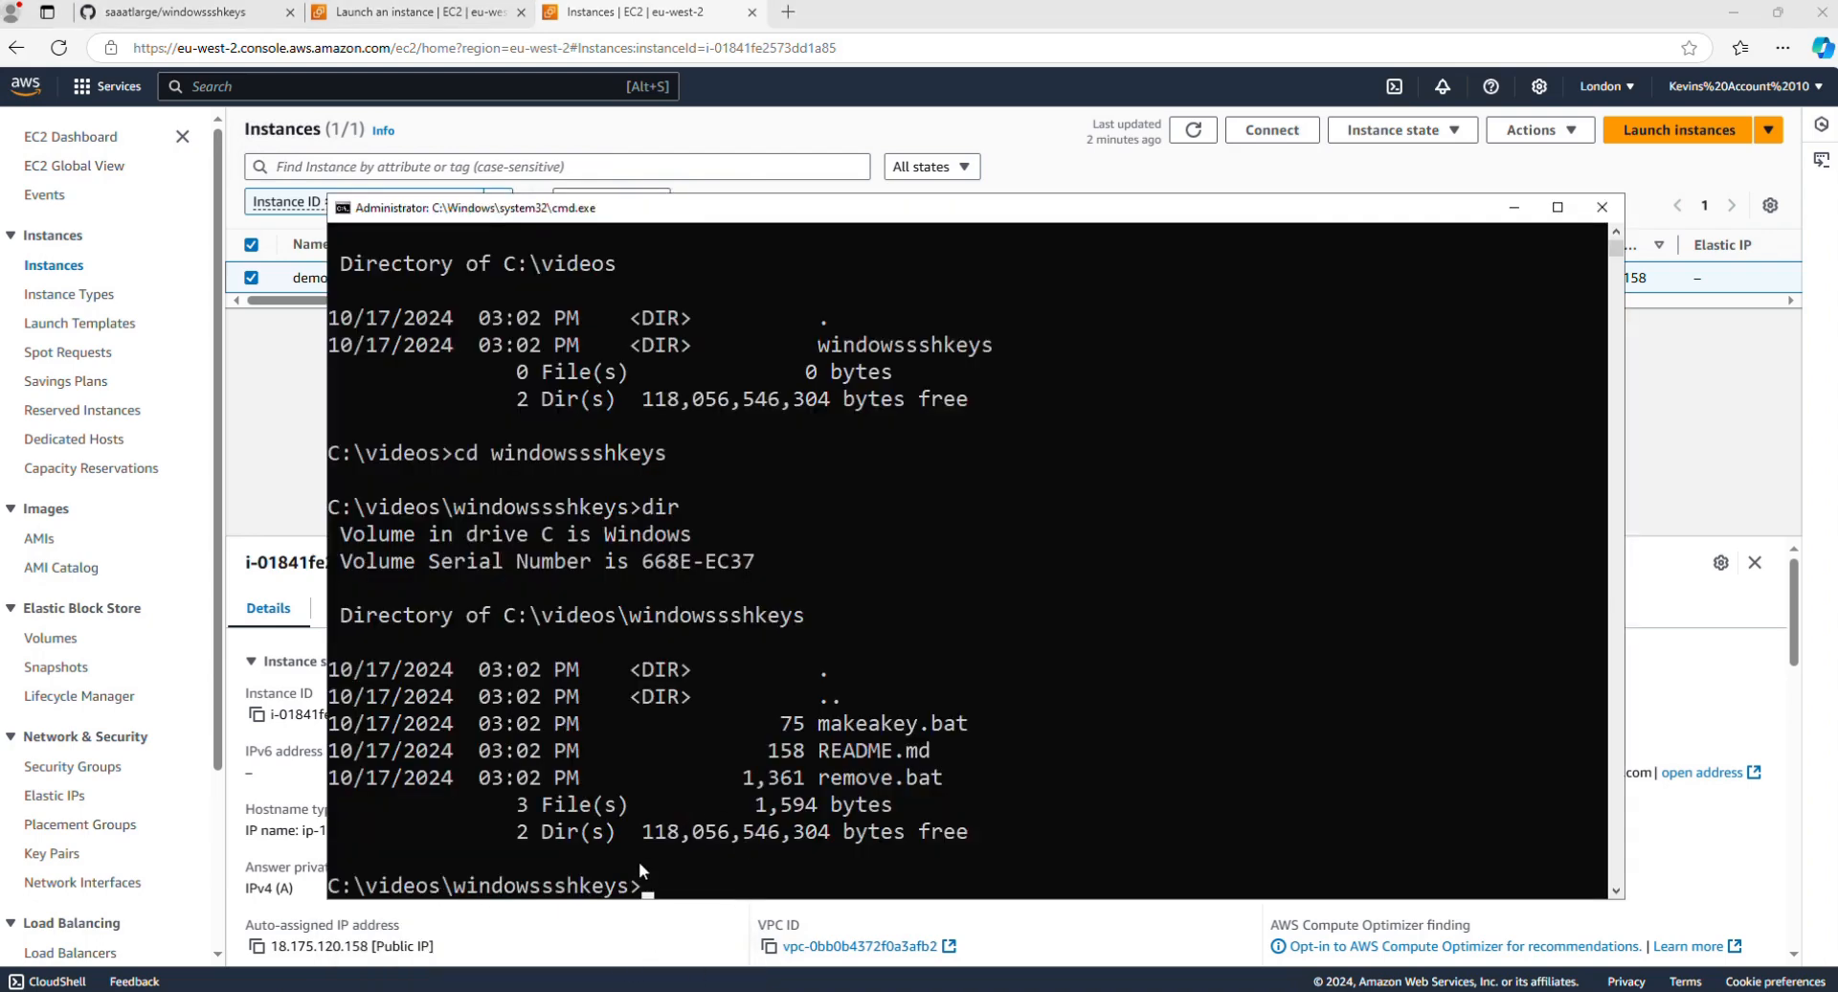
pyautogui.write('ssh -i')
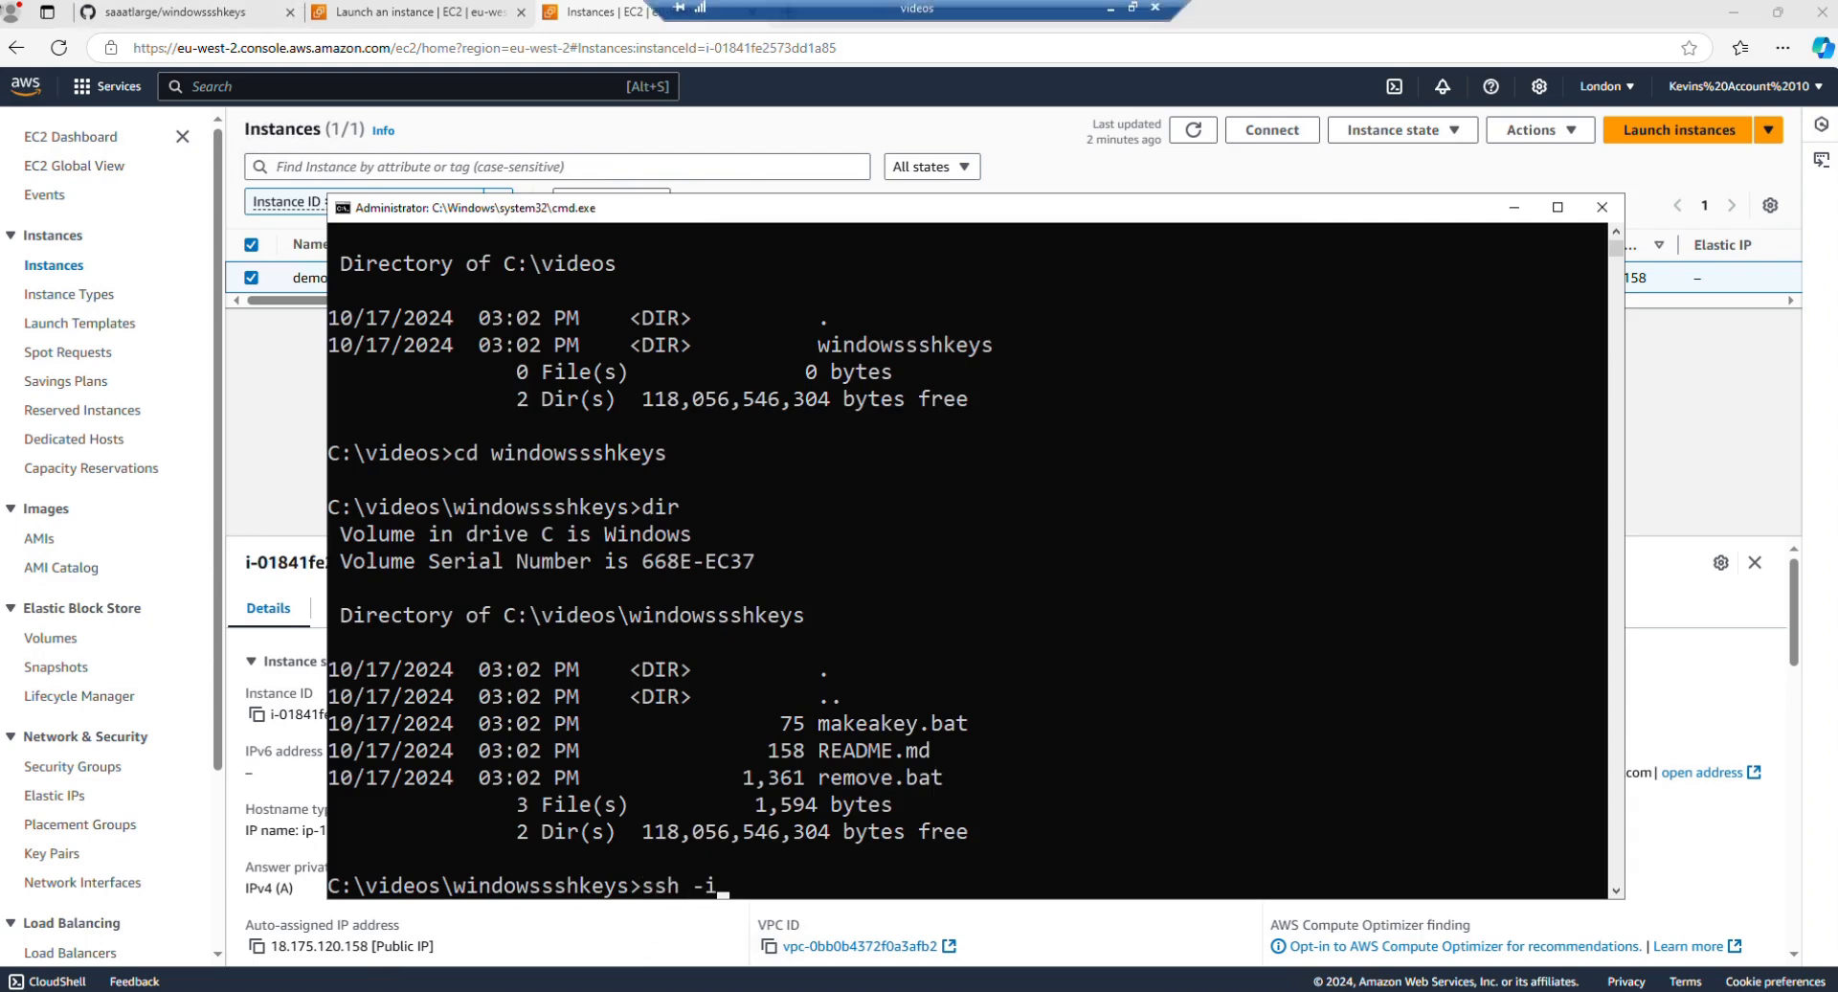
pyautogui.write(' c:\\users\\kevinadm')
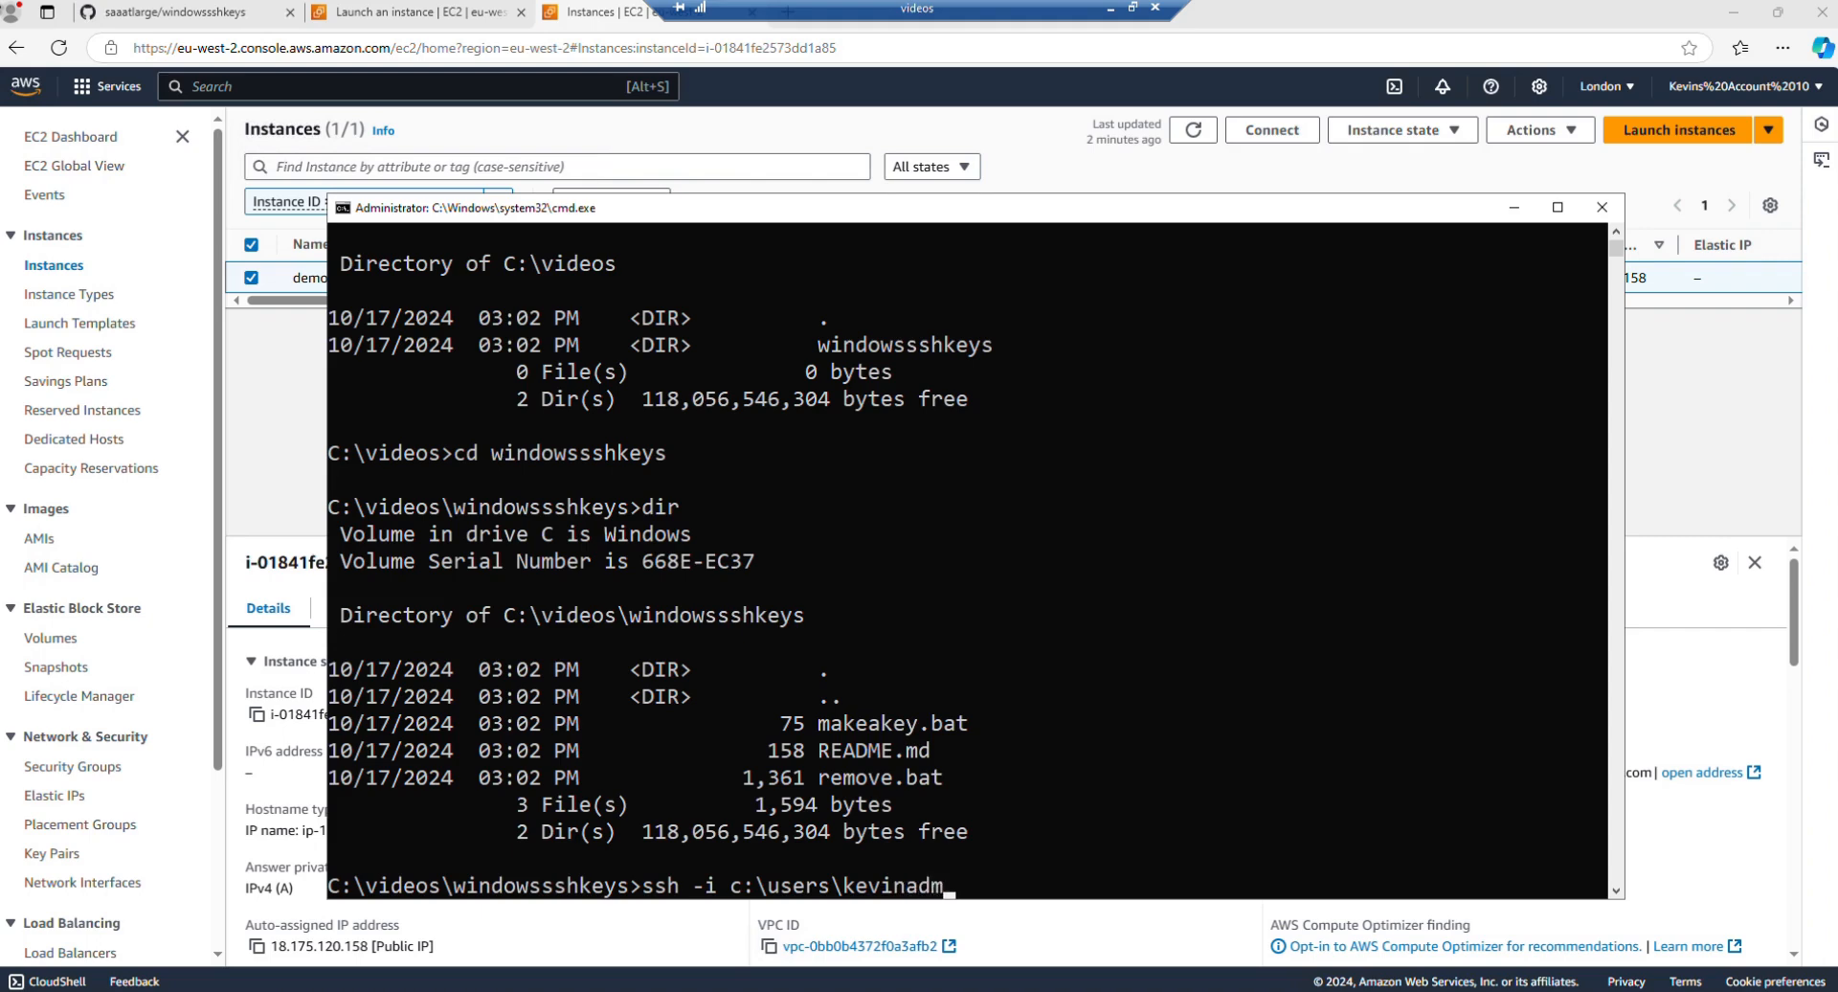
pyautogui.write('in\\downloads\\d')
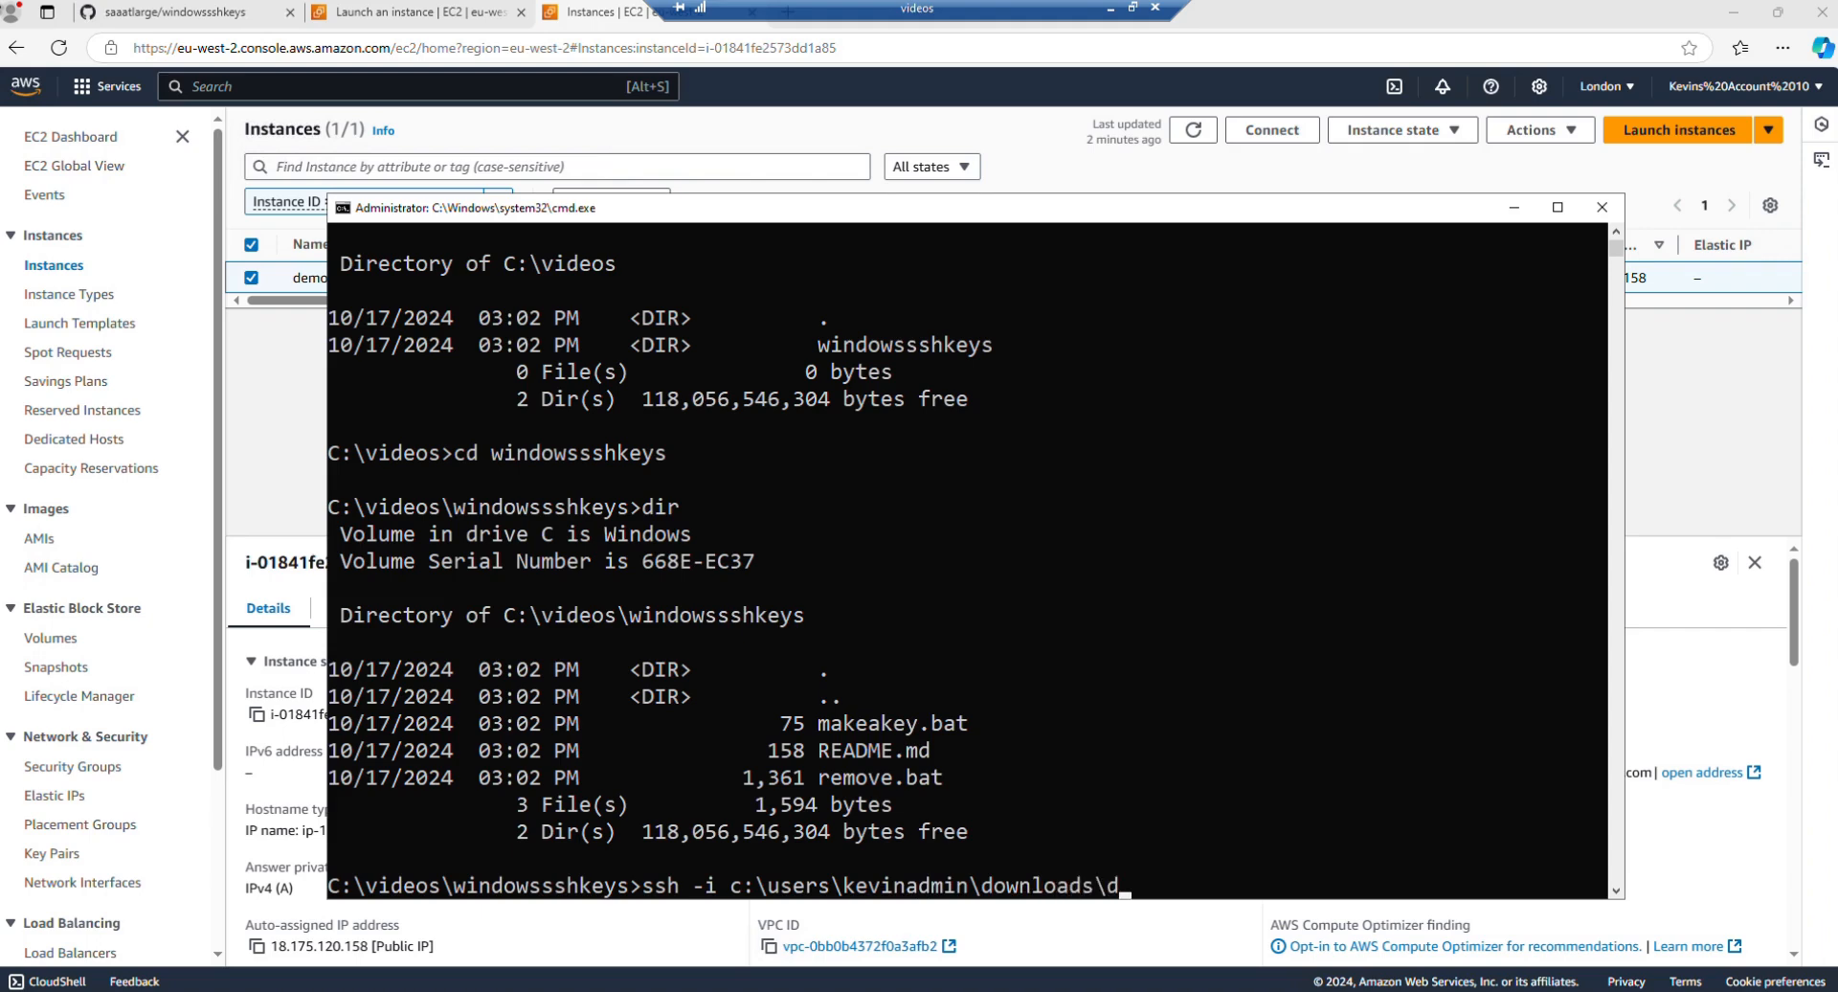
pyautogui.press('Tab')
pyautogui.press('Return')
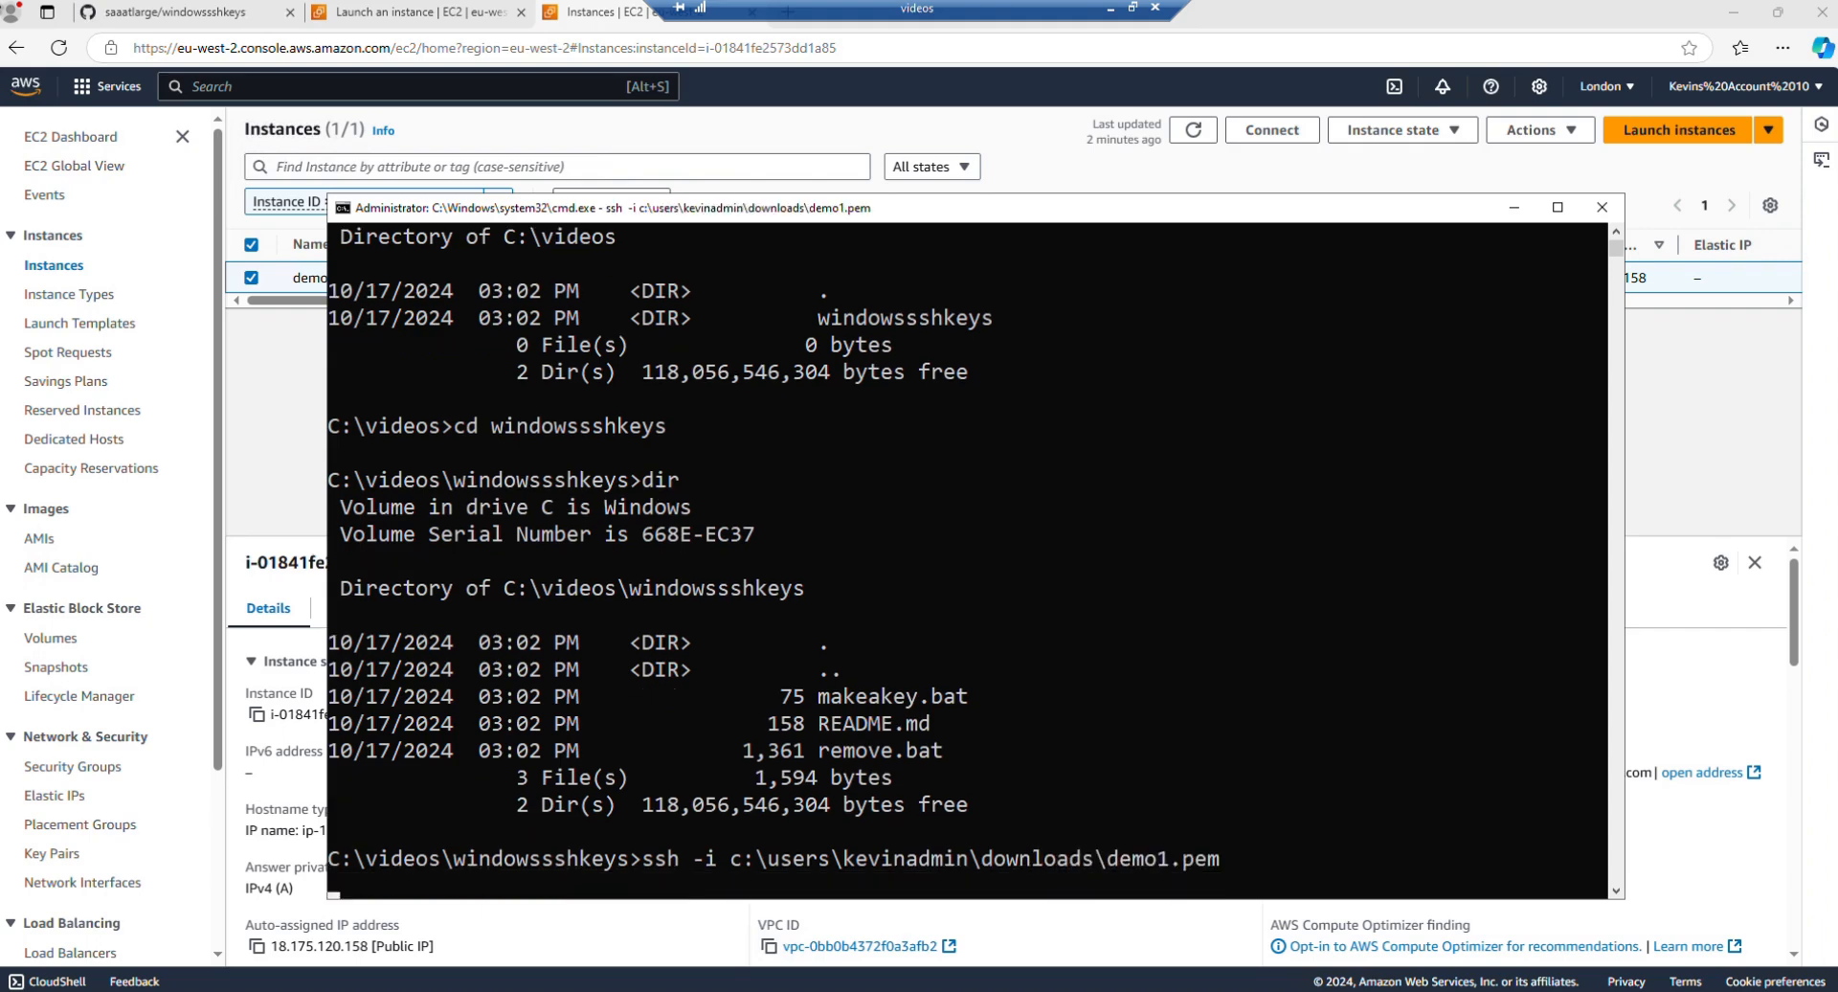
pyautogui.press('Up')
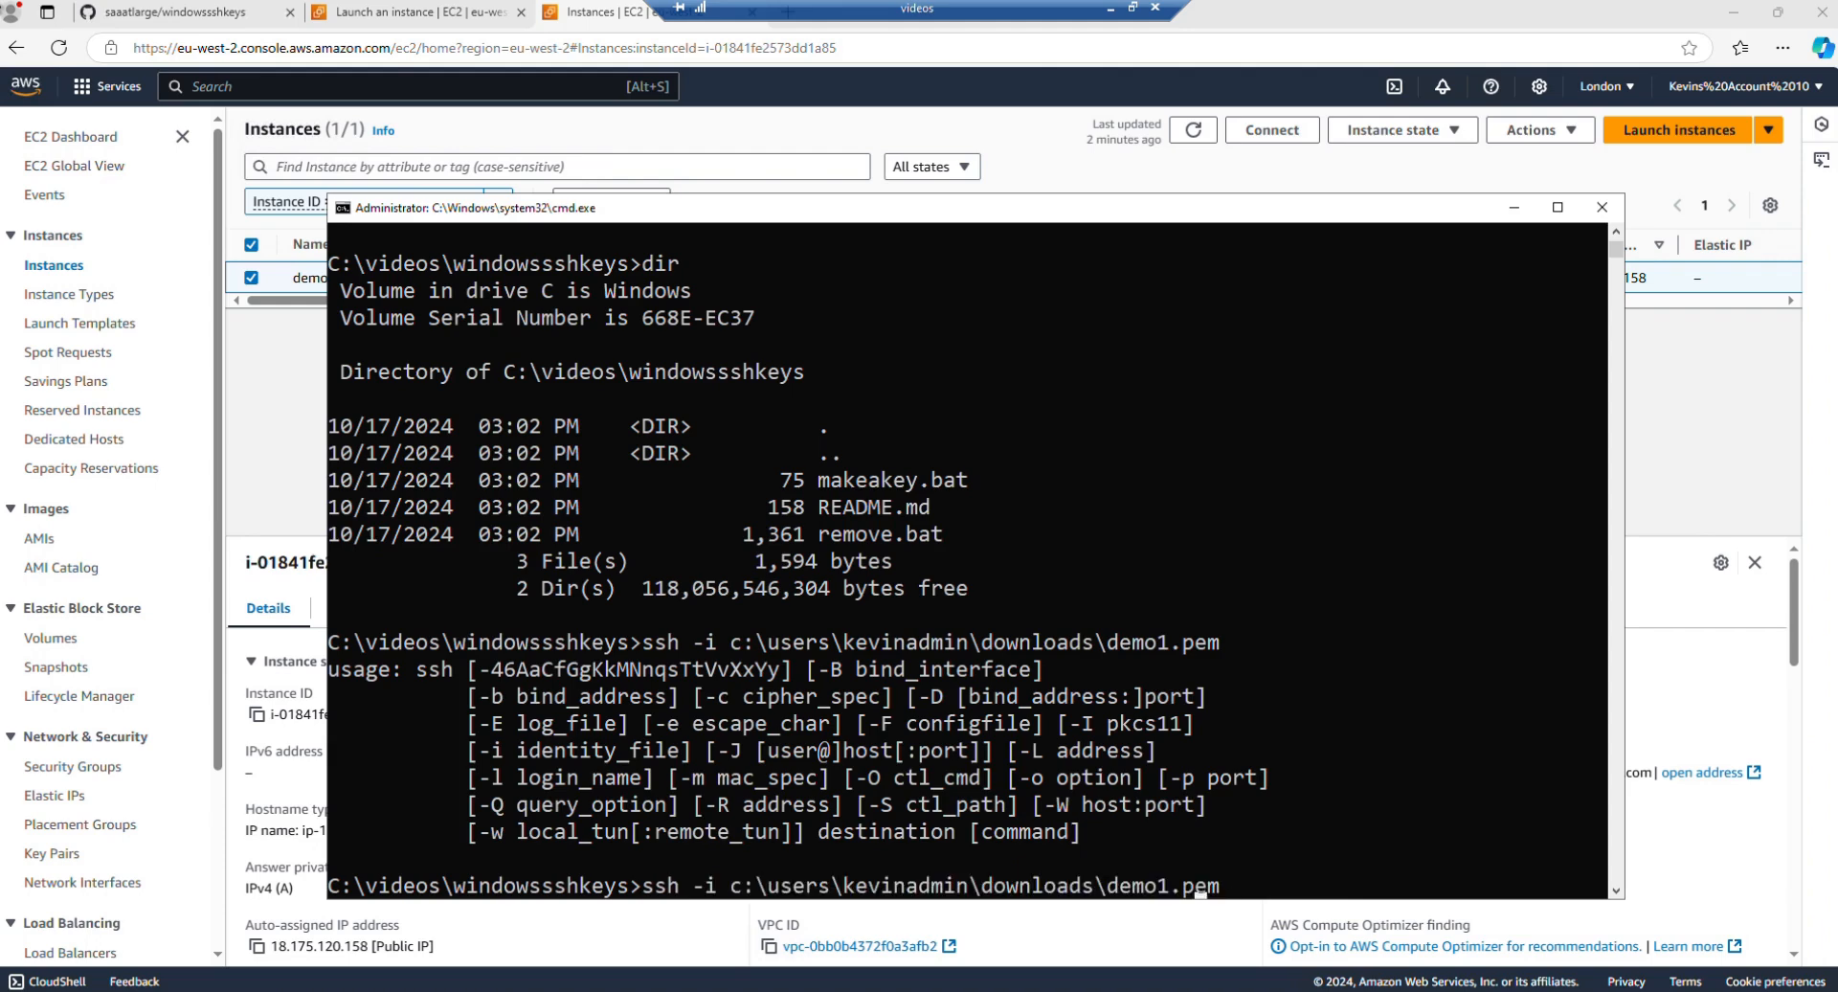
pyautogui.press('Right')
pyautogui.press('Right')
pyautogui.press('Right')
pyautogui.press('Right')
pyautogui.press('Right')
pyautogui.press('Right')
pyautogui.press('Right')
pyautogui.write('ubuntu@')
pyautogui.hotkey('ctrl', 'v')
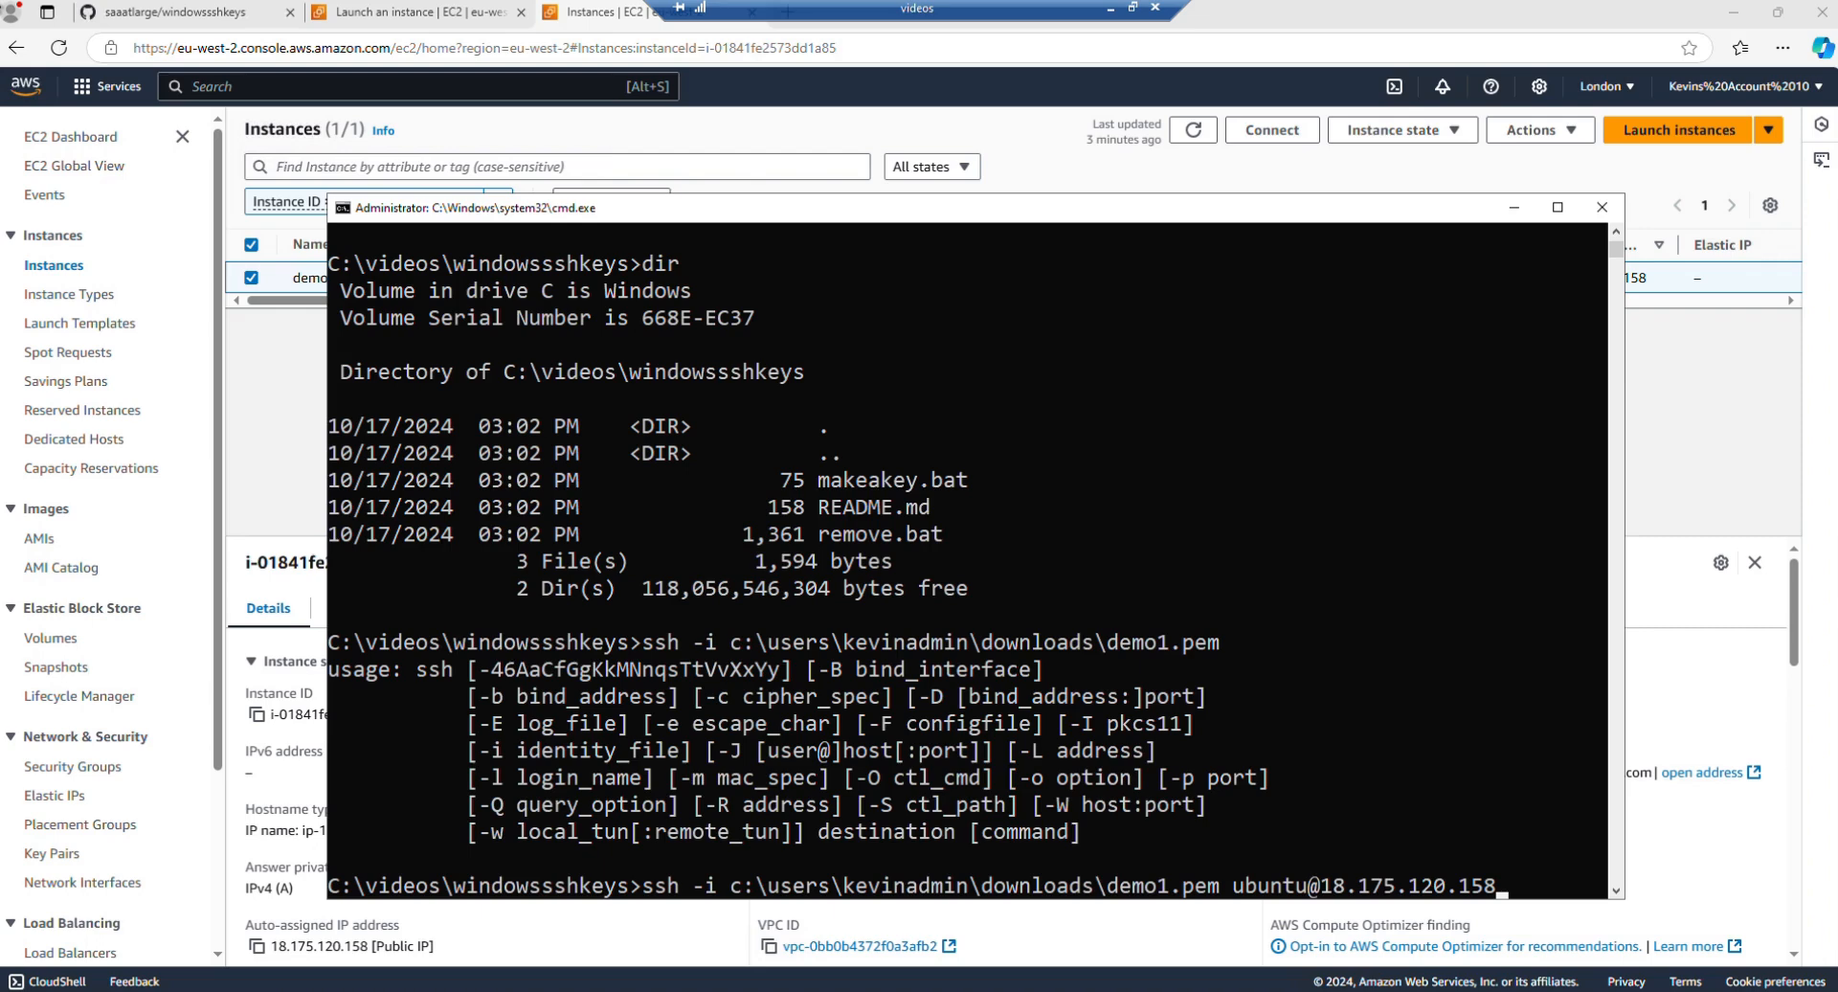
pyautogui.press('Return')
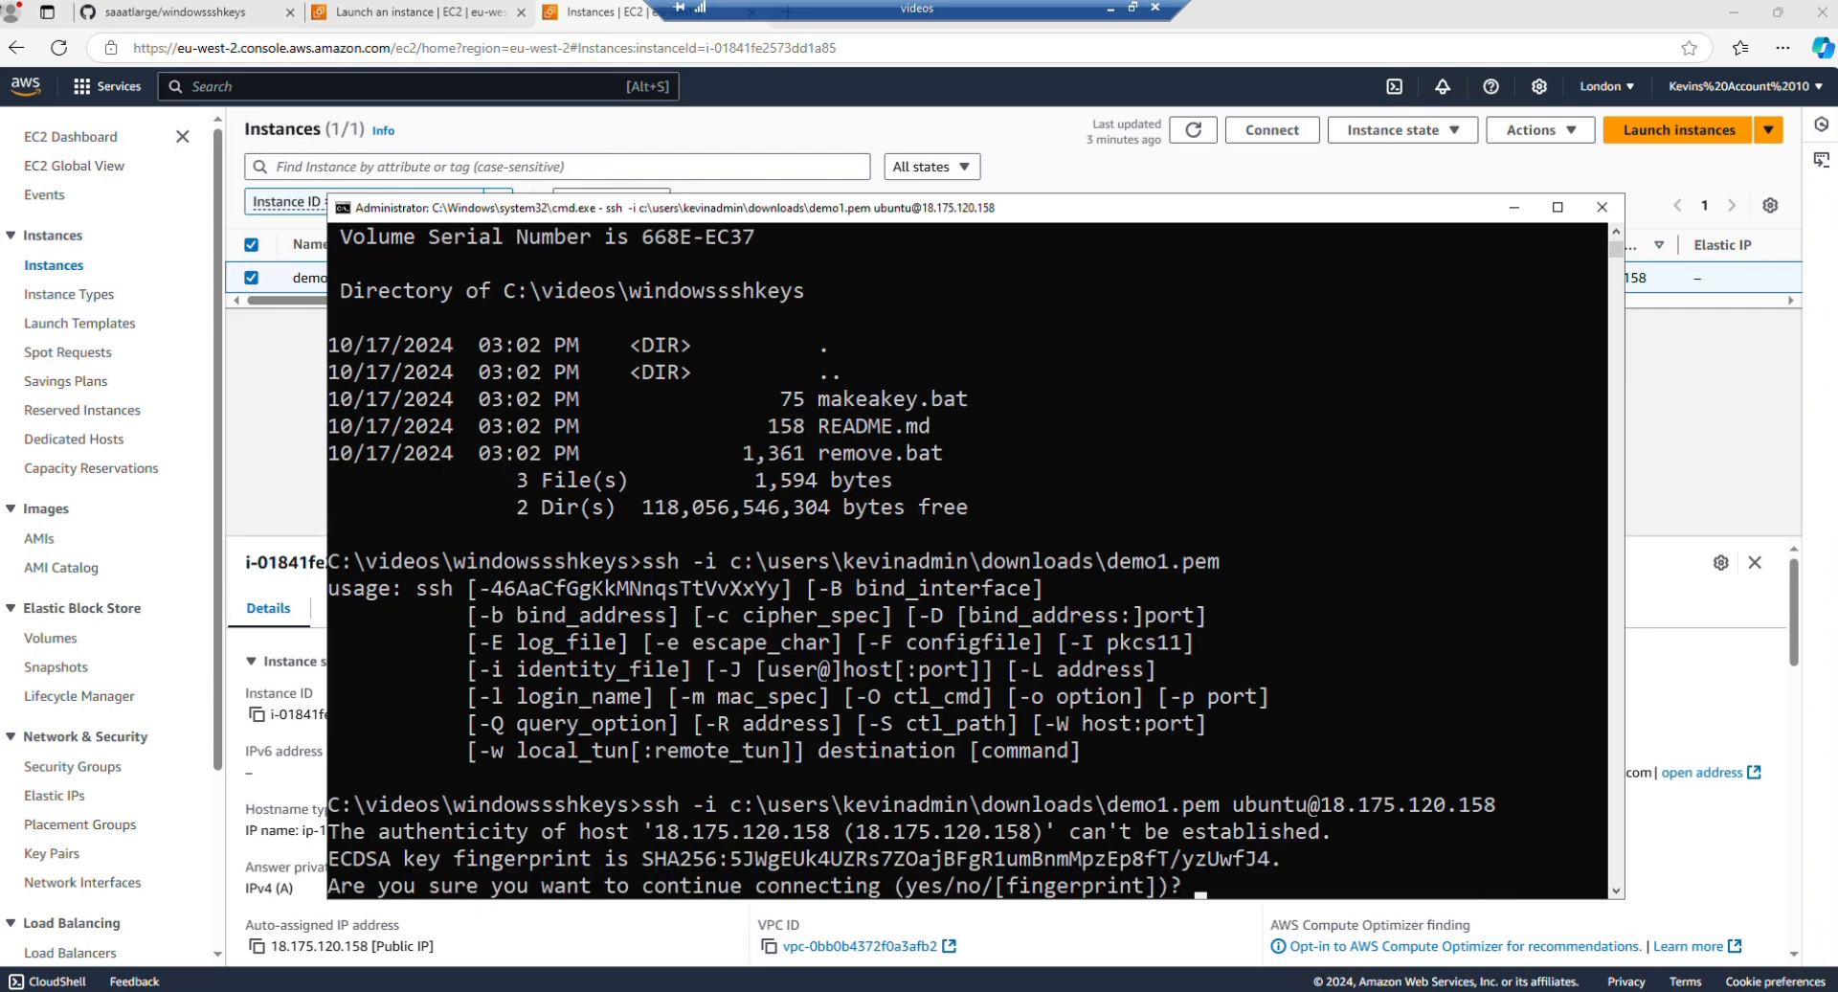
pyautogui.write('yes')
pyautogui.press('Return')
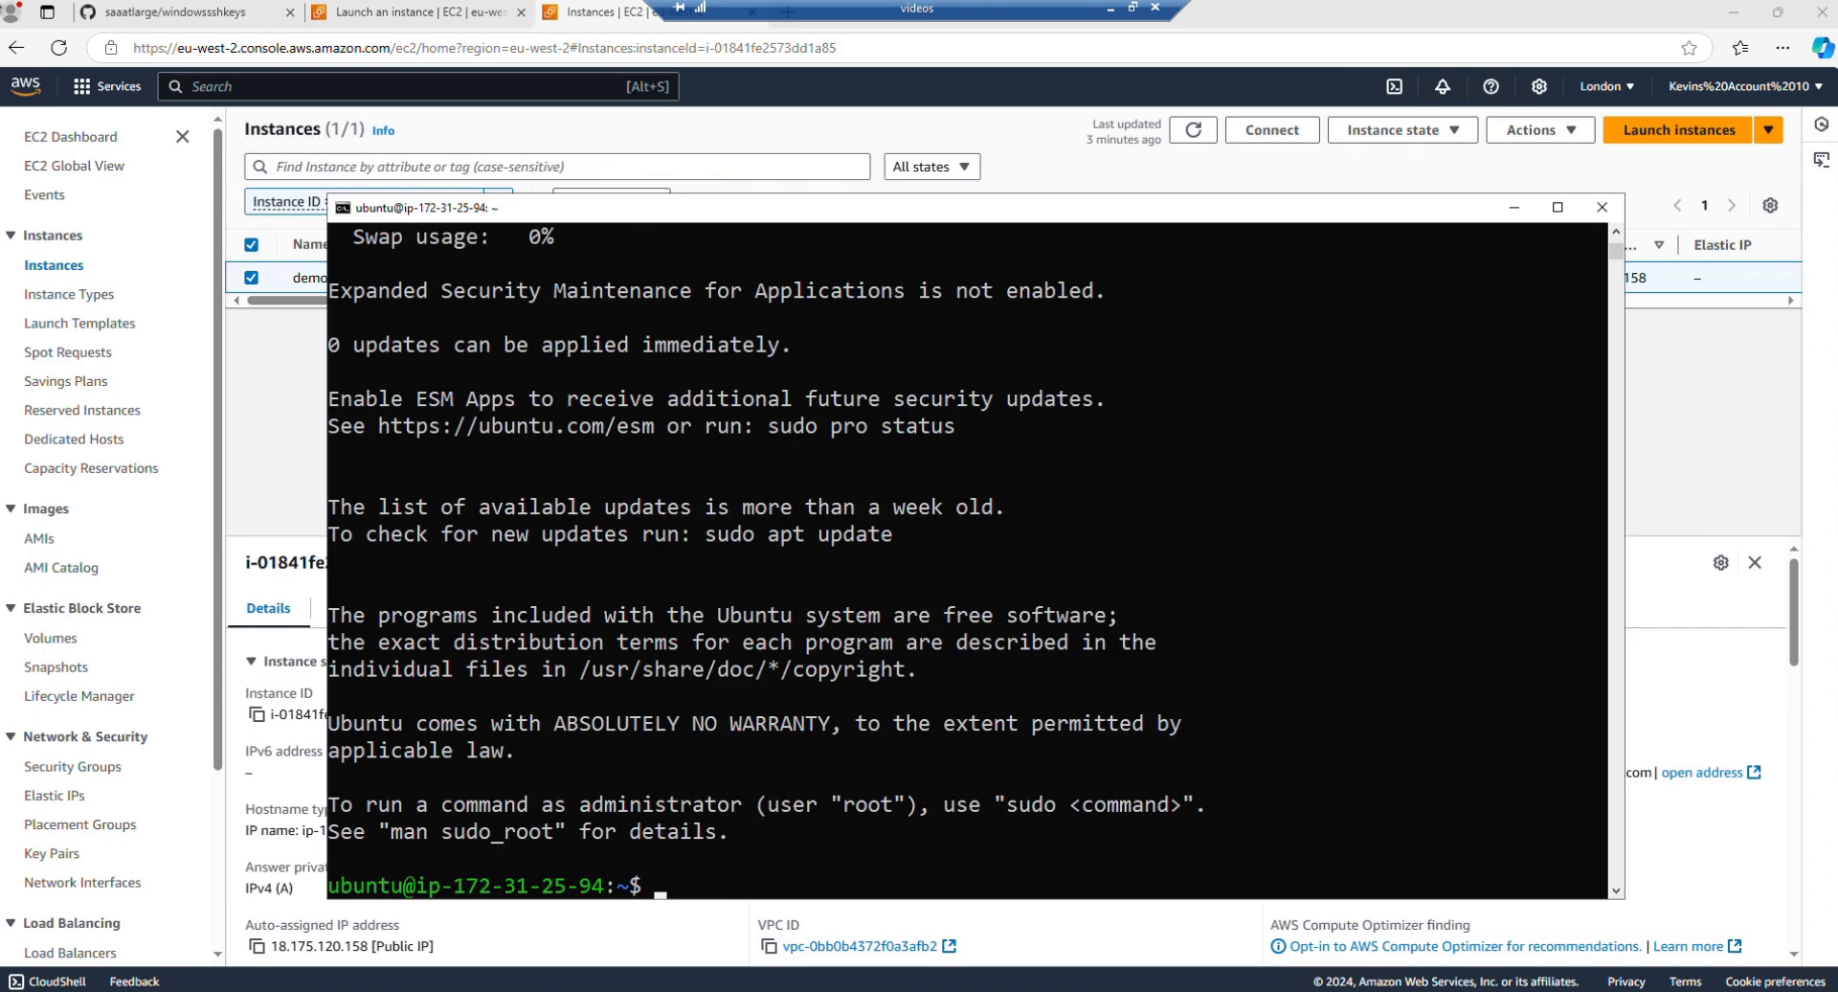
pyautogui.write('exit')
pyautogui.press('Return')
pyautogui.press('Up')
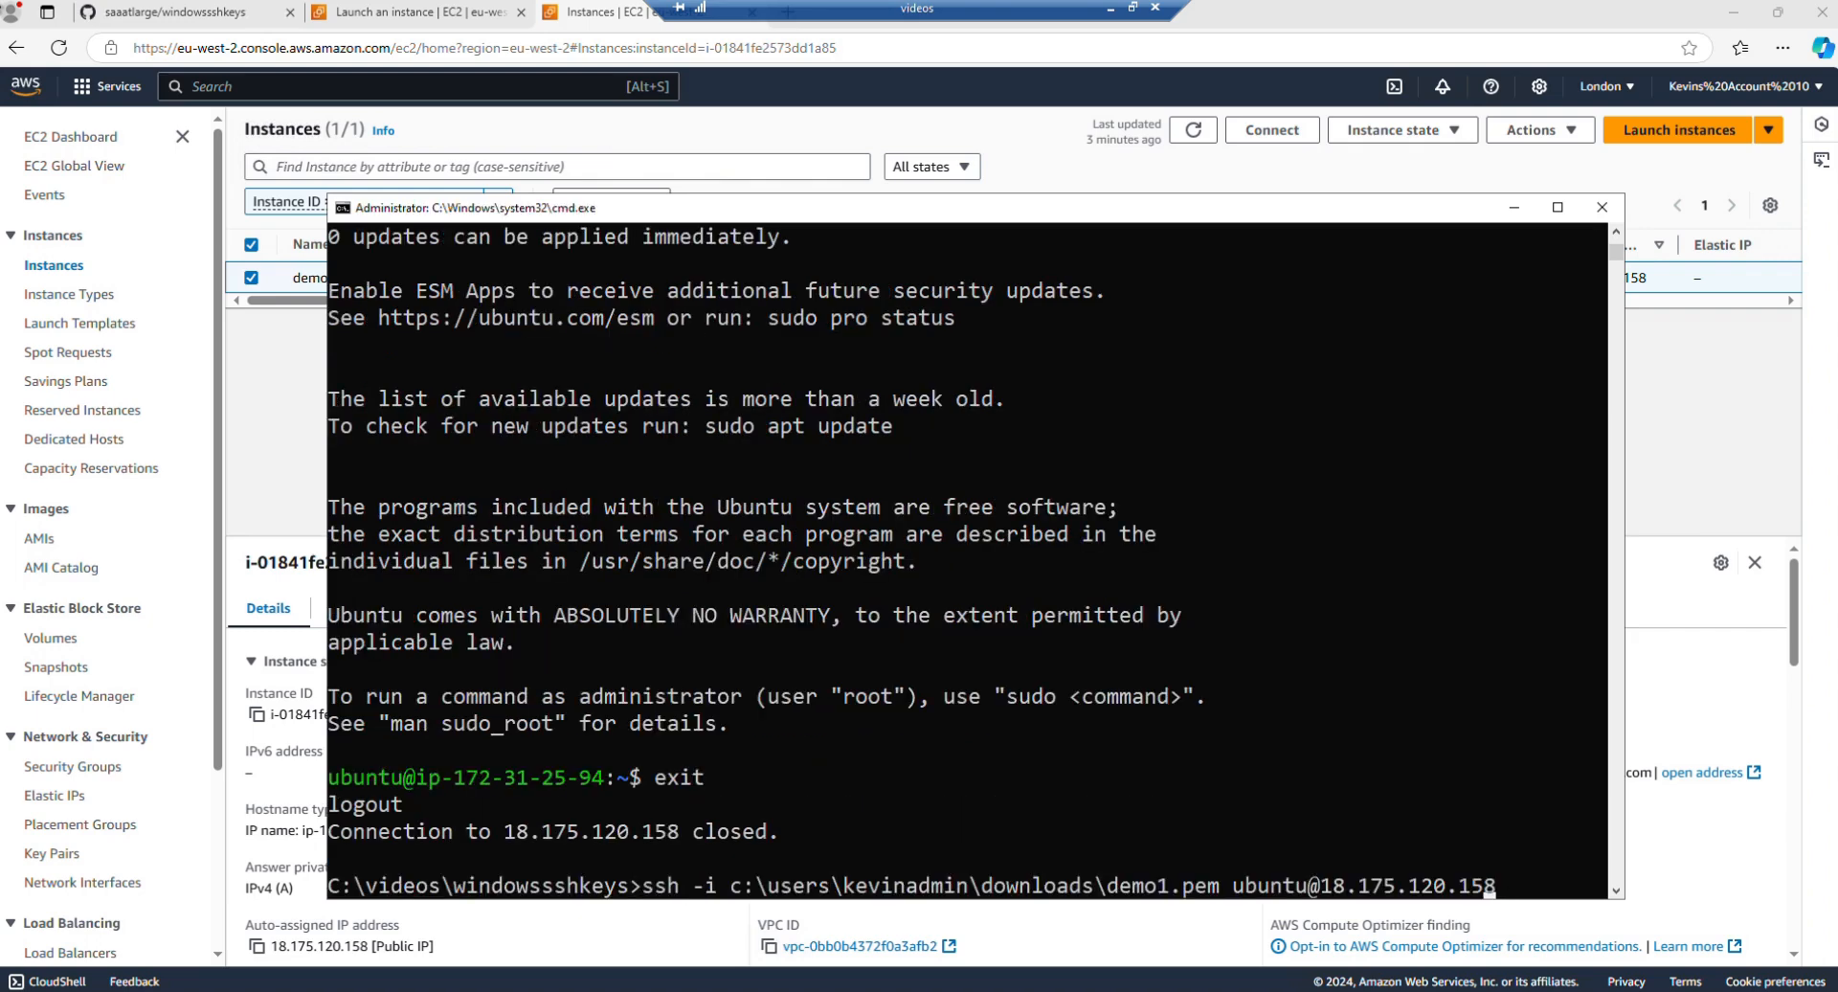
pyautogui.press('Left')
pyautogui.press('Left')
pyautogui.press('Left')
pyautogui.press('Left')
pyautogui.press('Left')
pyautogui.press('Left')
pyautogui.press('Left')
pyautogui.press('Left')
pyautogui.press('Left')
pyautogui.press('Left')
pyautogui.press('Left')
pyautogui.press('Left')
pyautogui.press('Left')
pyautogui.press('Left')
pyautogui.press('Left')
pyautogui.press('Left')
pyautogui.press('Left')
pyautogui.press('Left')
pyautogui.press('Left')
pyautogui.press('Left')
pyautogui.press('Delete')
pyautogui.press('Delete')
pyautogui.press('Delete')
pyautogui.press('Delete')
pyautogui.press('Delete')
pyautogui.press('Delete')
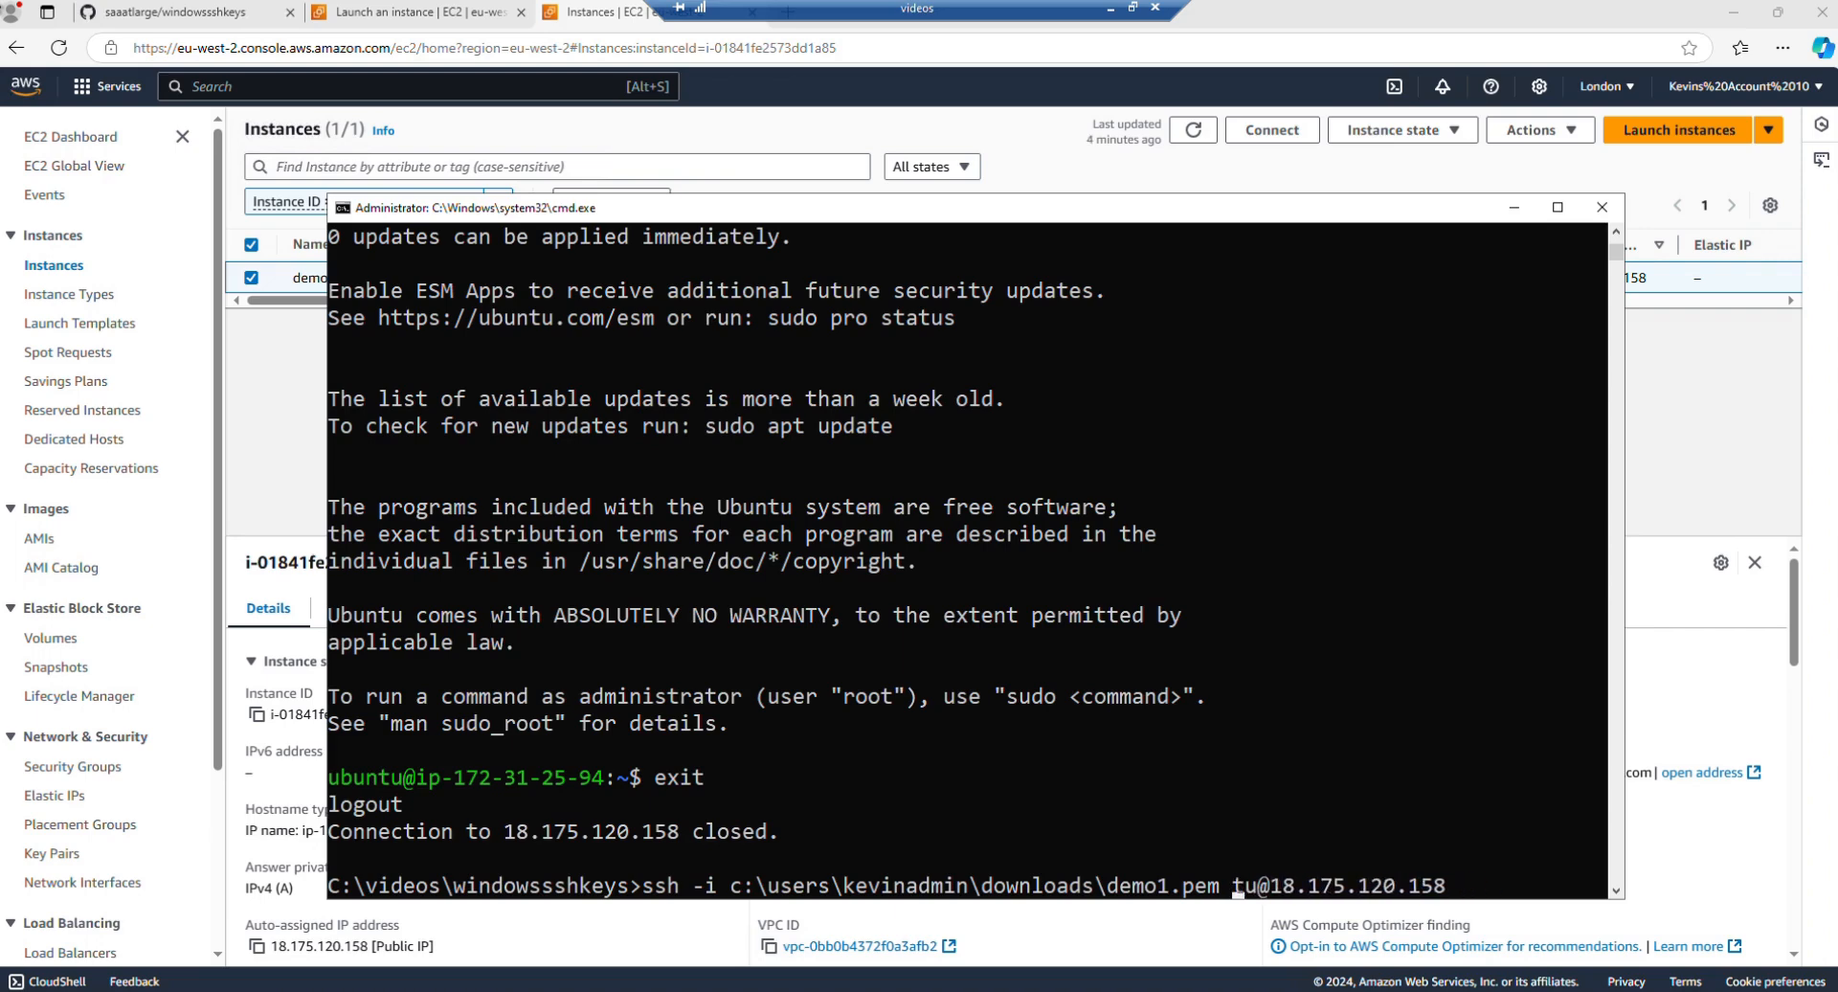
pyautogui.write('ec2-')
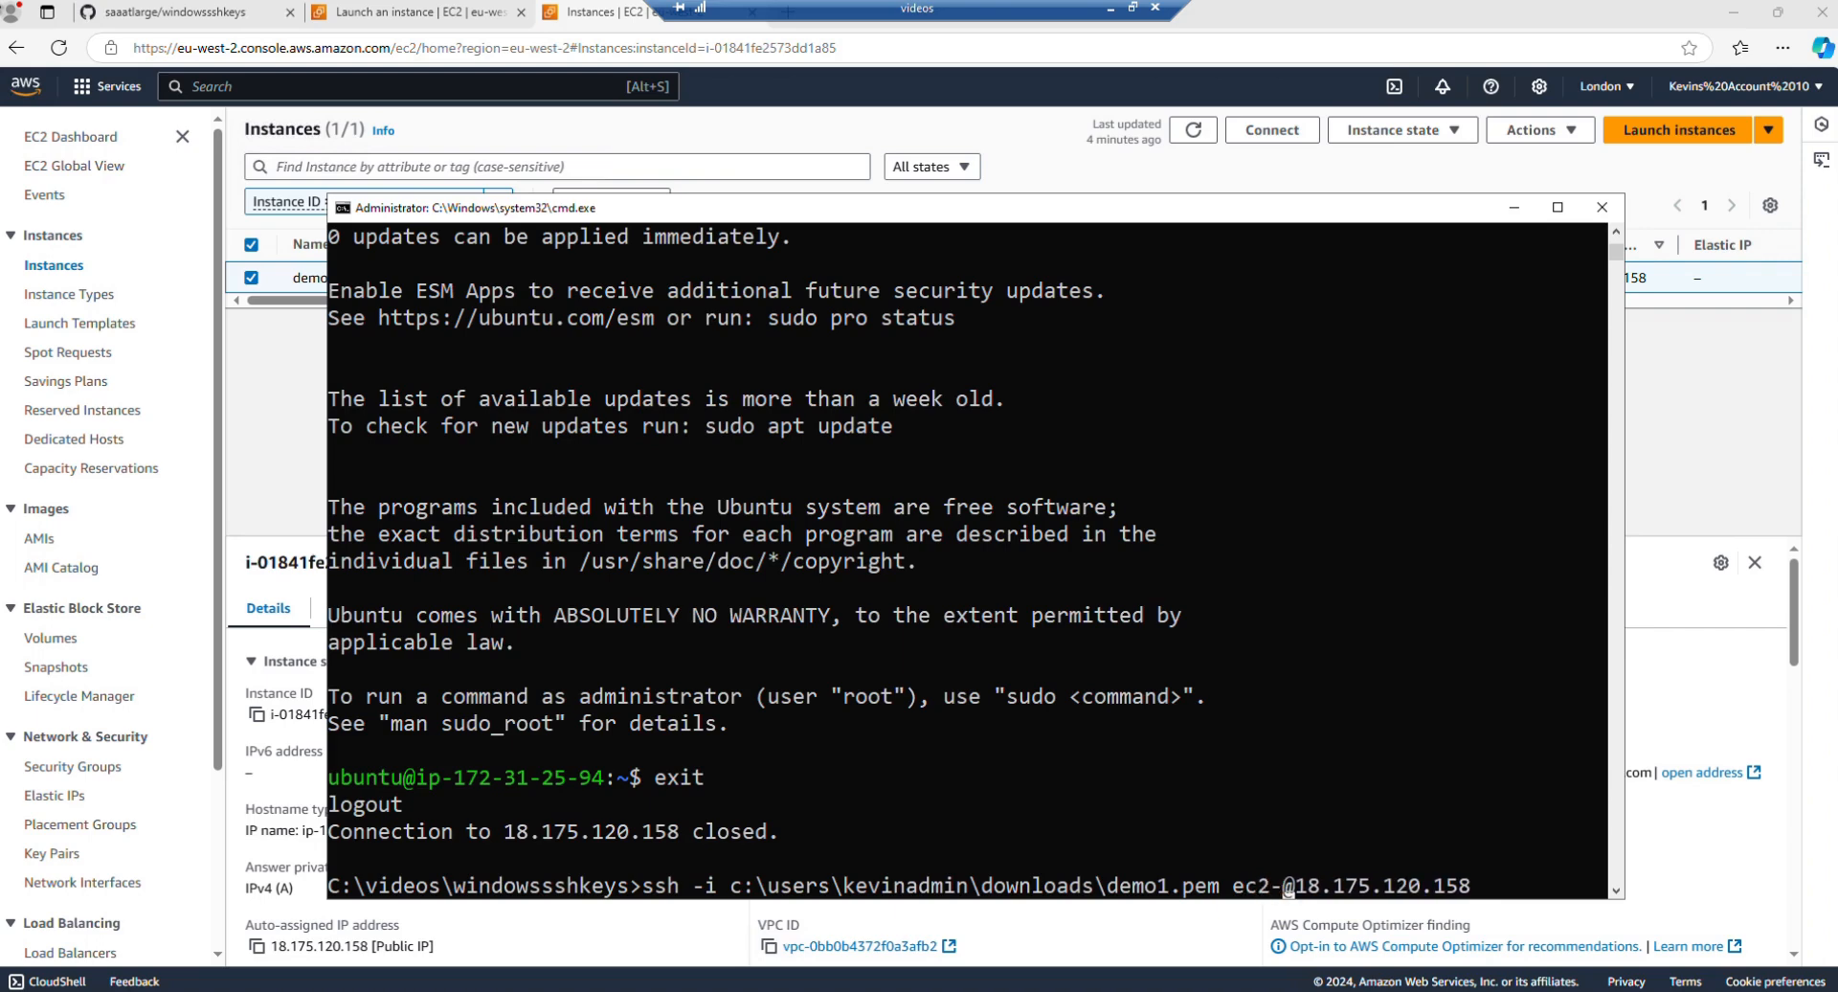
pyautogui.write('user')
pyautogui.press('End')
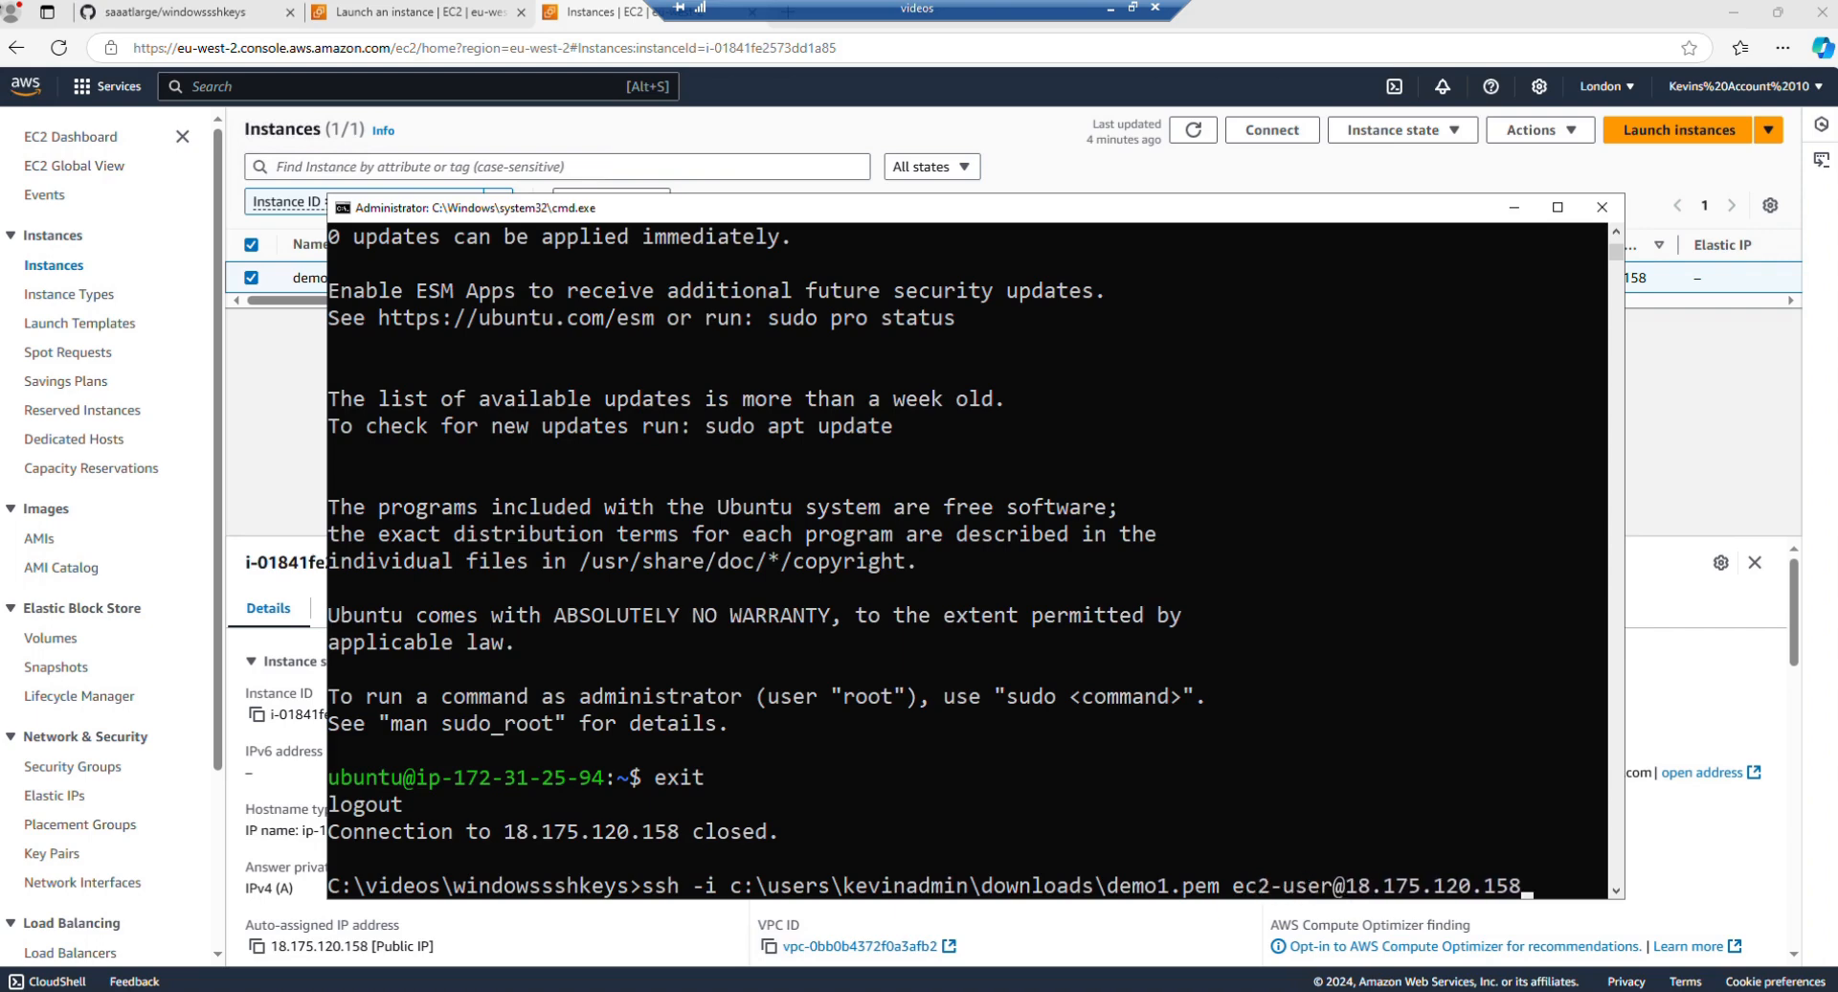
pyautogui.press('Return')
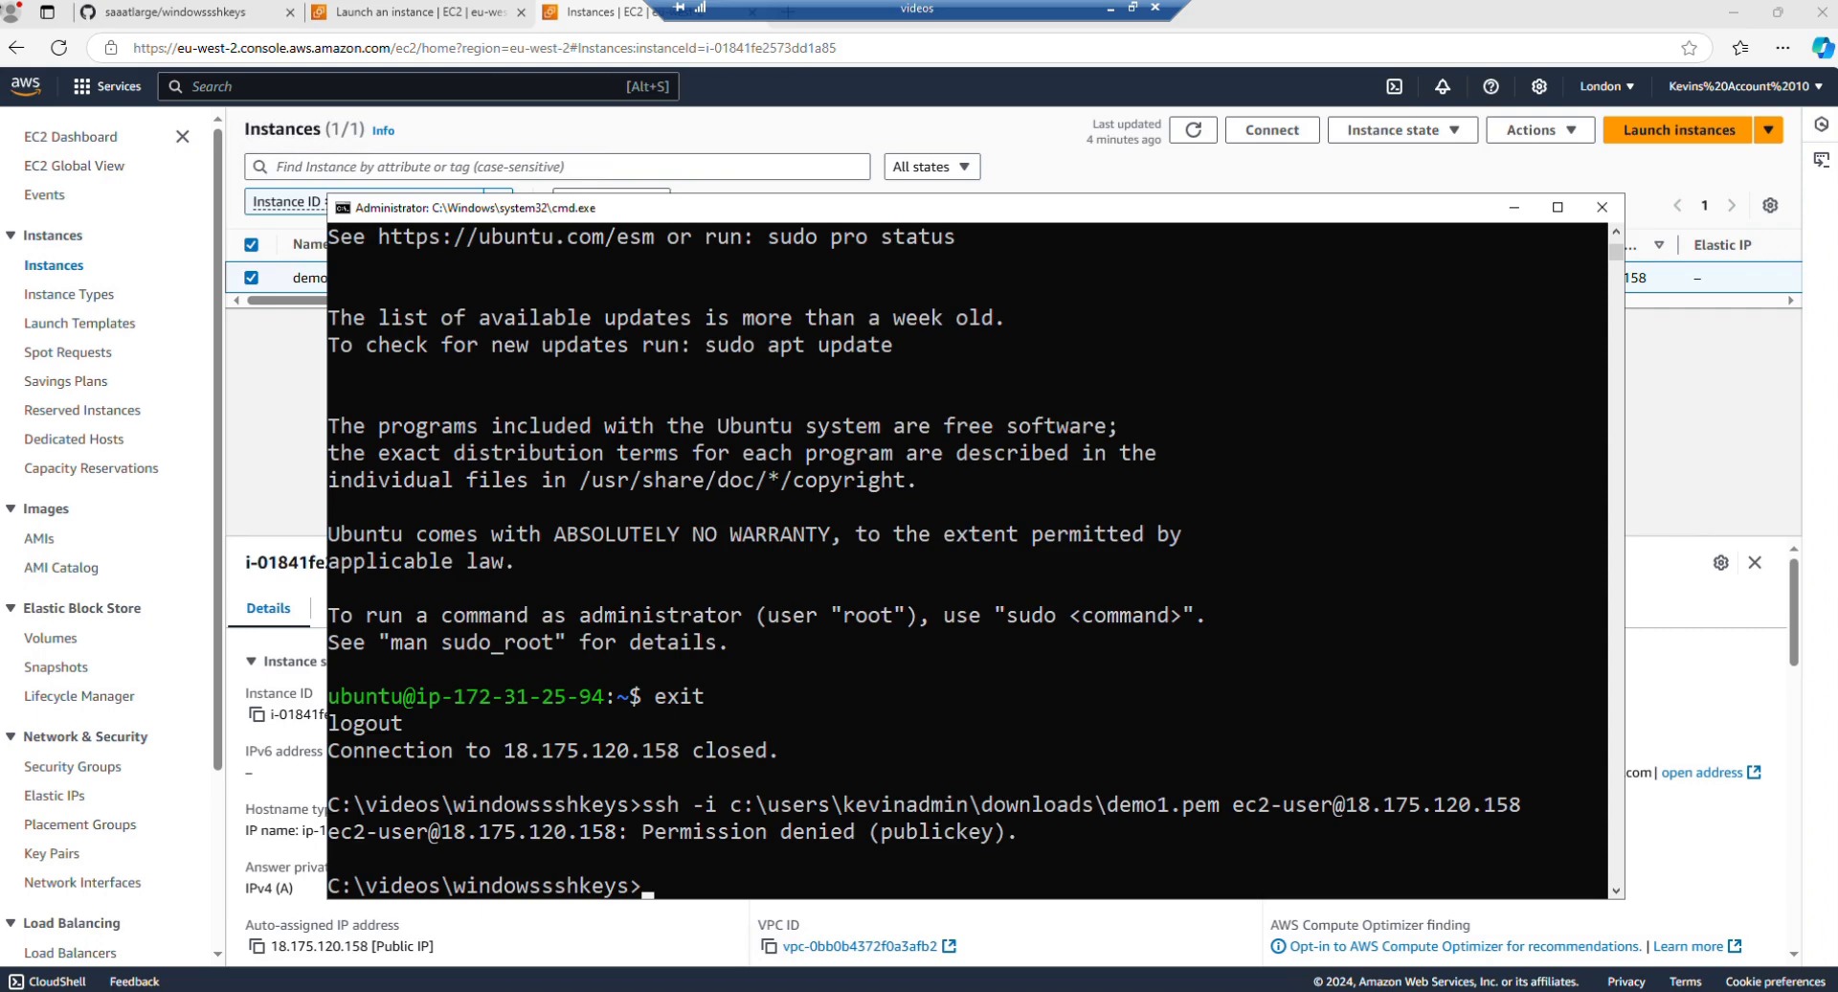
# Step: Copy demo1.pem from the user's Downloads folder into the windowssshkeys folder
pyautogui.write('copy c:\\users\\k')
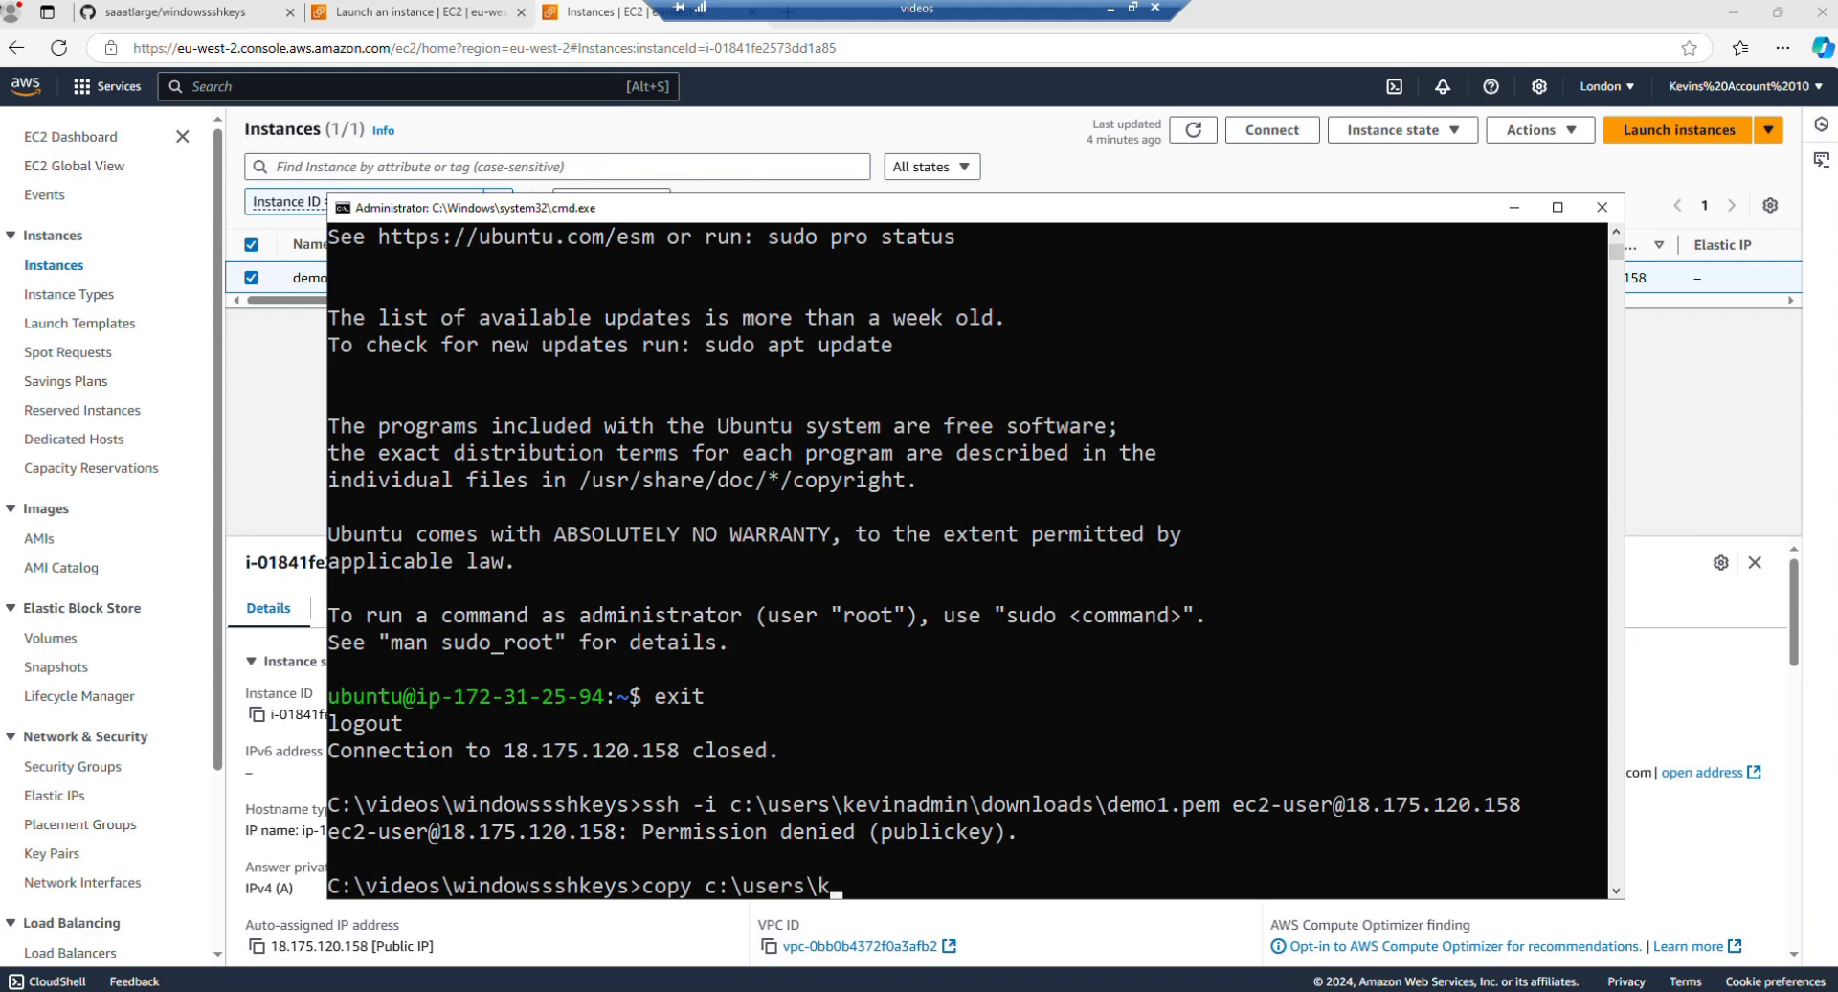
pyautogui.write('evinadmin\\d')
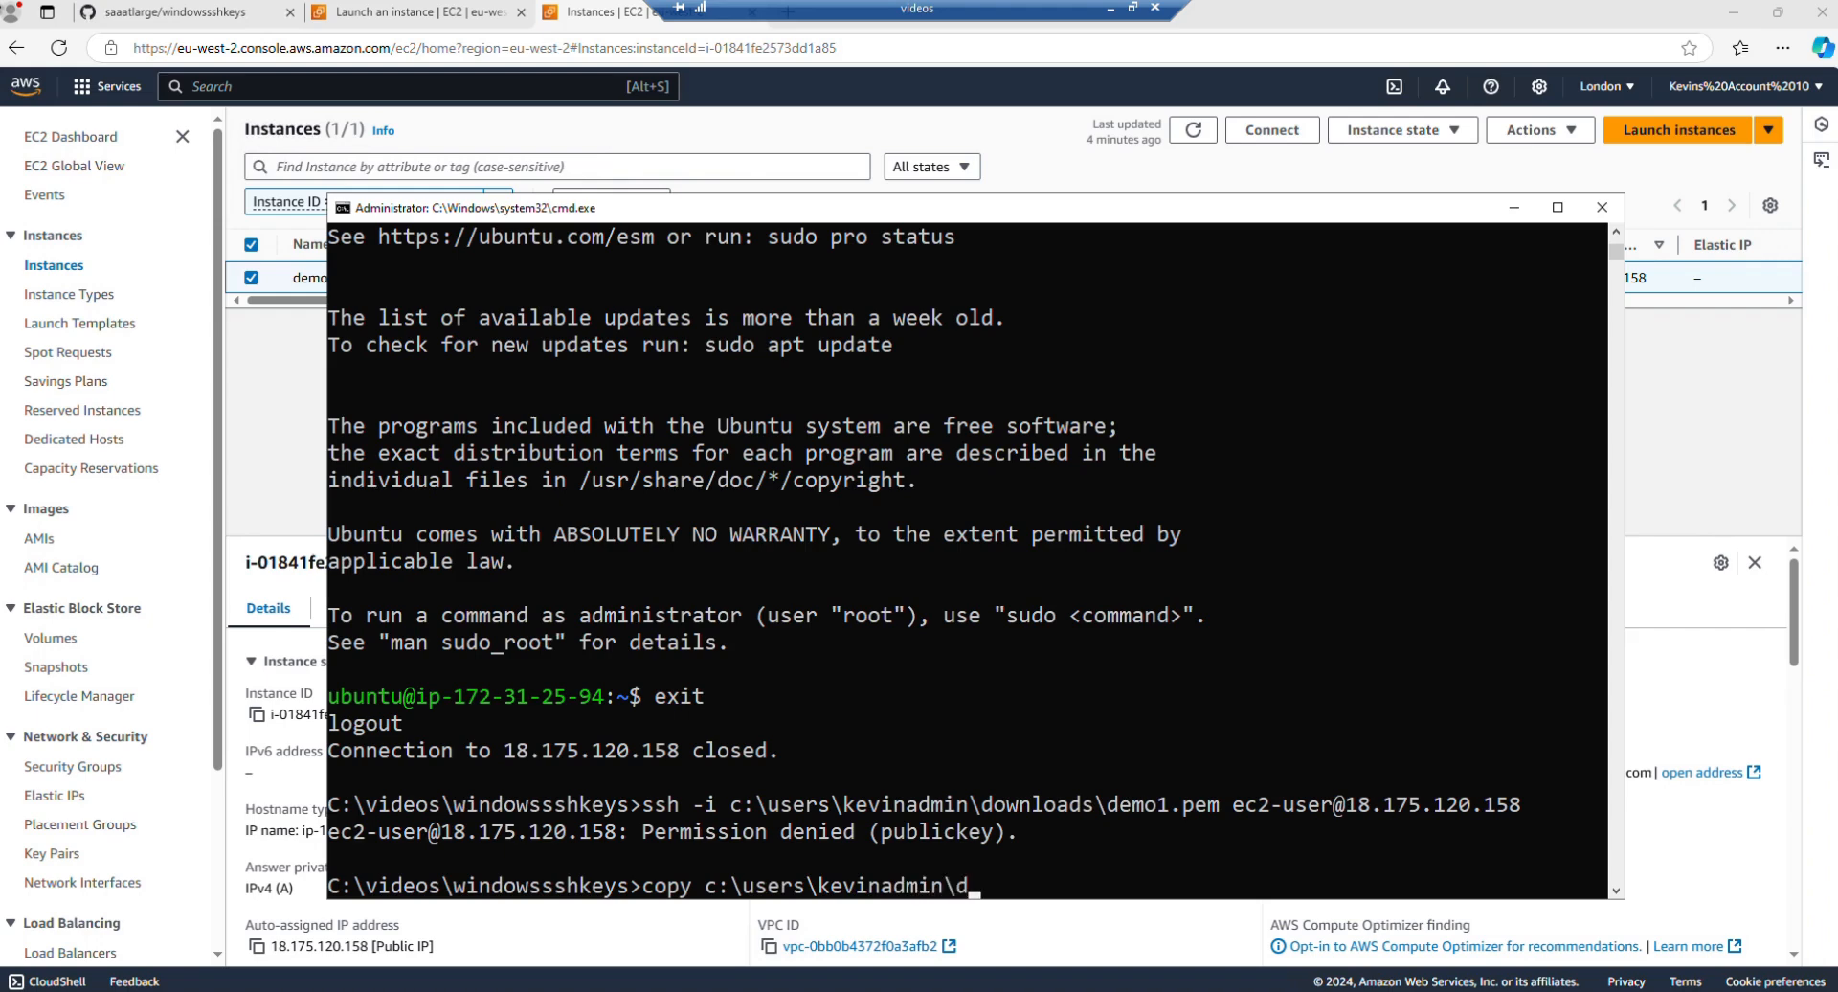
pyautogui.write('ownloads\\demo1.')
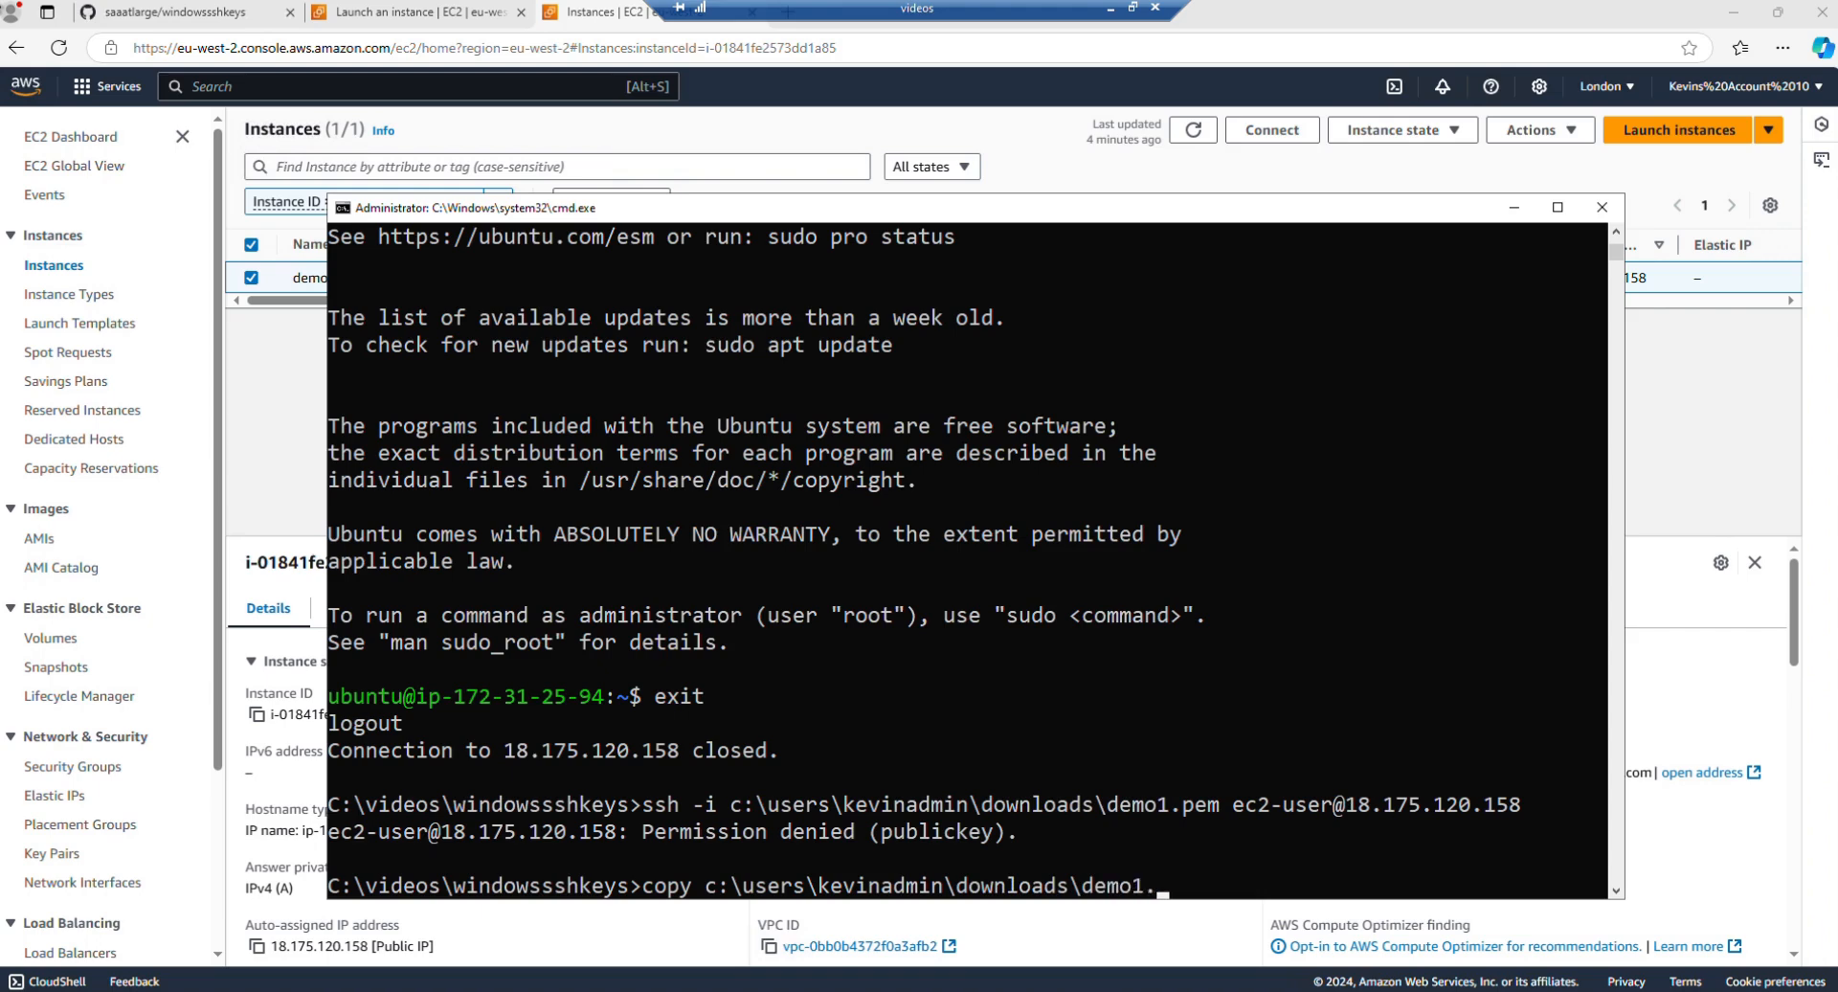
pyautogui.write('pem')
pyautogui.press('Return')
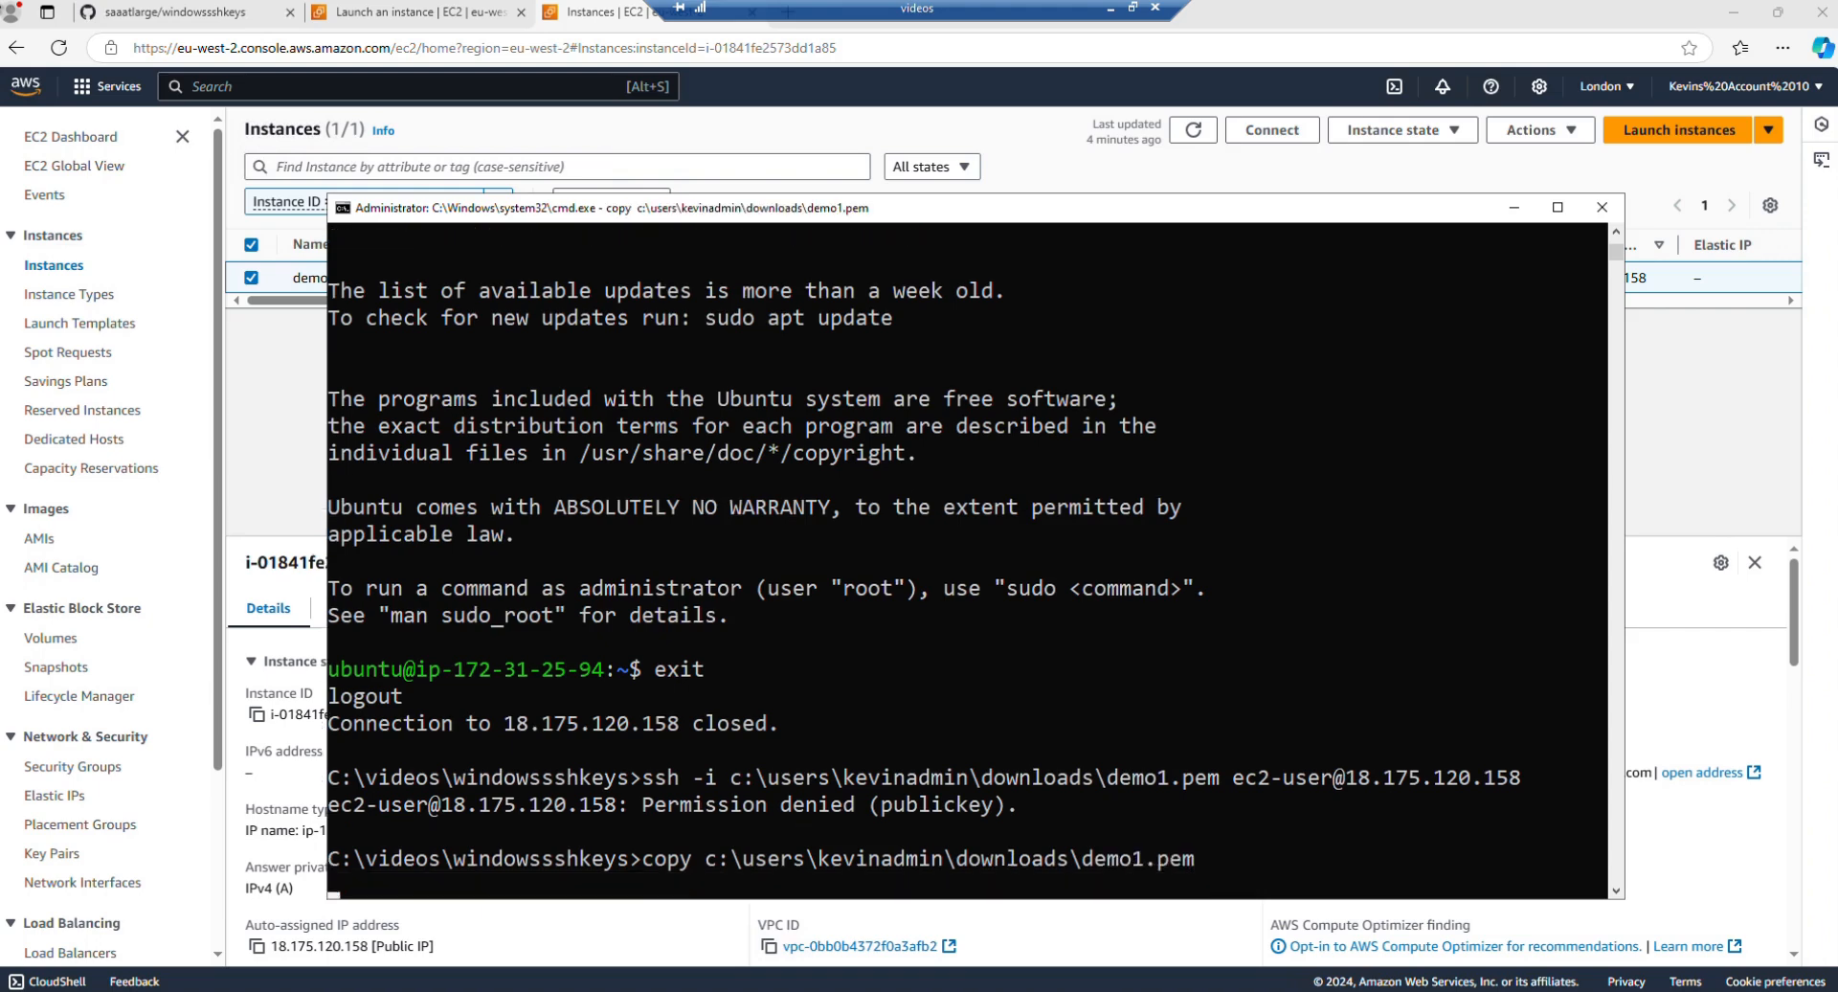
# Step: List the files in the windowssshkeys folder with dir
pyautogui.write('die')
pyautogui.press('Return')
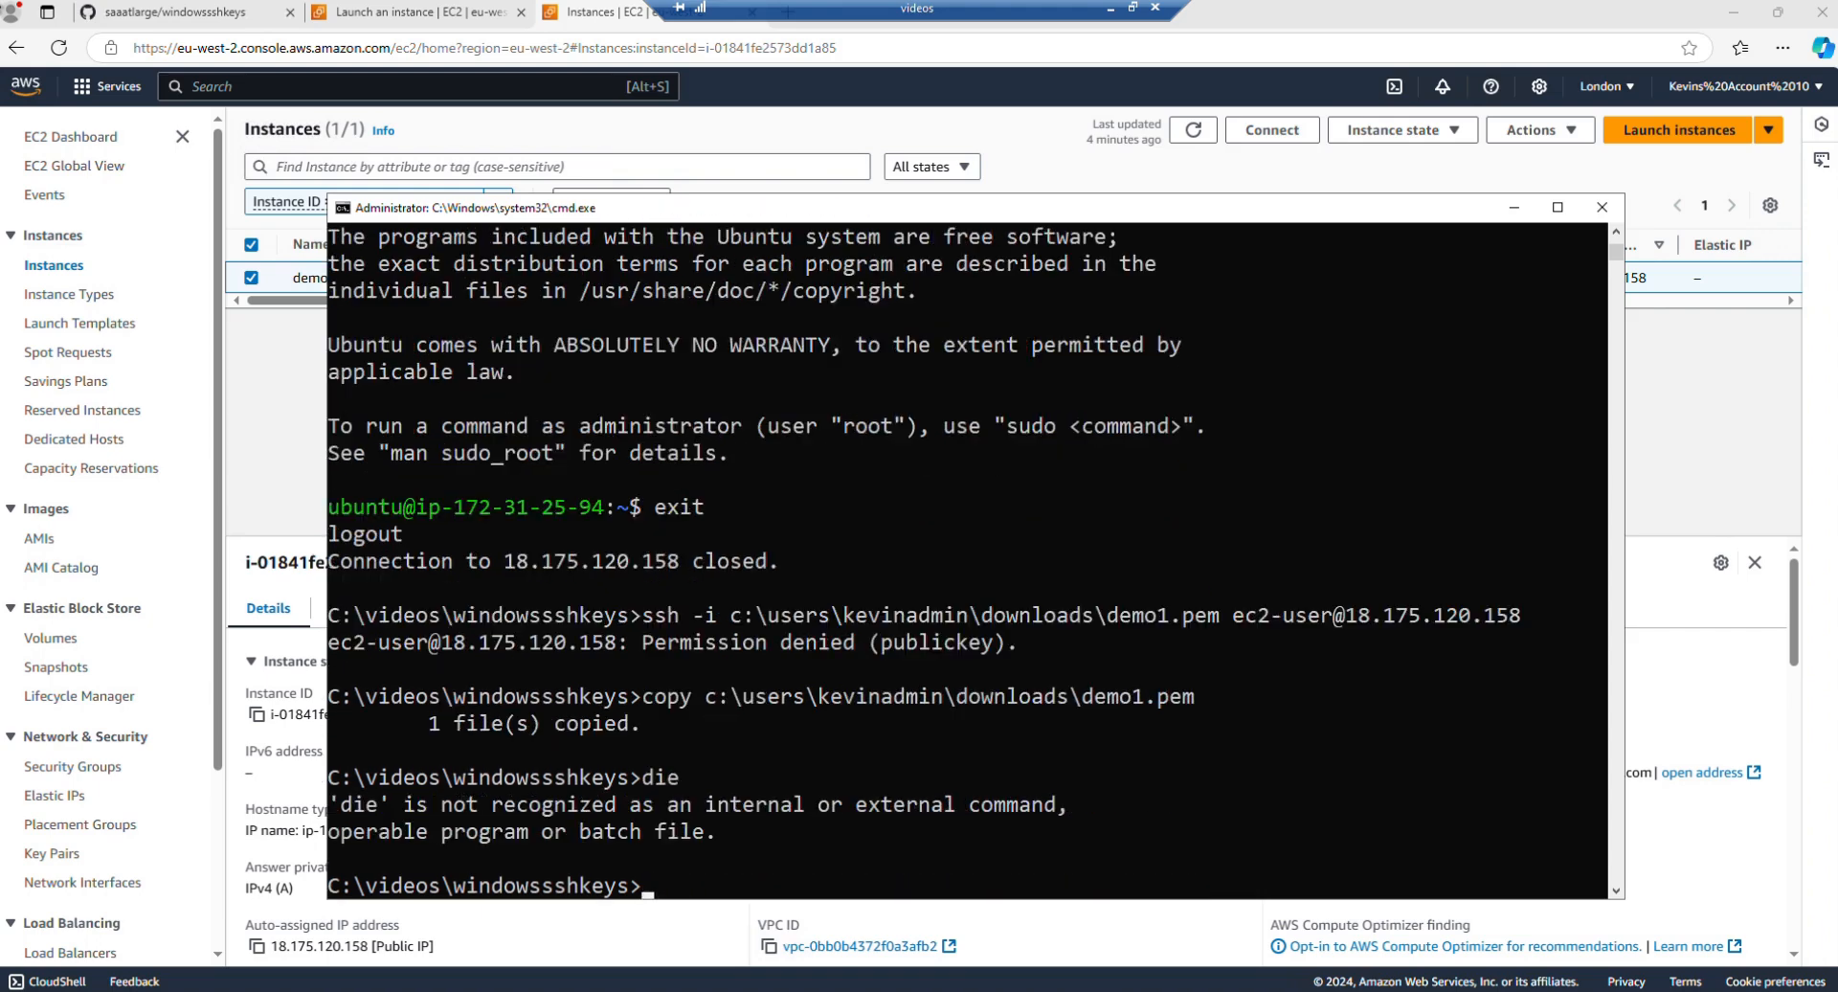
pyautogui.write('dir')
pyautogui.press('Return')
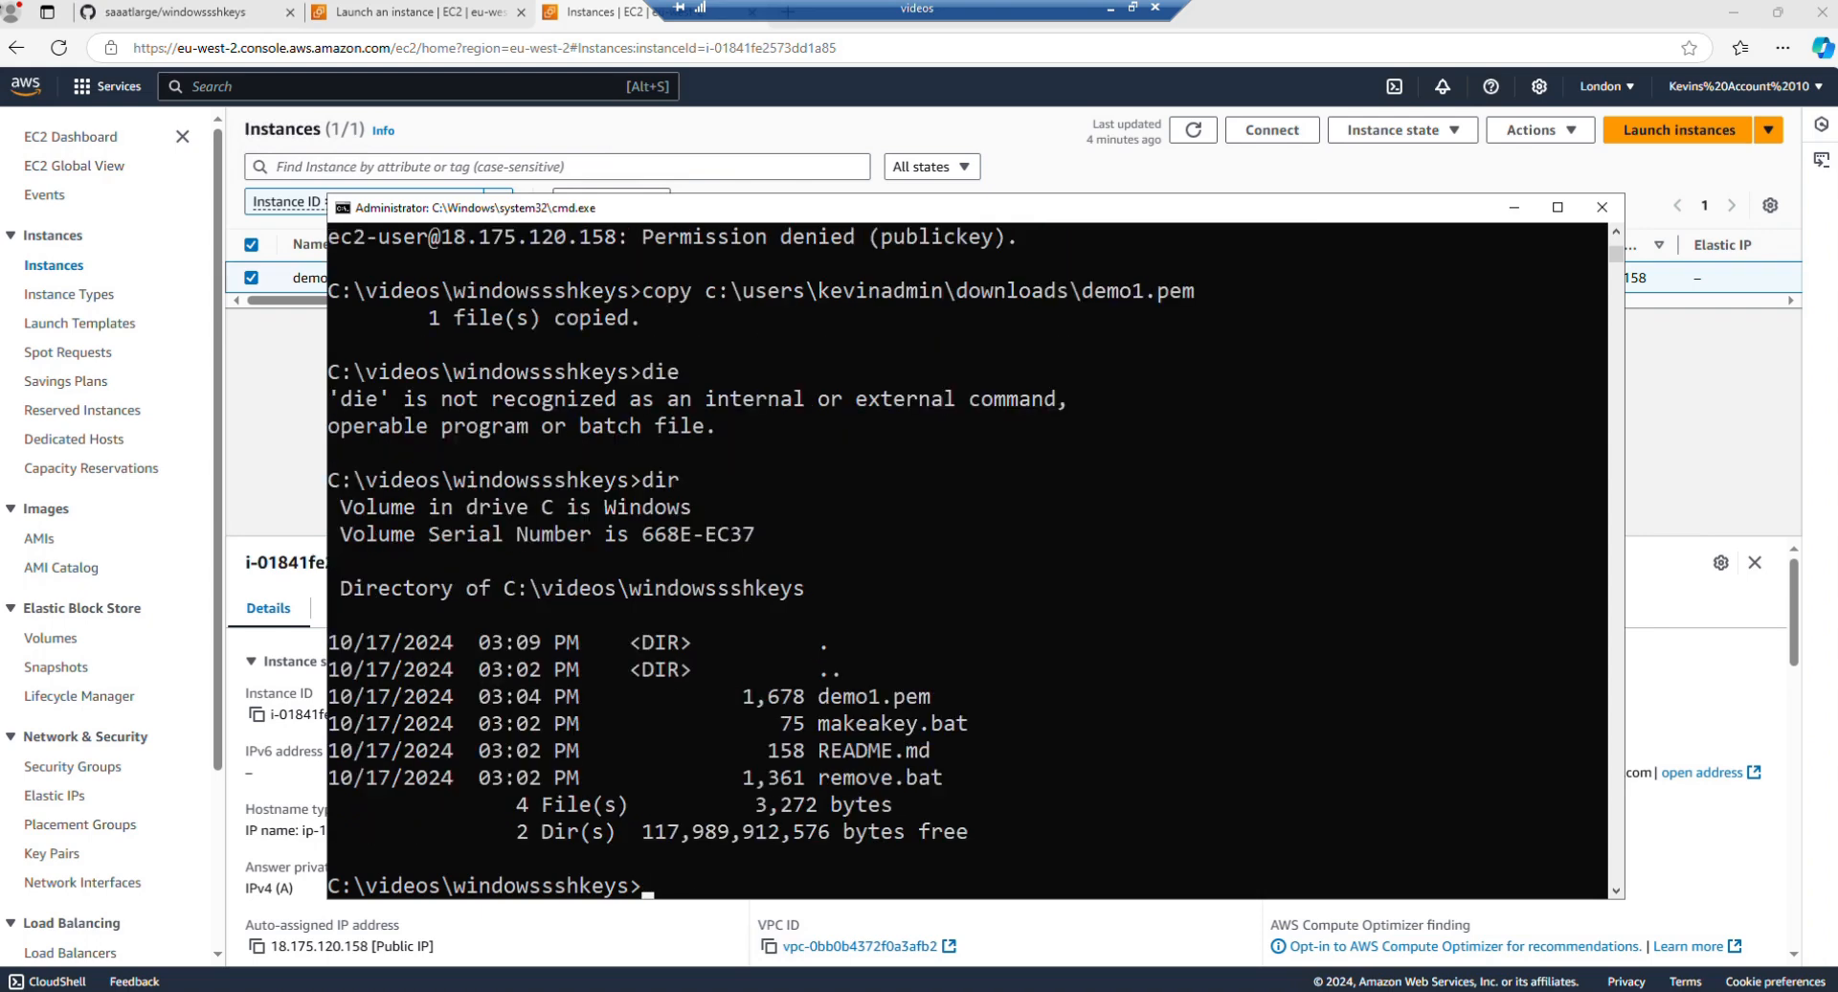
# Step: Display the Windows permissions of the copied demo1.pem with icacls
pyautogui.write('i')
pyautogui.write('calcs demo1.p')
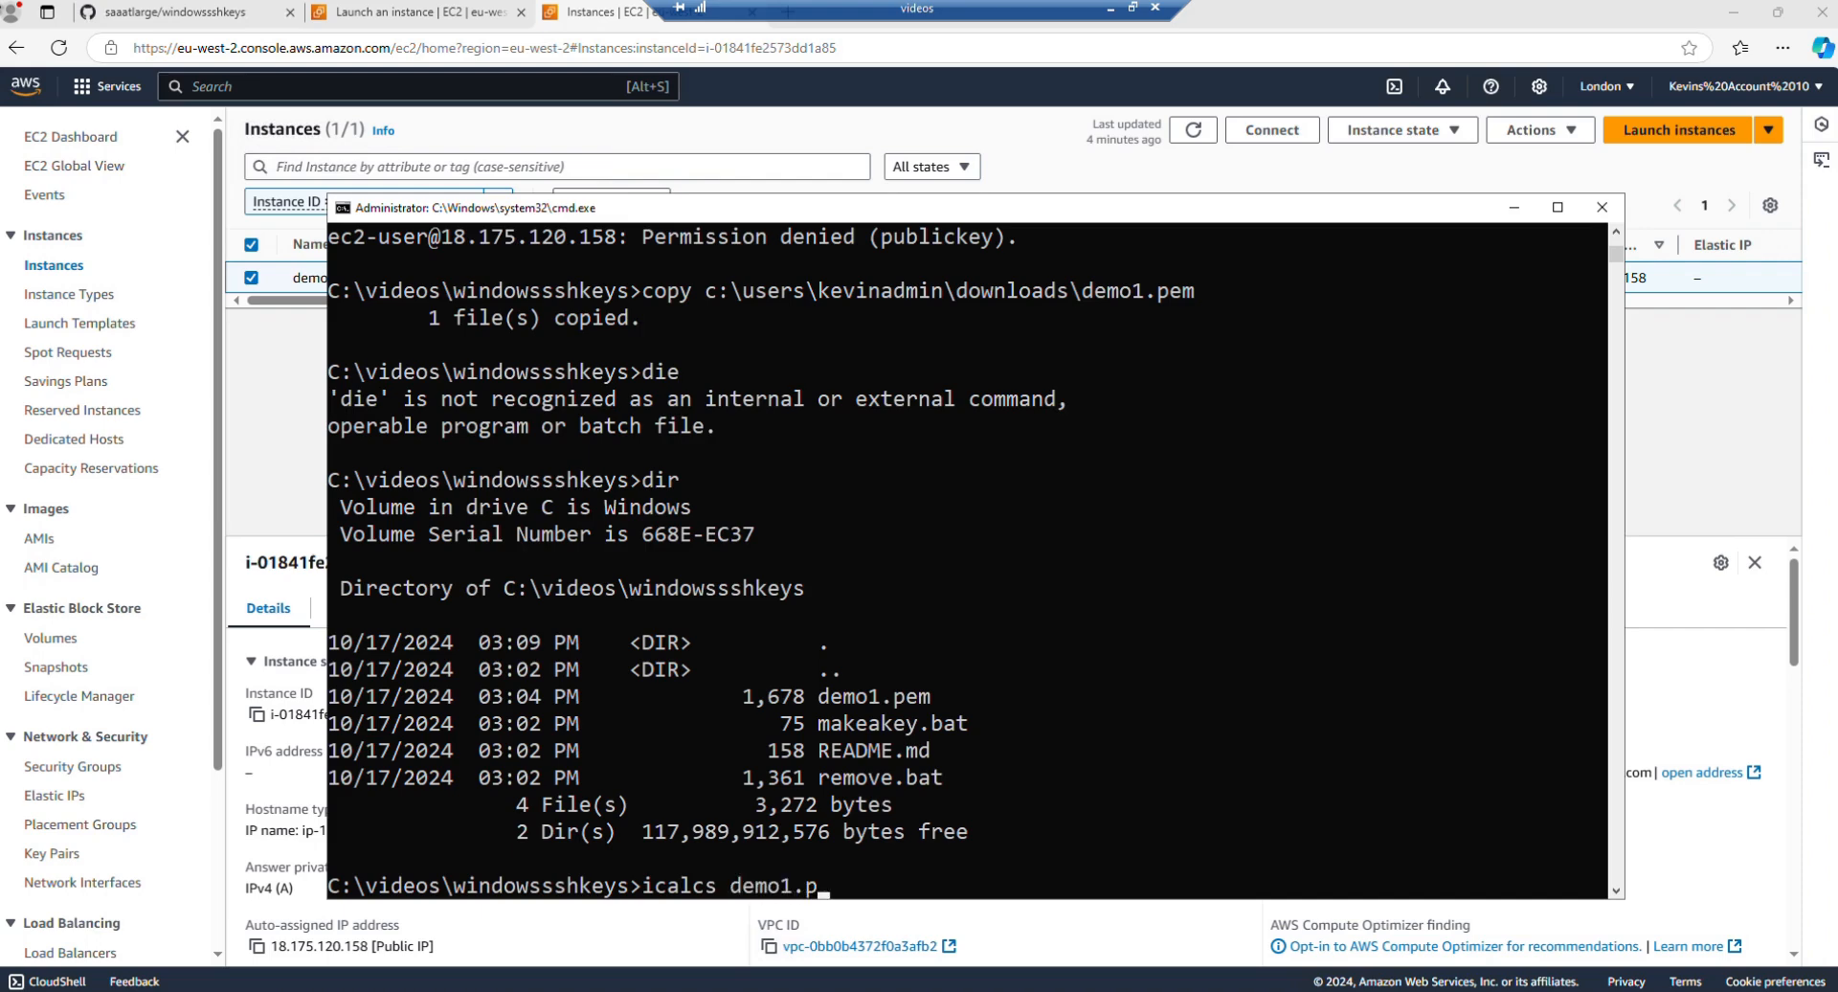
pyautogui.write('em')
pyautogui.press('Return')
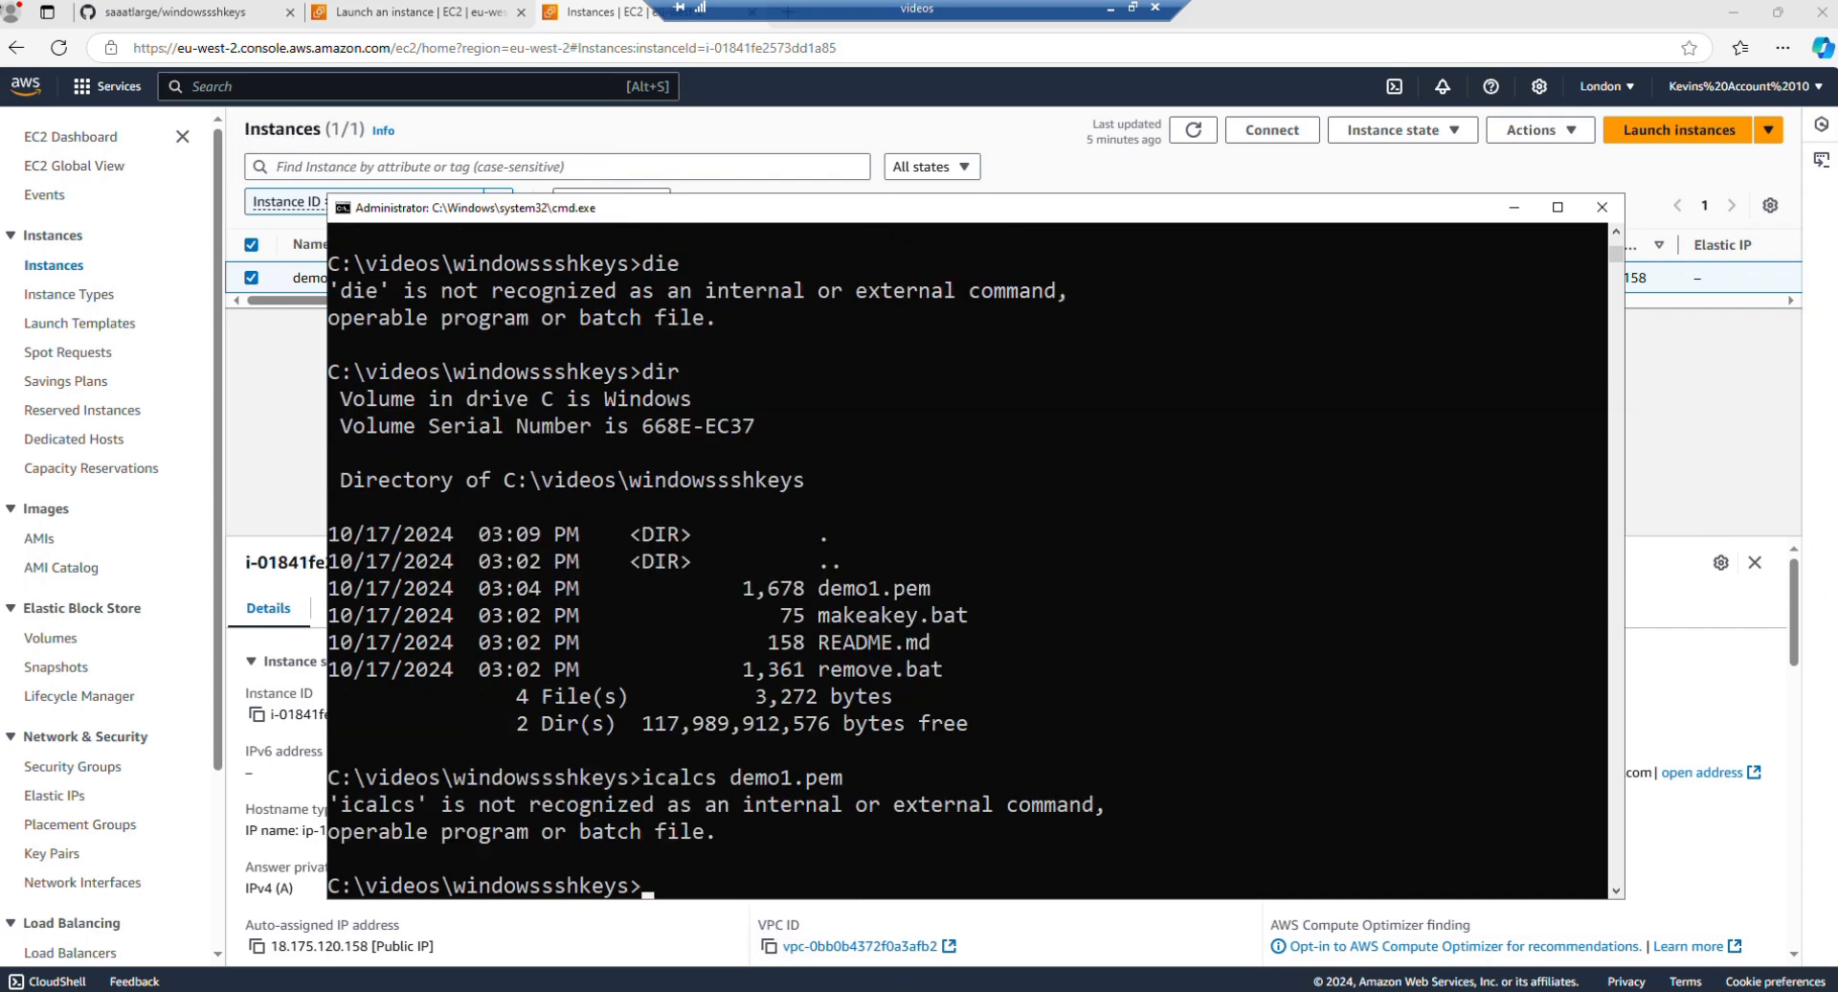
pyautogui.press('Up')
pyautogui.press('Left')
pyautogui.press('Left')
pyautogui.press('Left')
pyautogui.press('Left')
pyautogui.press('Left')
pyautogui.press('Left')
pyautogui.press('Left')
pyautogui.press('Left')
pyautogui.press('Left')
pyautogui.press('Left')
pyautogui.press('Left')
pyautogui.press('Left')
pyautogui.press('Left')
pyautogui.press('Left')
pyautogui.press('Left')
pyautogui.press('Left')
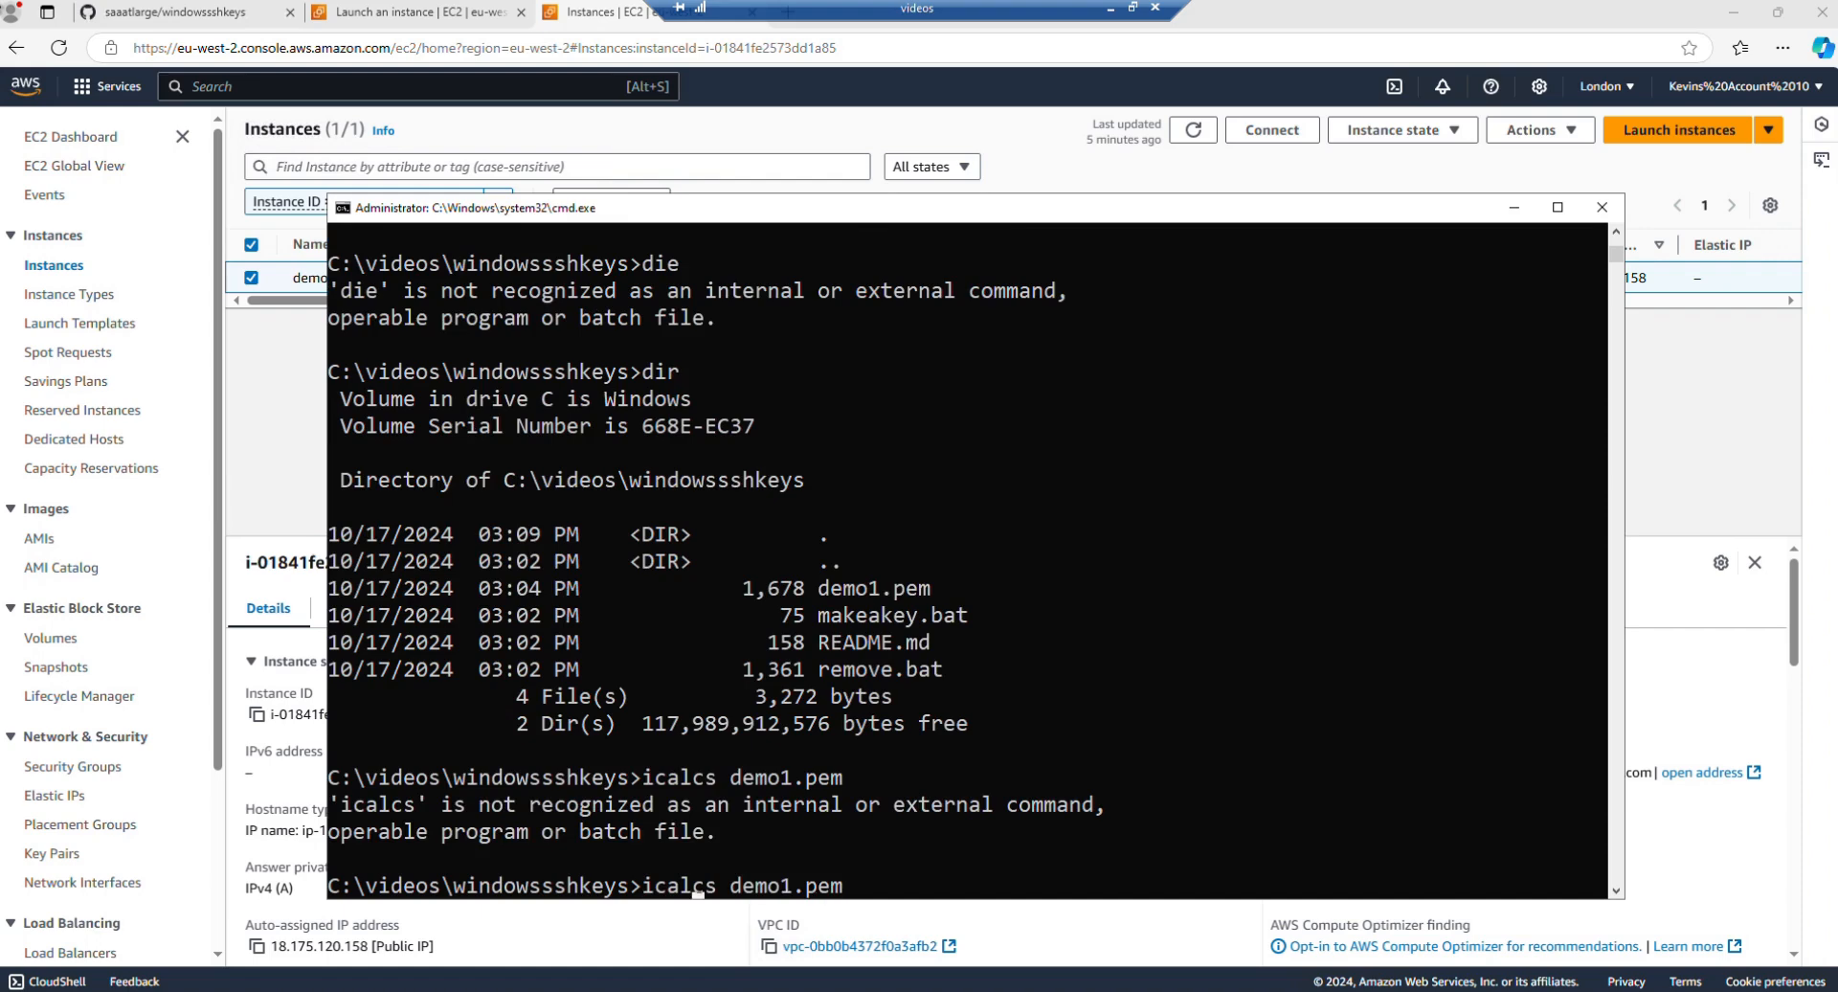
pyautogui.press('Insert')
pyautogui.press('Right')
pyautogui.press('Right')
pyautogui.write('acls')
pyautogui.press('Delete')
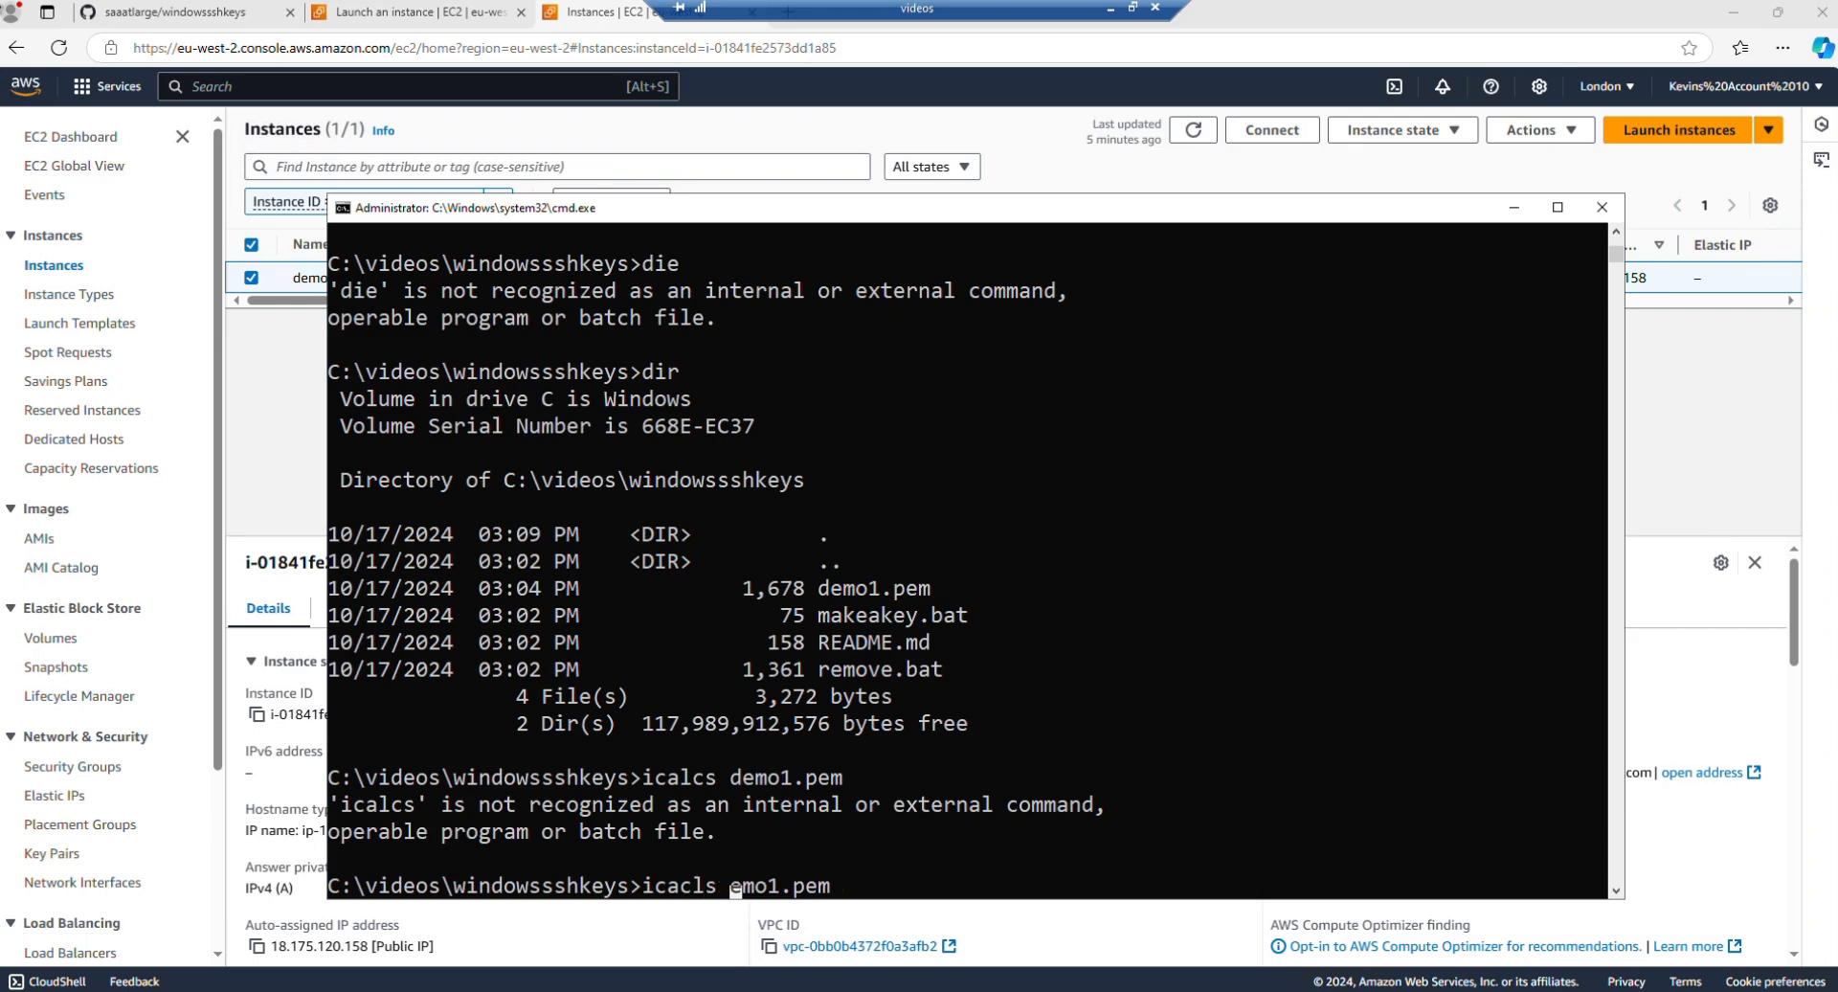
pyautogui.write('demo1.pem')
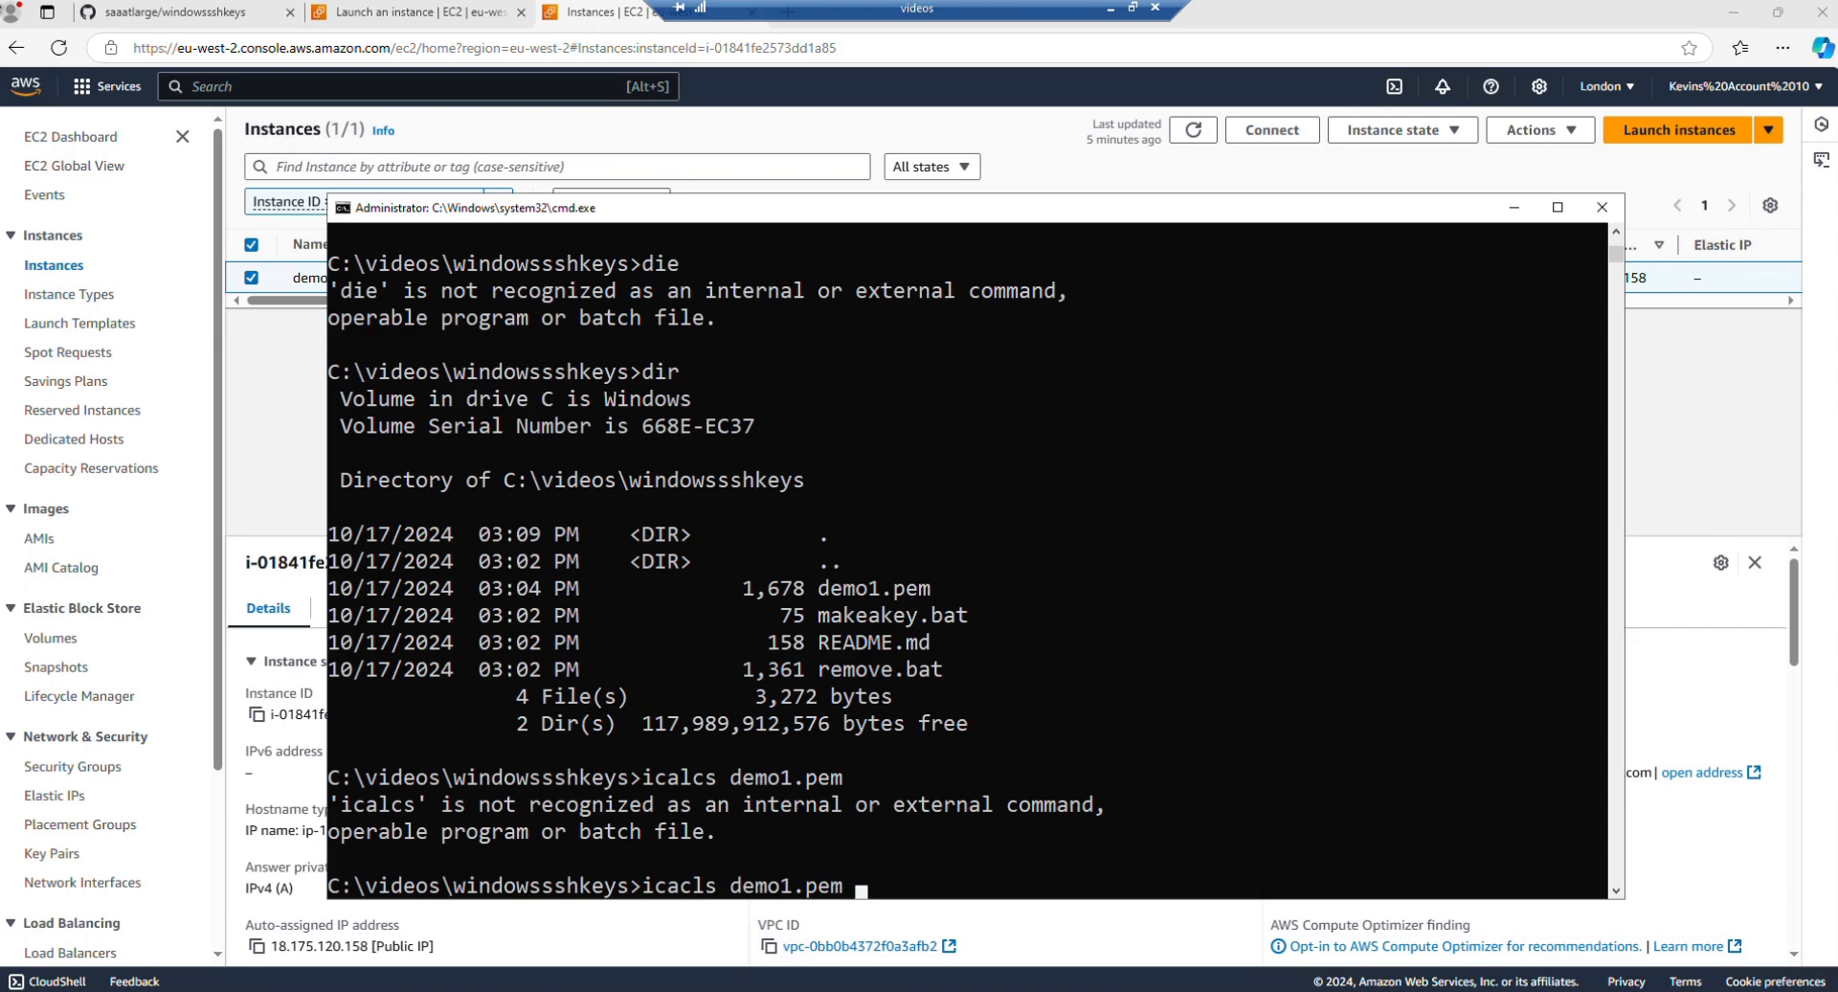
pyautogui.press('Return')
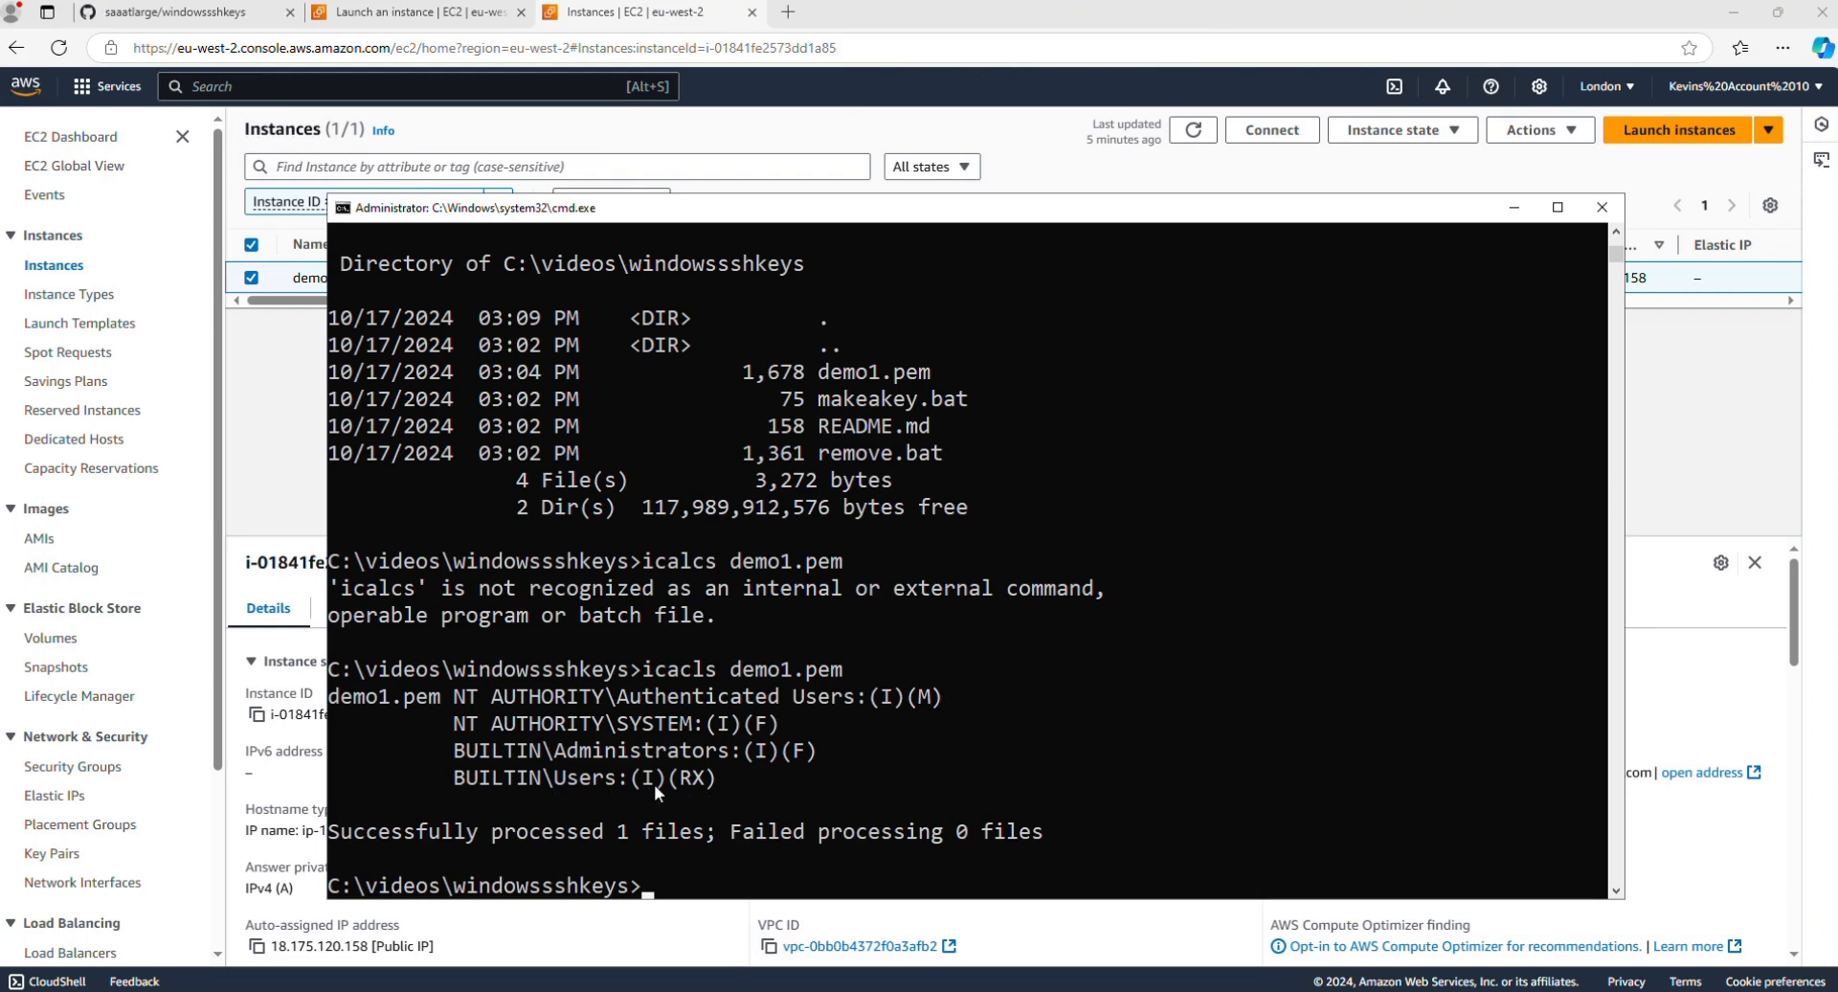
pyautogui.press('Up')
pyautogui.press('Up')
pyautogui.press('Up')
pyautogui.press('Up')
pyautogui.press('Up')
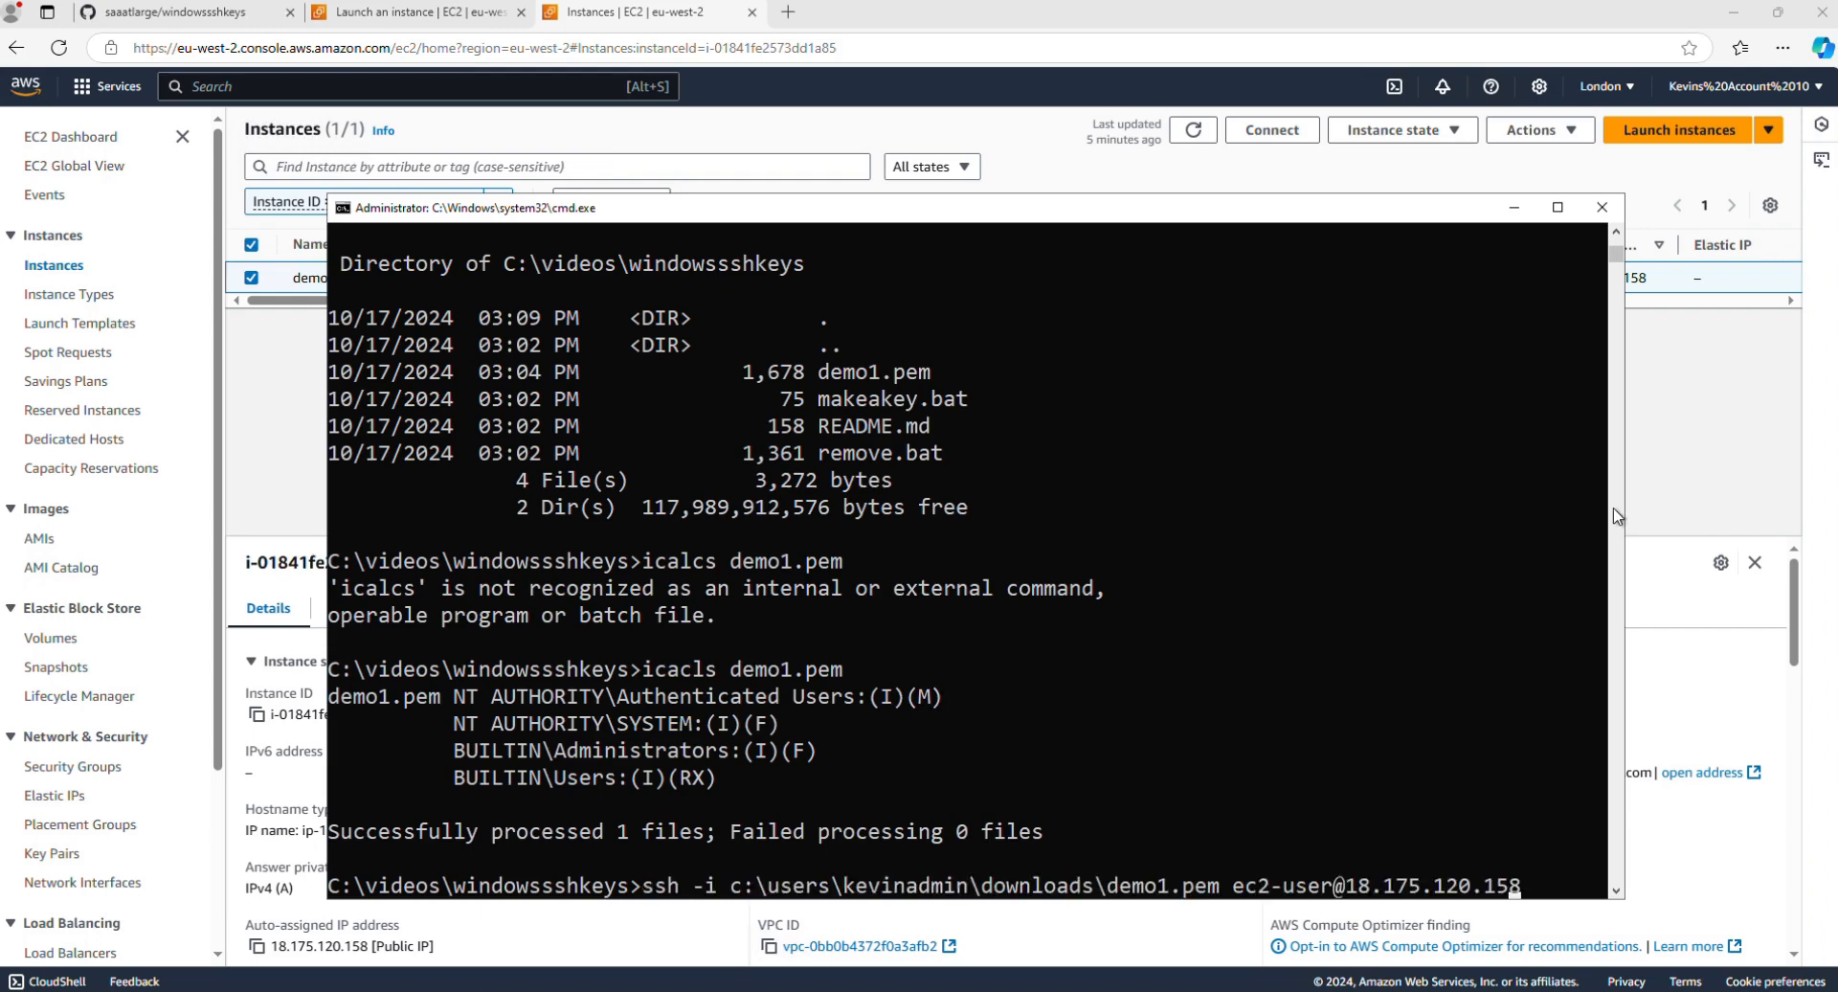
pyautogui.press('Left')
pyautogui.press('Left')
pyautogui.press('Left')
pyautogui.press('Left')
pyautogui.press('Left')
pyautogui.press('Left')
pyautogui.press('Left')
pyautogui.press('Left')
pyautogui.press('Left')
pyautogui.press('Left')
pyautogui.press('Left')
pyautogui.press('Left')
pyautogui.press('Left')
pyautogui.press('Left')
pyautogui.press('Left')
pyautogui.press('Left')
pyautogui.press('Left')
pyautogui.press('Left')
pyautogui.press('Left')
pyautogui.press('Left')
pyautogui.press('Up')
pyautogui.press('Left')
pyautogui.press('Left')
pyautogui.press('Left')
pyautogui.press('Left')
pyautogui.press('Left')
pyautogui.press('Left')
pyautogui.press('Left')
pyautogui.press('Left')
pyautogui.press('Left')
pyautogui.press('Left')
pyautogui.press('Left')
pyautogui.press('Left')
pyautogui.press('Left')
pyautogui.press('Left')
pyautogui.press('Left')
pyautogui.press('Left')
pyautogui.press('Left')
pyautogui.press('Left')
pyautogui.press('Left')
pyautogui.press('Left')
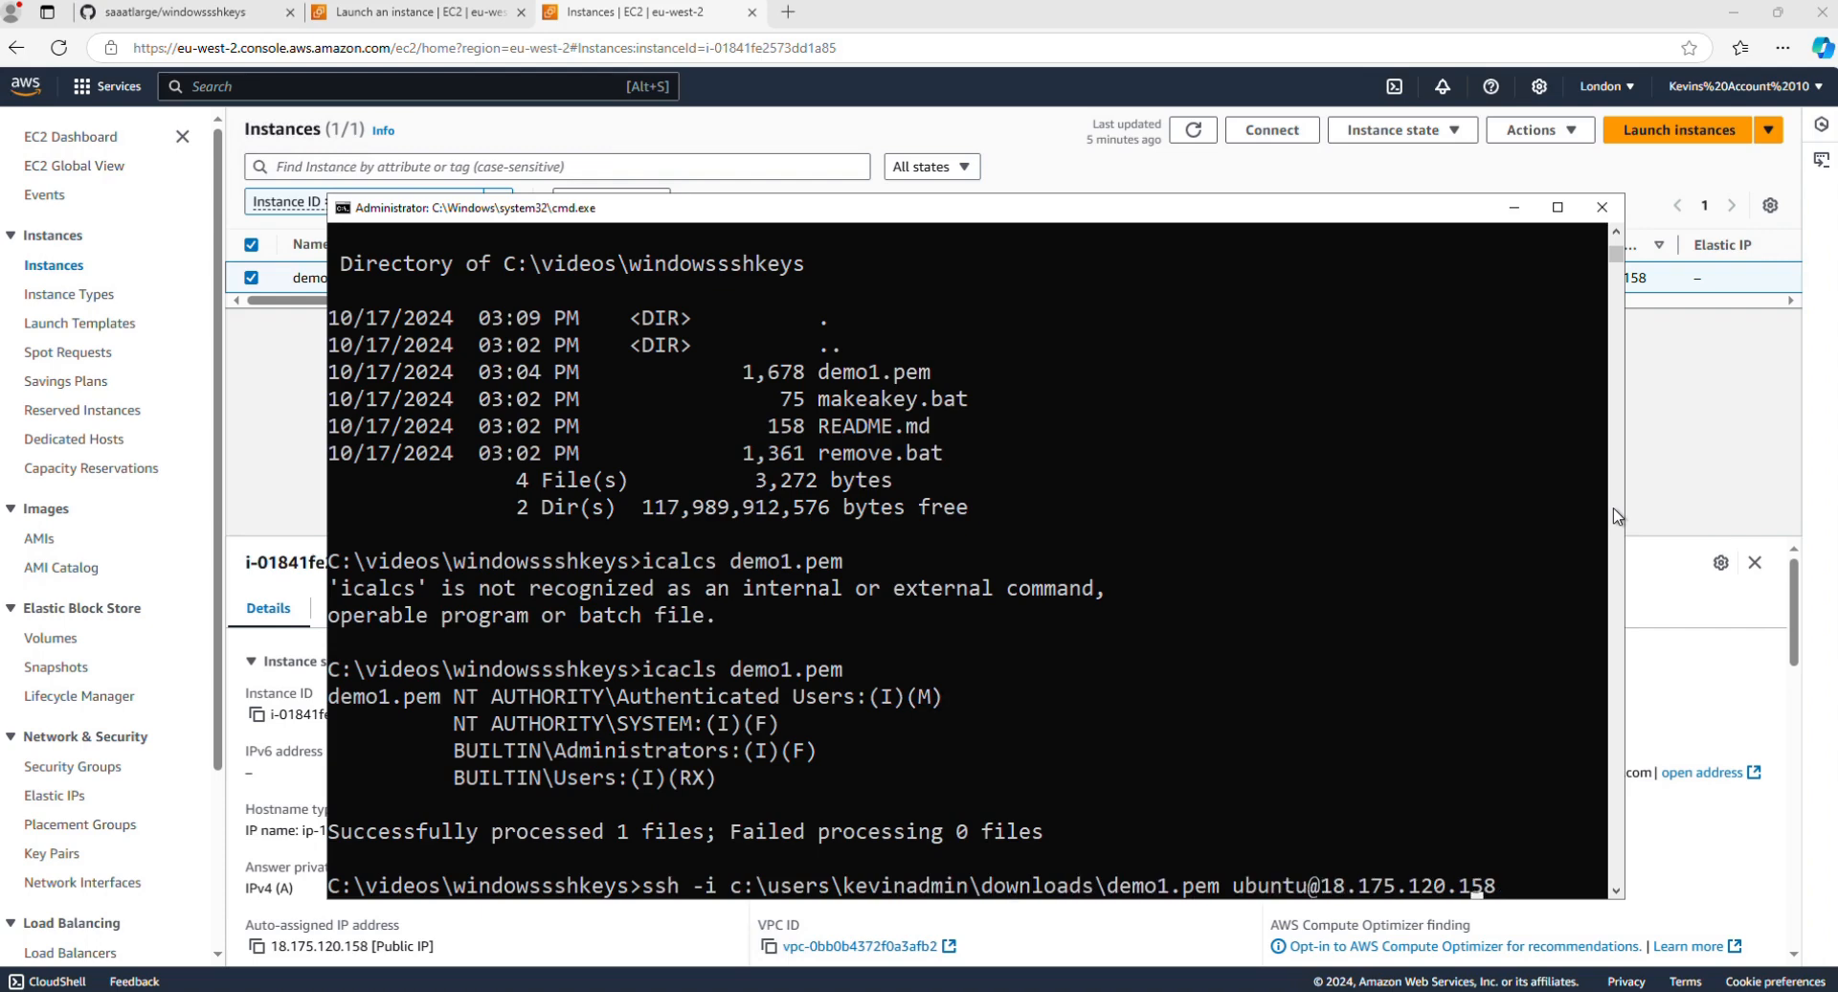
pyautogui.press('Left')
pyautogui.press('Left')
pyautogui.press('Left')
pyautogui.press('Left')
pyautogui.press('Left')
pyautogui.press('Left')
pyautogui.press('Left')
pyautogui.press('Left')
pyautogui.press('Left')
pyautogui.press('Left')
pyautogui.press('Left')
pyautogui.press('Left')
pyautogui.press('Left')
pyautogui.press('Left')
pyautogui.press('Left')
pyautogui.press('Left')
pyautogui.press('Left')
pyautogui.press('Left')
pyautogui.press('Left')
pyautogui.press('Left')
pyautogui.press('Delete')
pyautogui.press('Delete')
pyautogui.press('Delete')
pyautogui.press('Delete')
pyautogui.press('Delete')
pyautogui.press('Delete')
pyautogui.press('Delete')
pyautogui.press('Delete')
pyautogui.press('Delete')
pyautogui.press('Delete')
pyautogui.press('Delete')
pyautogui.press('Delete')
pyautogui.press('Delete')
pyautogui.press('Delete')
pyautogui.press('Delete')
pyautogui.press('Delete')
pyautogui.press('Delete')
pyautogui.press('Delete')
pyautogui.press('Delete')
pyautogui.press('Delete')
pyautogui.press('Delete')
pyautogui.press('Delete')
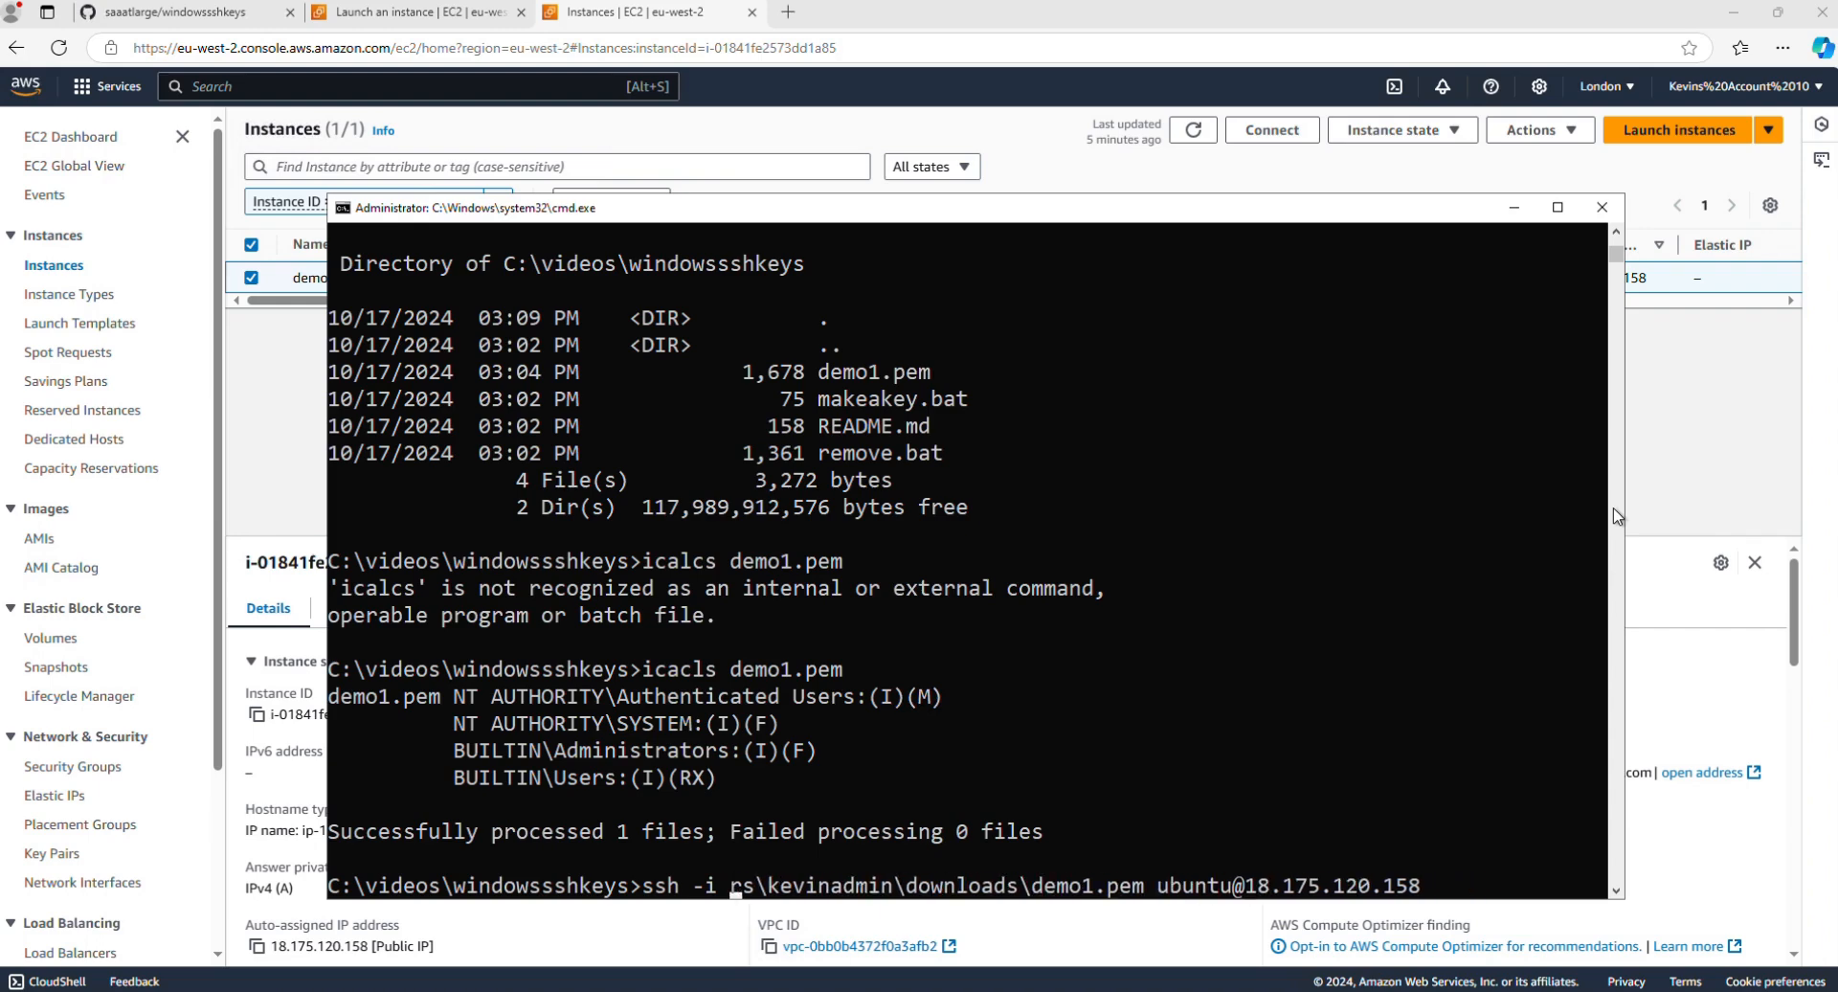
pyautogui.press('Delete')
pyautogui.press('Delete')
pyautogui.press('Delete')
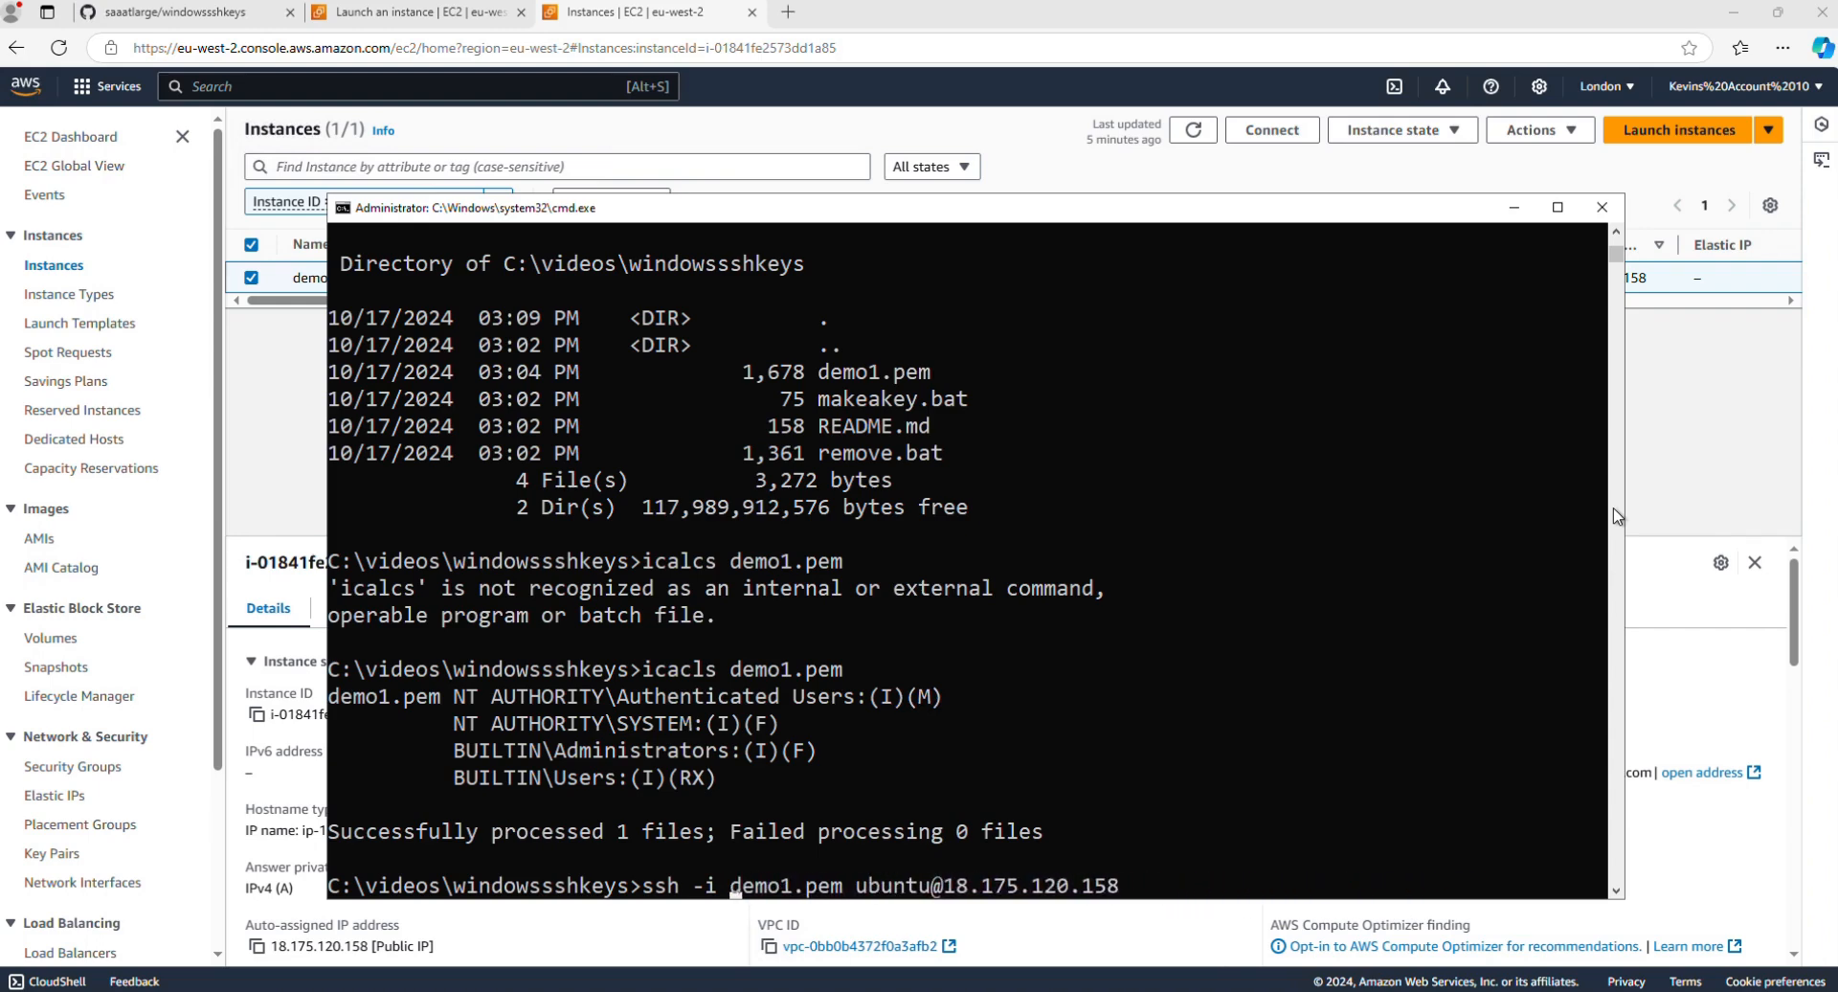
pyautogui.press('End')
pyautogui.press('Return')
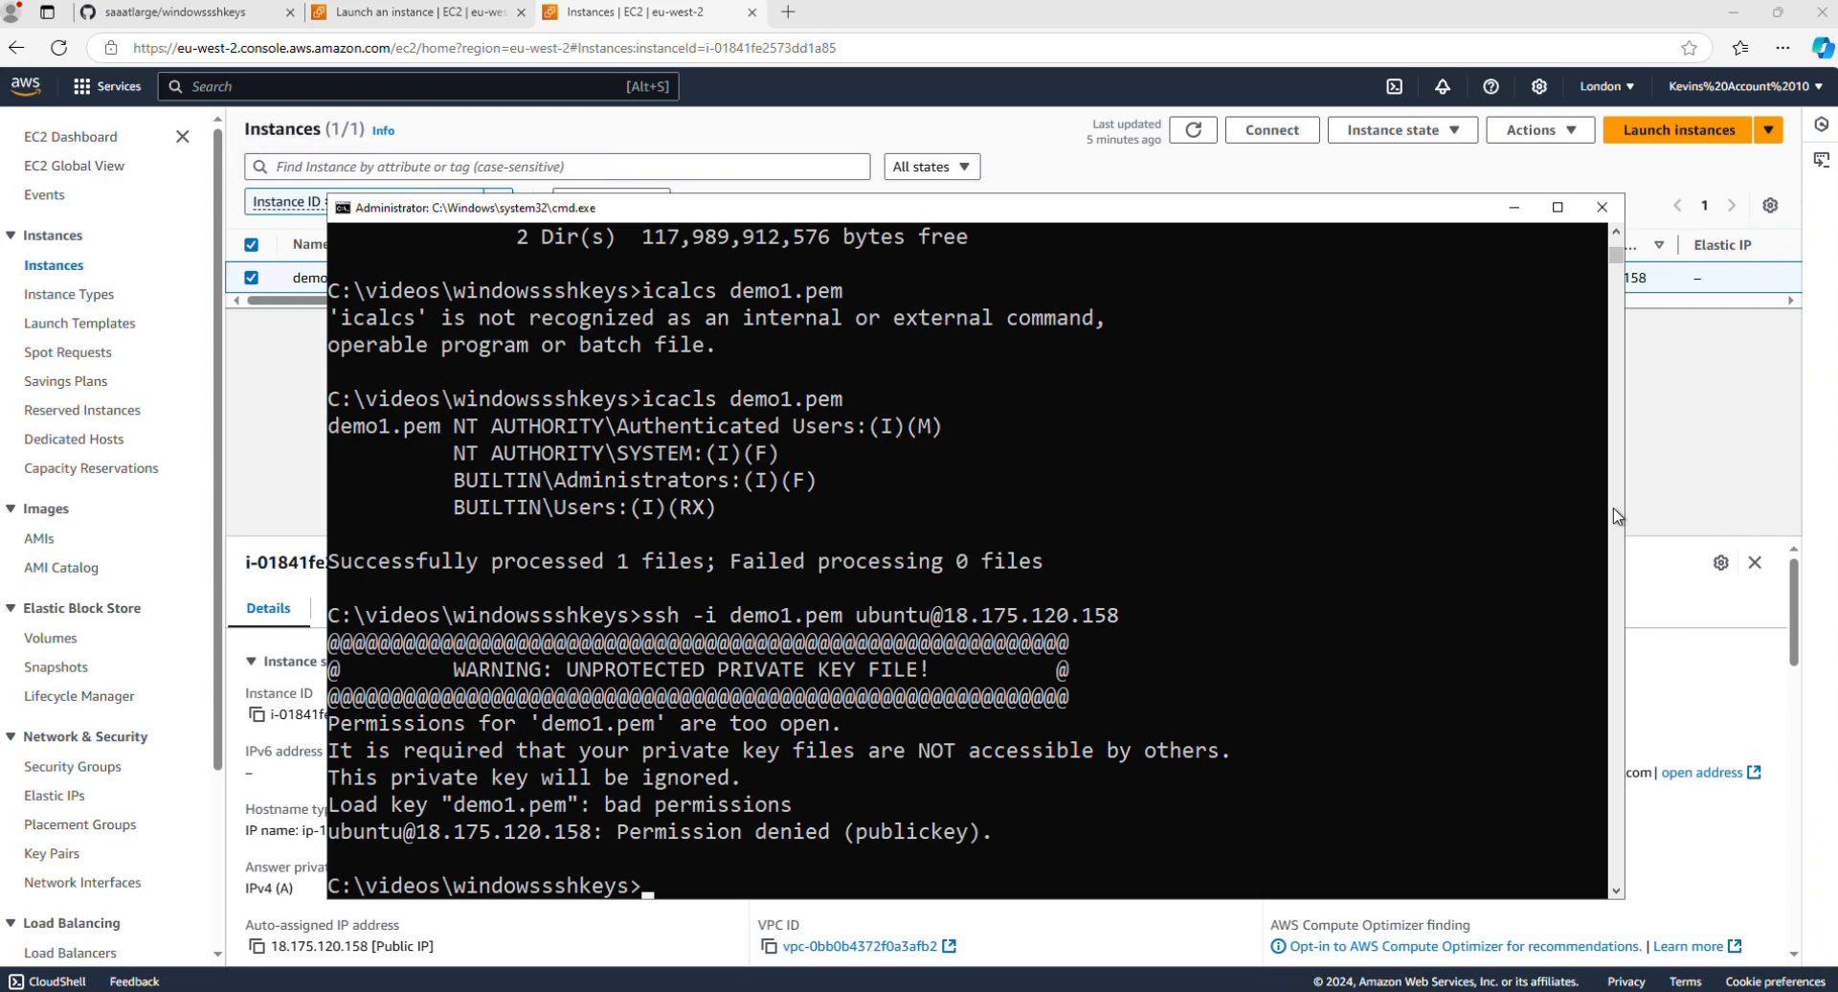
# Step: List the folder's files and open remove.bat in Visual Studio Code to read through its icacls commands
pyautogui.write('dir')
pyautogui.press('Return')
pyautogui.write('code ')
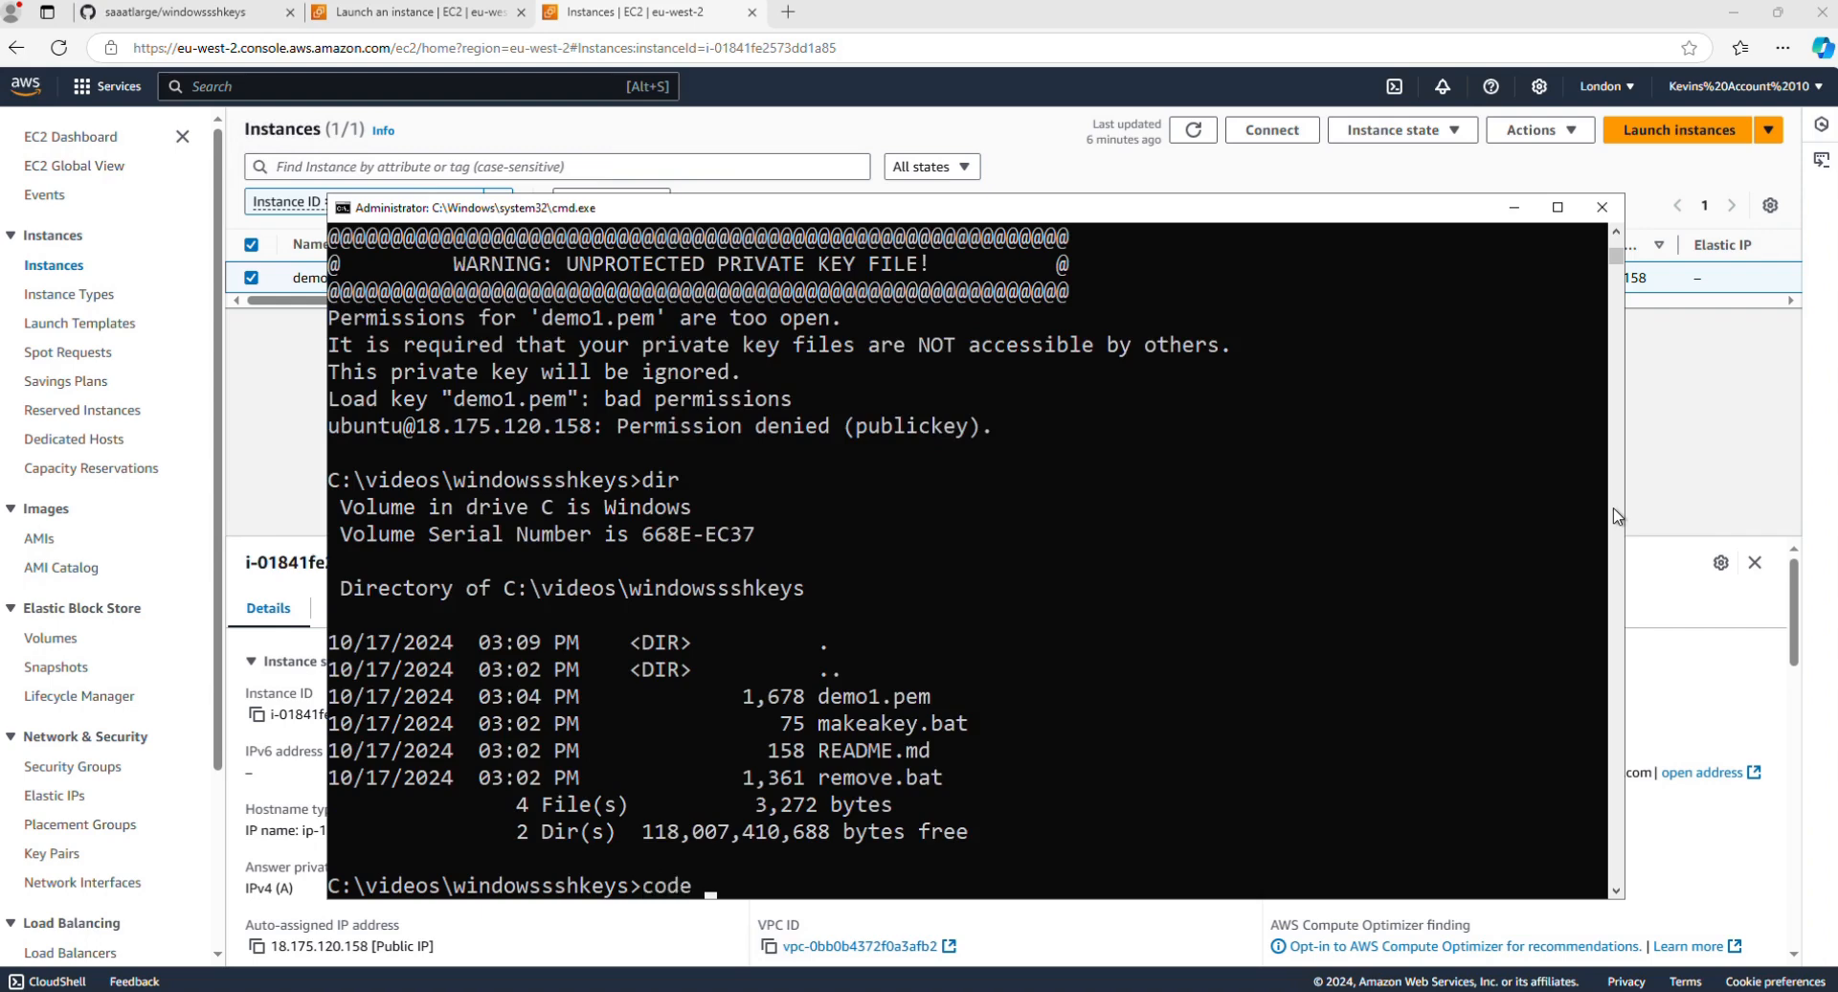
pyautogui.write('remov.ba')
pyautogui.press('BackSpace')
pyautogui.press('BackSpace')
pyautogui.press('BackSpace')
pyautogui.press('BackSpace')
pyautogui.write('e')
pyautogui.press('BackSpace')
pyautogui.write('ve.bat')
pyautogui.press('Return')
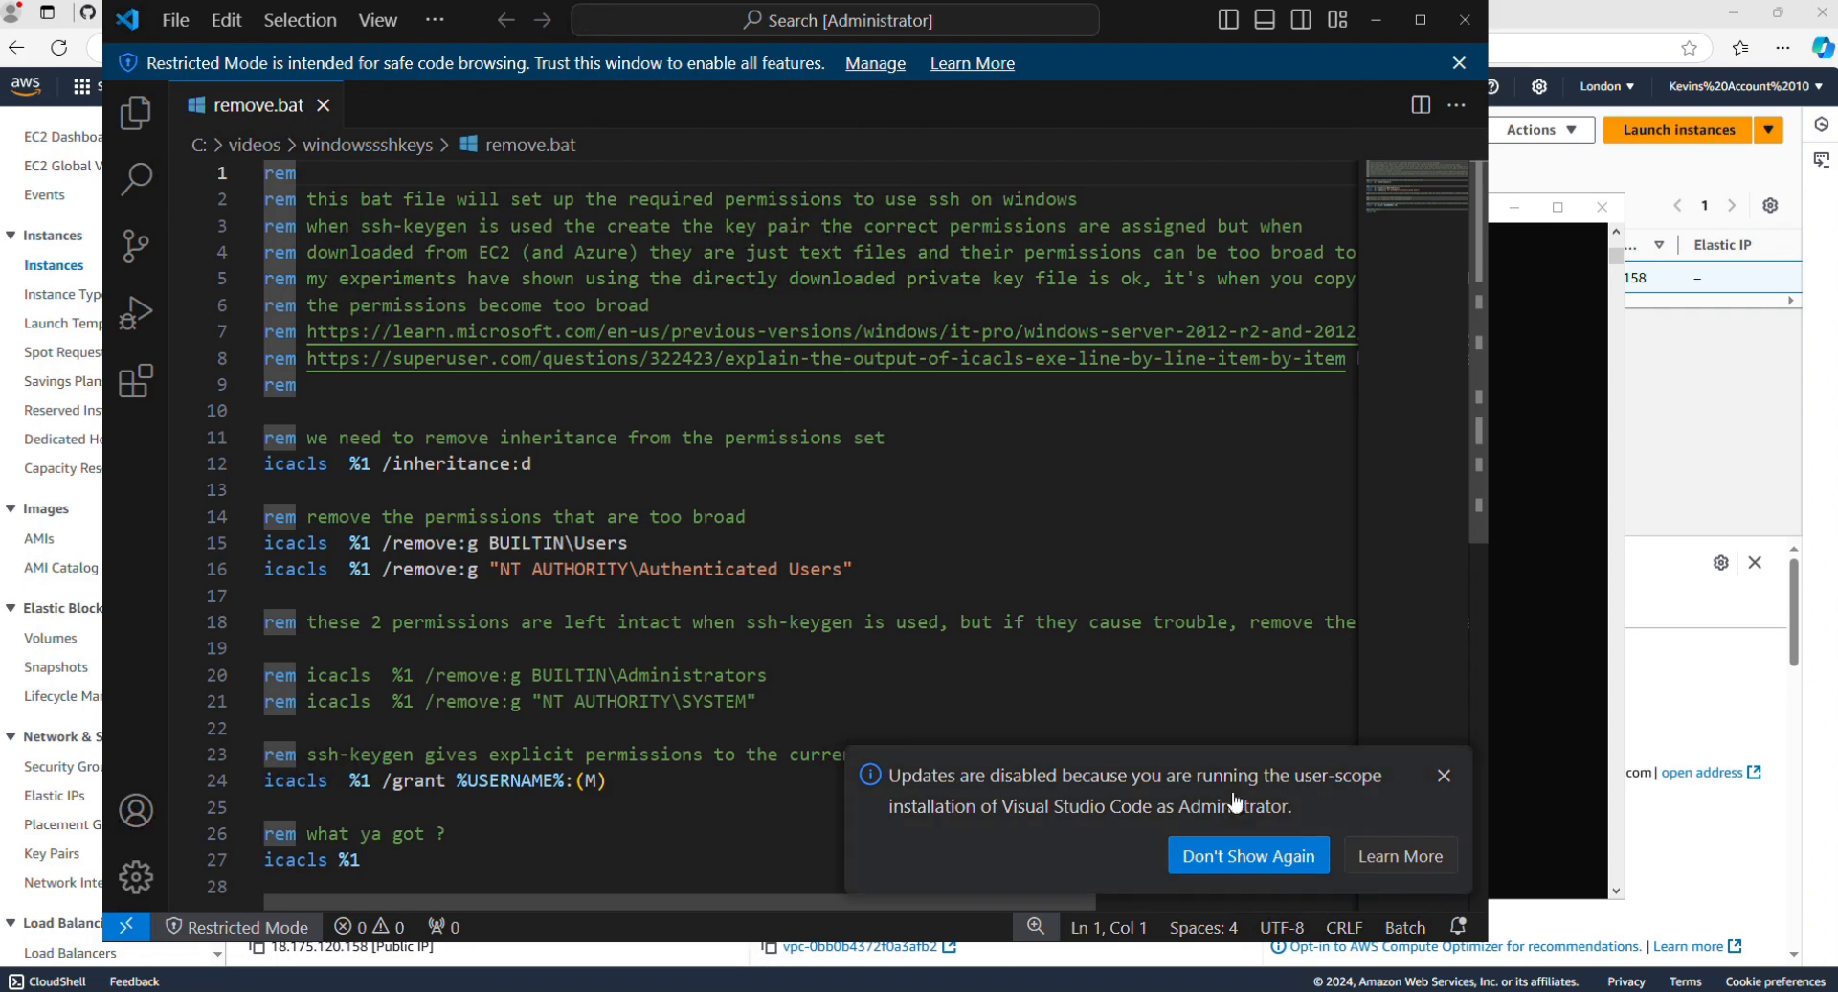
pyautogui.click(1444, 774)
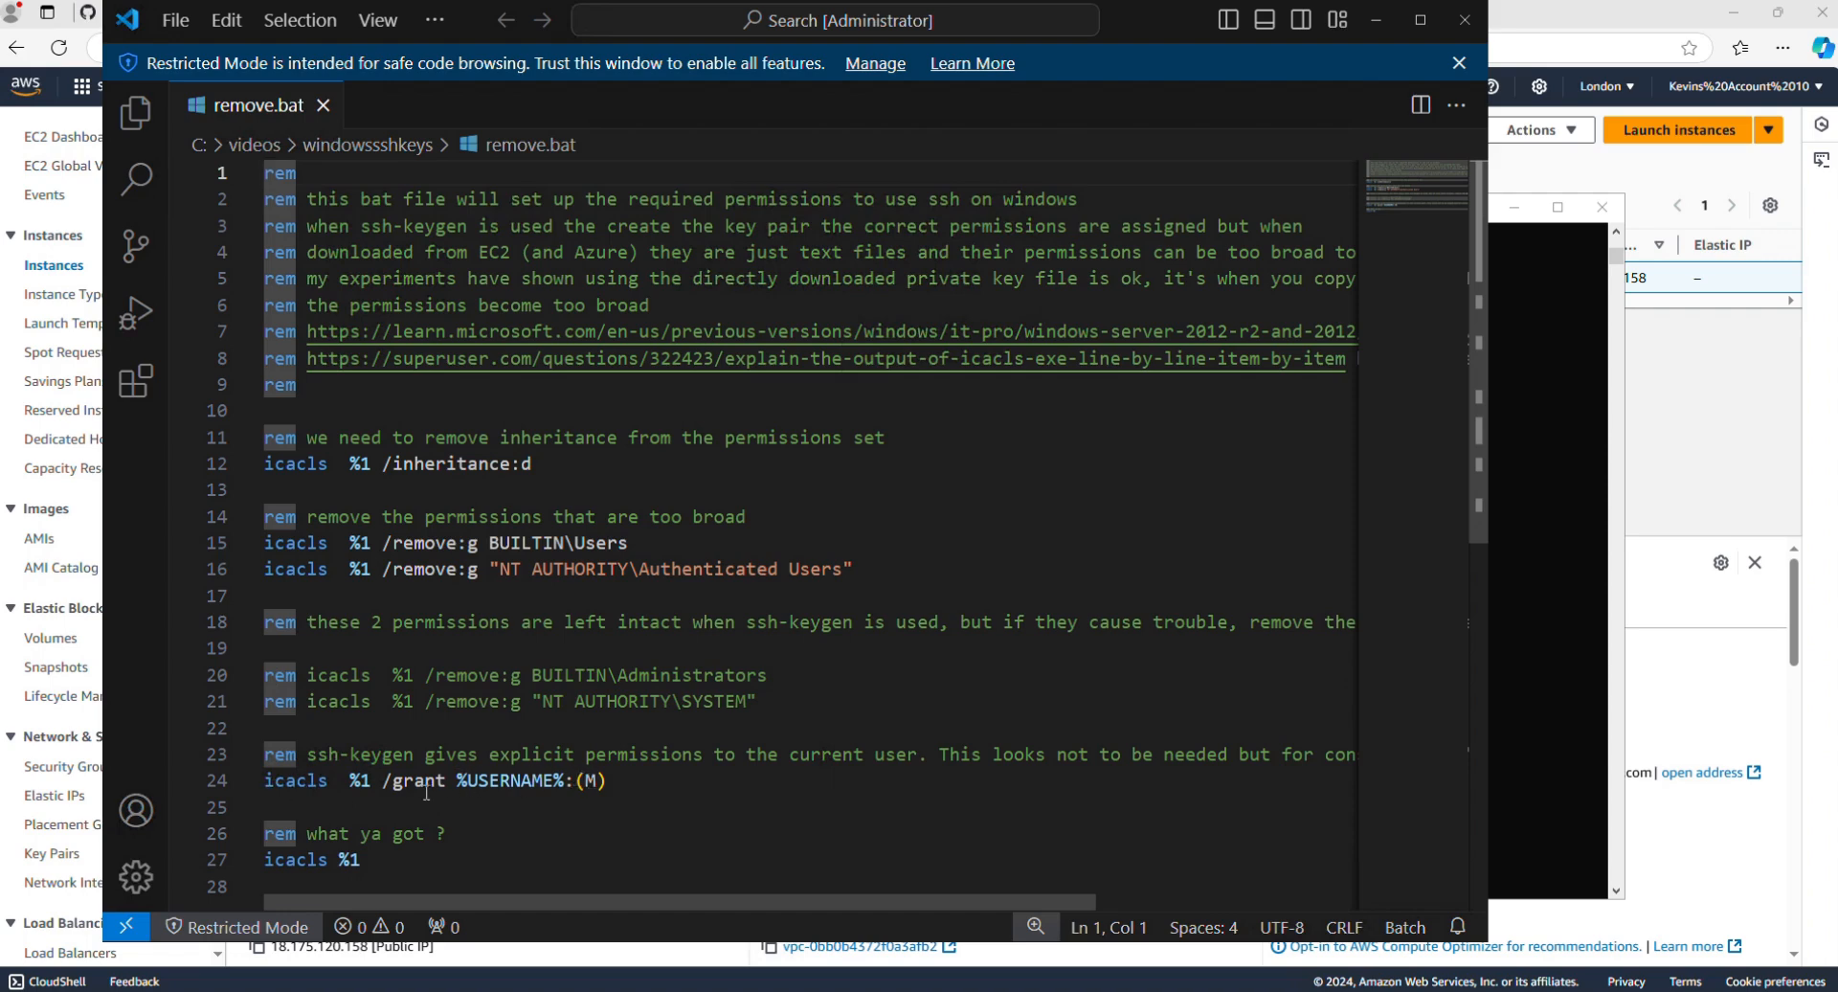
pyautogui.scroll(-1, 371, 867)
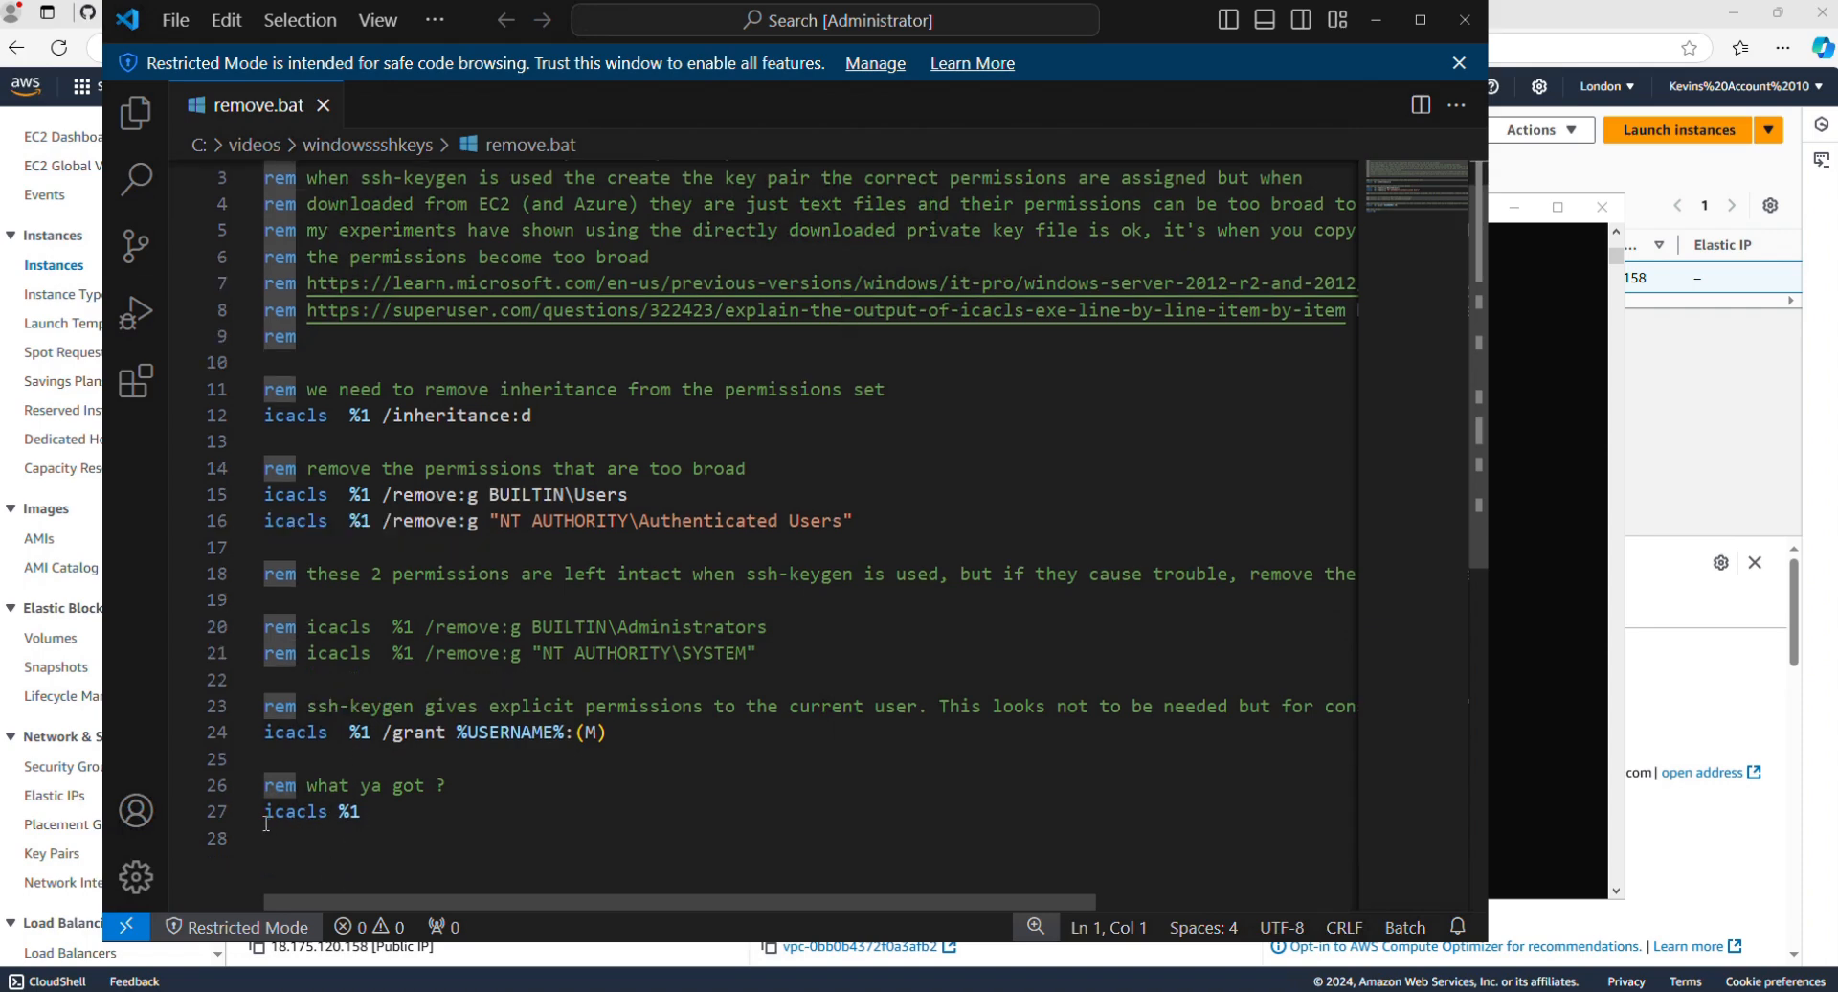
# Step: Switch back to the Command Prompt and run the remove batch file on demo1.pem
pyautogui.click(1556, 570)
pyautogui.write('remove ')
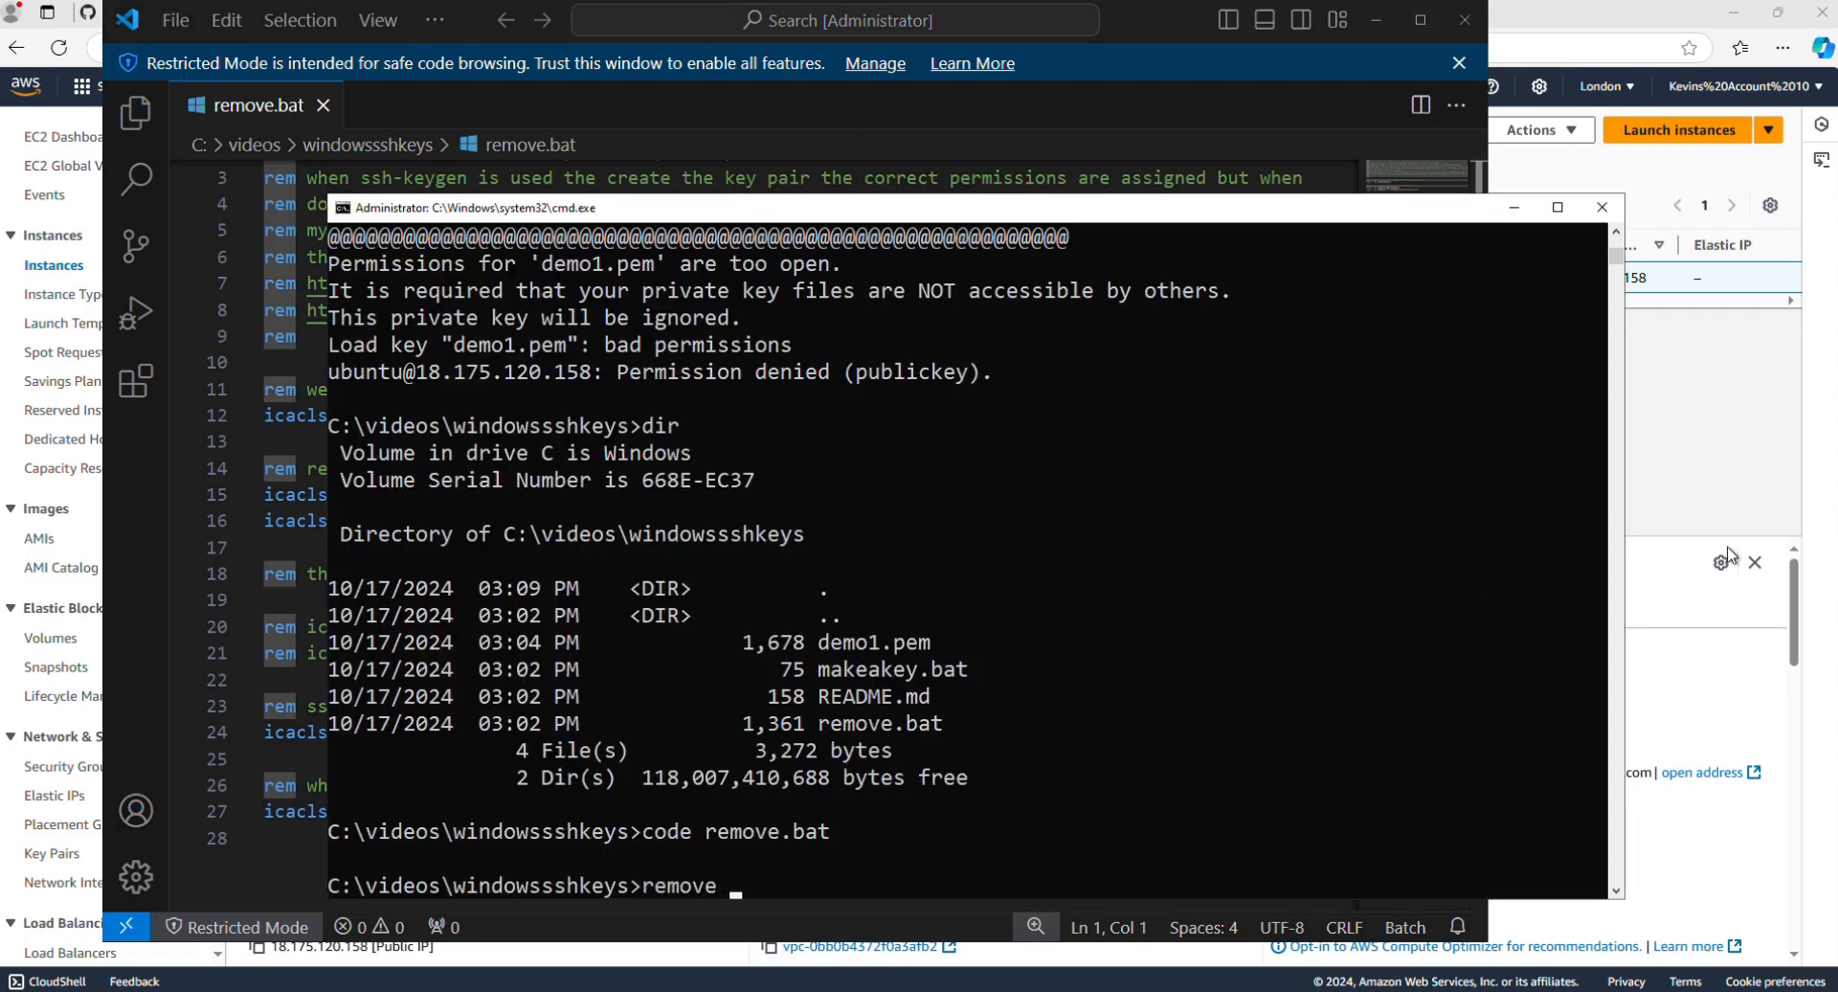
pyautogui.write('demo1.pem')
pyautogui.press('Return')
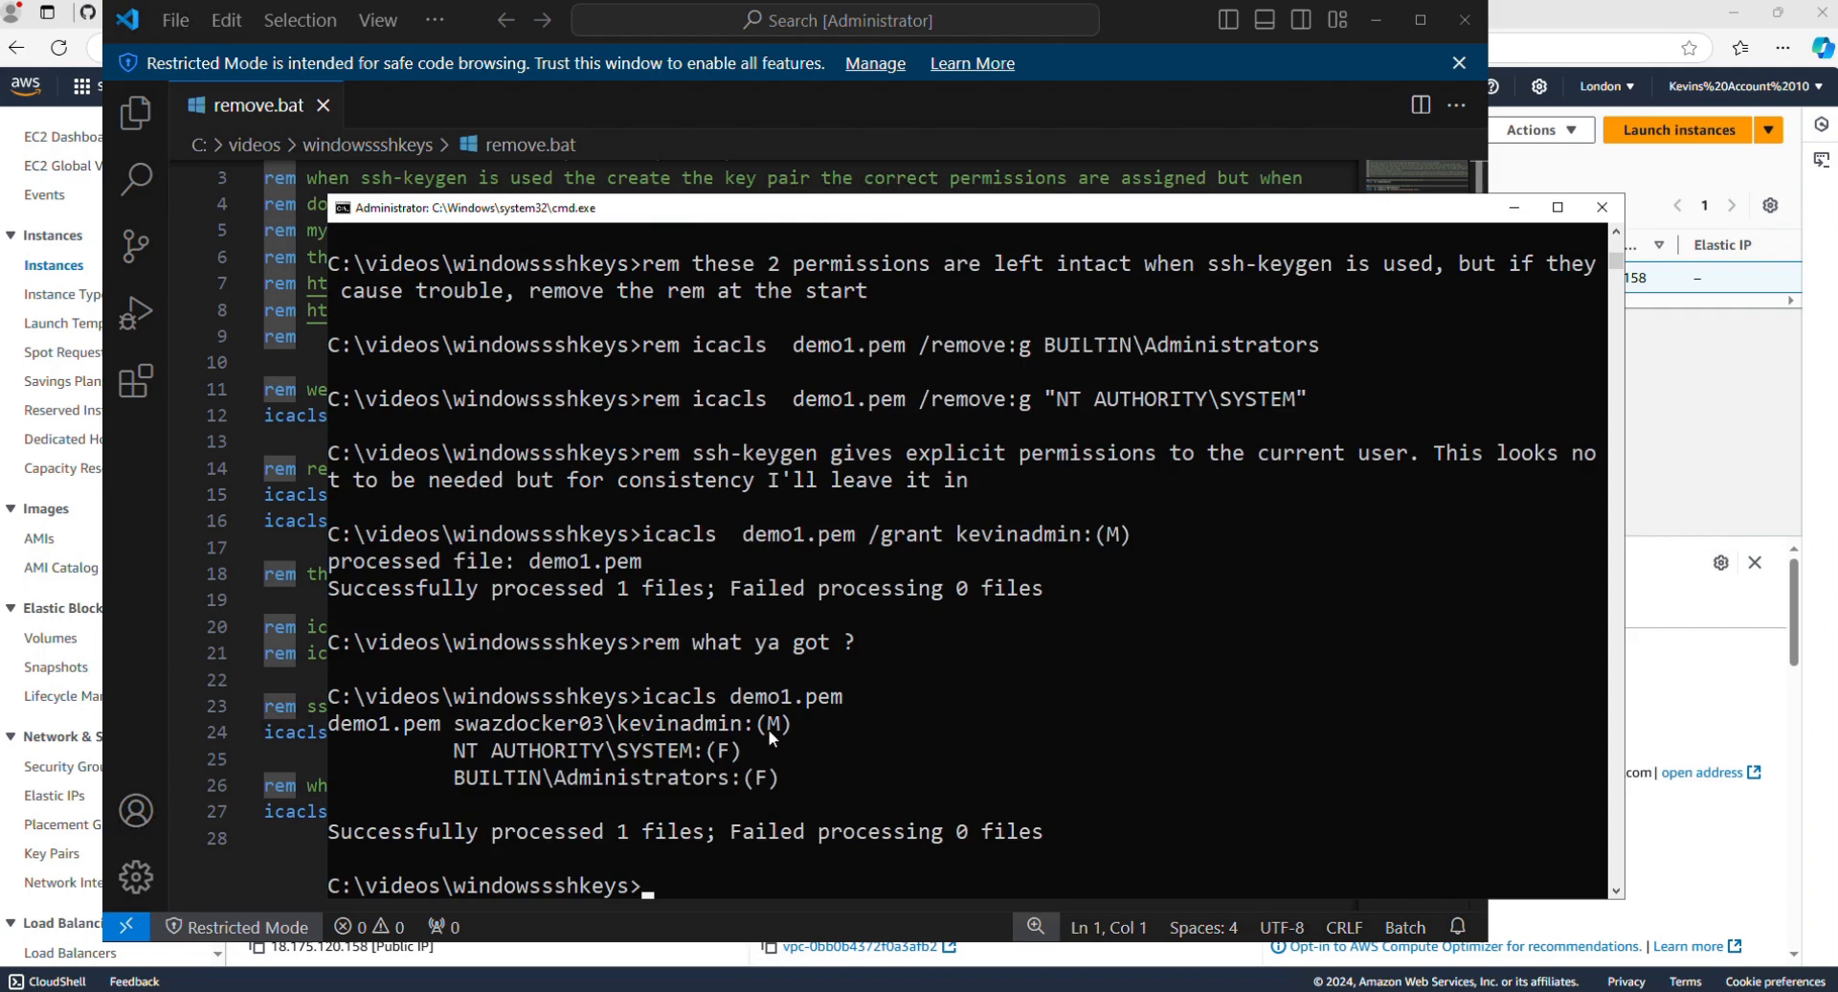
pyautogui.write('code remove.bat')
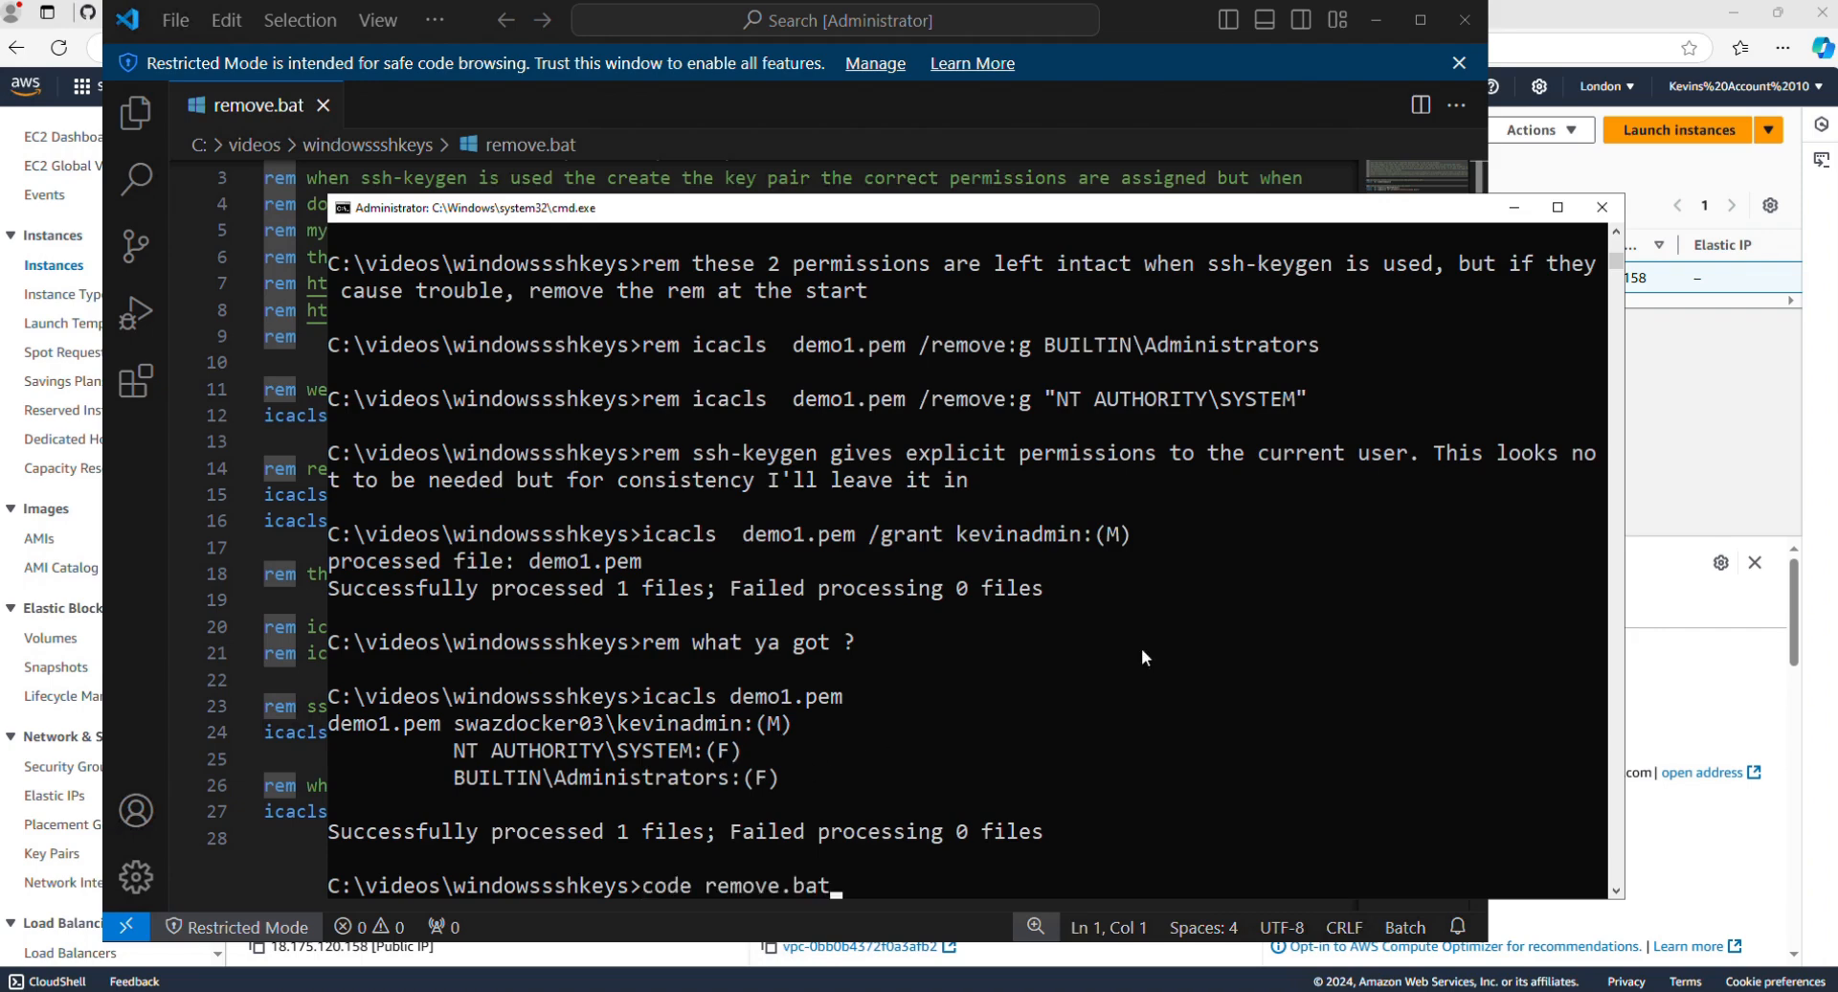
pyautogui.press('Up')
pyautogui.press('Up')
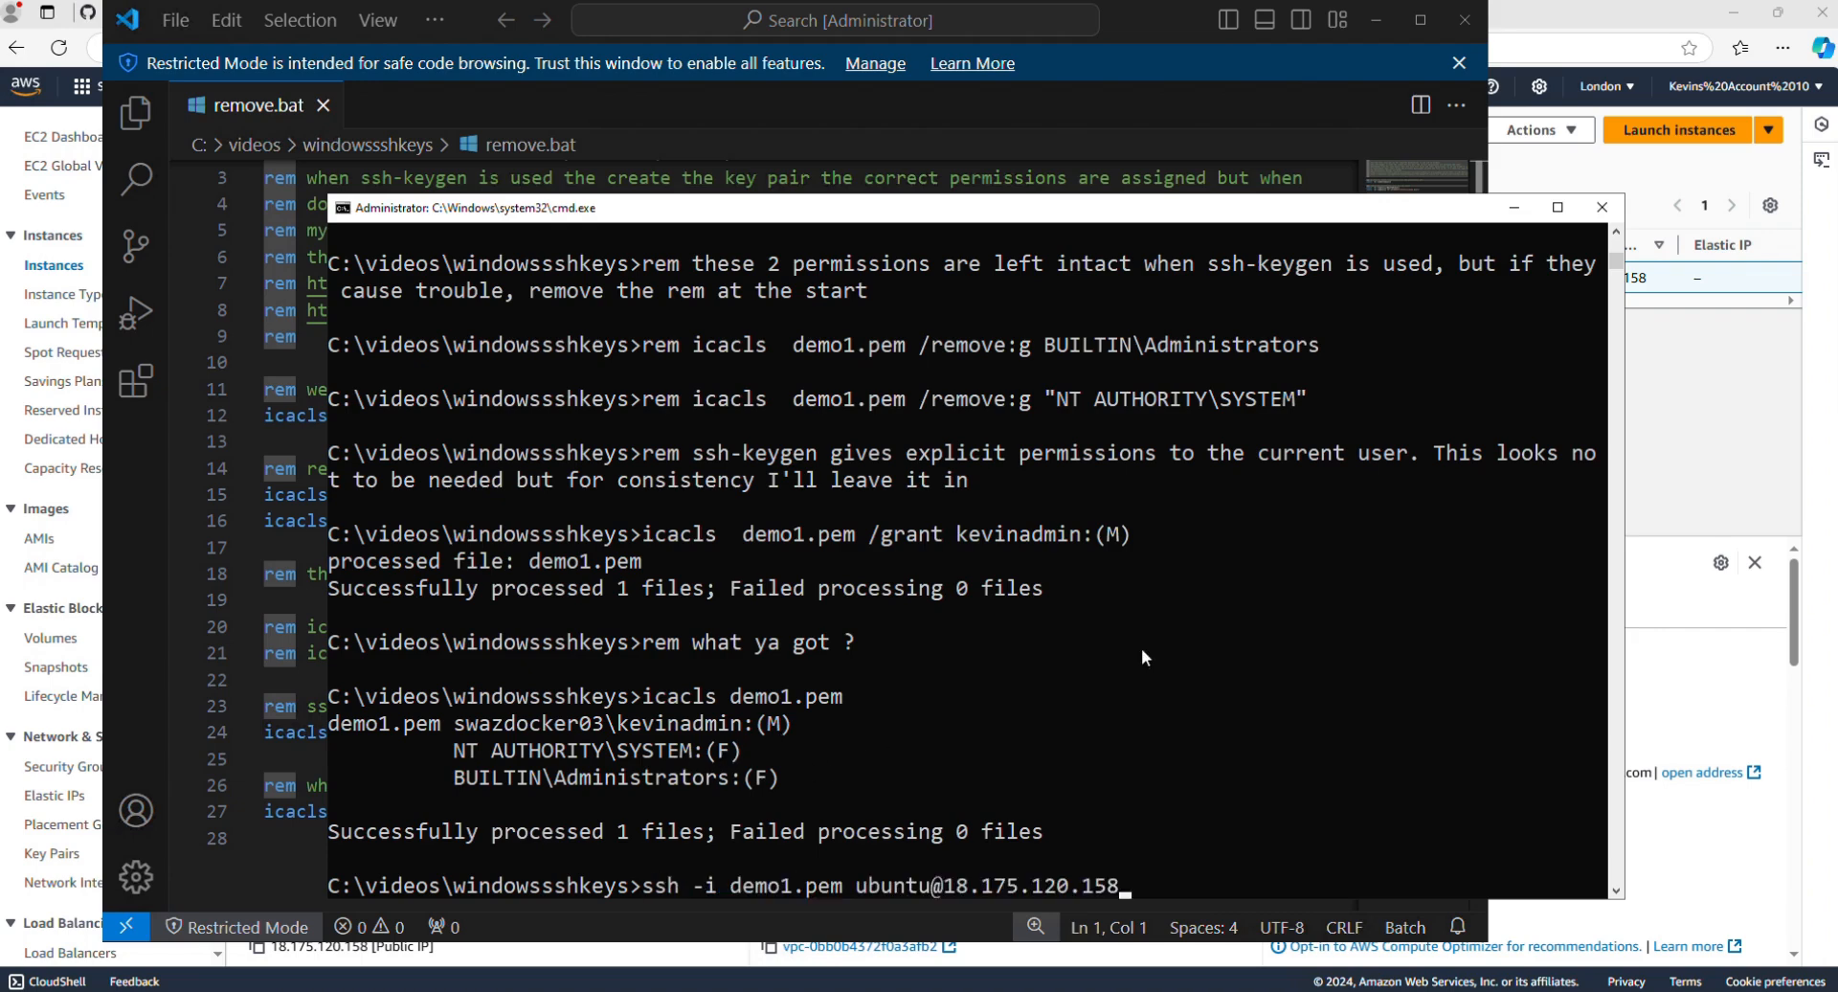
pyautogui.press('Return')
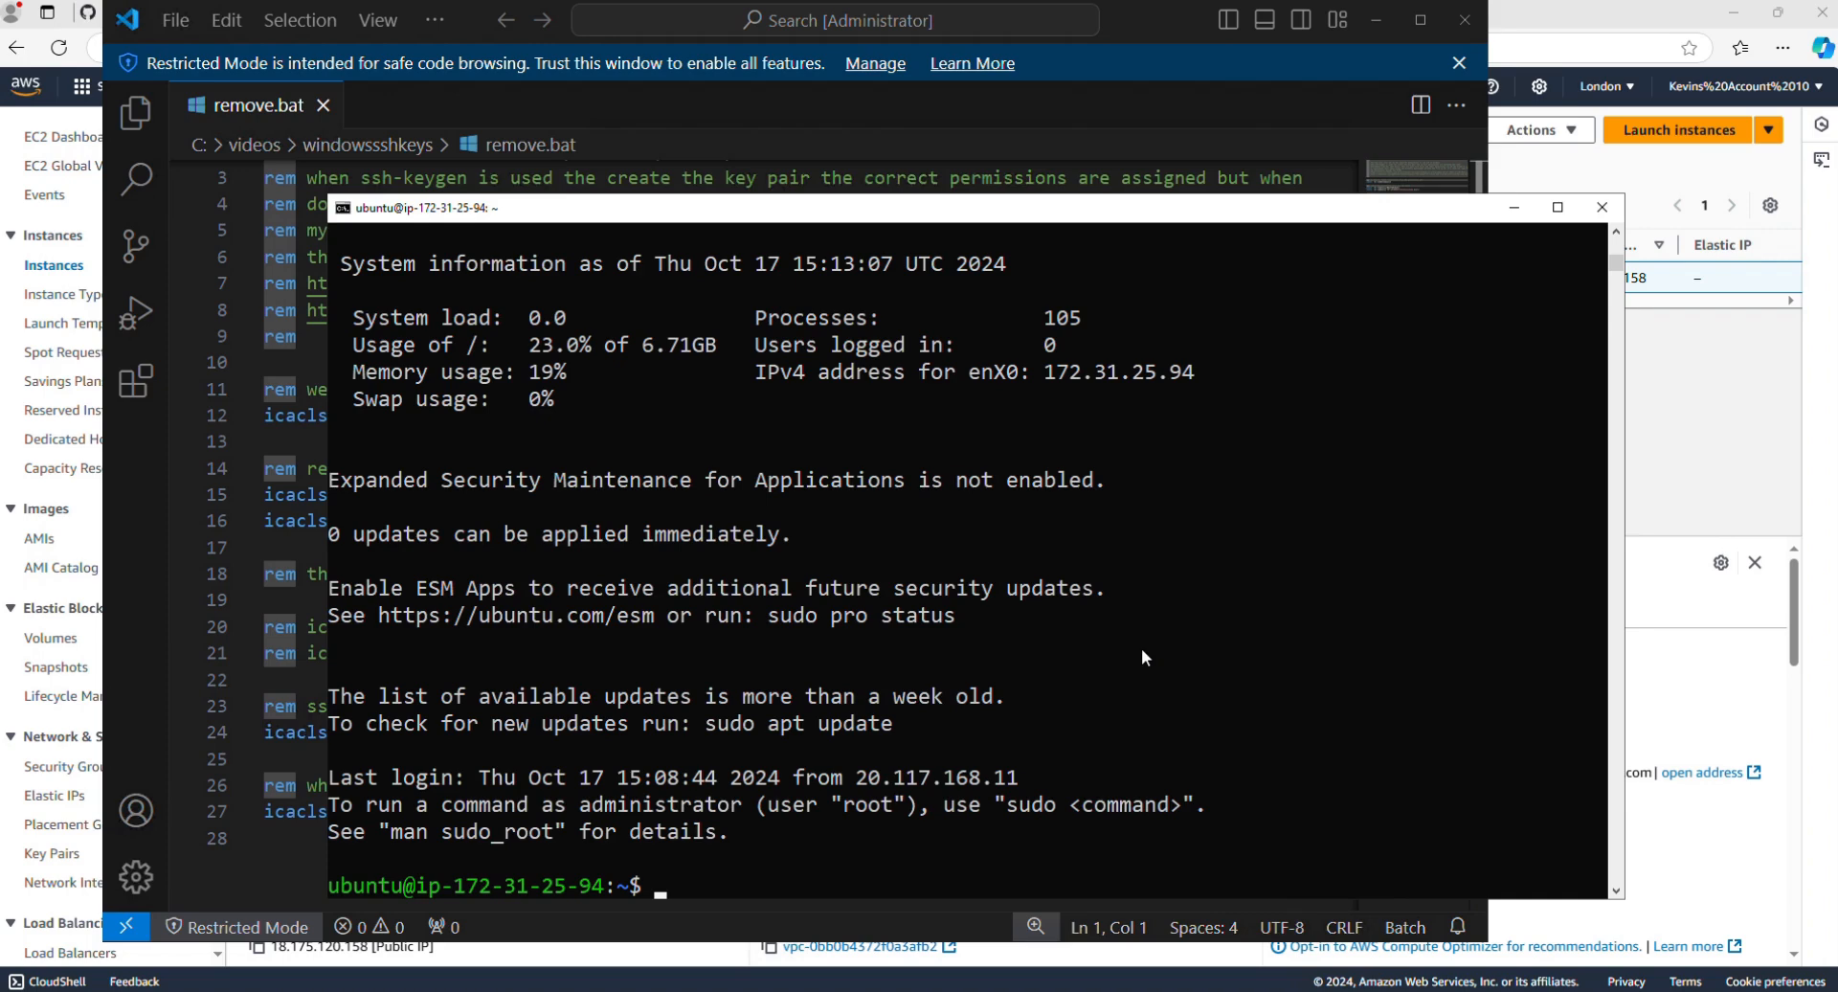
pyautogui.write('exit')
pyautogui.press('Return')
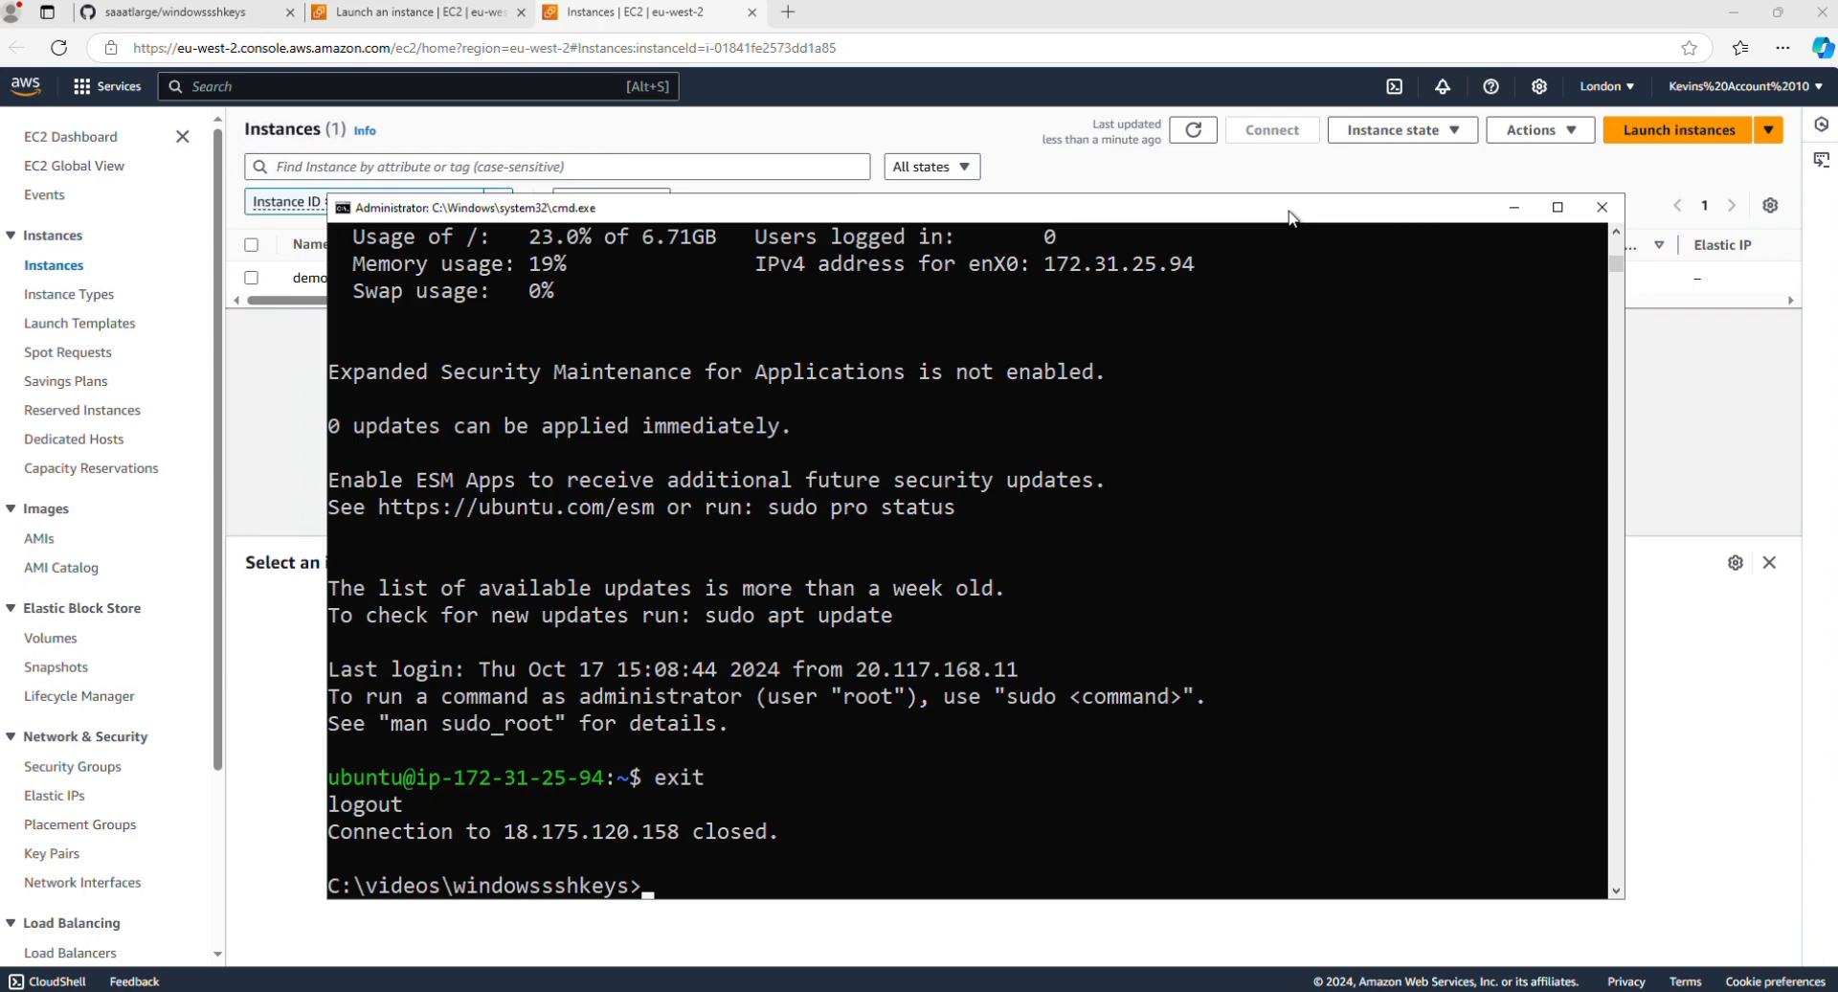
# Step: List the files in the windowssshkeys folder again with dir
pyautogui.moveTo(1206, 2)
pyautogui.write('m')
pyautogui.press('BackSpace')
pyautogui.write('diur')
pyautogui.press('Return')
pyautogui.write('dir')
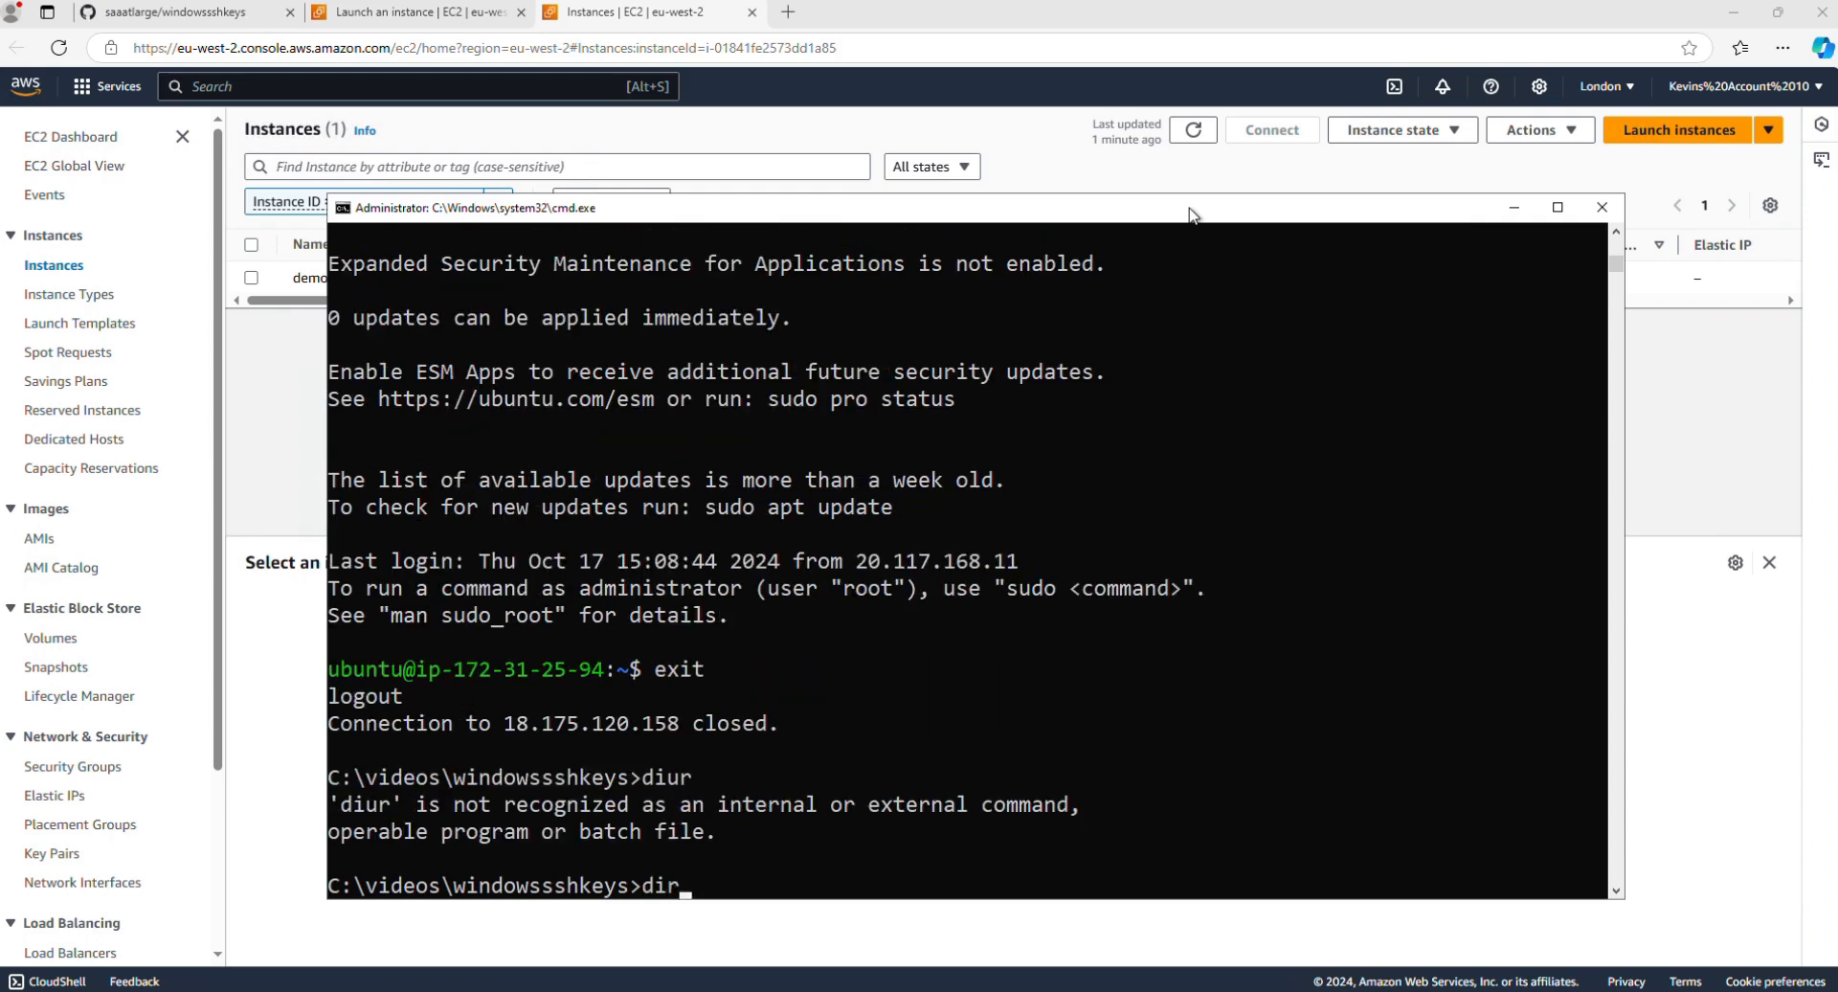
pyautogui.press('Return')
# Step: Display the contents of makeakey.bat with the more command
pyautogui.write('mr')
pyautogui.press('BackSpace')
pyautogui.write('ore make')
pyautogui.press('Tab')
pyautogui.press('Return')
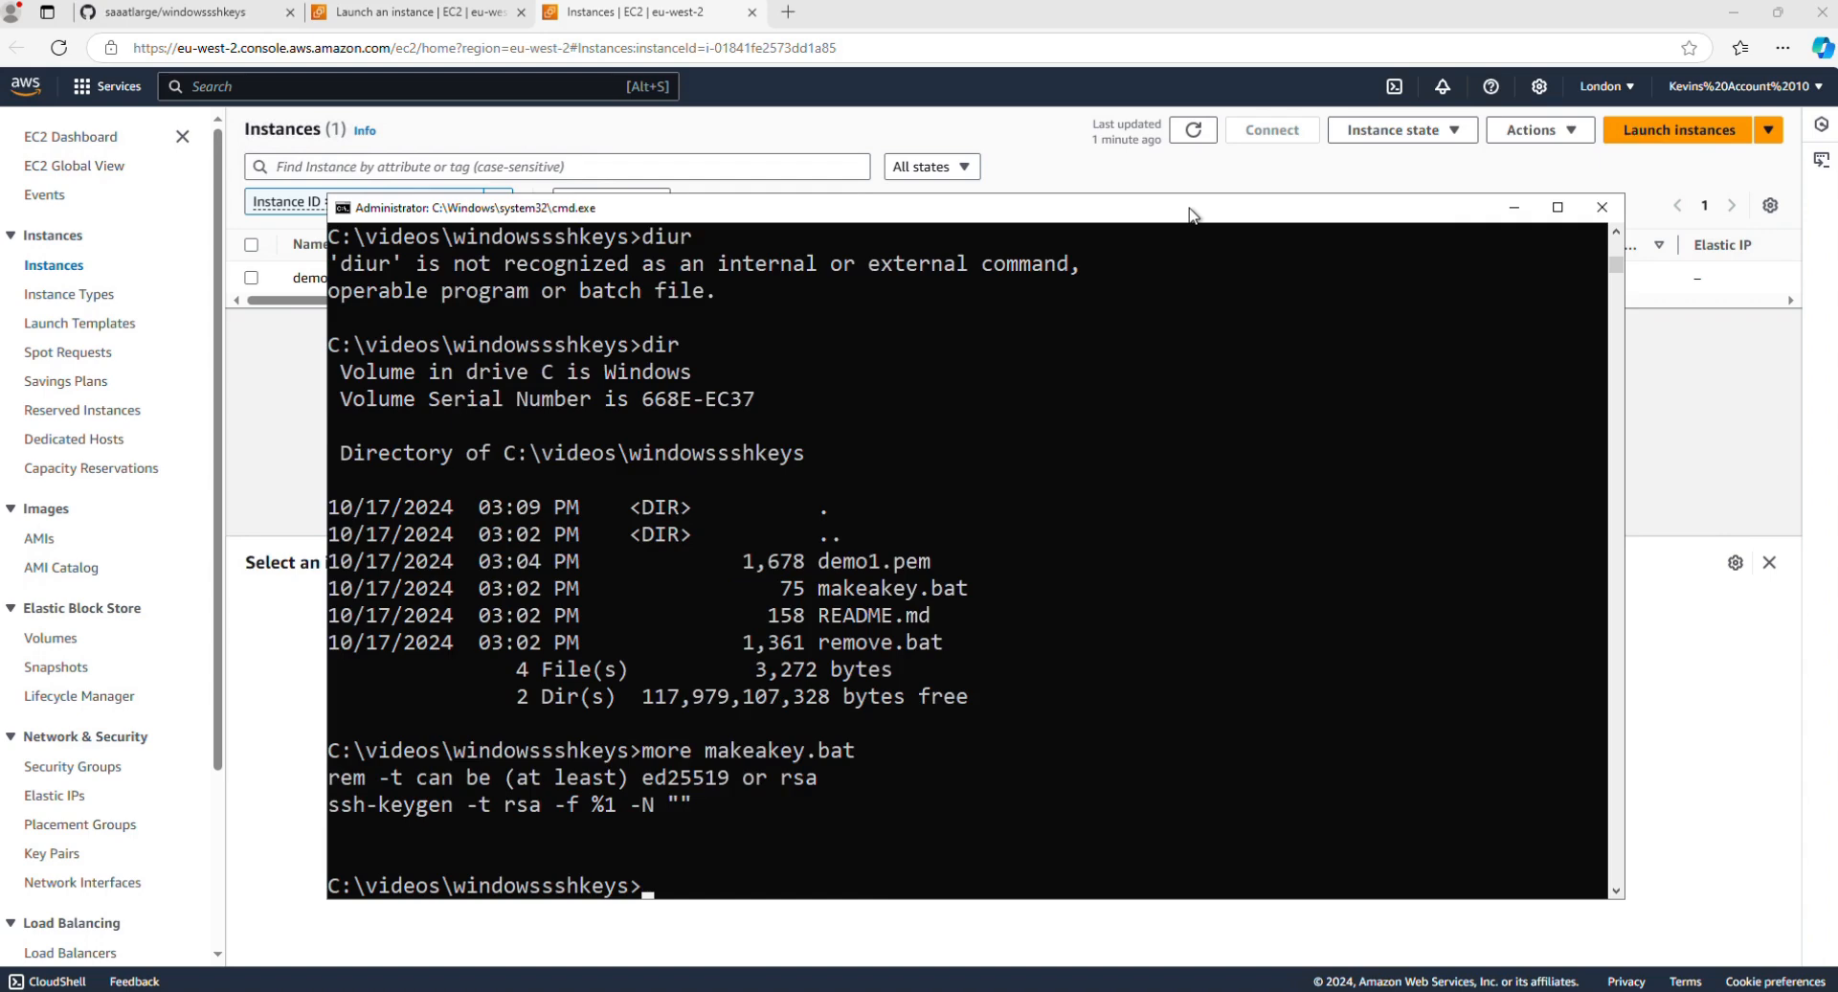
# Step: Run makeakey.bat with the name demo2 to generate a key pair, and list the folder's files
pyautogui.write('makeakey.bat de')
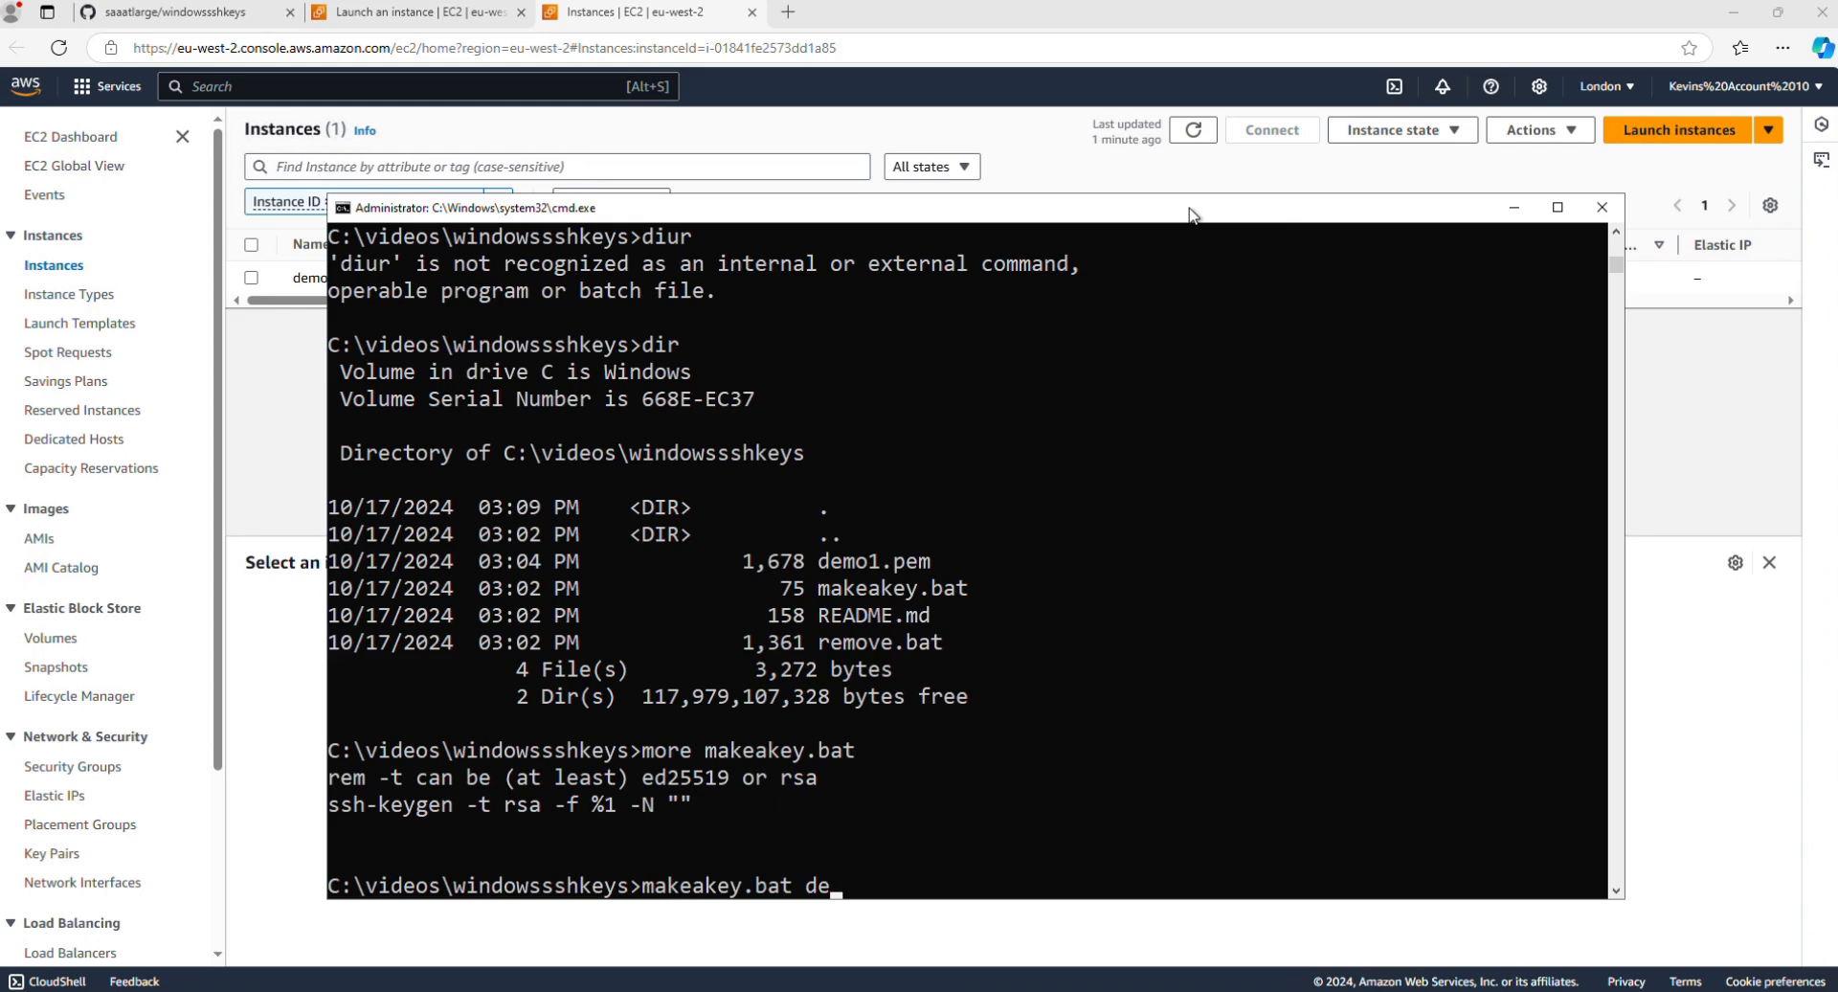
pyautogui.write('mo2')
pyautogui.press('Return')
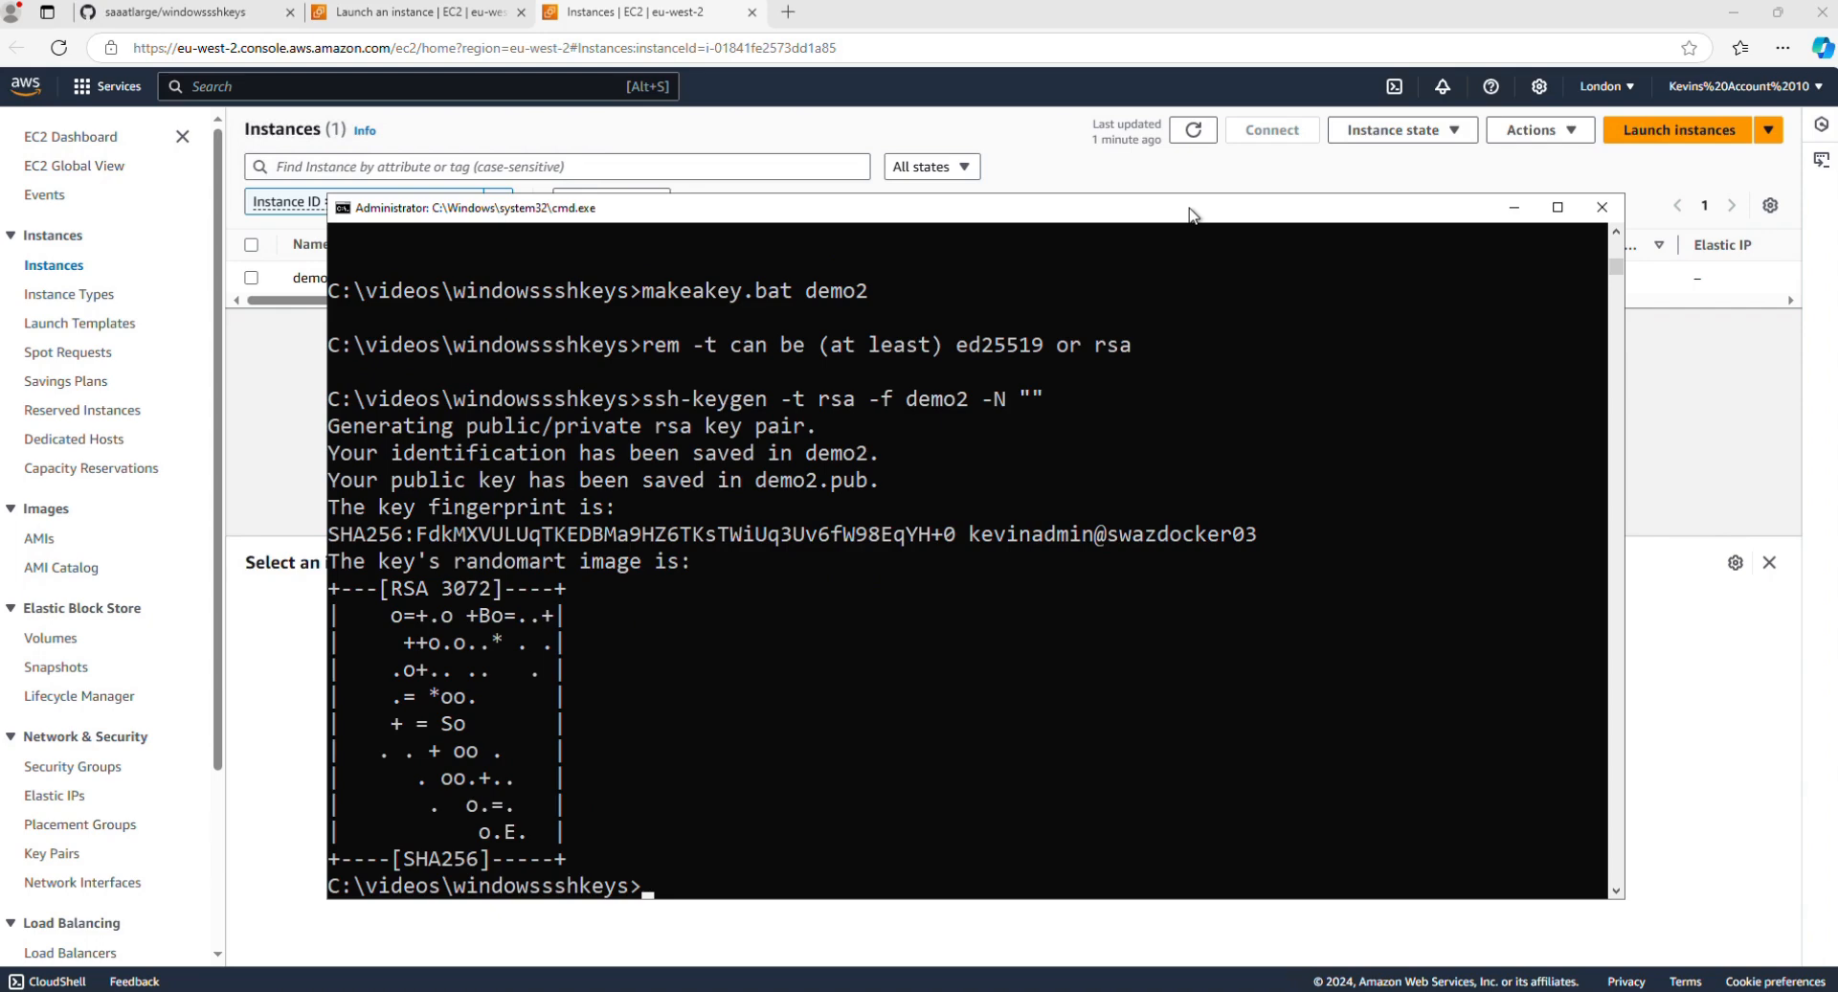
pyautogui.write('dir')
pyautogui.press('Return')
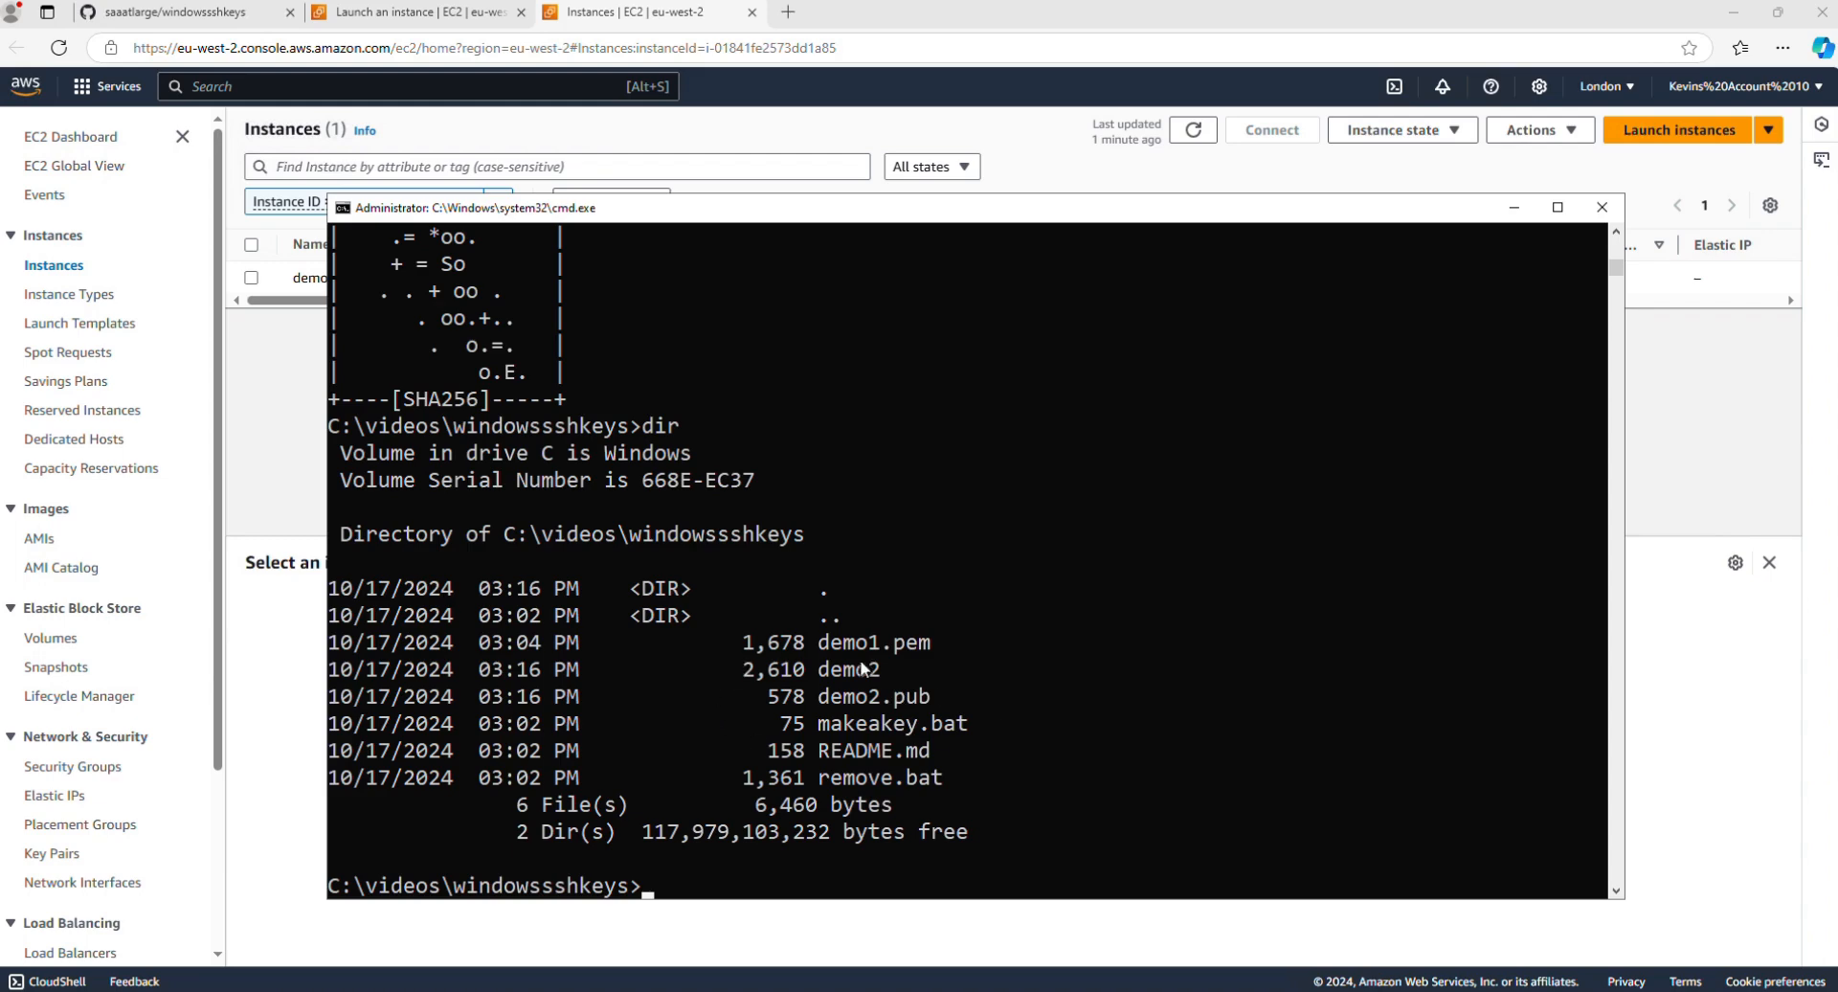
# Step: Switch to the EC2 console in the browser, start importing a key pair and name it demo2
pyautogui.click(1222, 10)
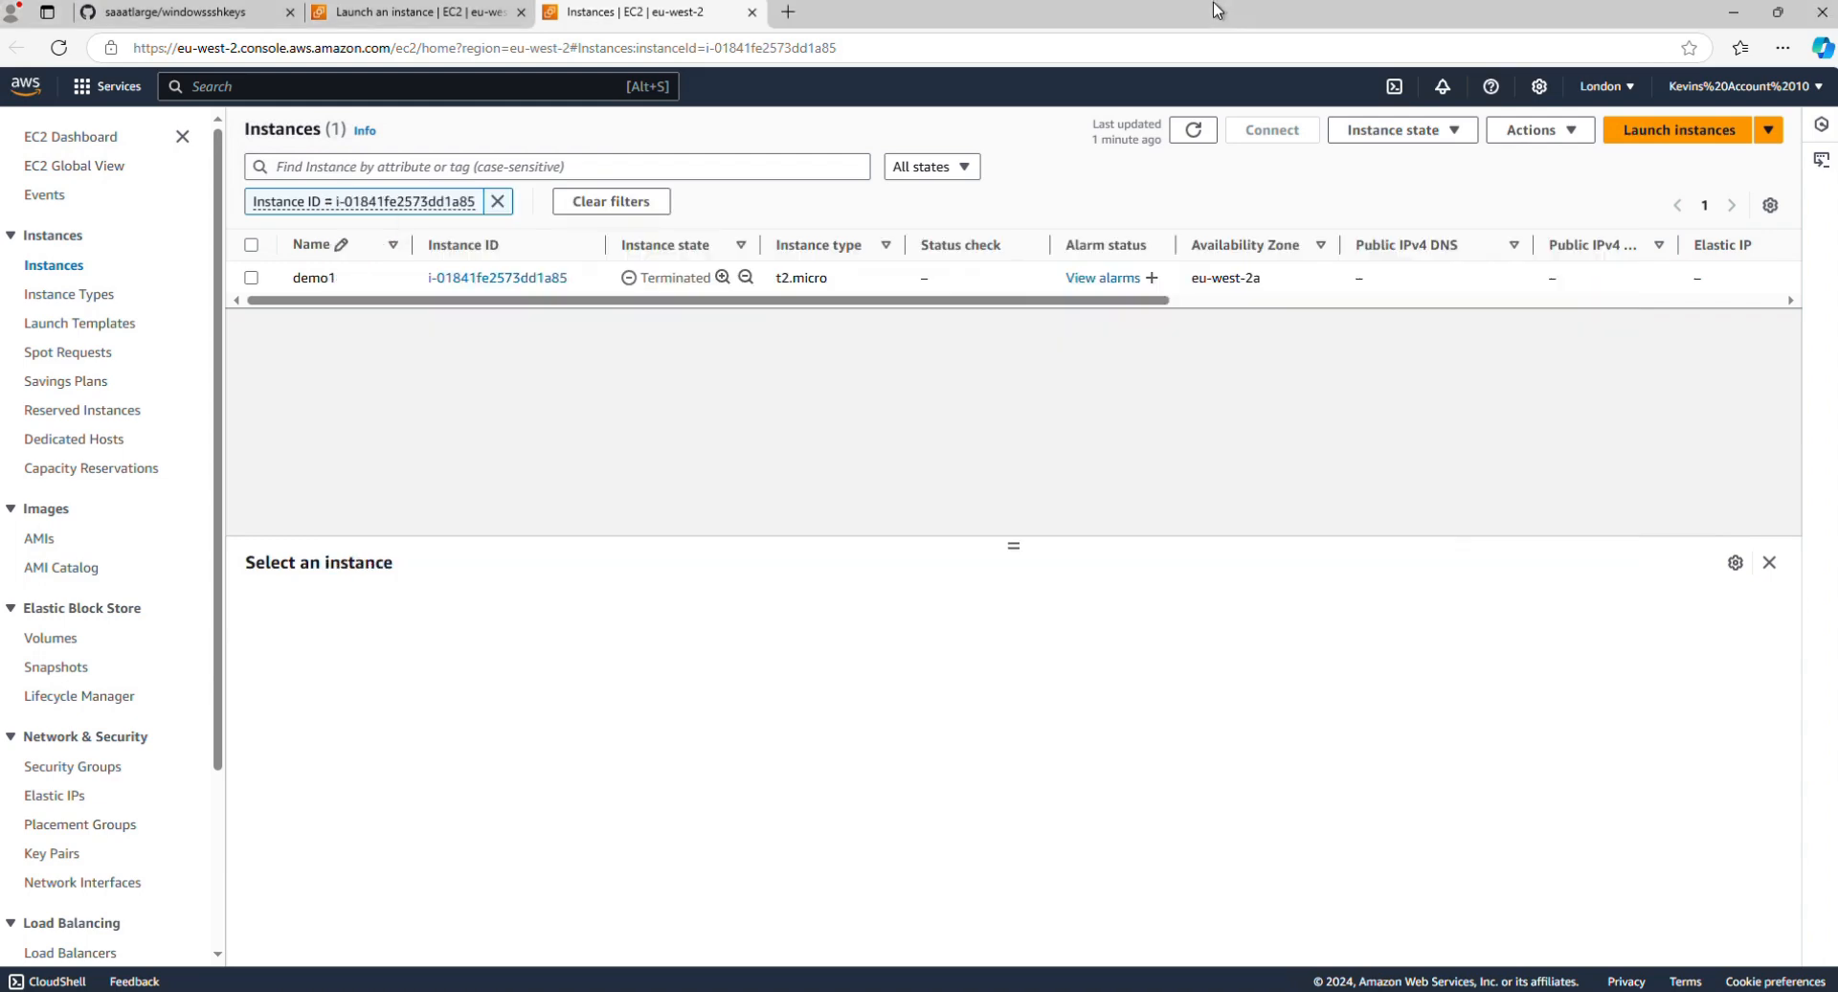
pyautogui.click(59, 853)
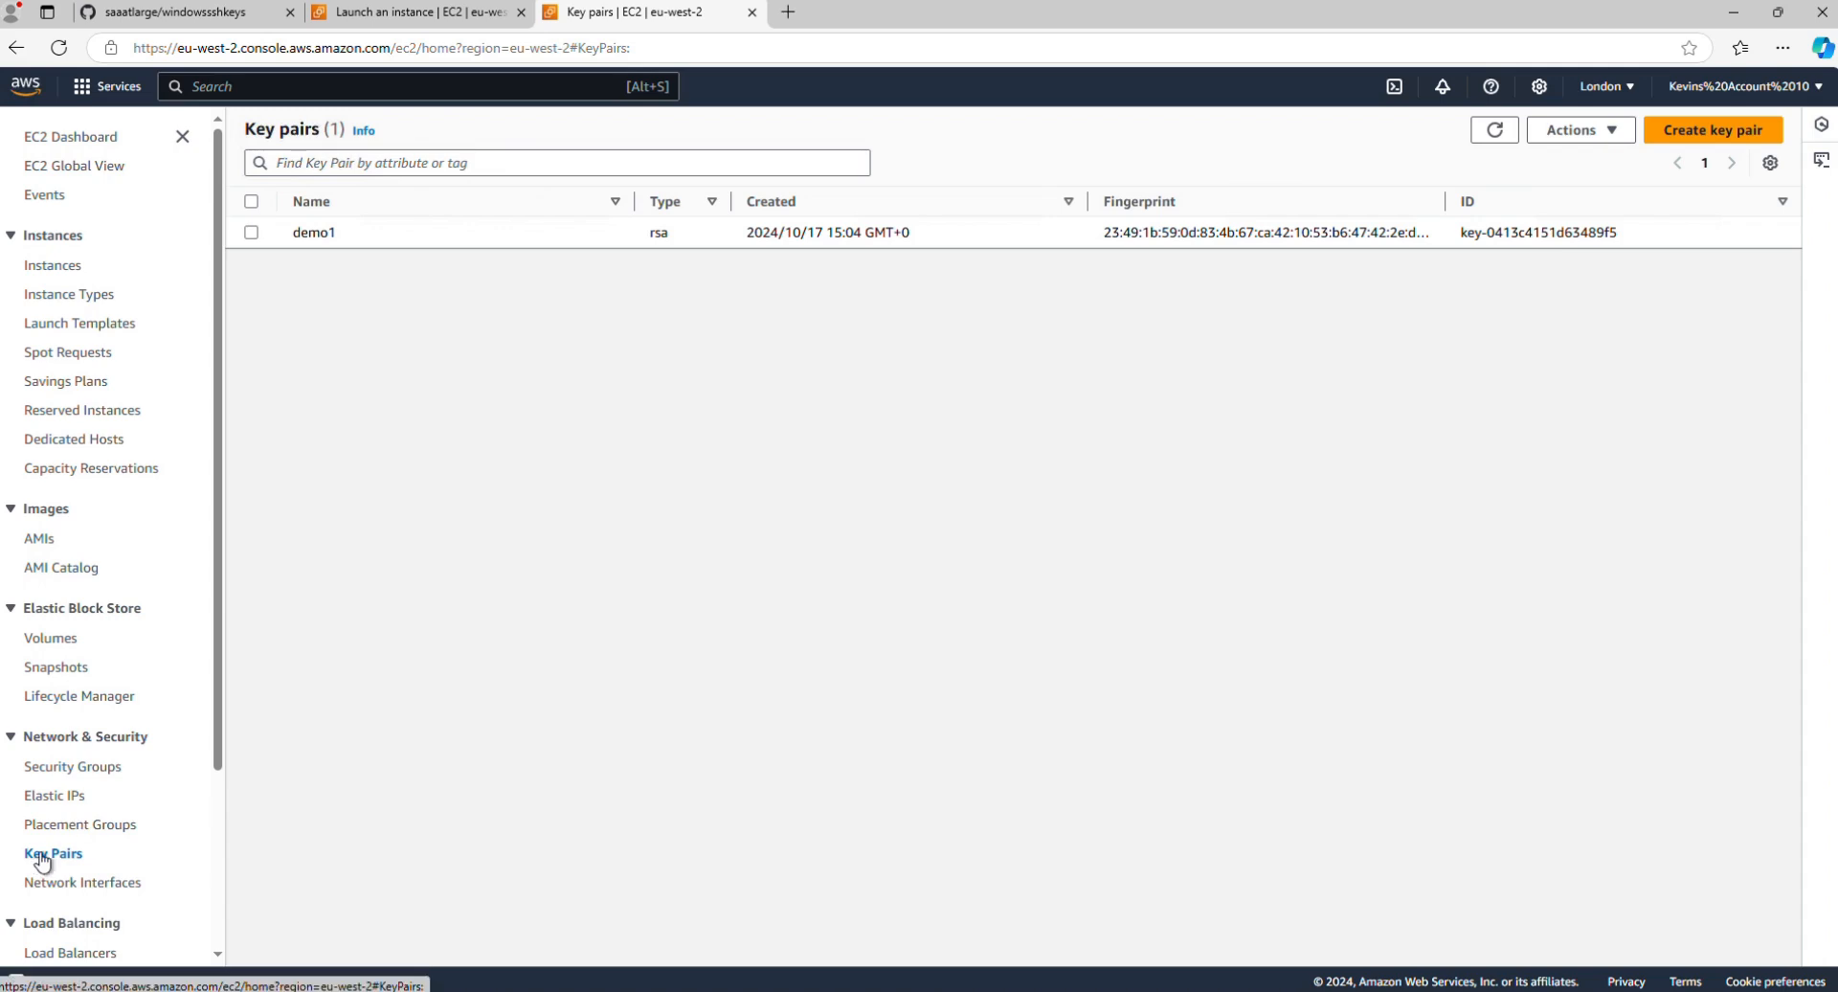
pyautogui.click(1579, 138)
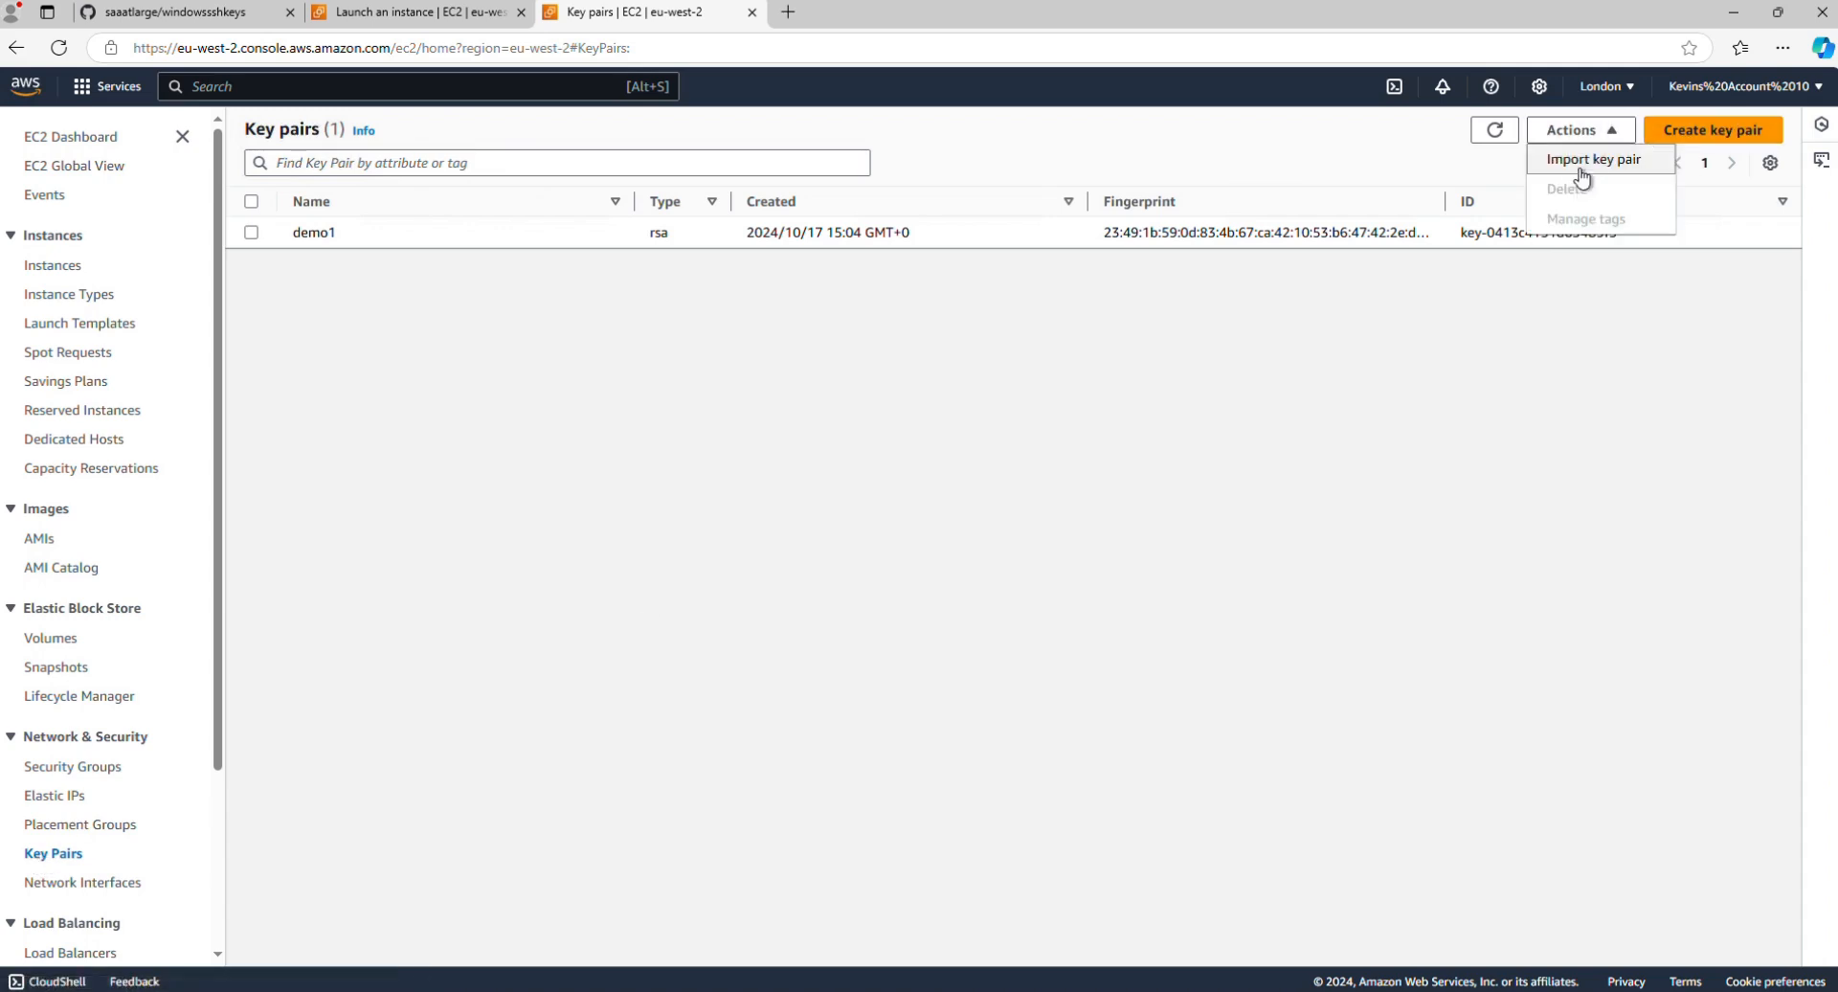
pyautogui.click(1575, 164)
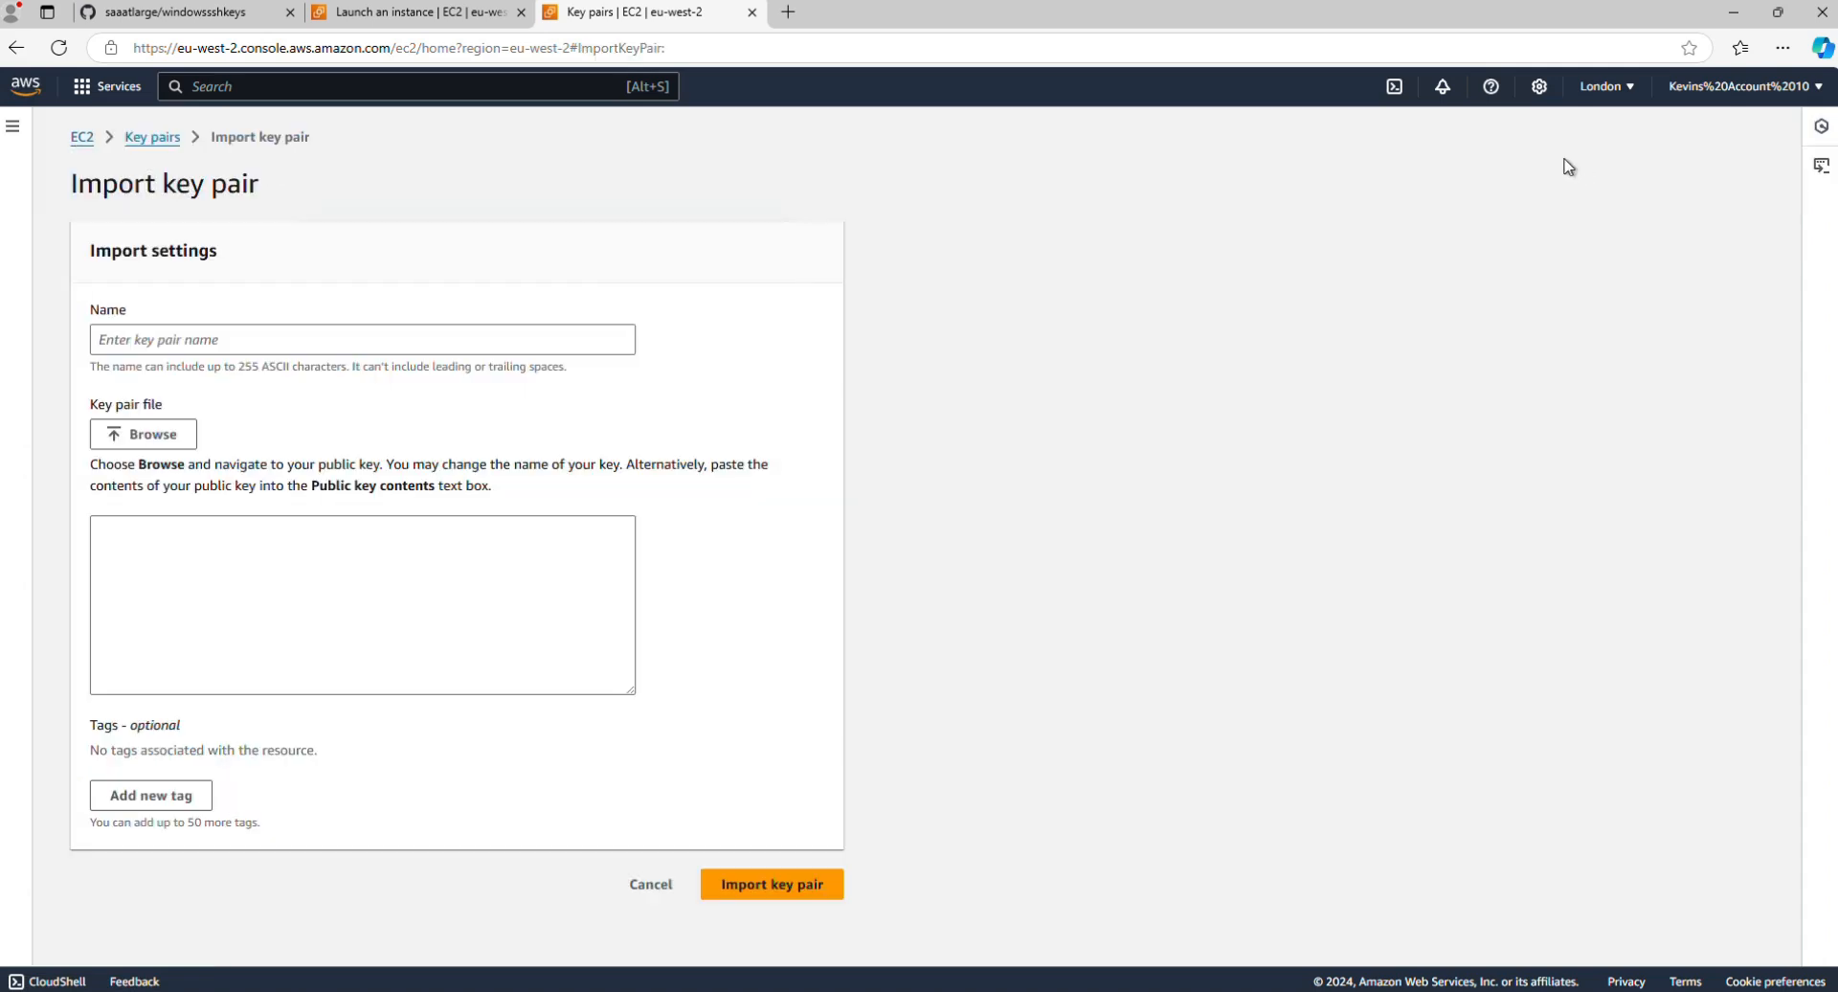
pyautogui.click(236, 339)
pyautogui.write('demo2')
# Step: Load the public key file demo2.pub from C:\videos\windowssshkeys and import it as the demo2 key pair
pyautogui.click(134, 433)
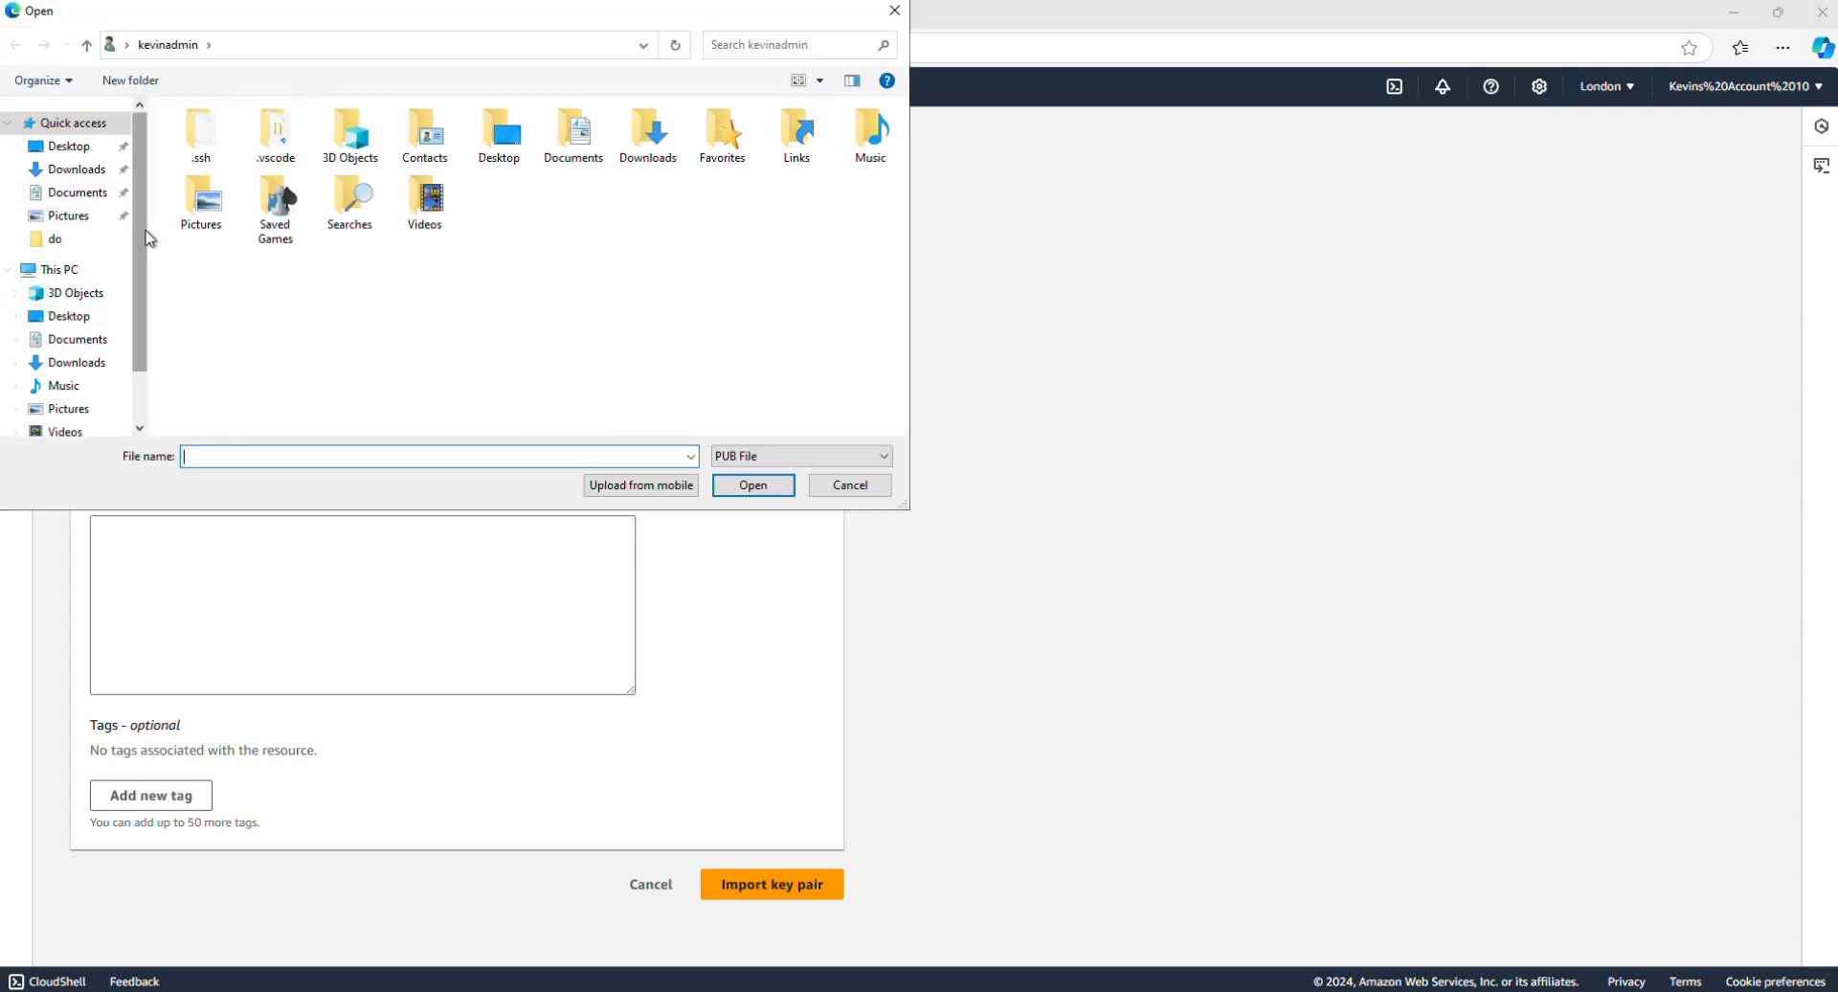
pyautogui.moveTo(145, 236); pyautogui.dragTo(144, 359)
pyautogui.click(15, 371)
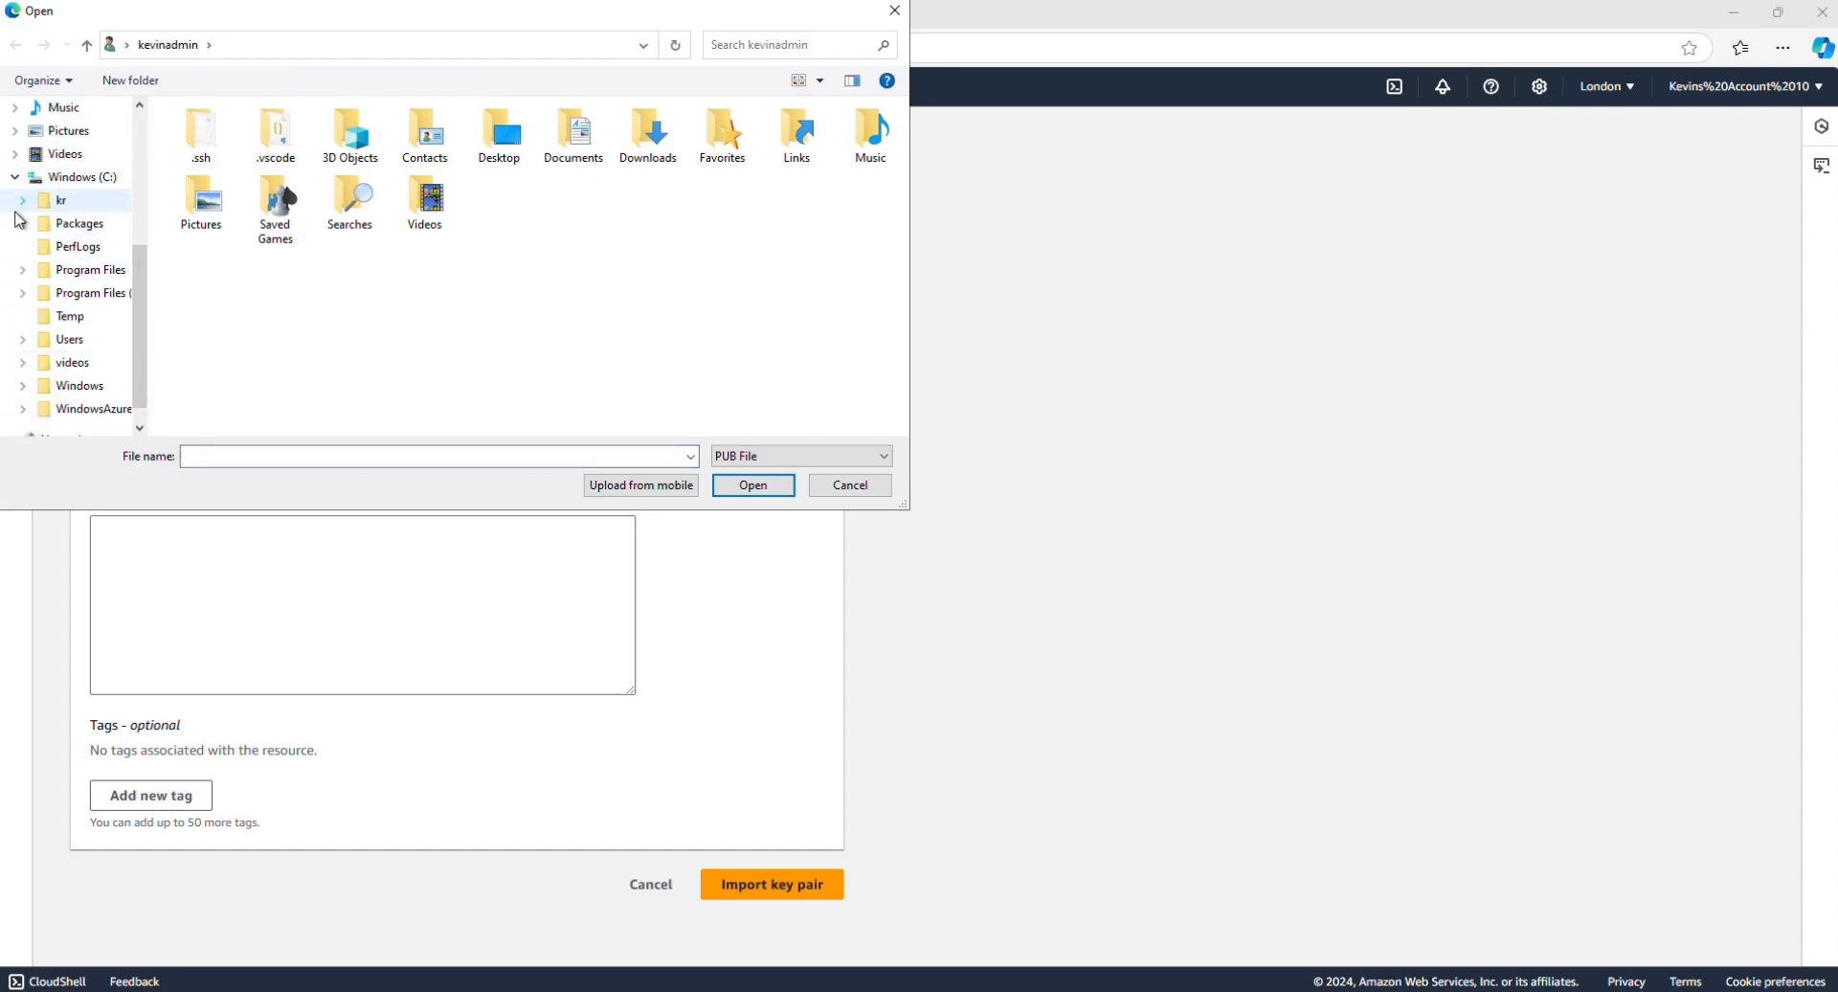
pyautogui.click(22, 363)
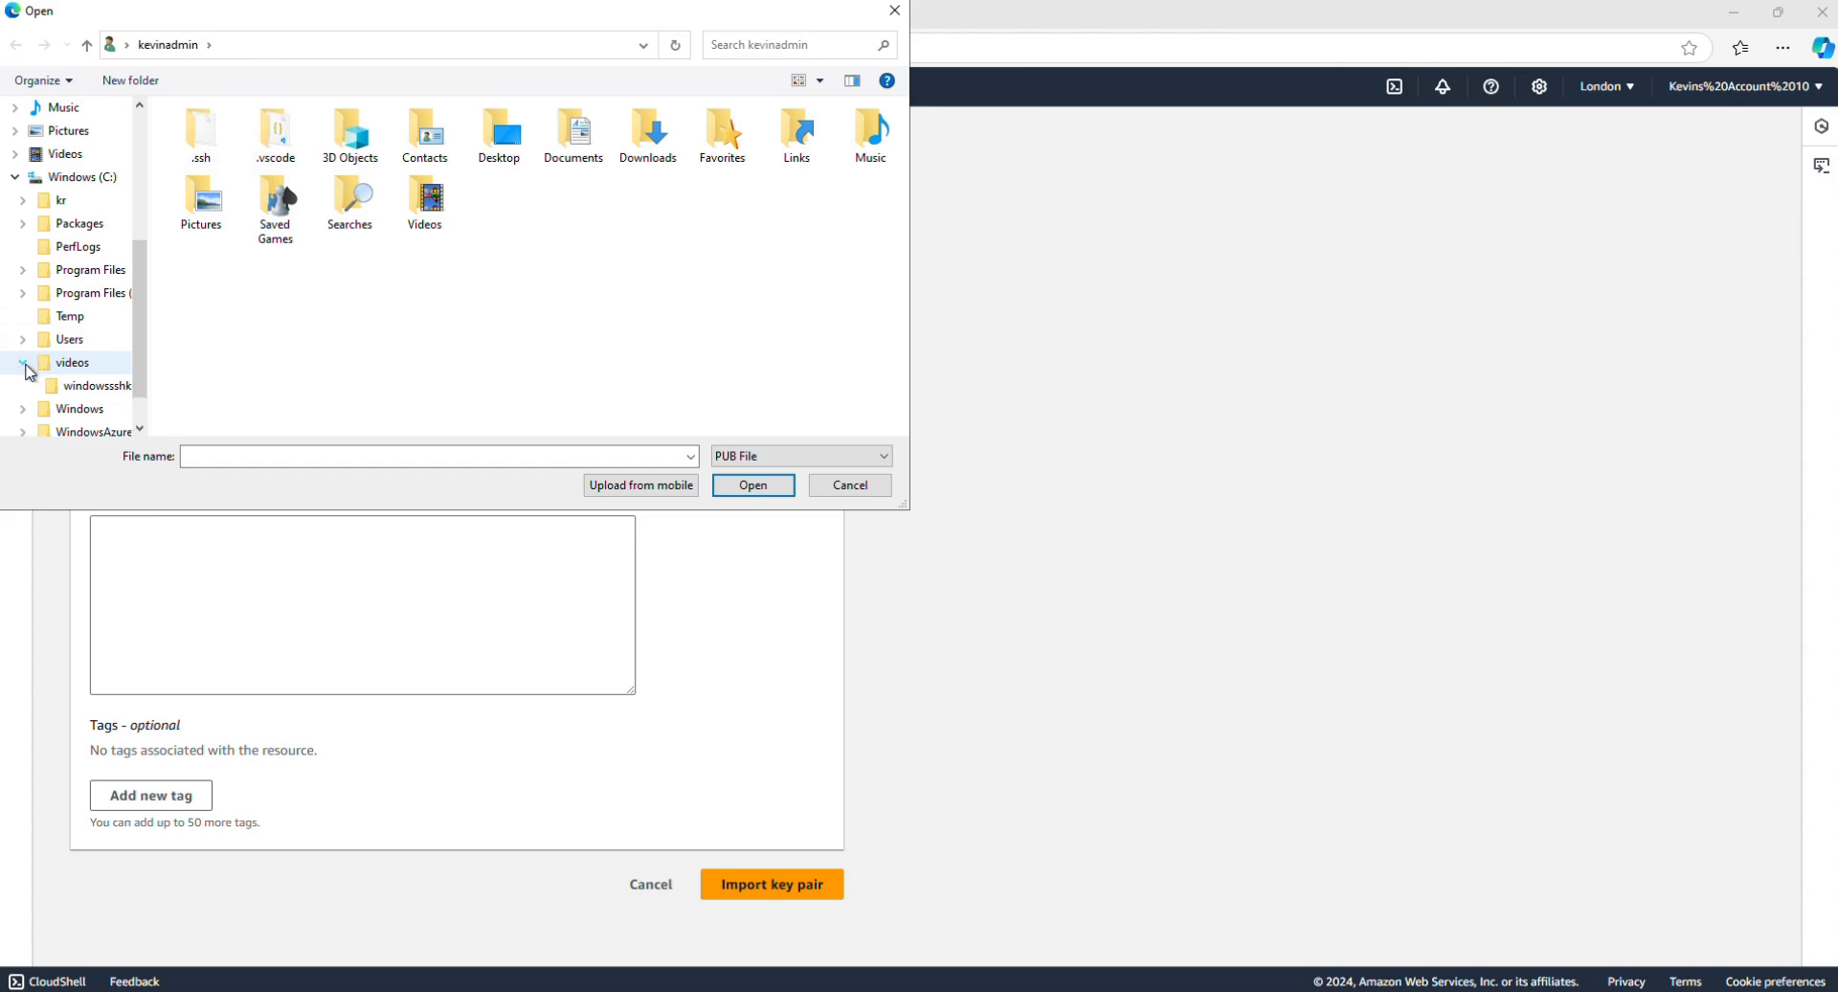
pyautogui.click(88, 388)
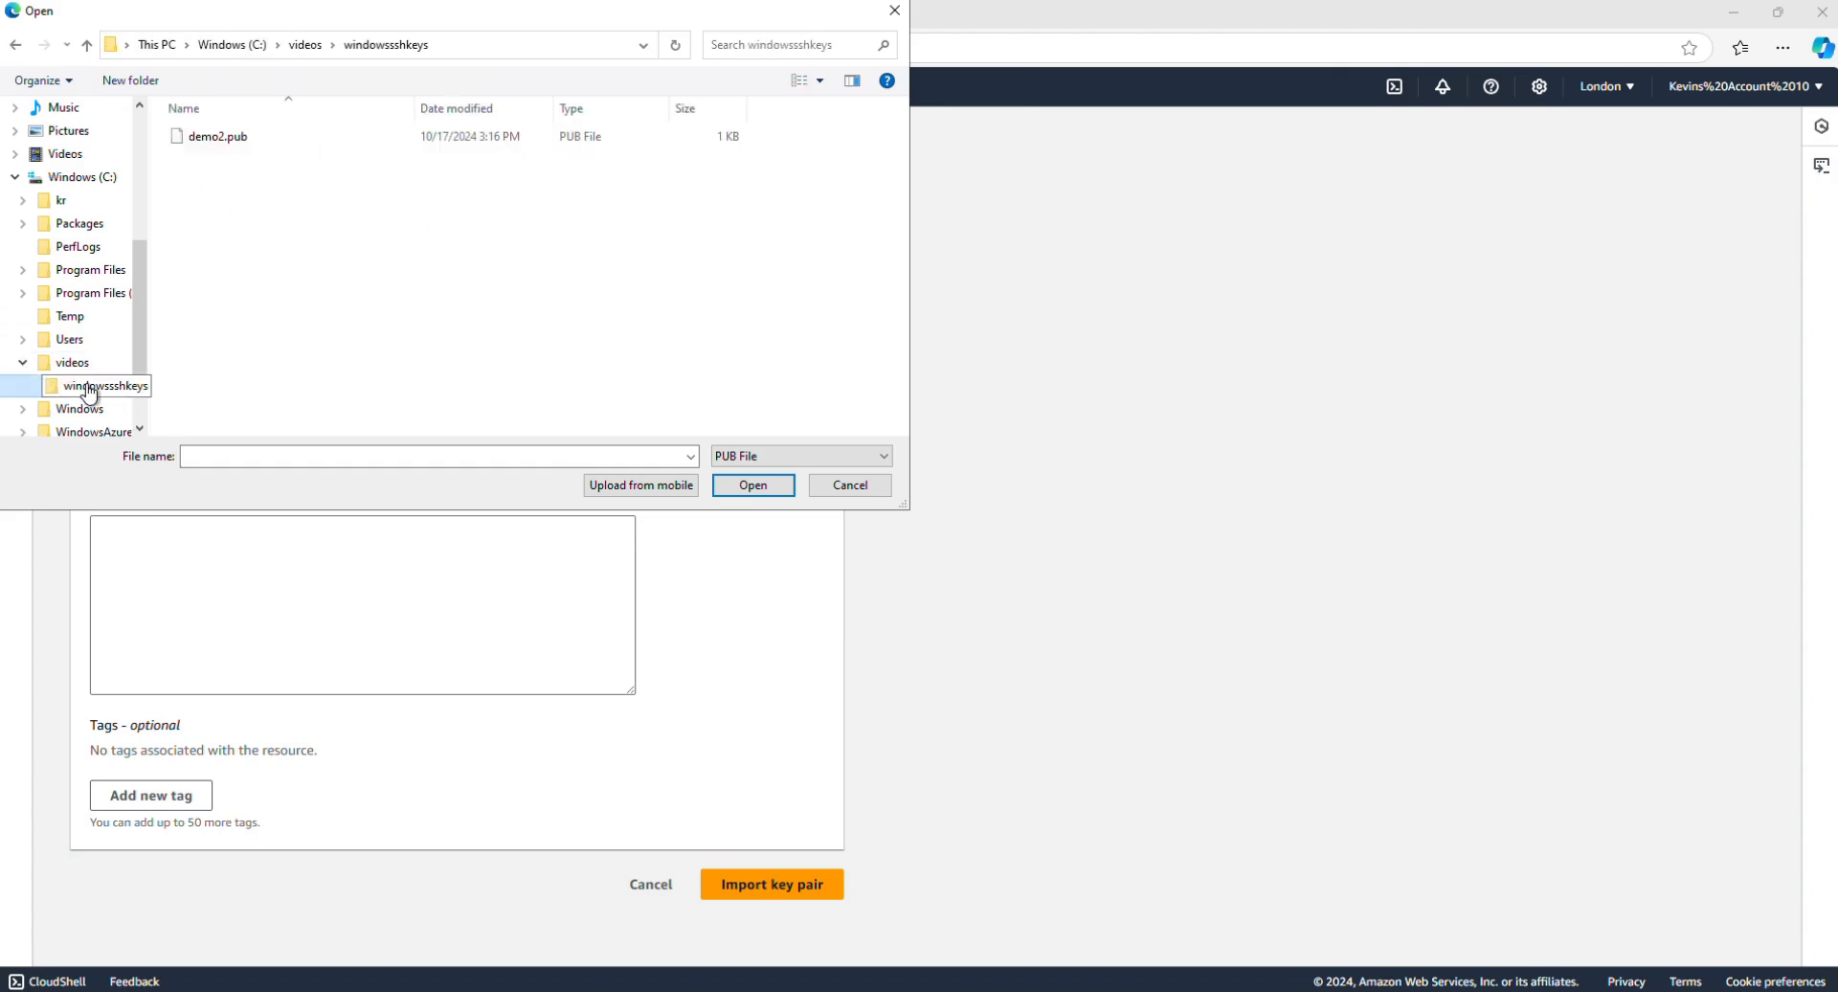
pyautogui.click(222, 143)
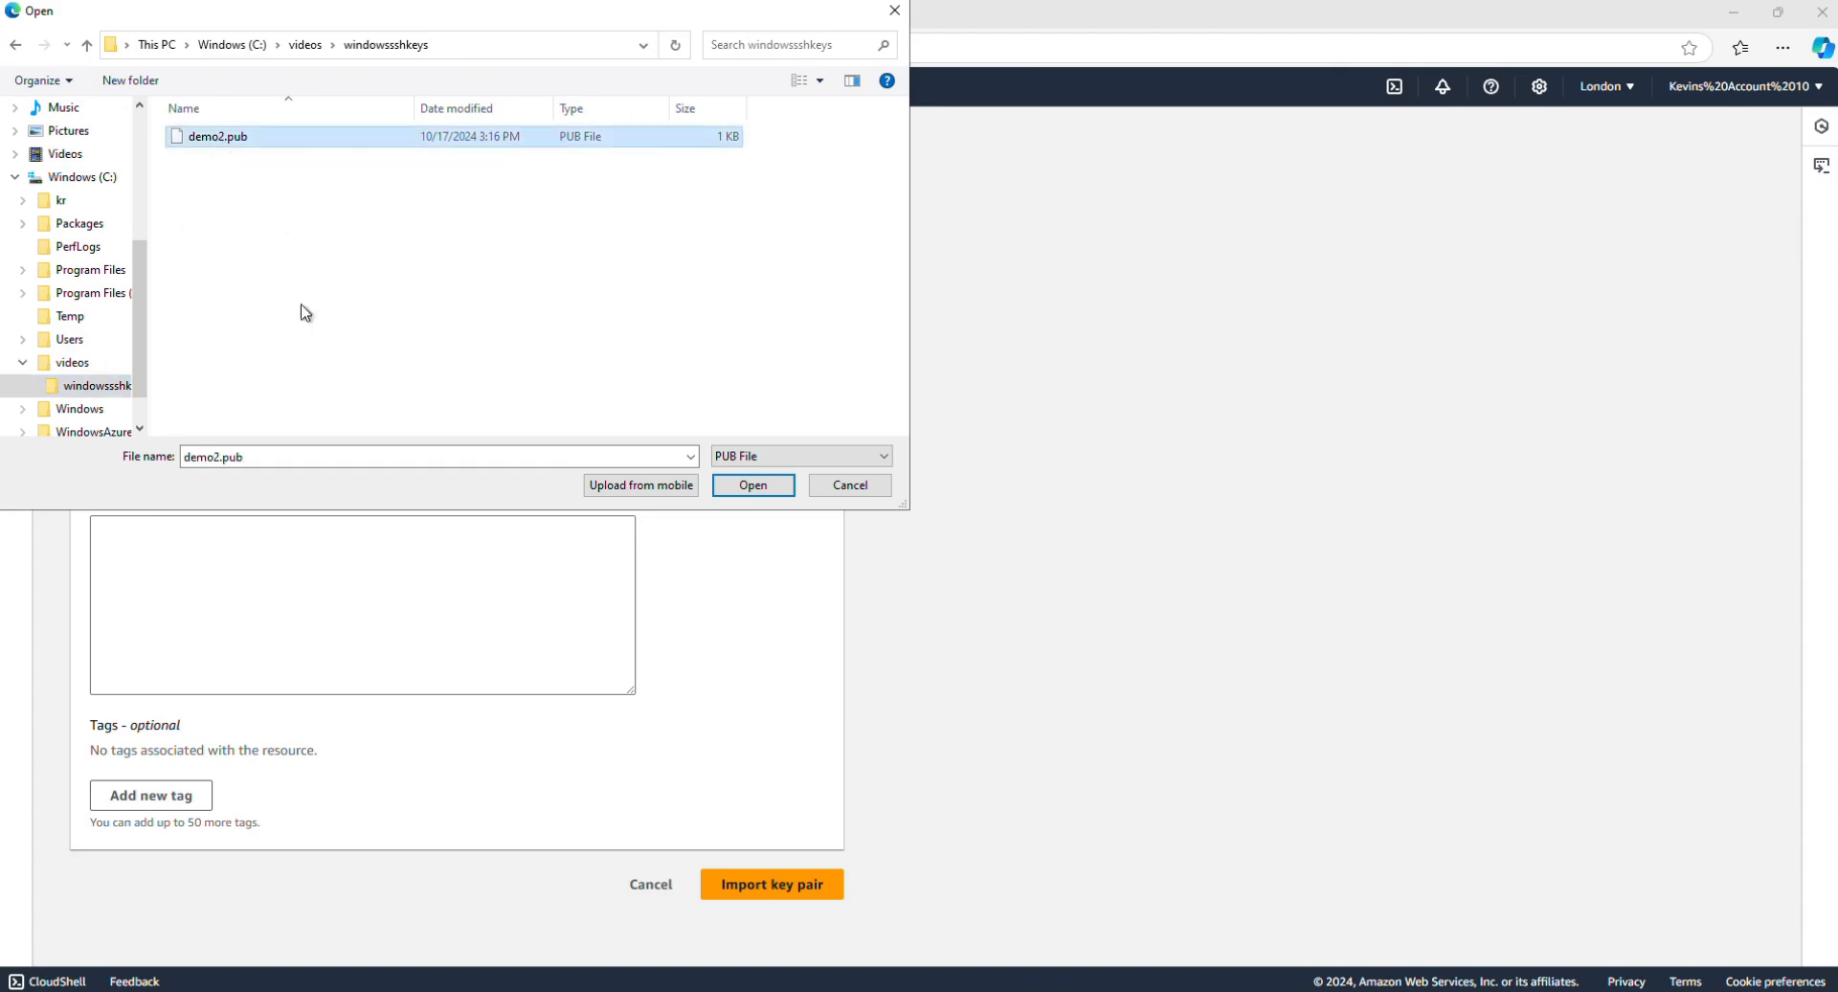
pyautogui.click(752, 484)
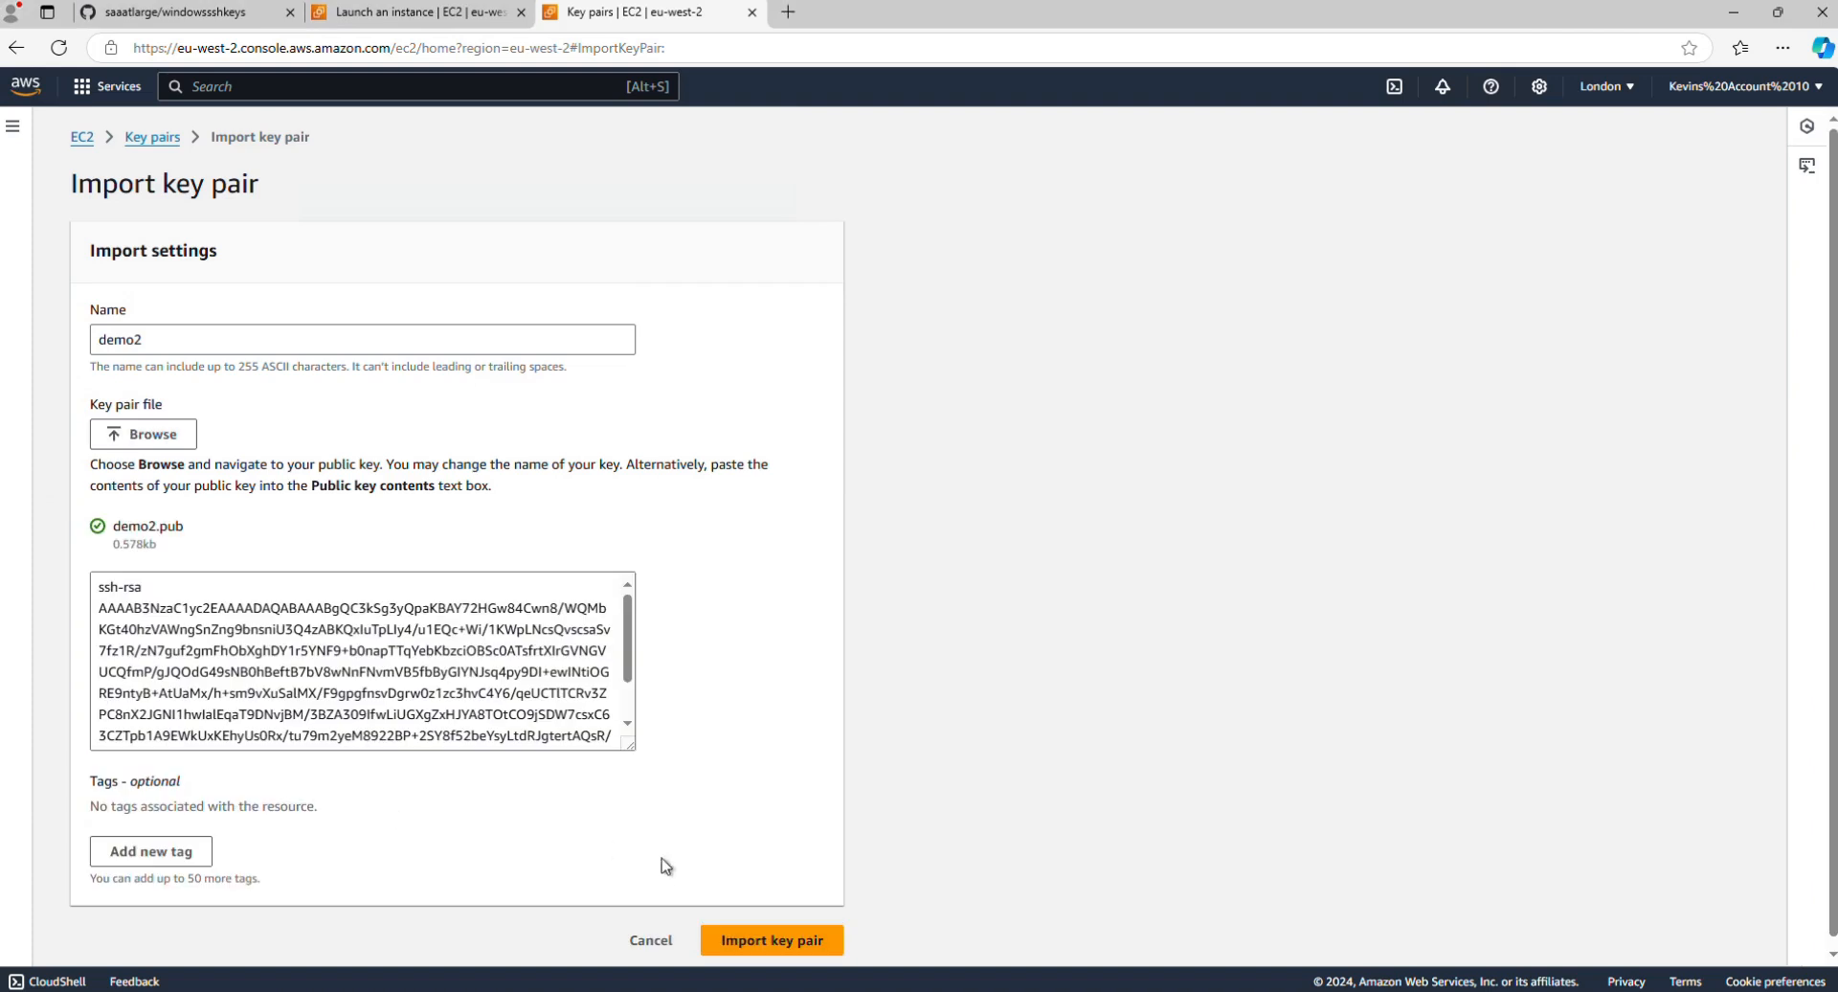
pyautogui.scroll(-1, 662, 857)
pyautogui.click(777, 926)
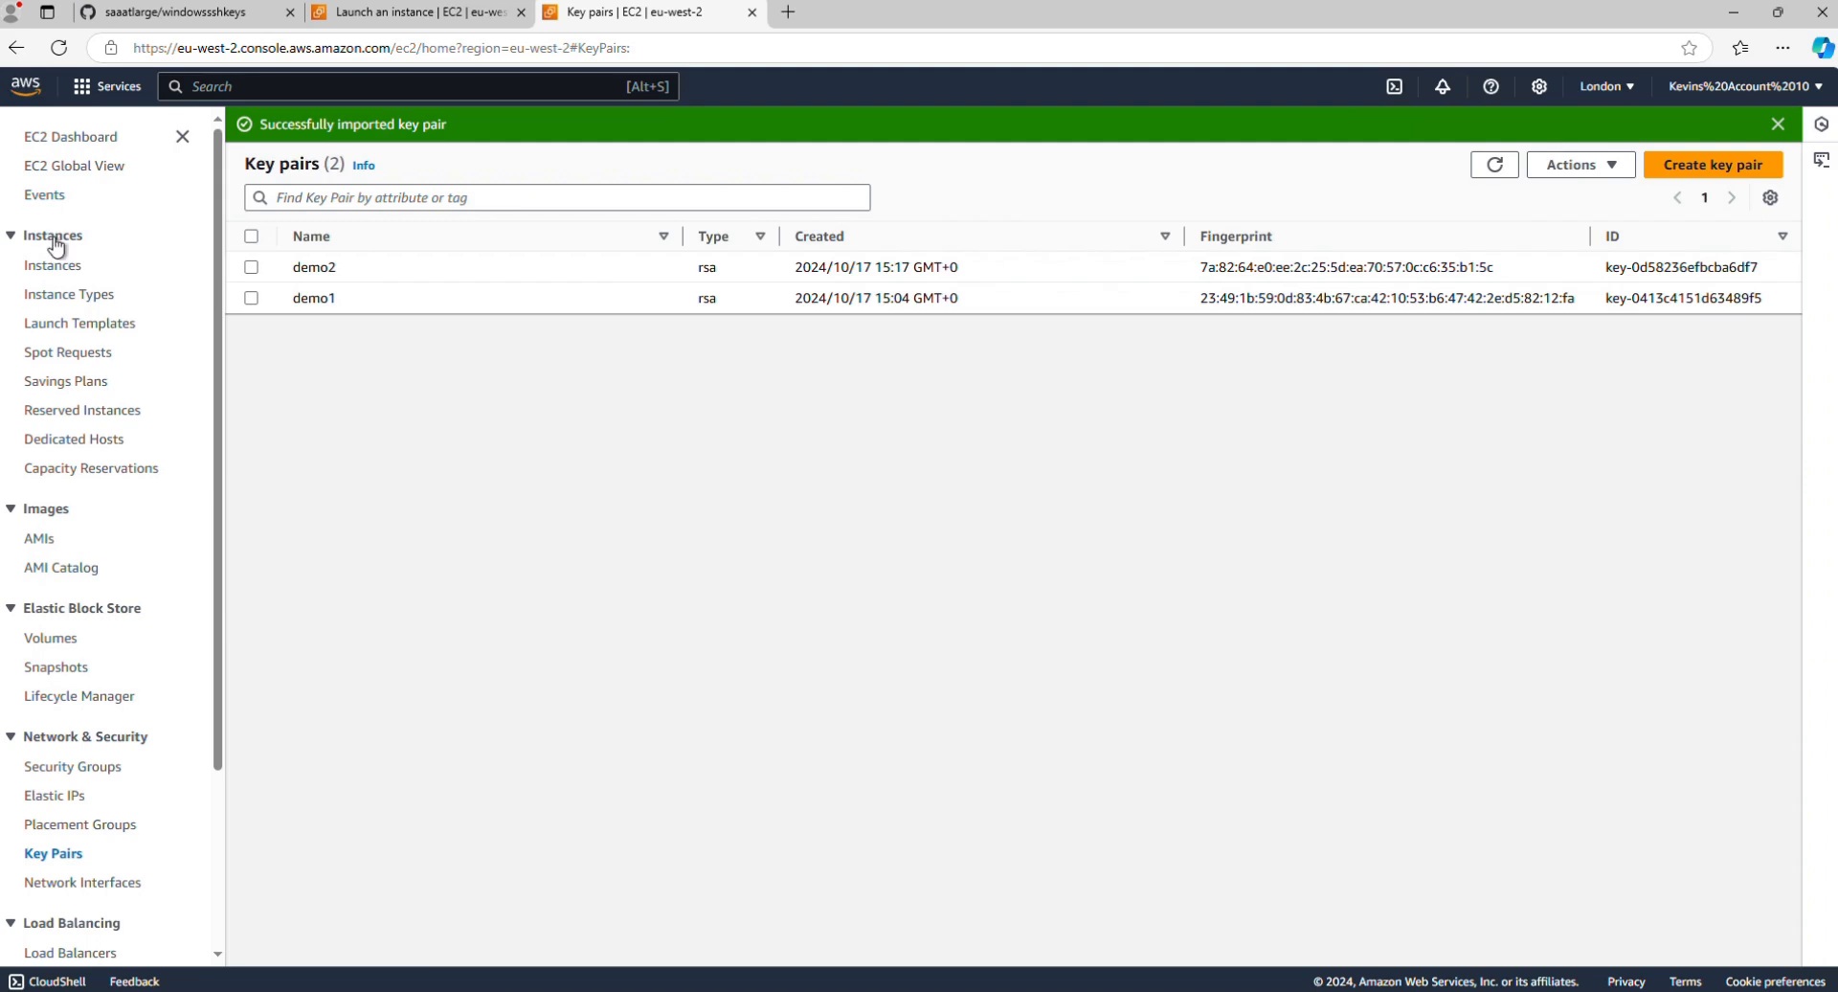
# Step: Start launching a new EC2 instance from the instances list and name it demo2
pyautogui.click(55, 272)
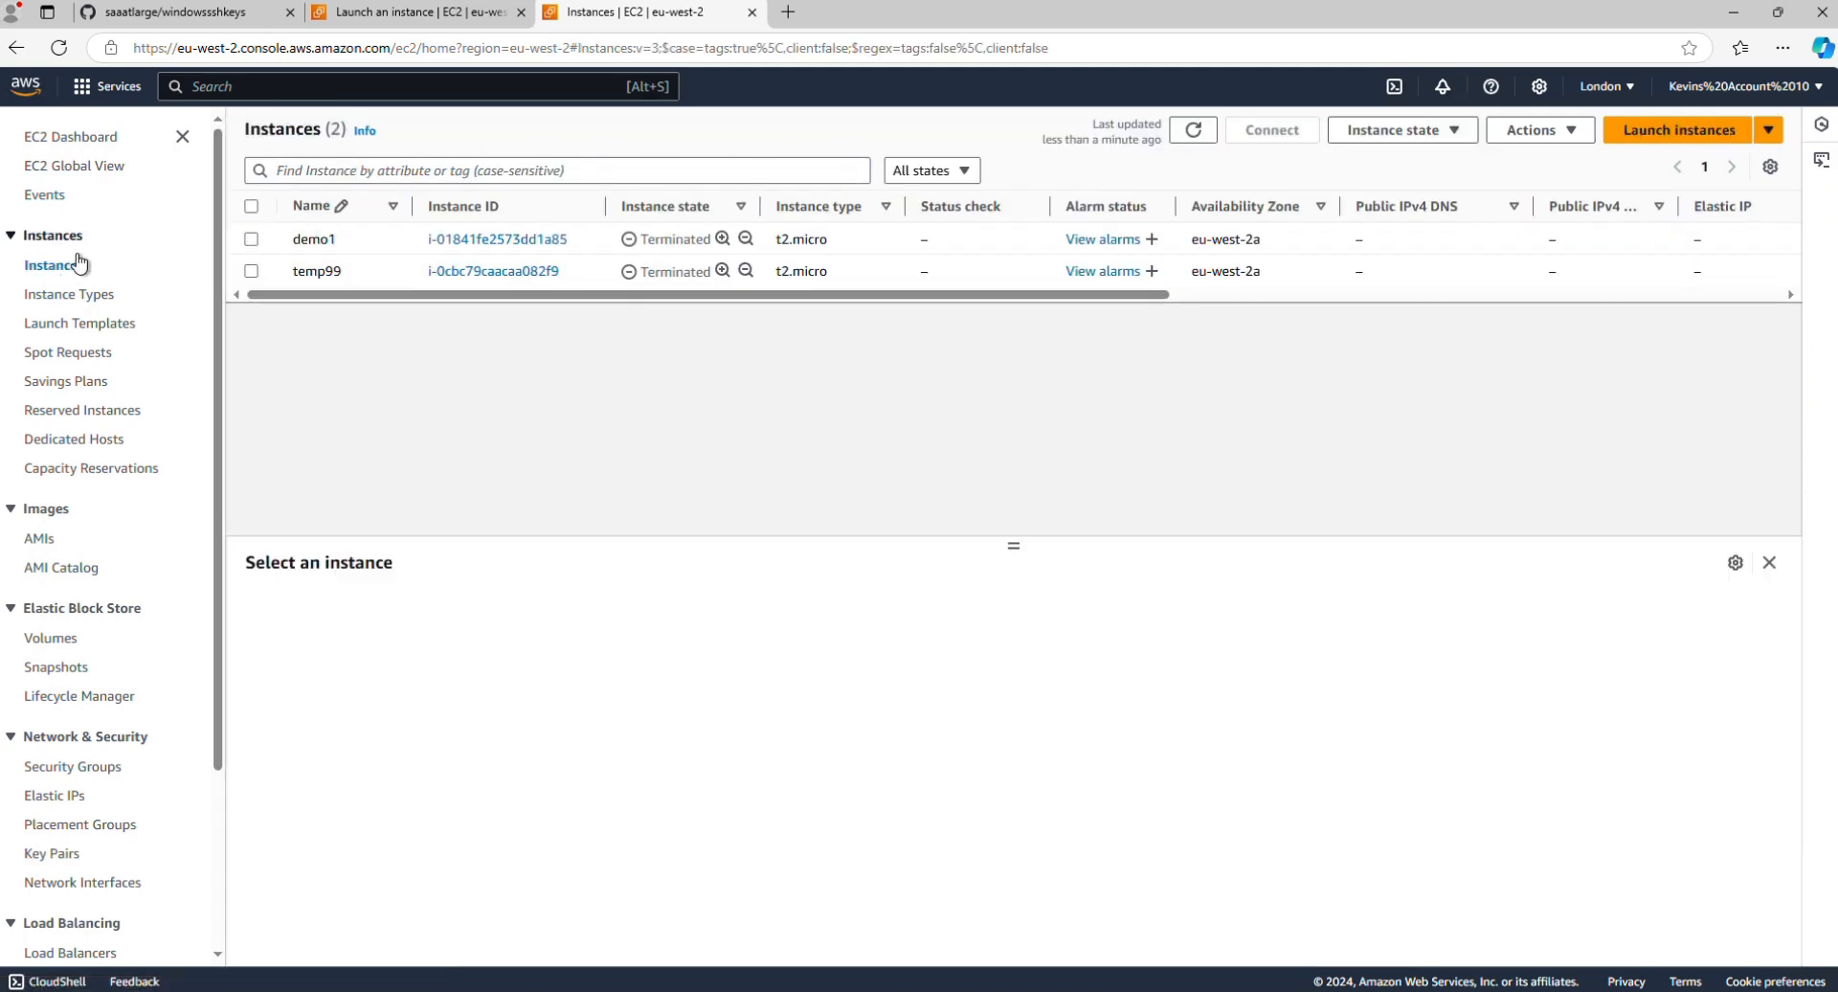
pyautogui.click(50, 270)
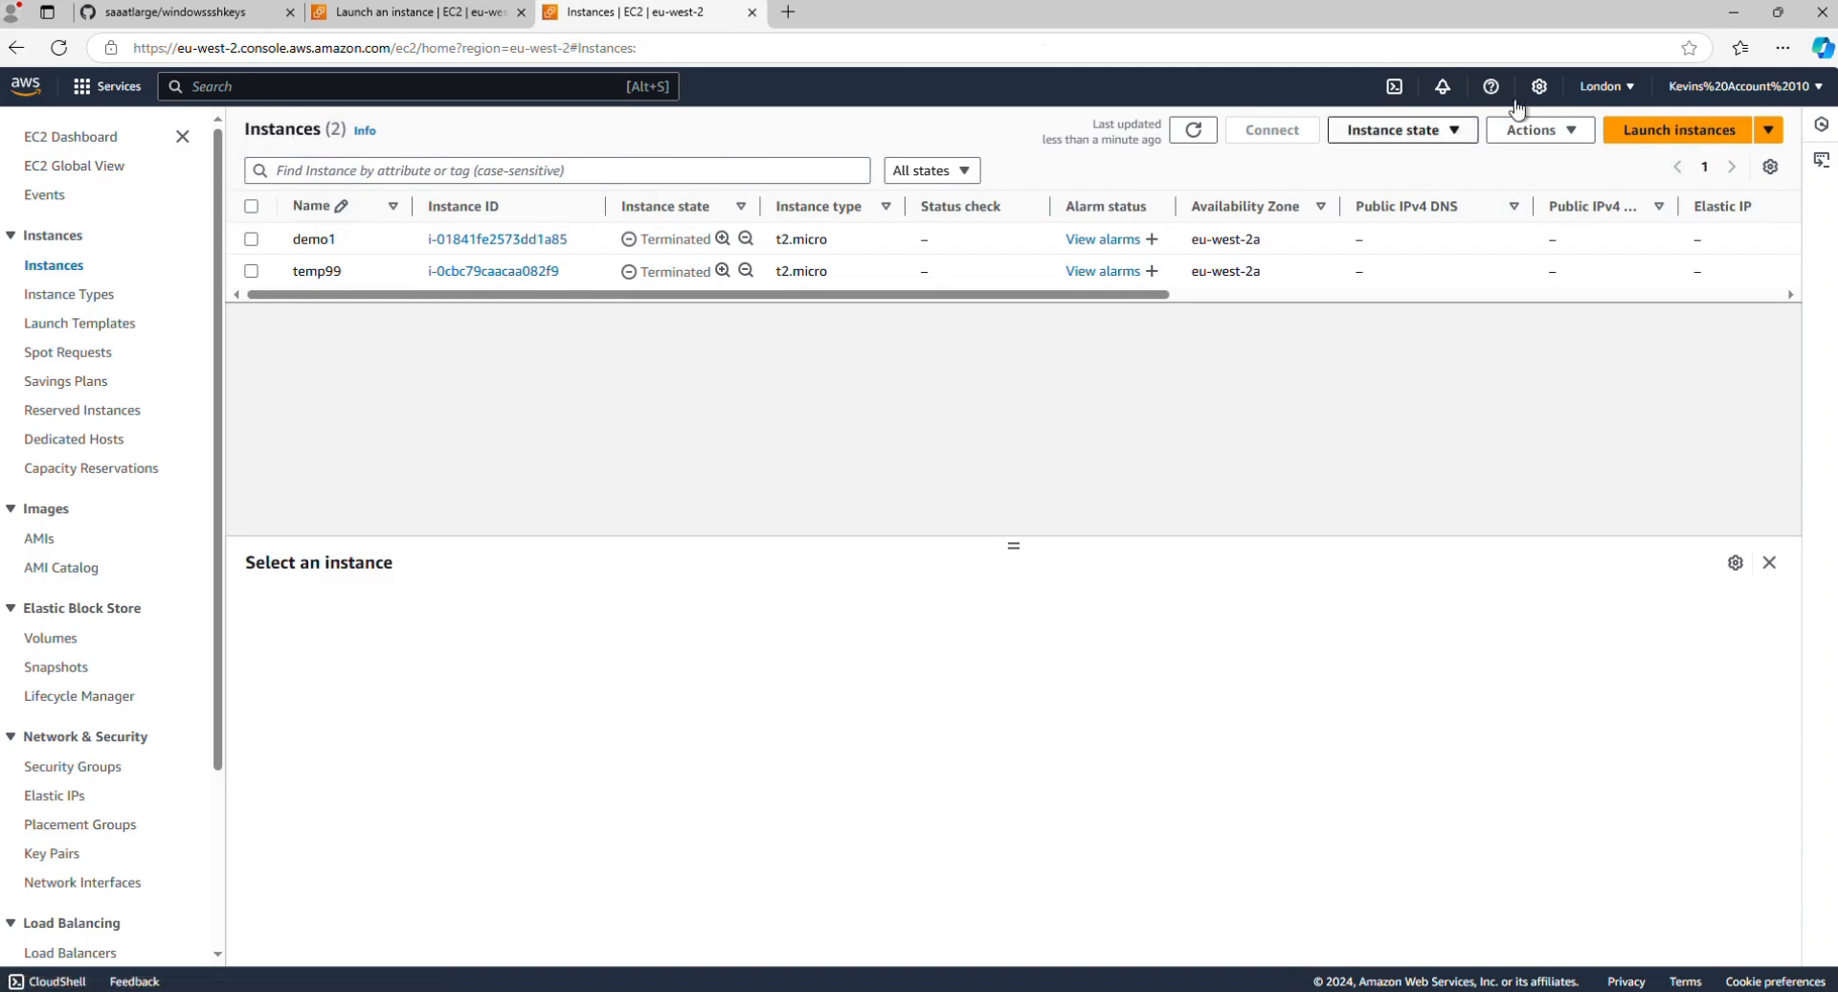
pyautogui.click(1683, 128)
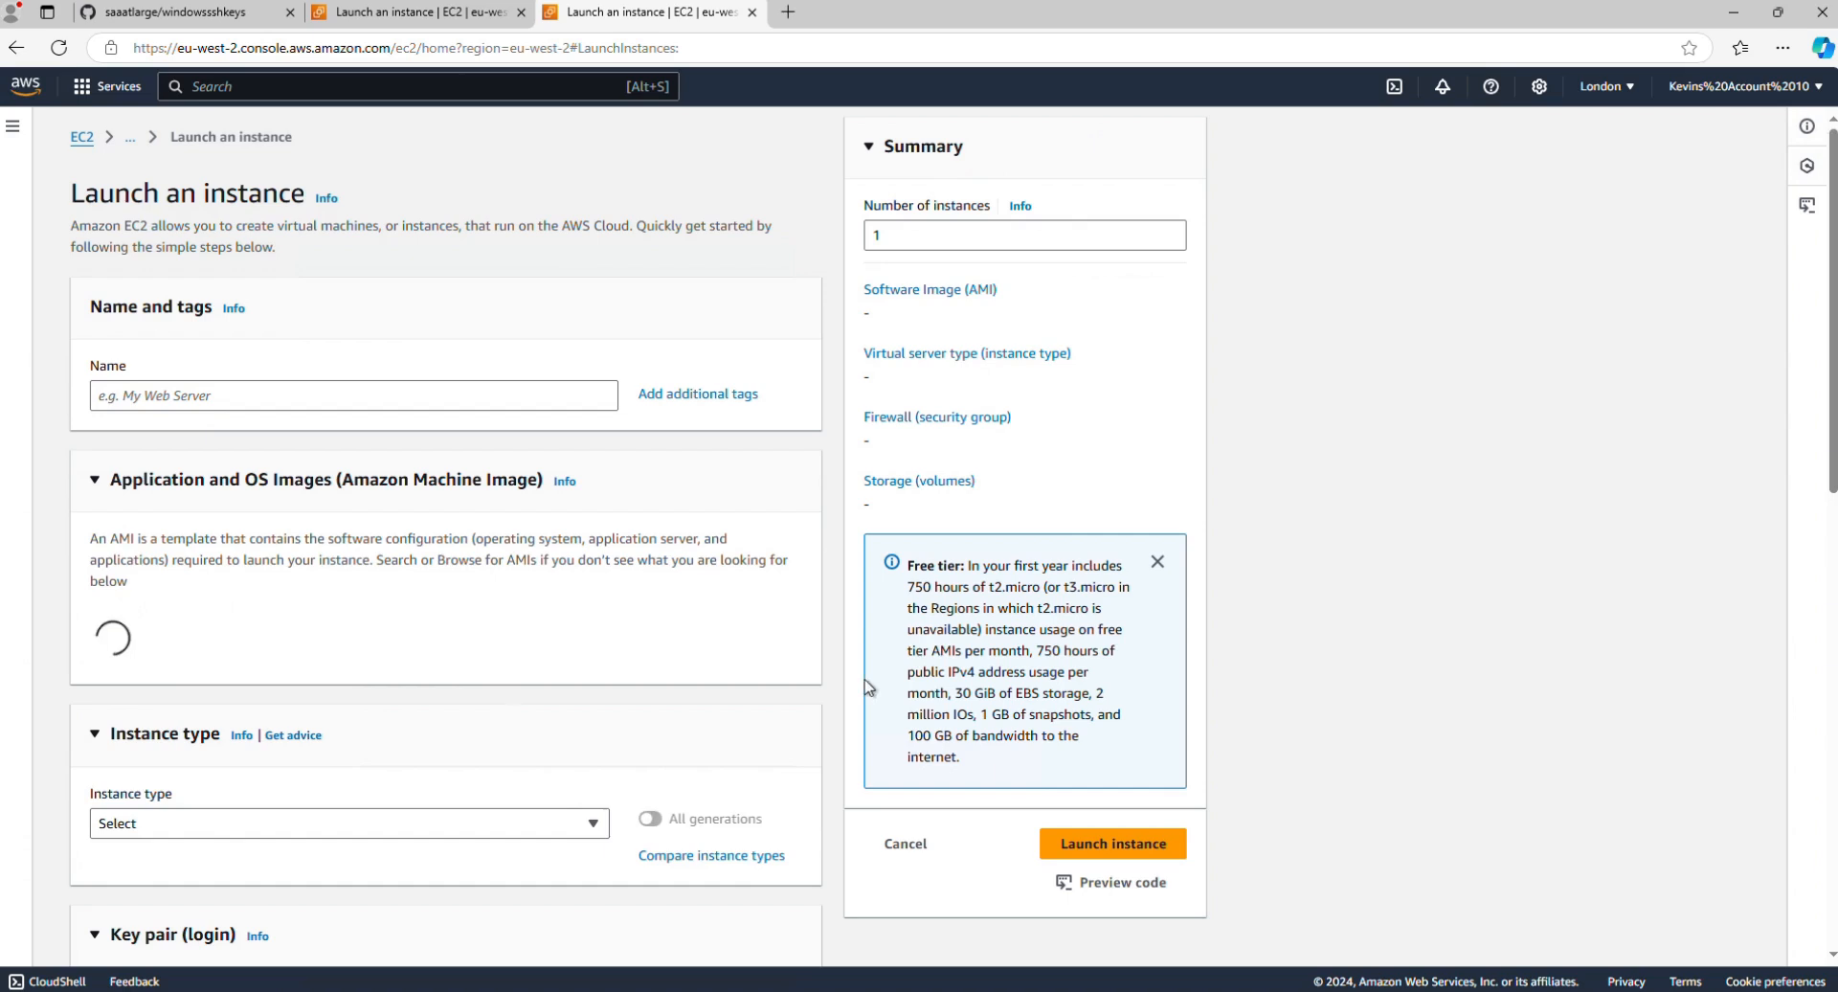
pyautogui.click(223, 398)
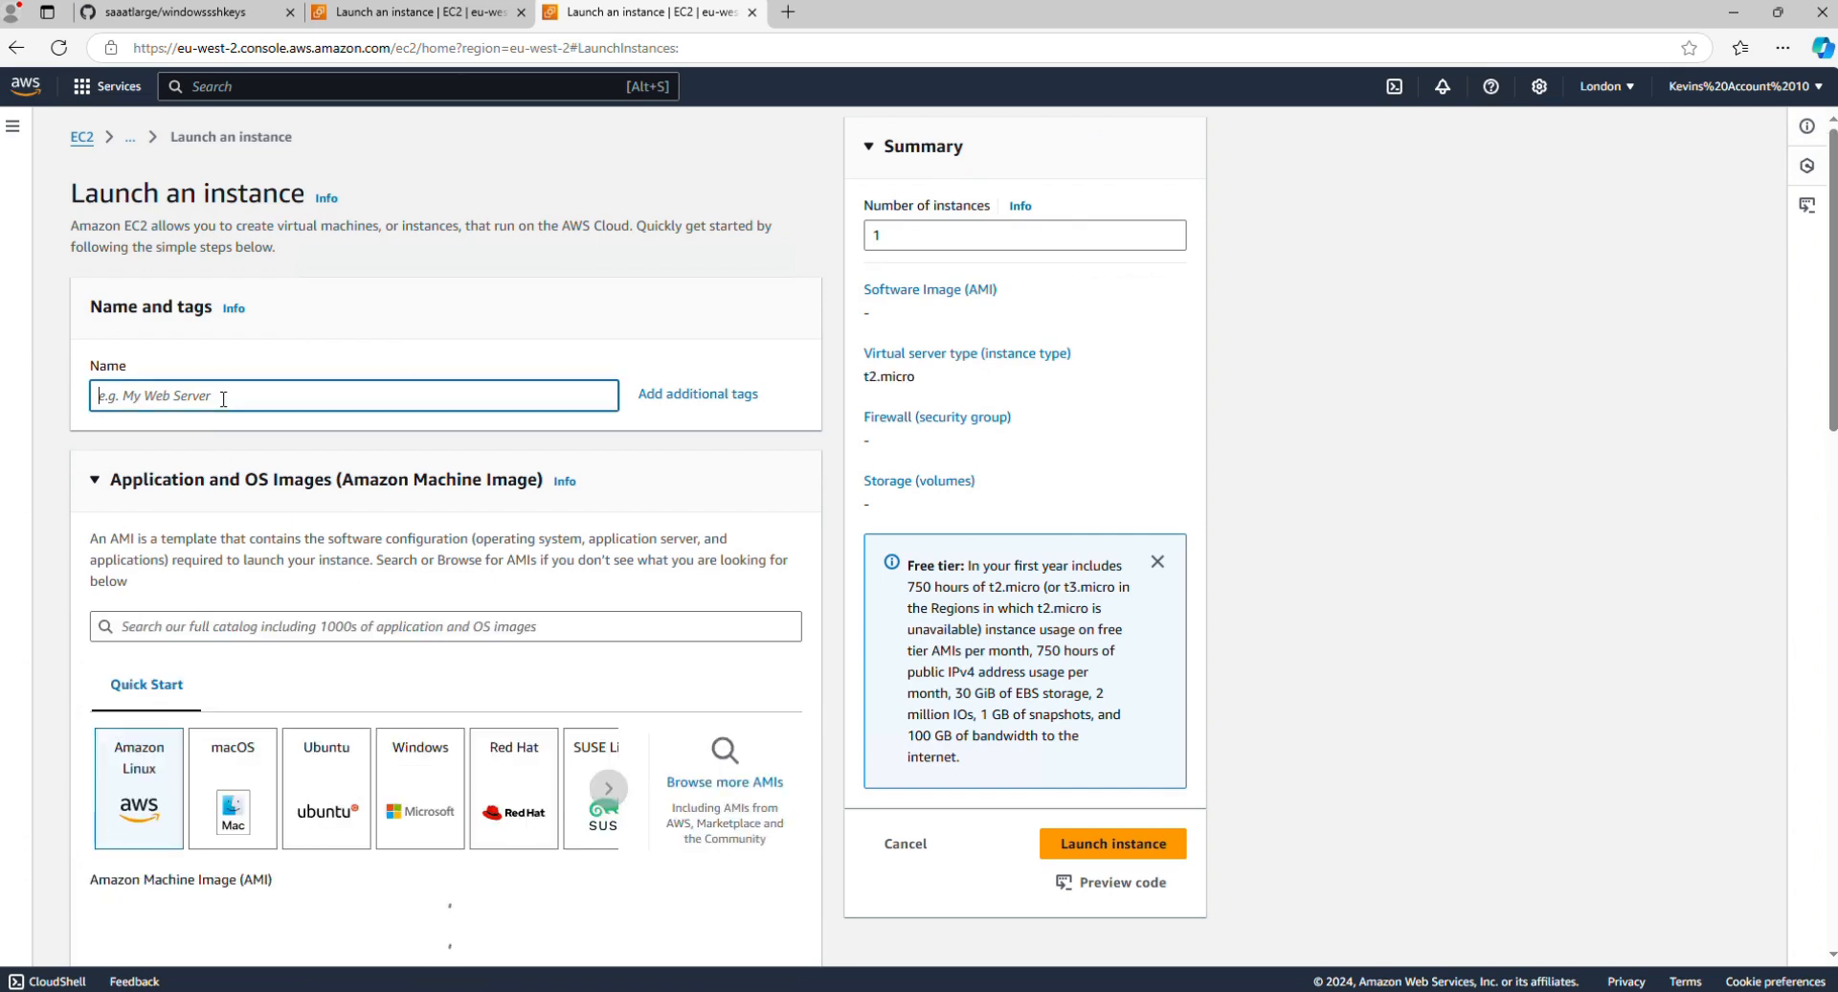
pyautogui.write('demo')
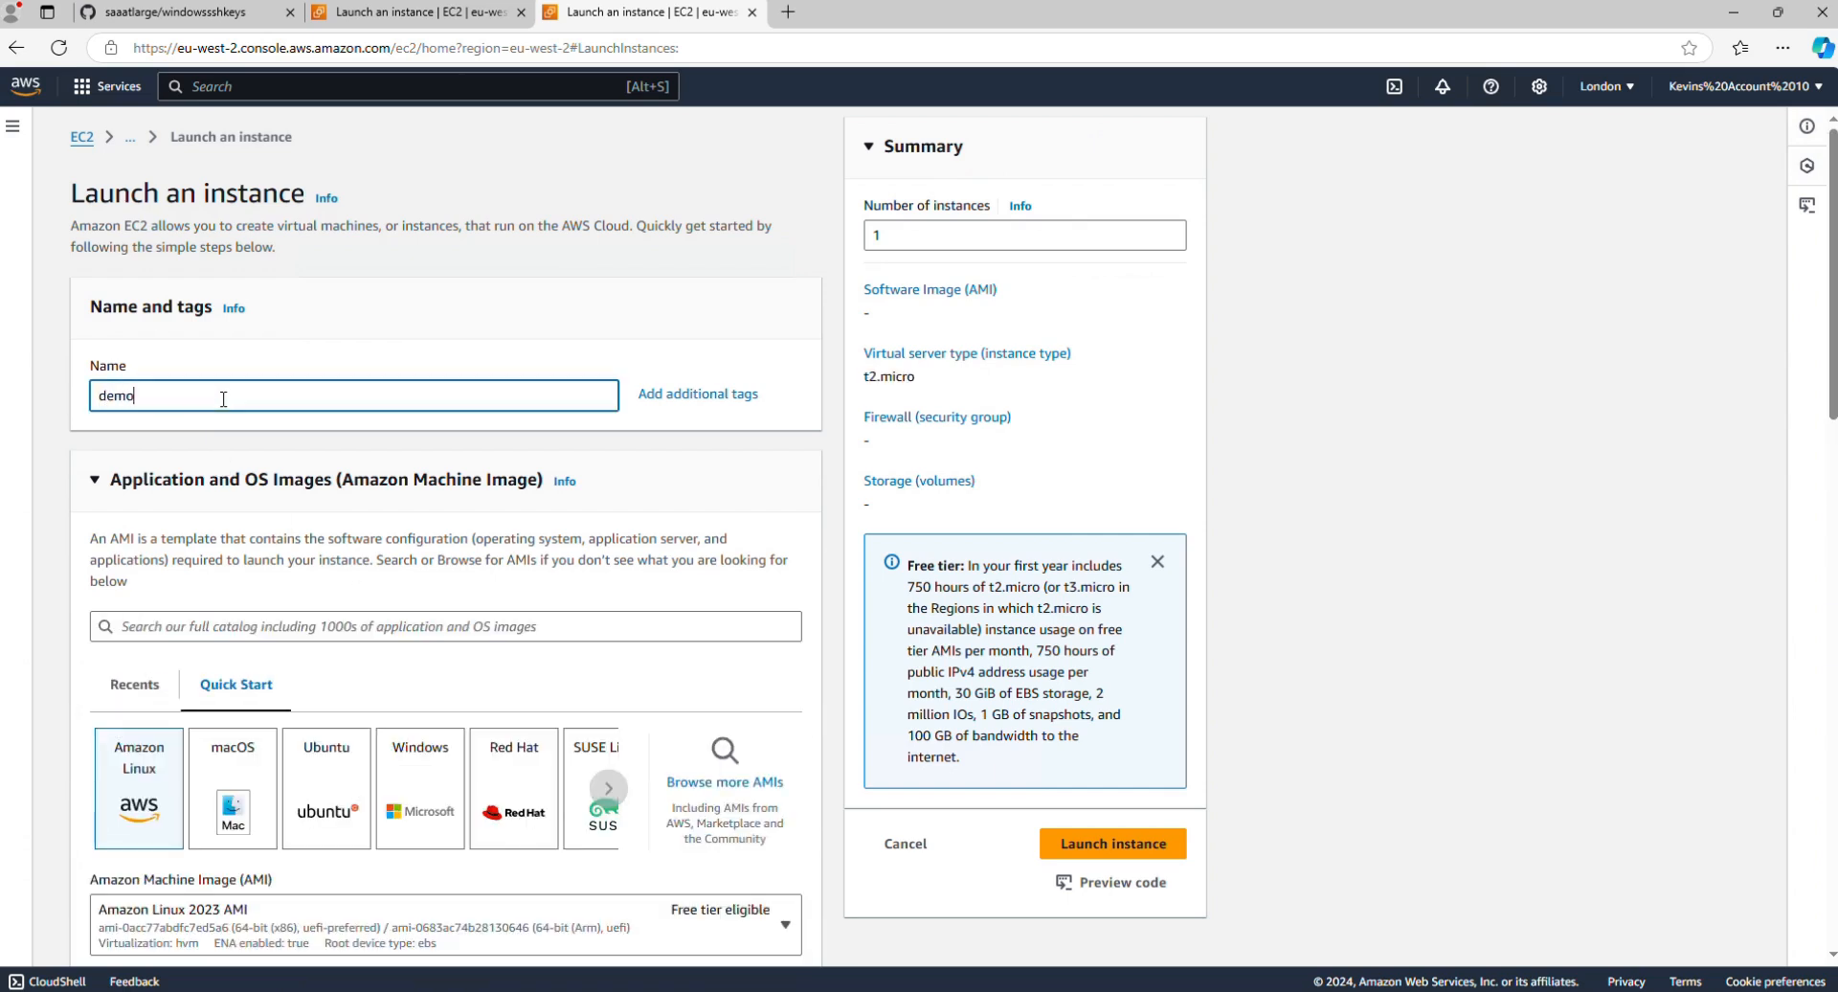
pyautogui.write('2')
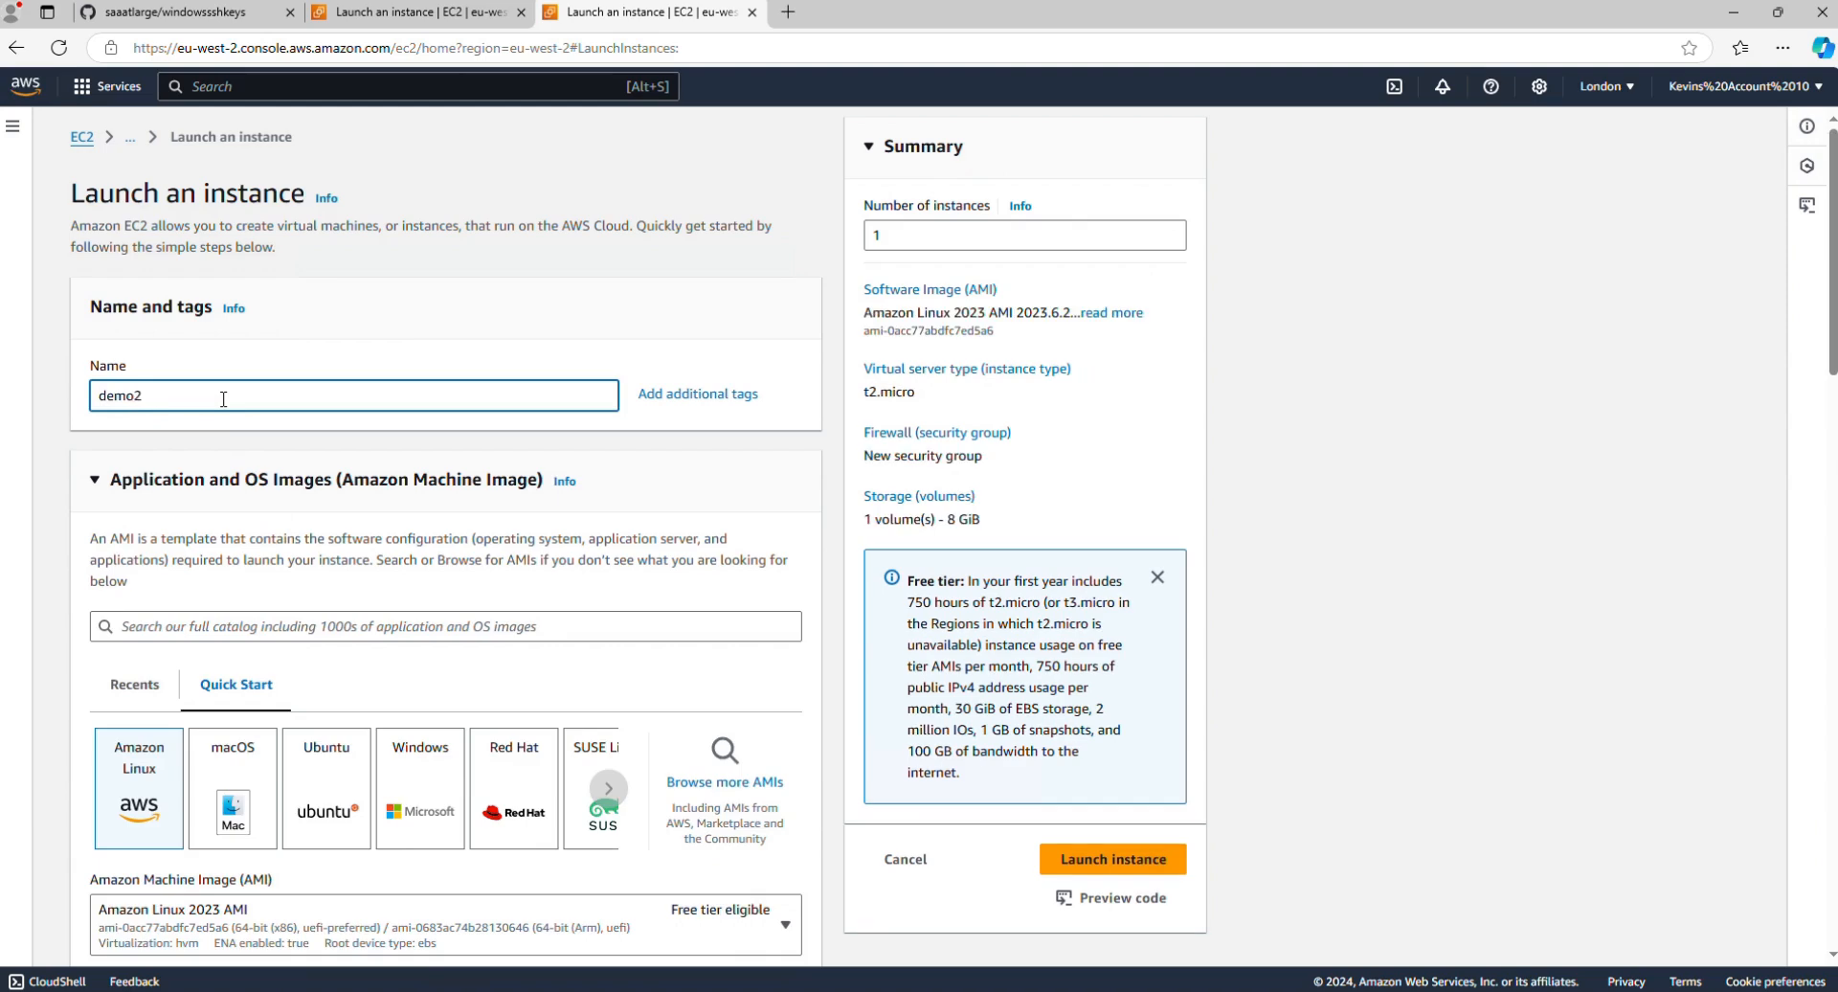
# Step: Choose the Ubuntu machine image and assign the demo2 key pair to the instance
pyautogui.click(316, 790)
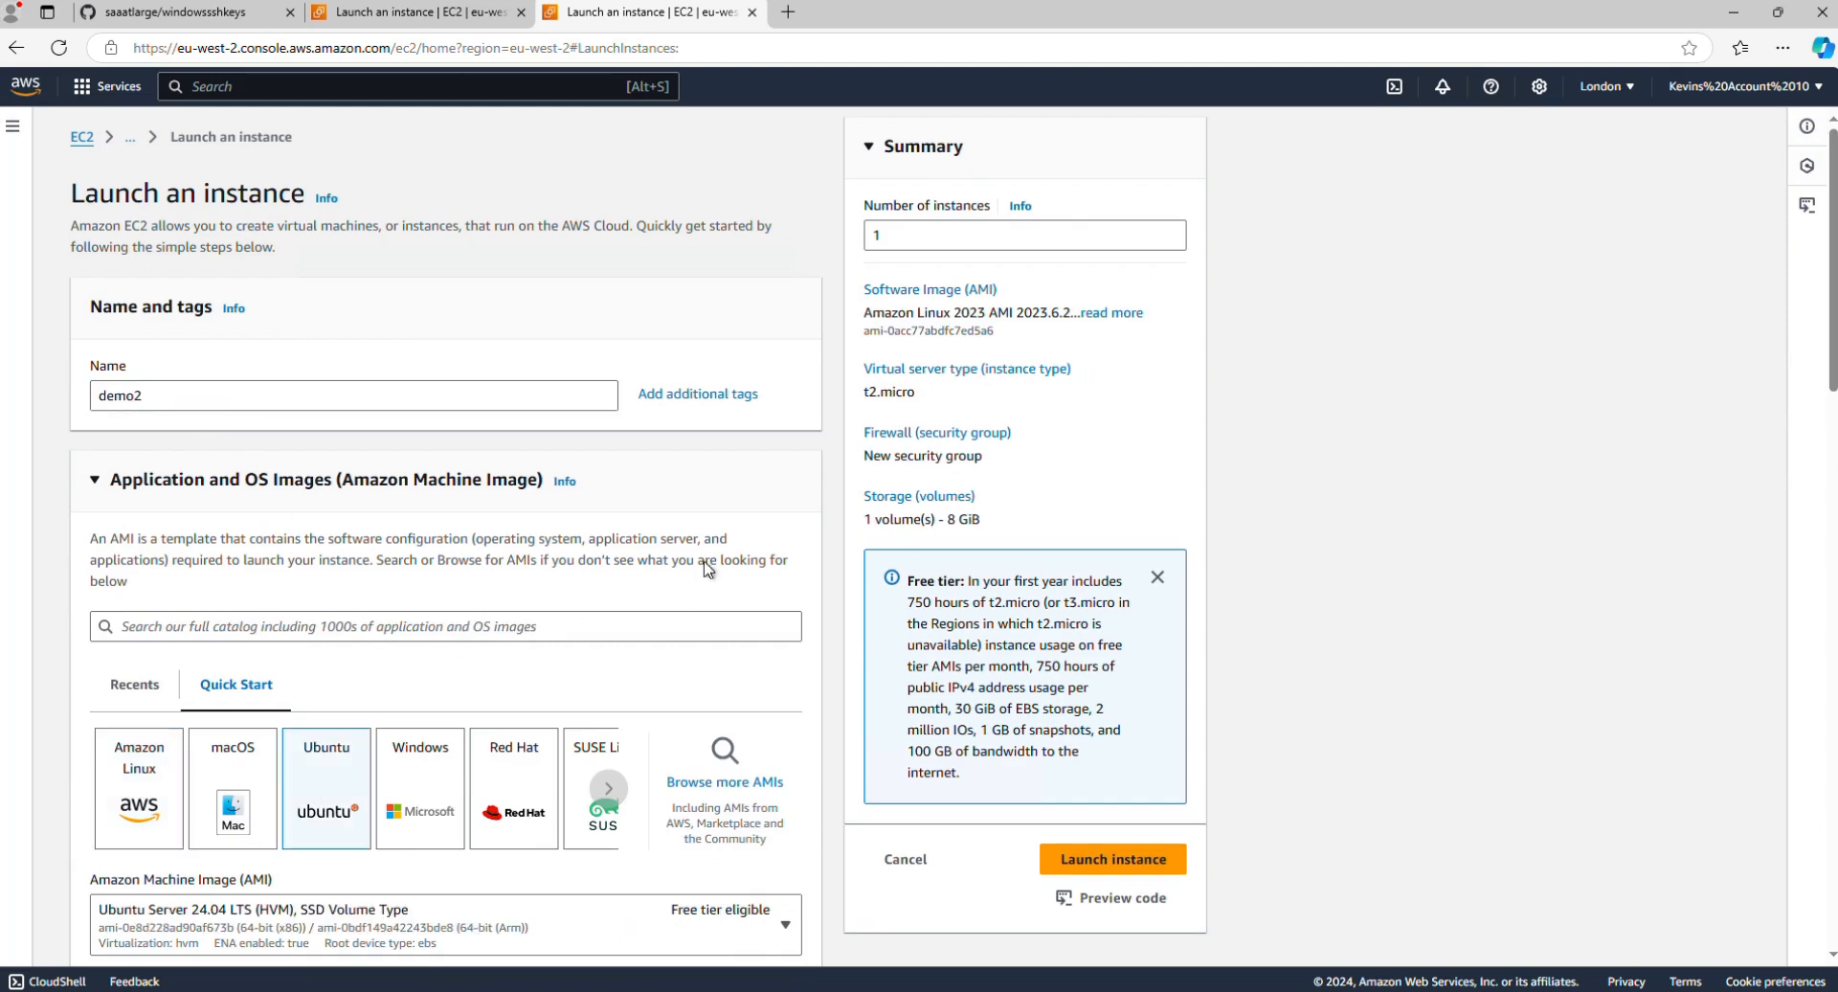
pyautogui.scroll(-10, 703, 569)
pyautogui.scroll(2, 703, 569)
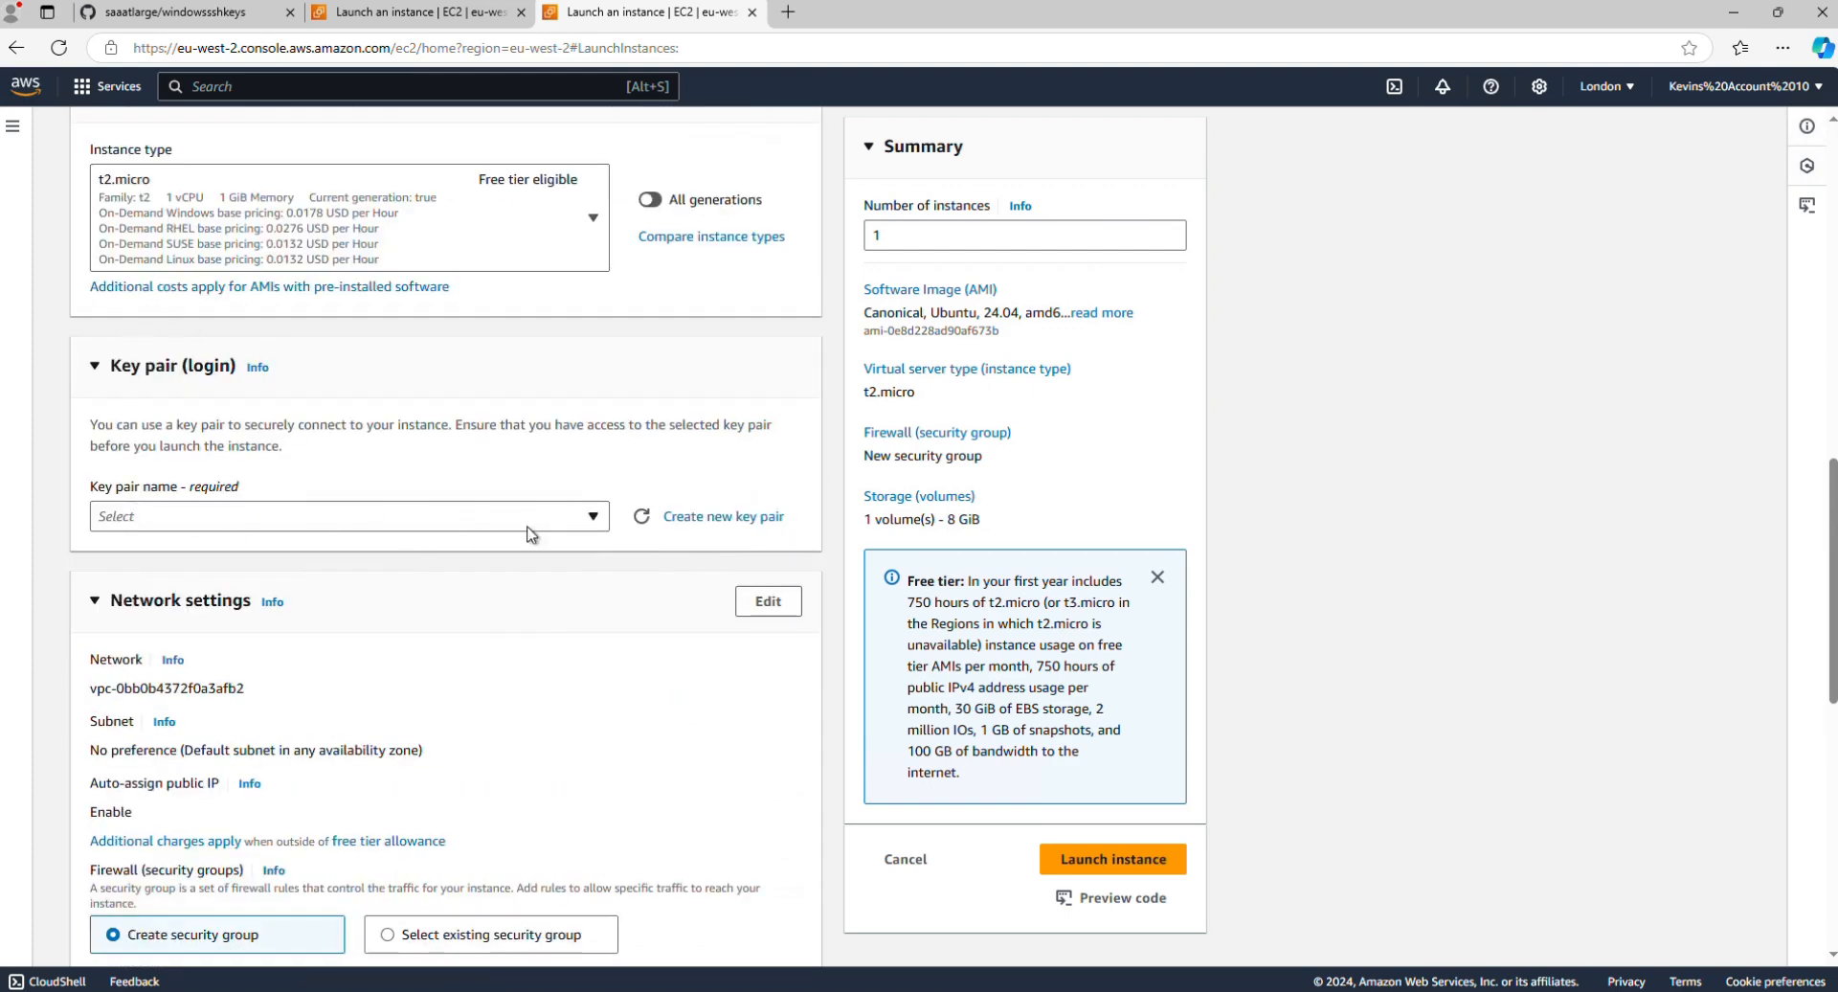
pyautogui.click(593, 517)
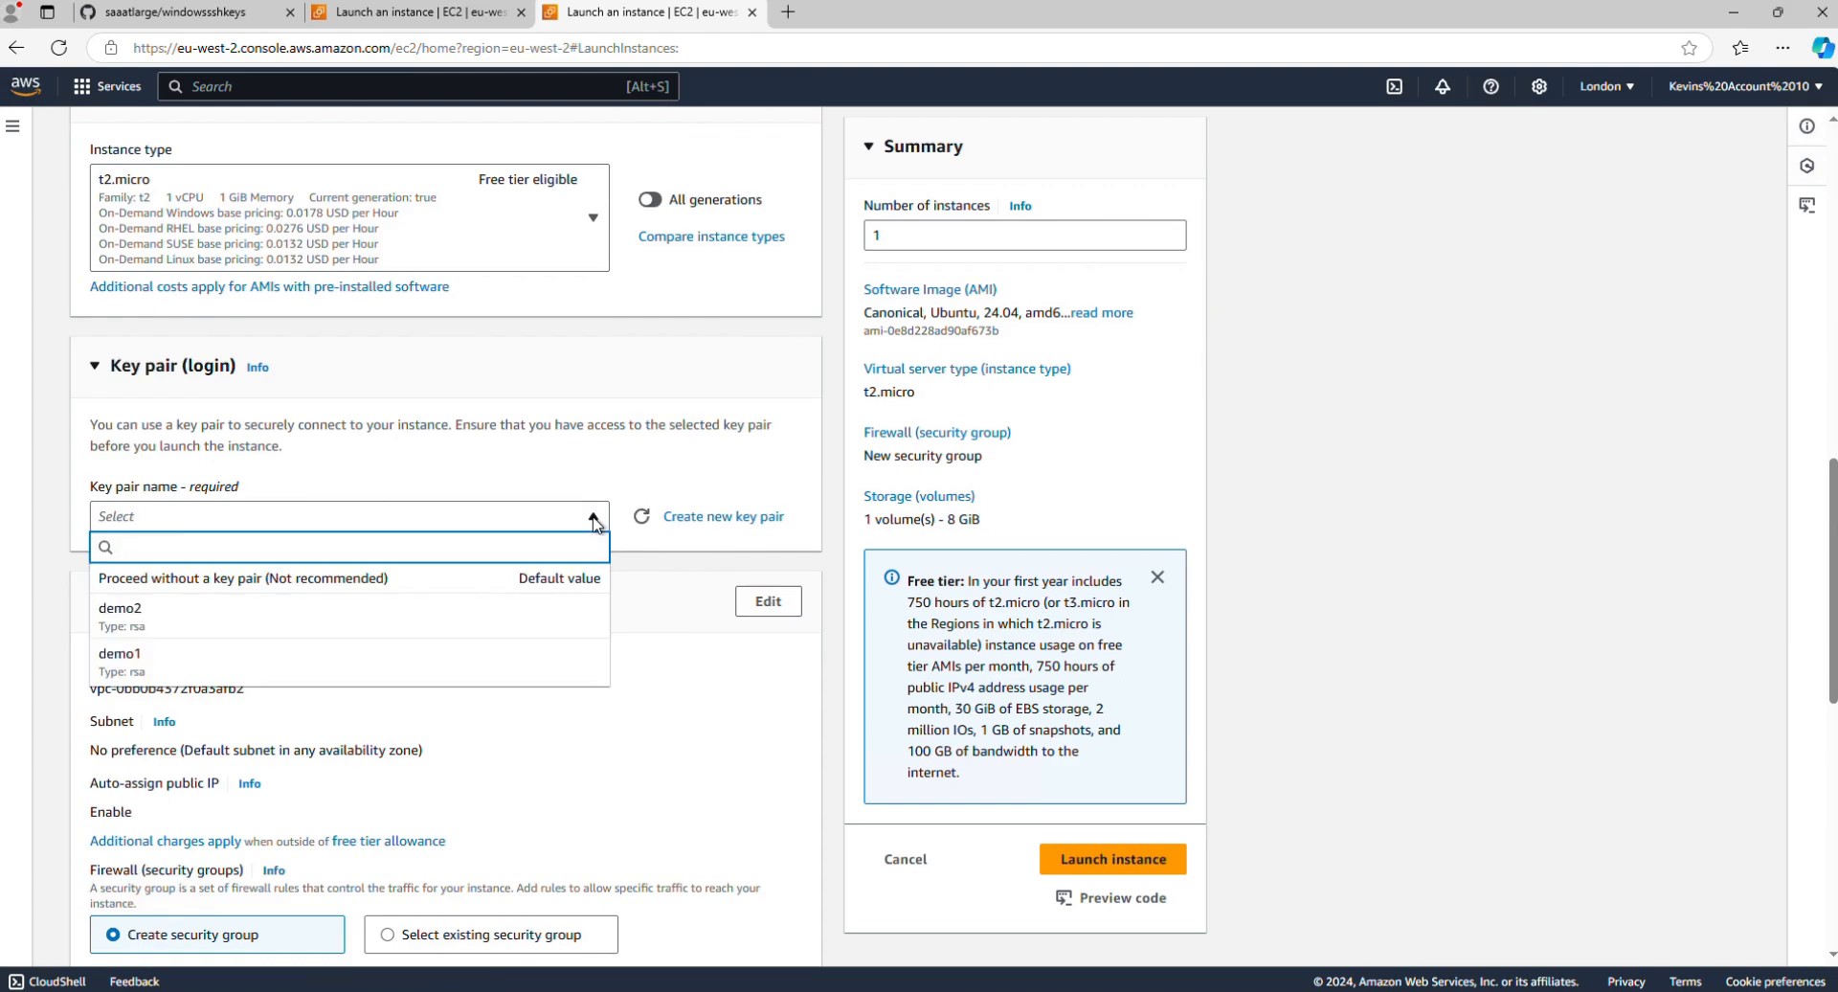
pyautogui.click(120, 617)
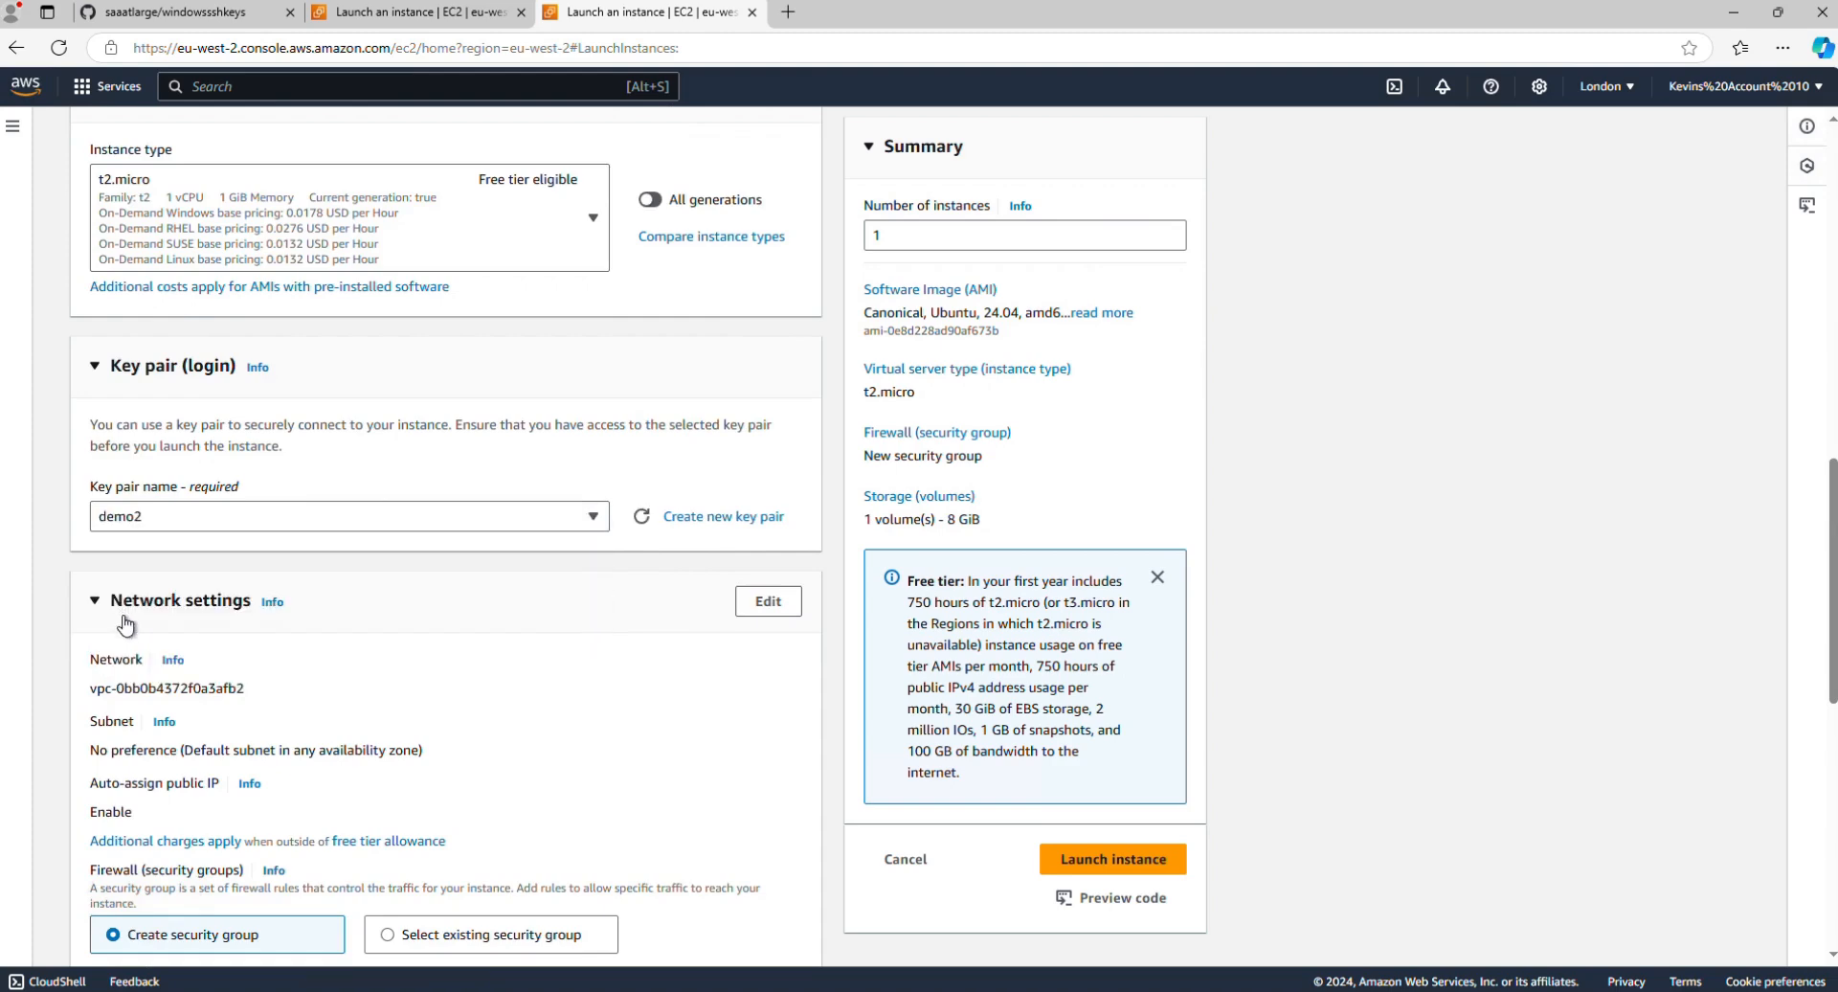
# Step: Set the root volume type to Magnetic (standard) and launch the instance
pyautogui.scroll(-5, 496, 563)
pyautogui.scroll(-1, 495, 563)
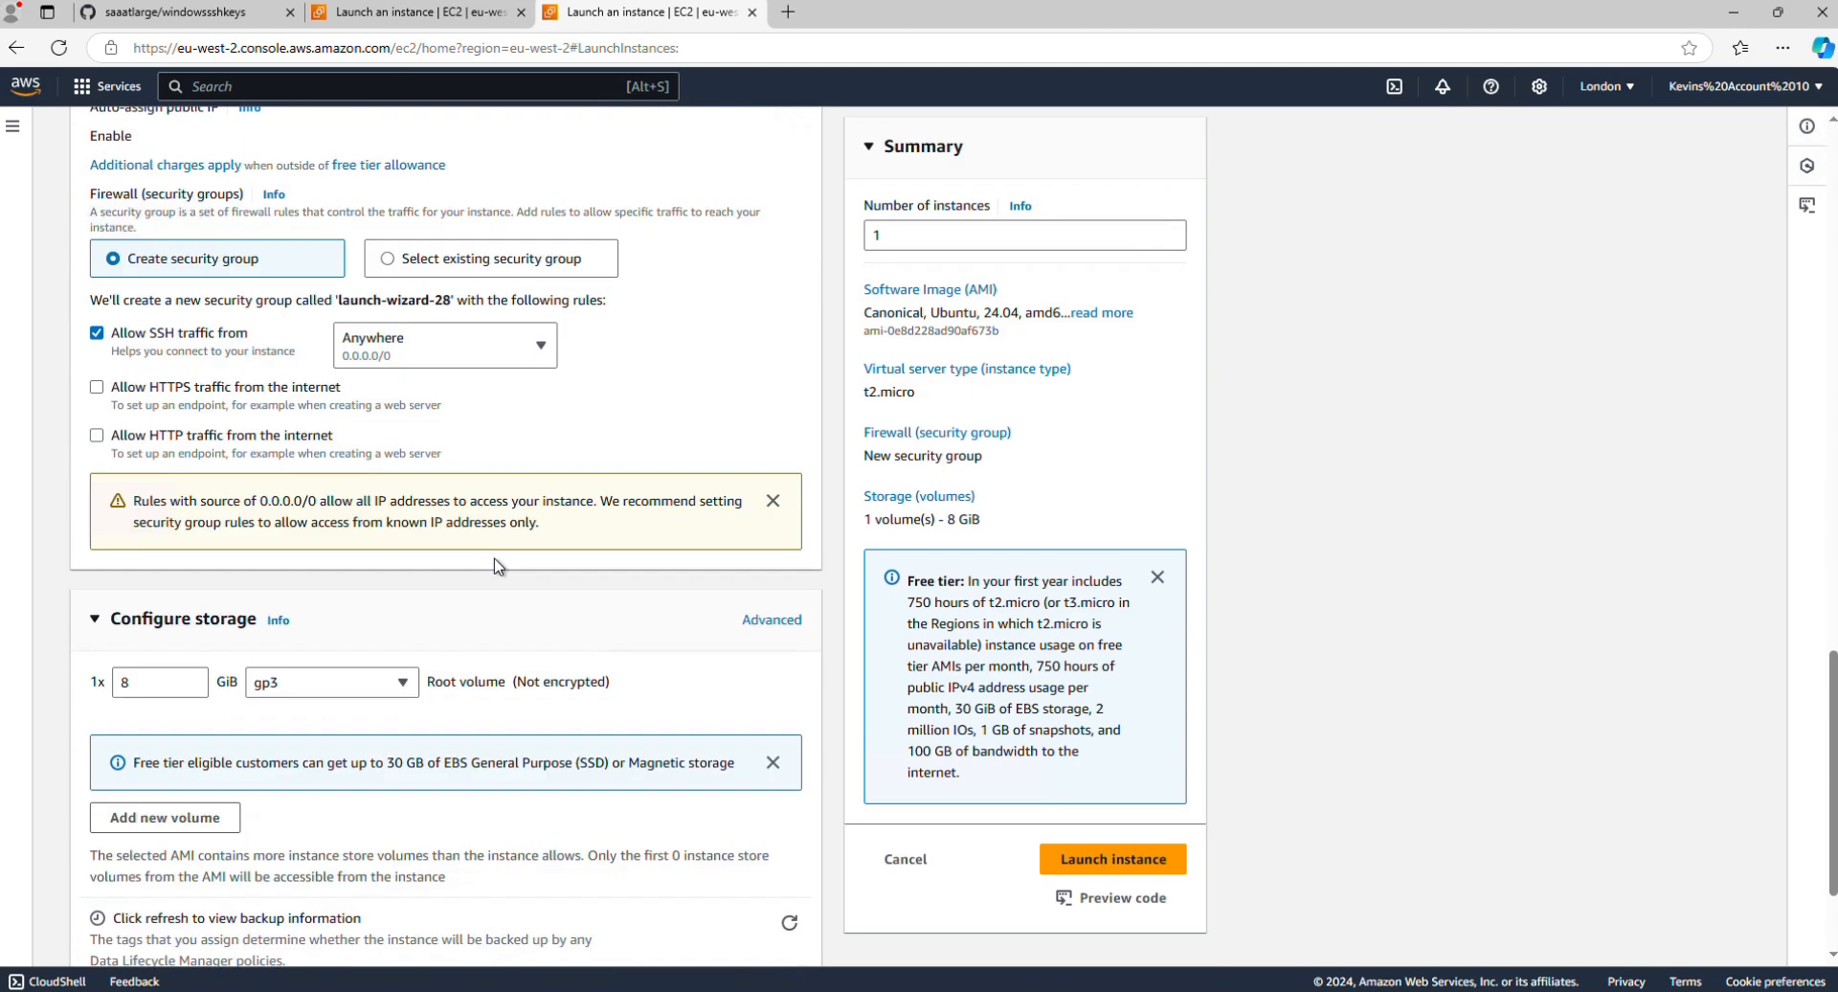
pyautogui.click(404, 686)
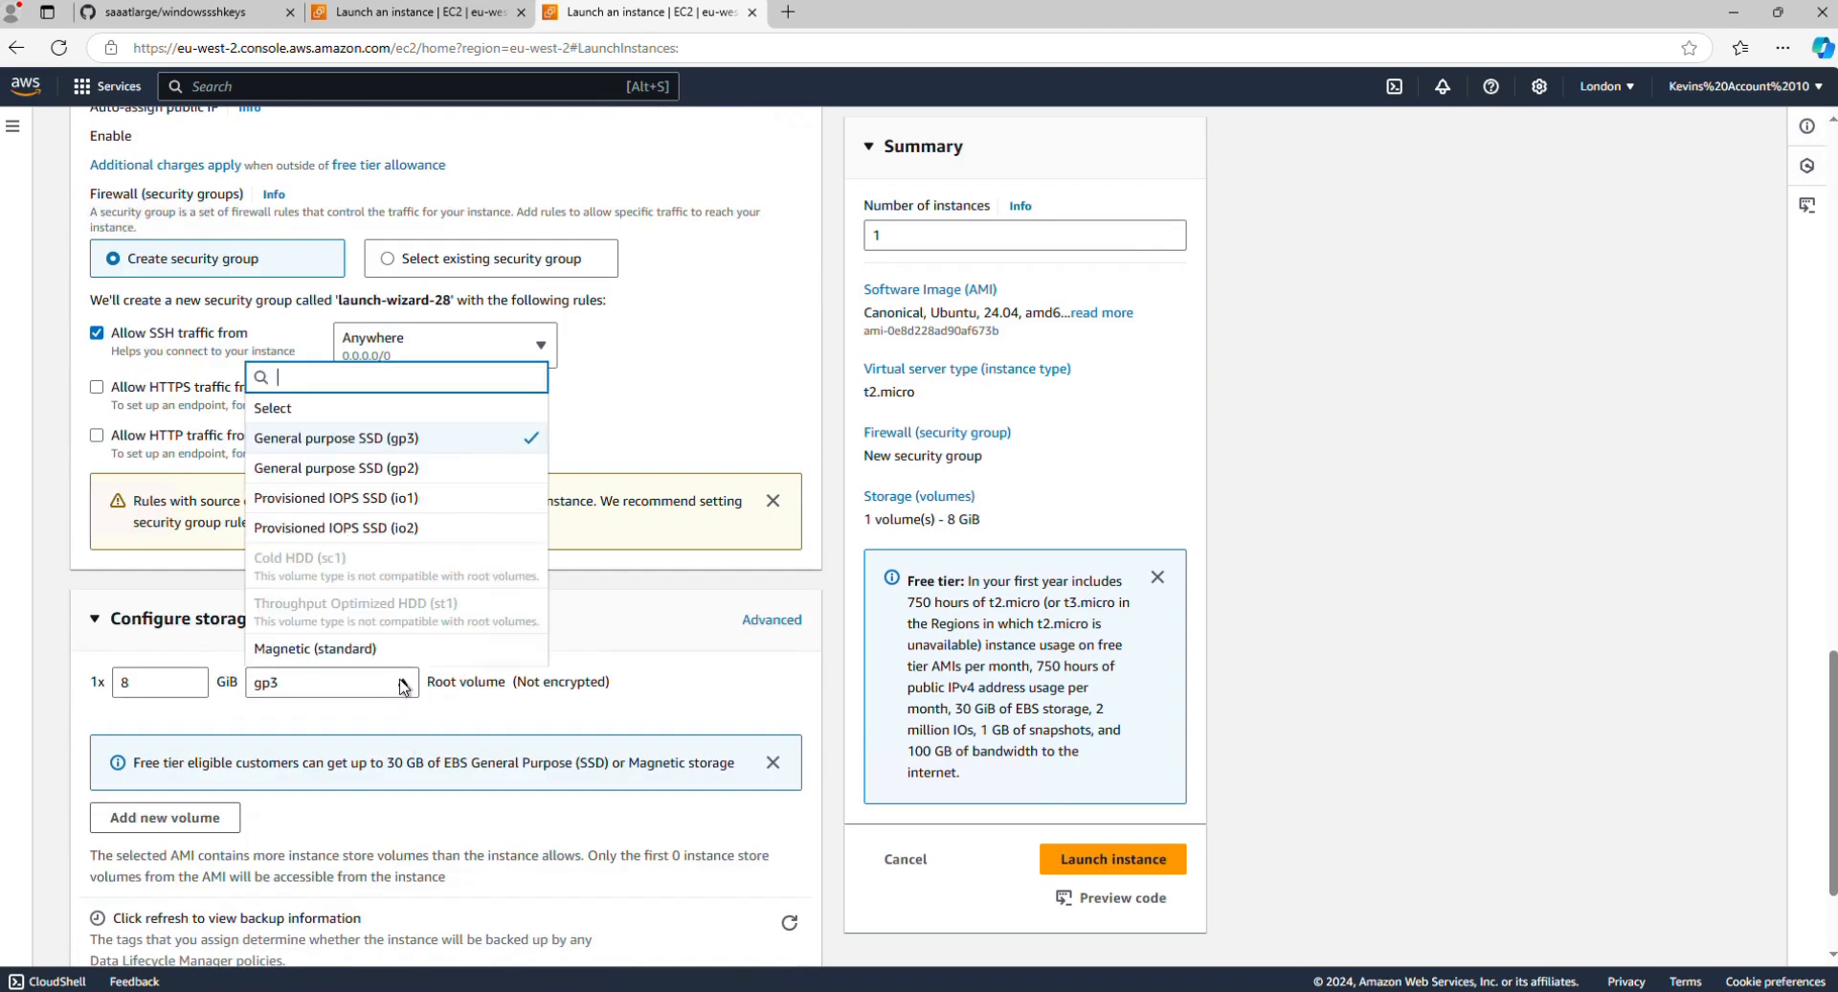
pyautogui.click(282, 649)
pyautogui.scroll(-2, 654, 667)
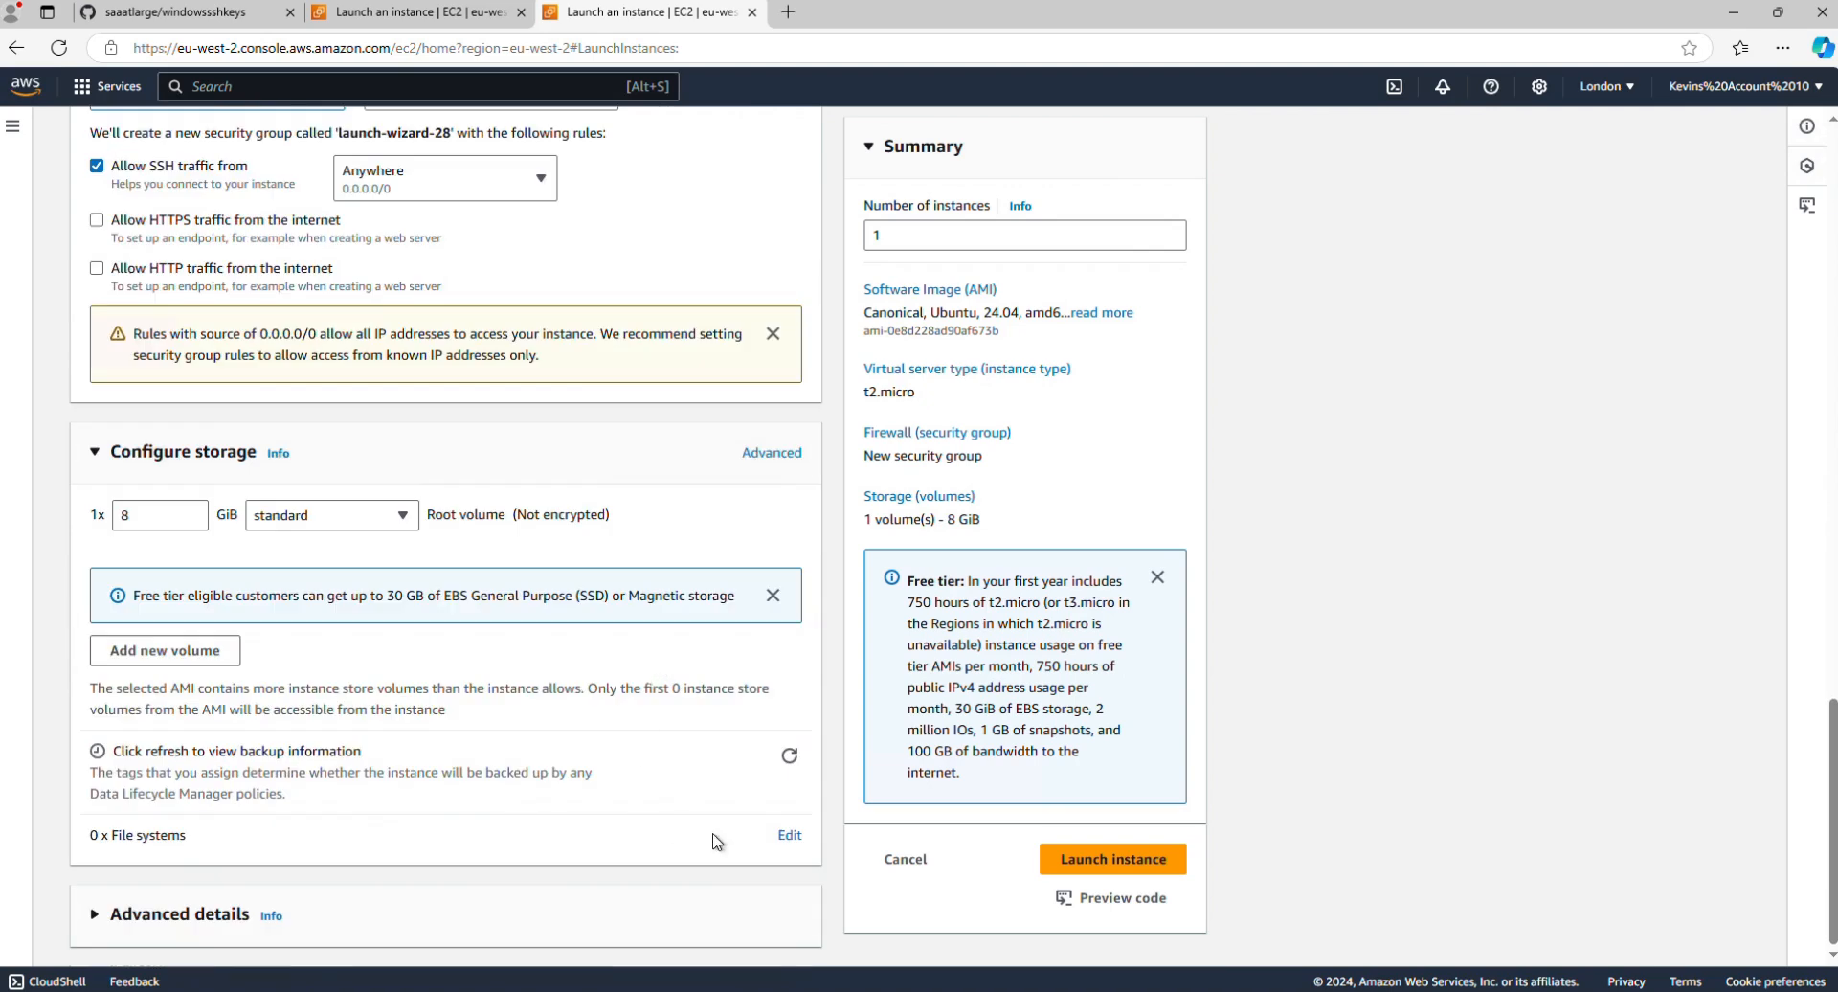
pyautogui.click(1139, 863)
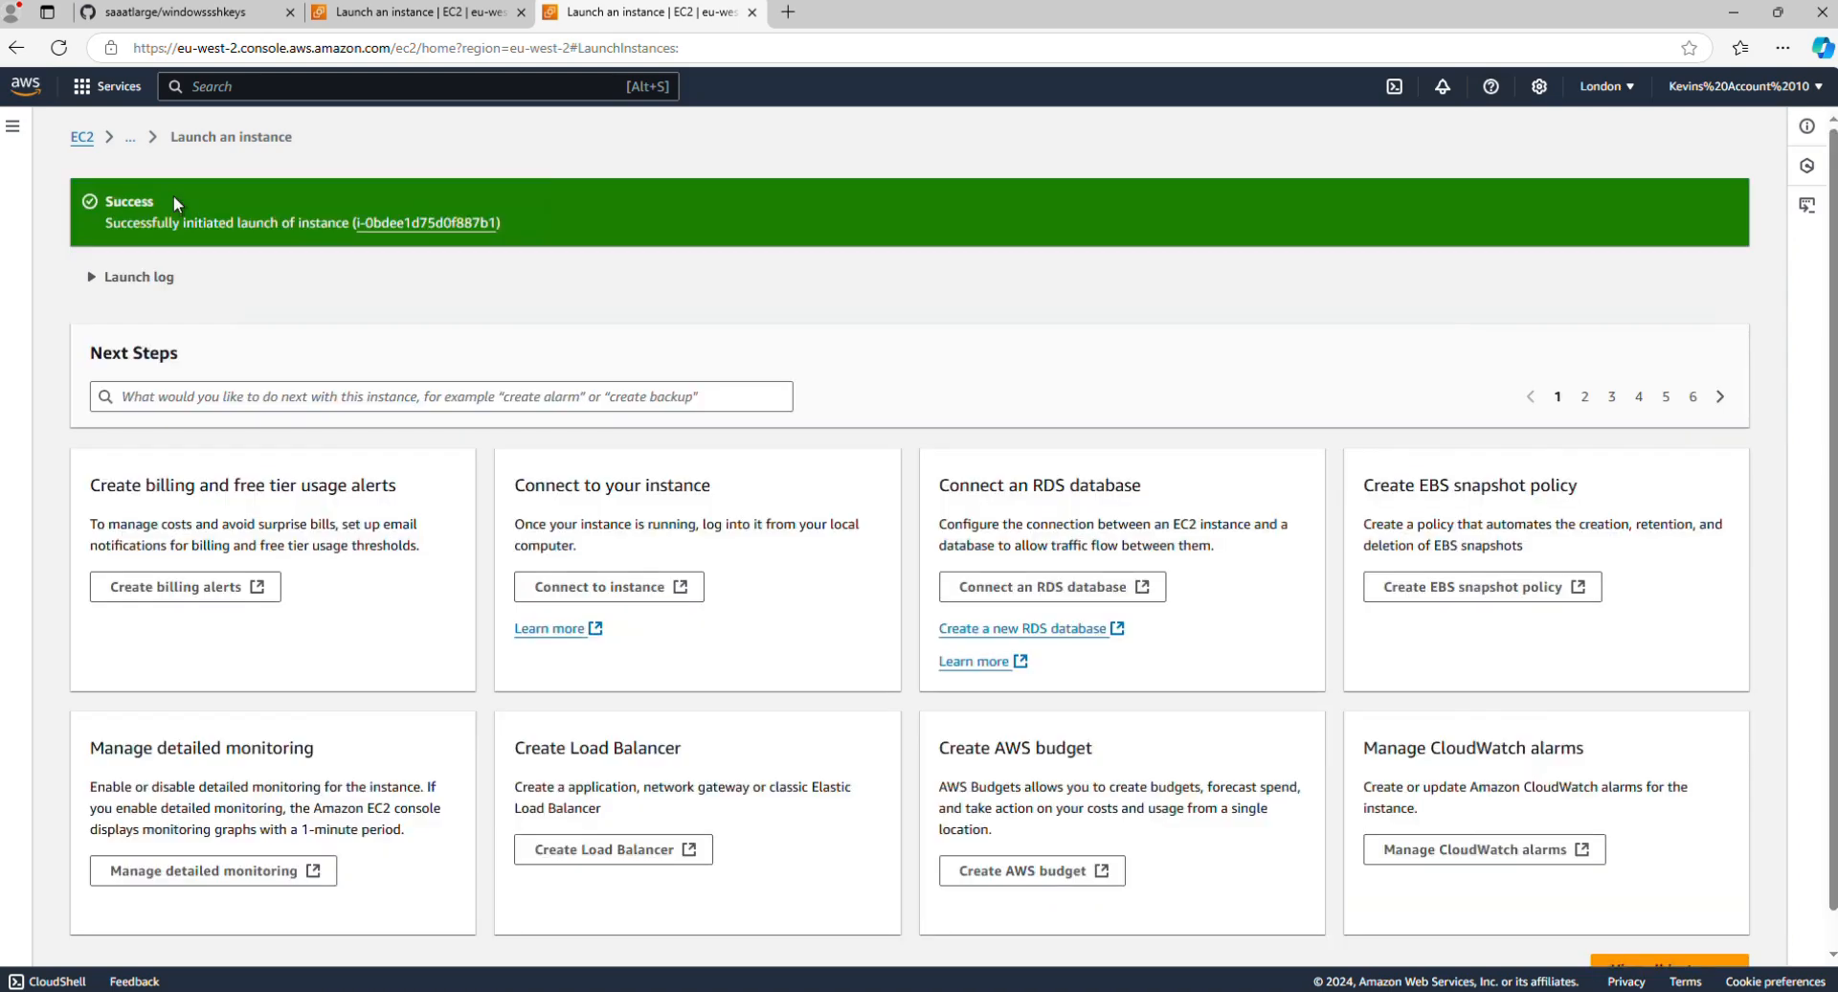
# Step: Open the newly launched demo2 instance's details and copy its public IPv4 address
pyautogui.click(443, 221)
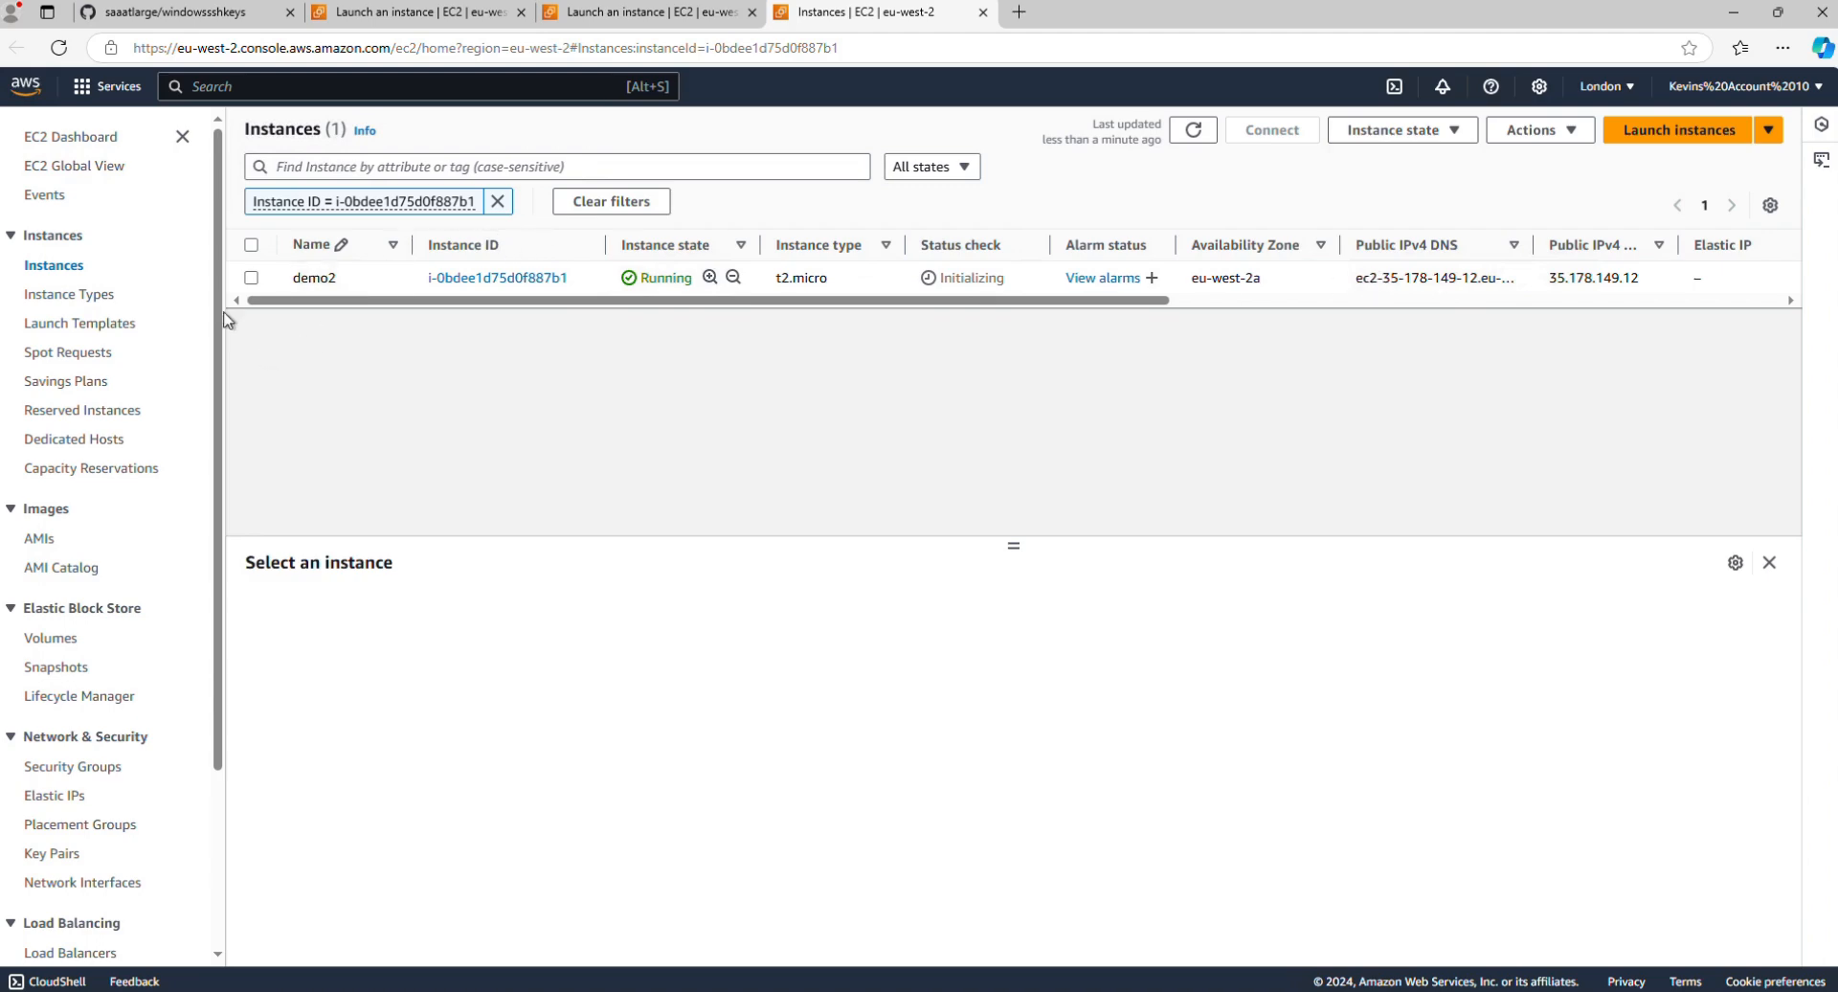
pyautogui.click(252, 278)
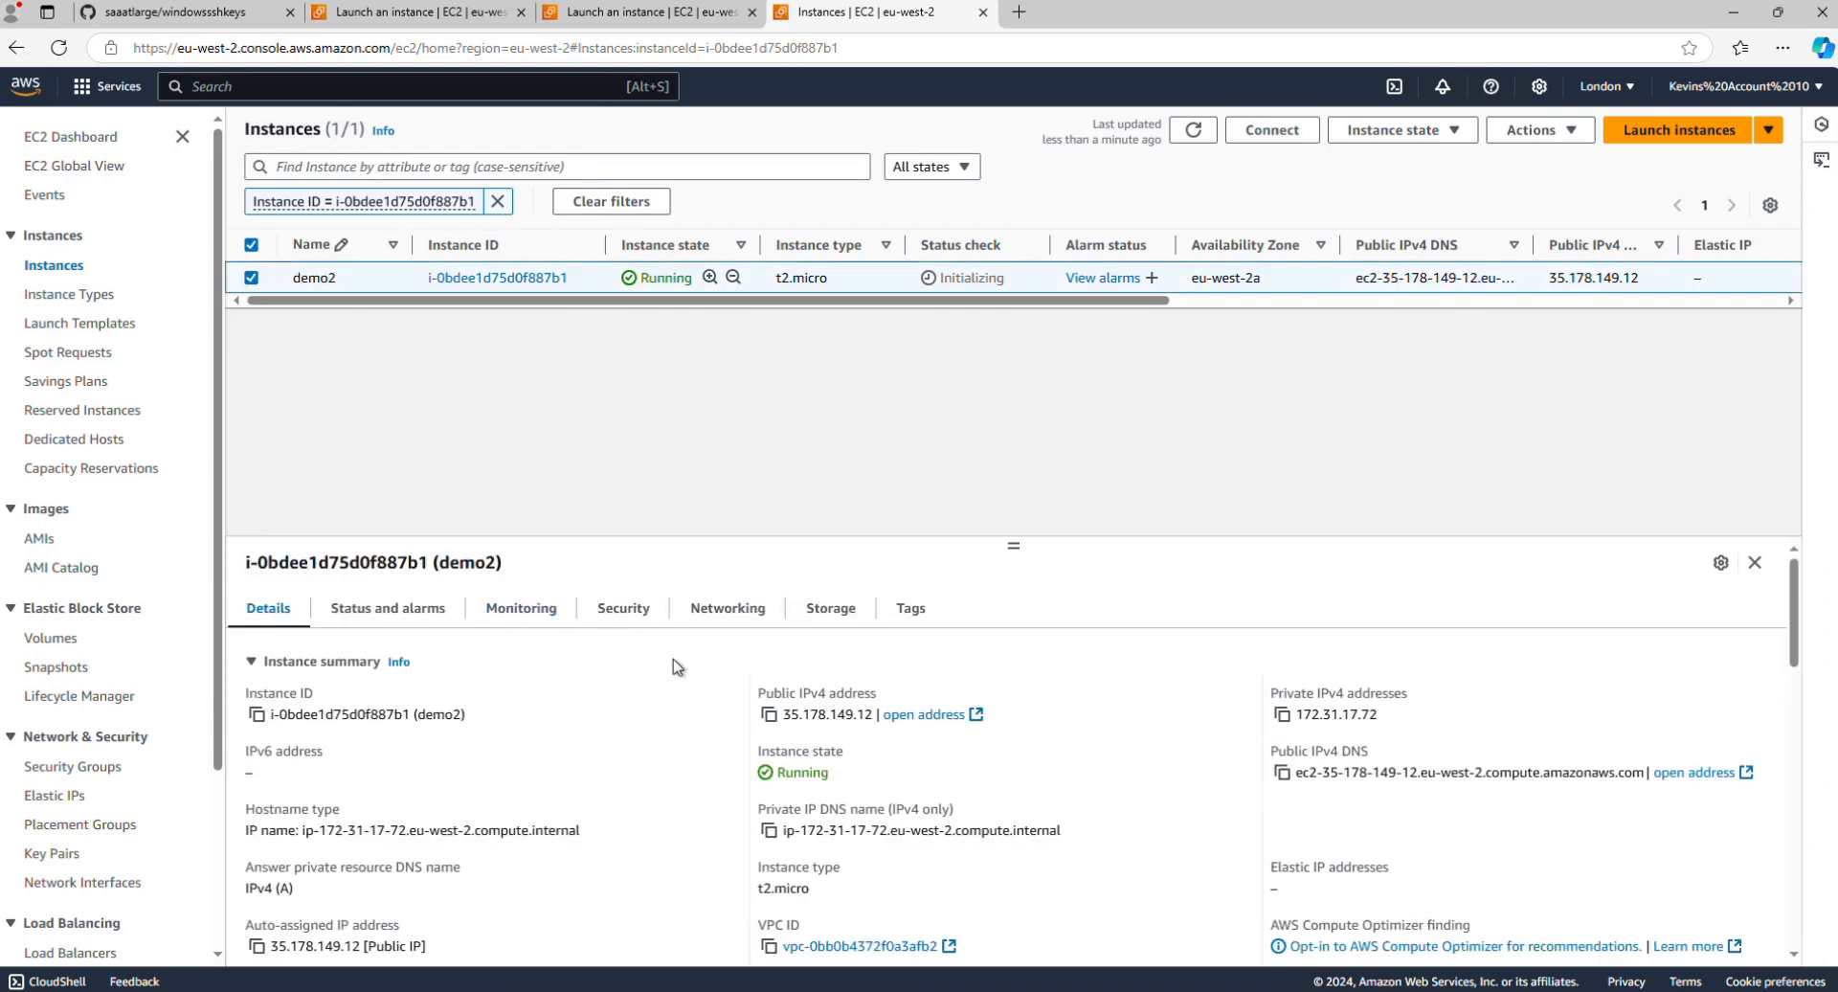
pyautogui.click(768, 715)
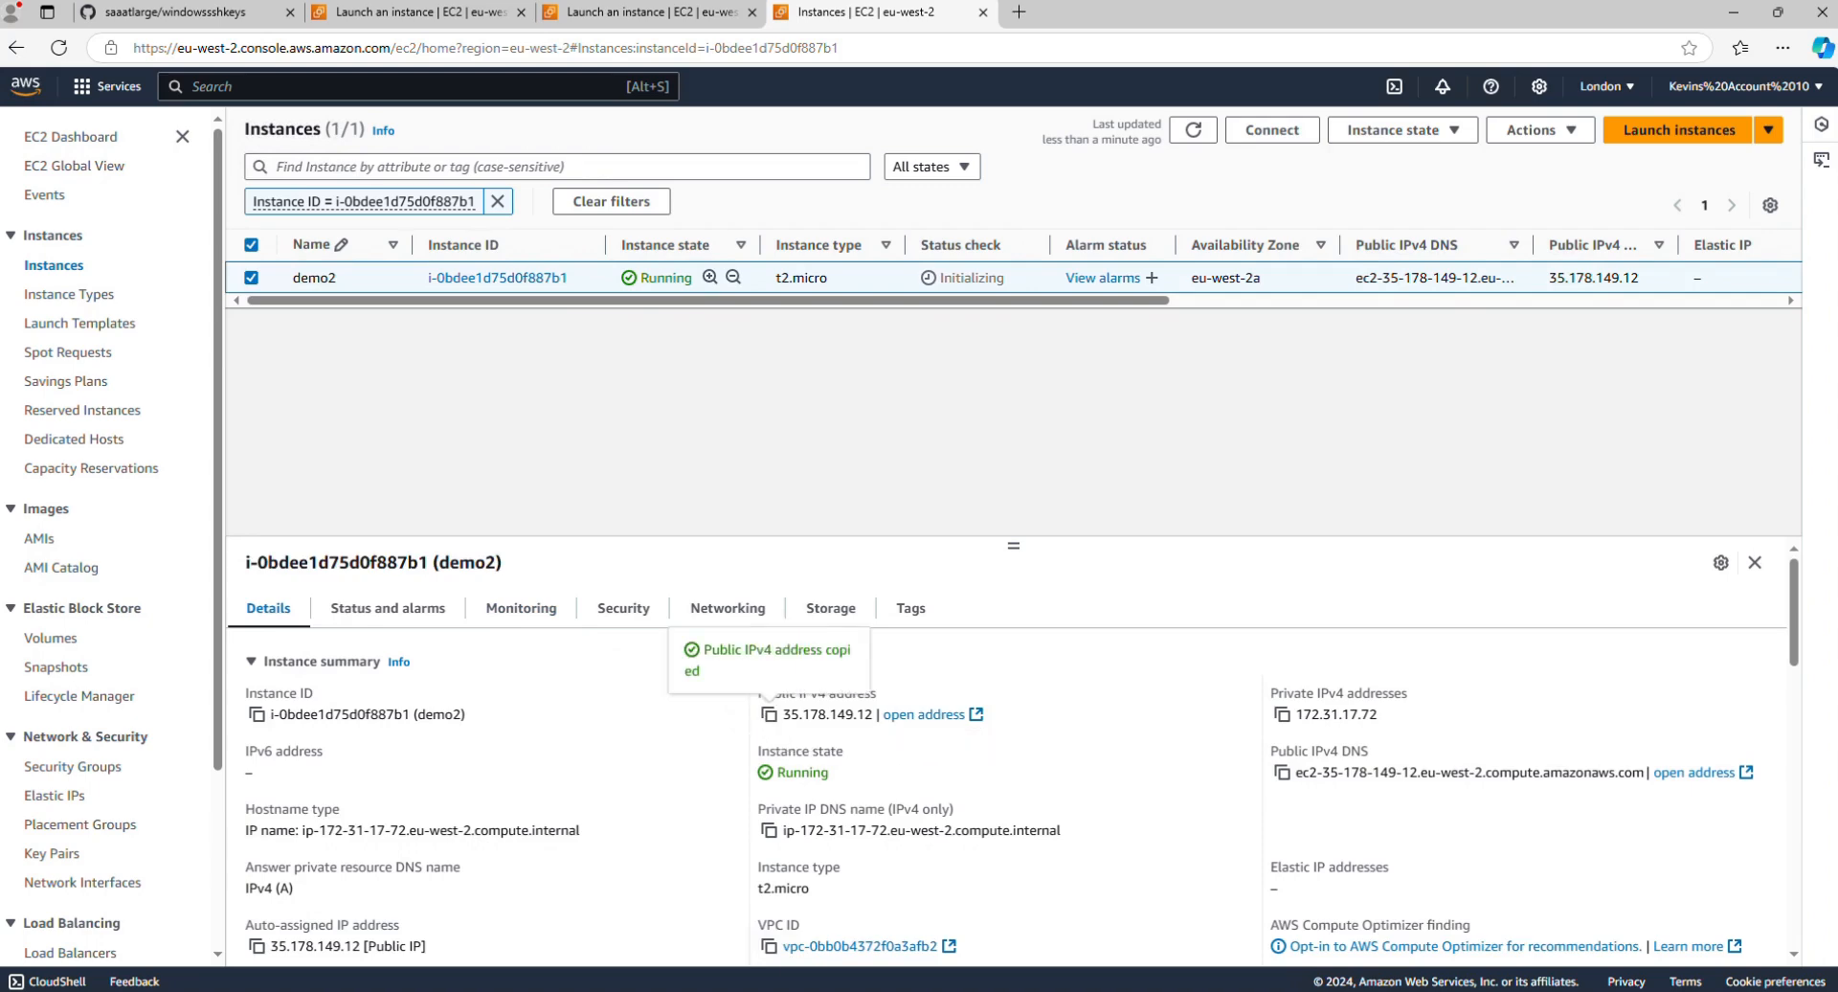
pyautogui.click(434, 880)
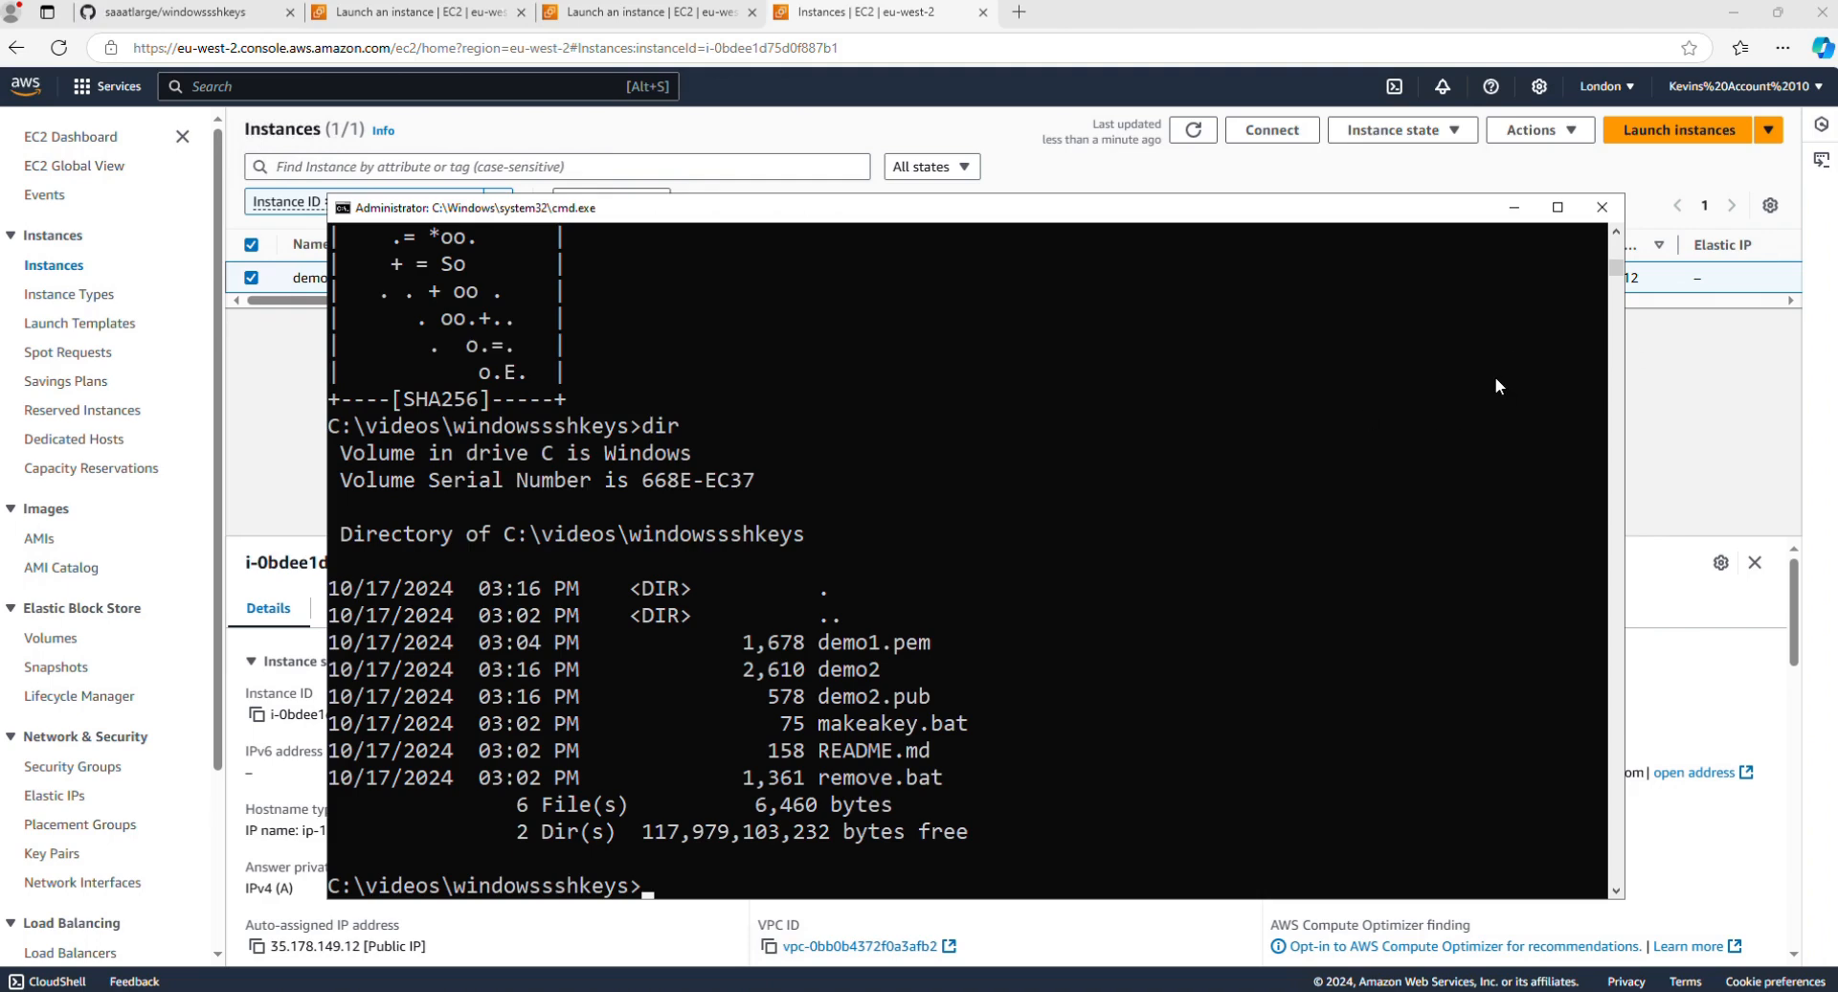
pyautogui.write('ssh -i demo2 ubuntu')
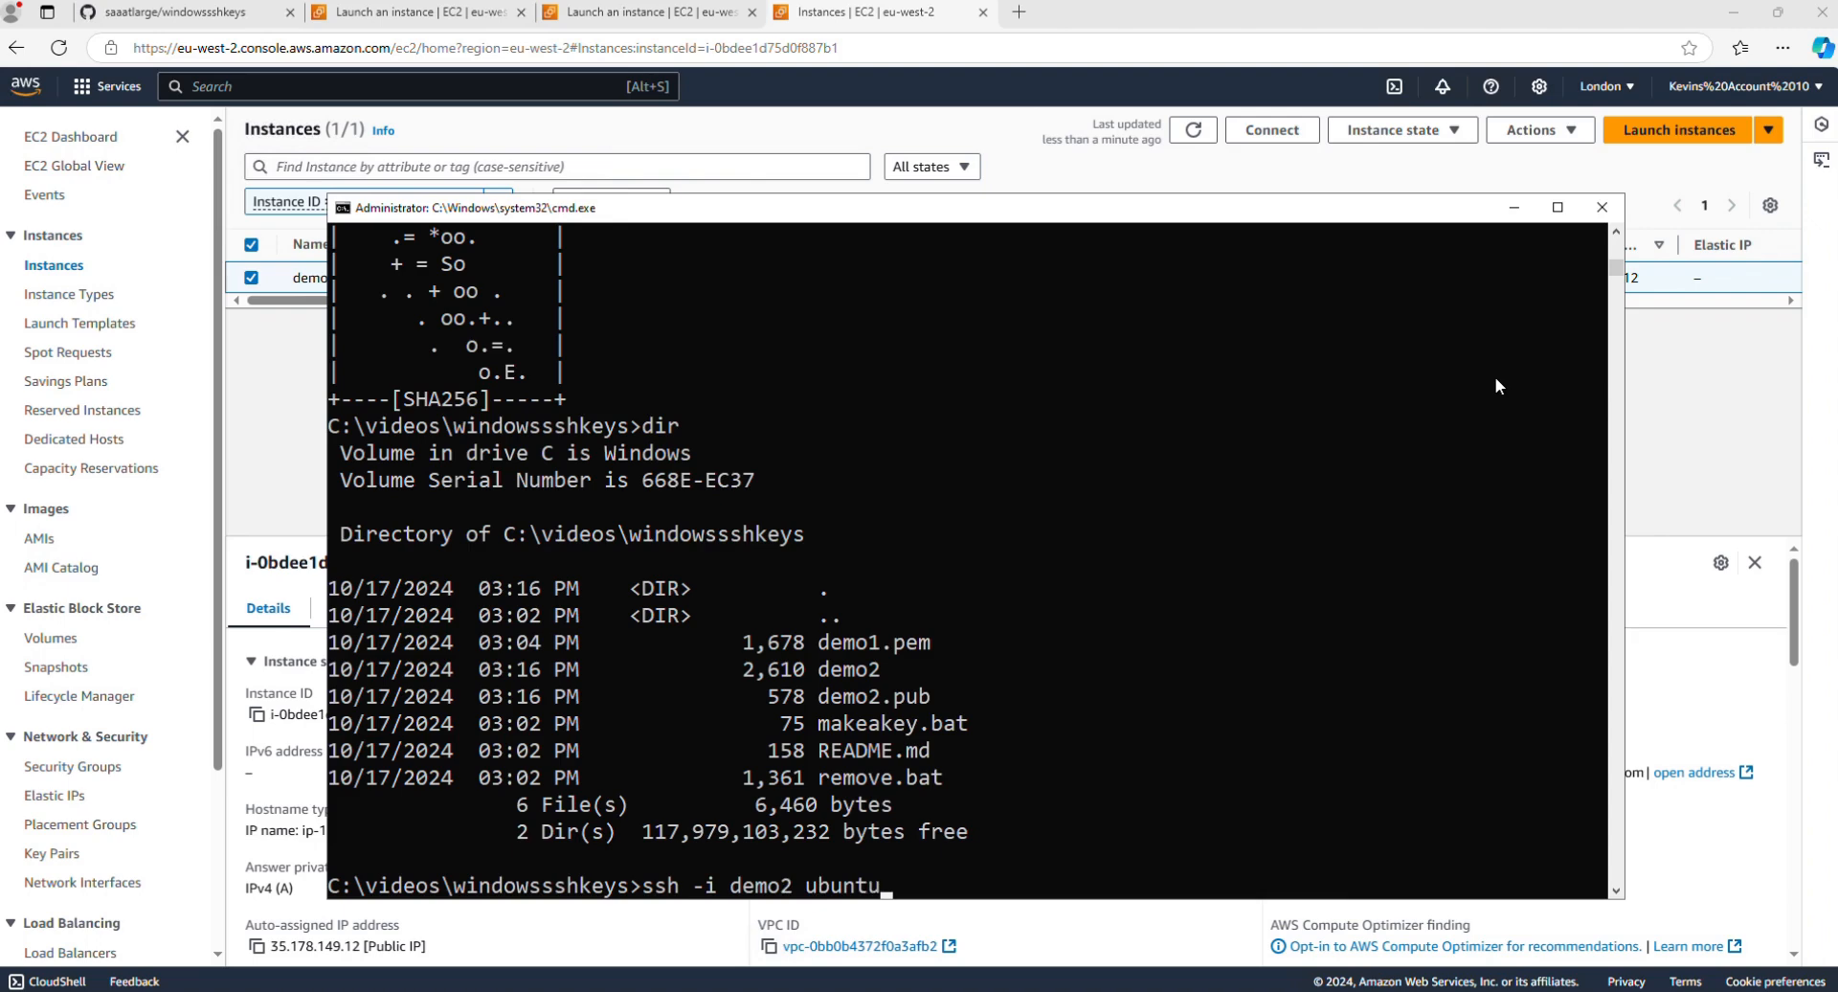
pyautogui.write('@')
pyautogui.hotkey('ctrl', 'v')
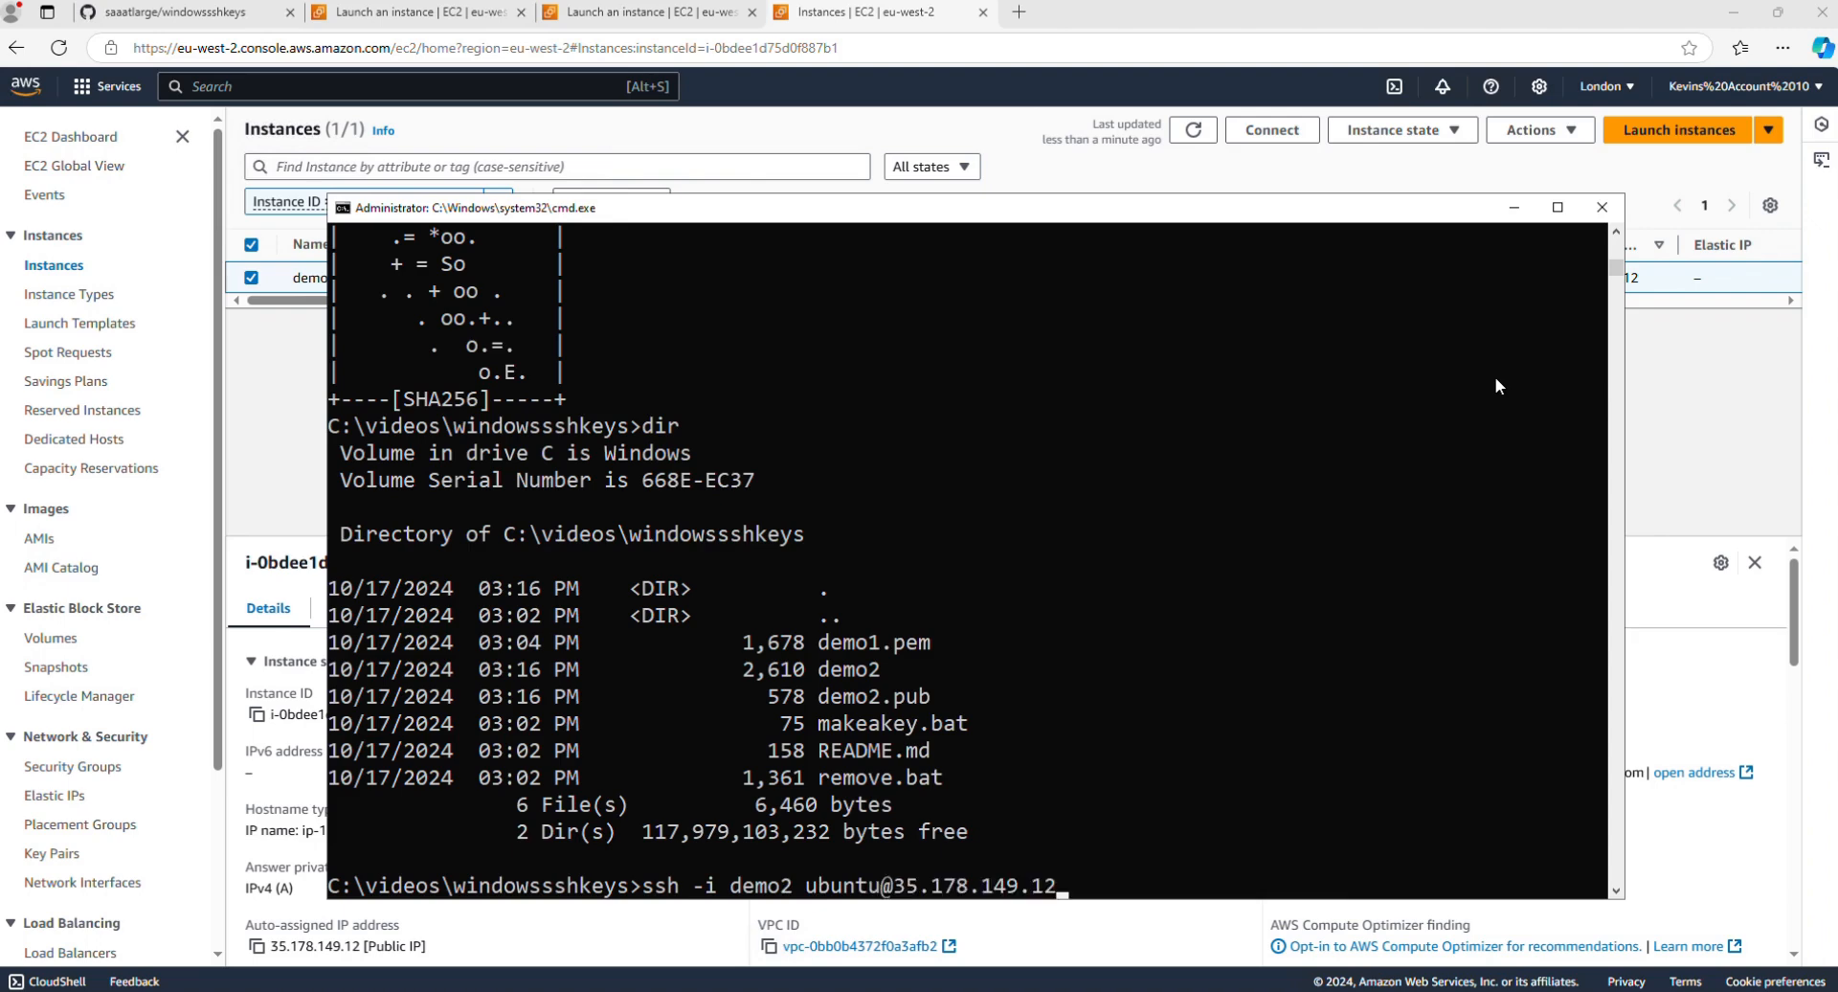
pyautogui.press('Return')
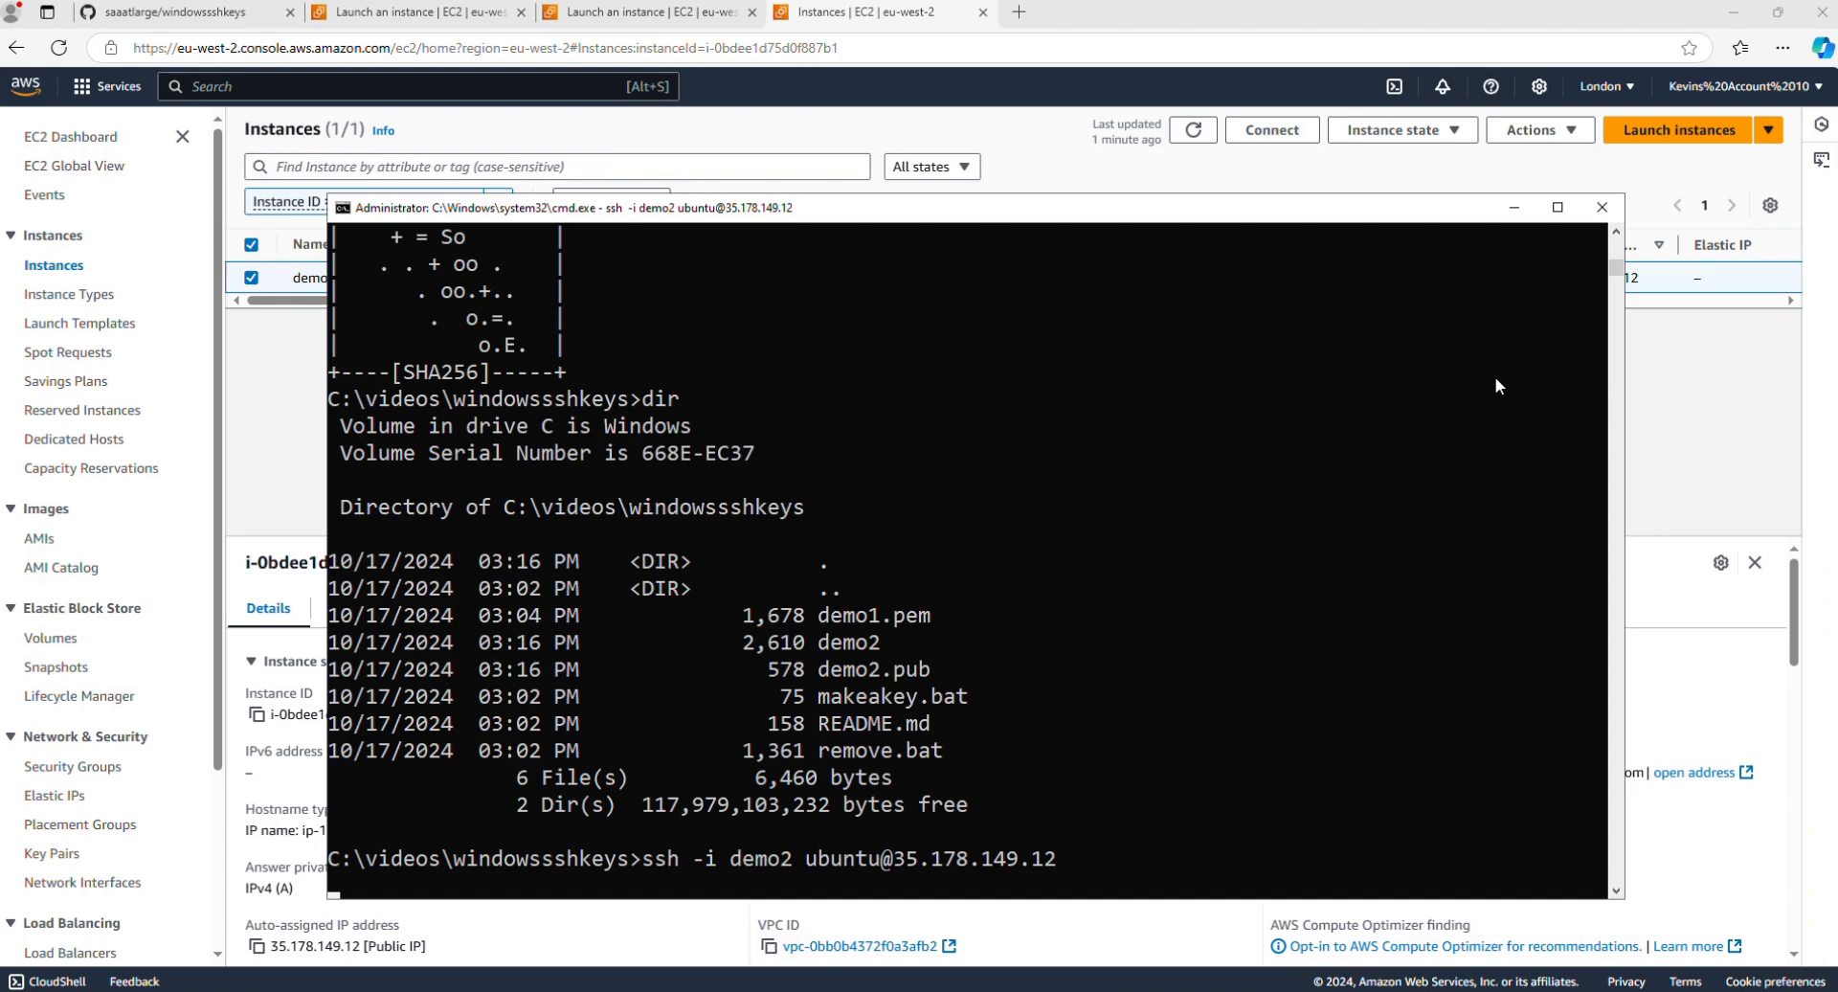
# Step: Rerun the SSH command for the demo2 instance and accept the host key with yes
pyautogui.moveTo(1106, 213); pyautogui.dragTo(1151, 191)
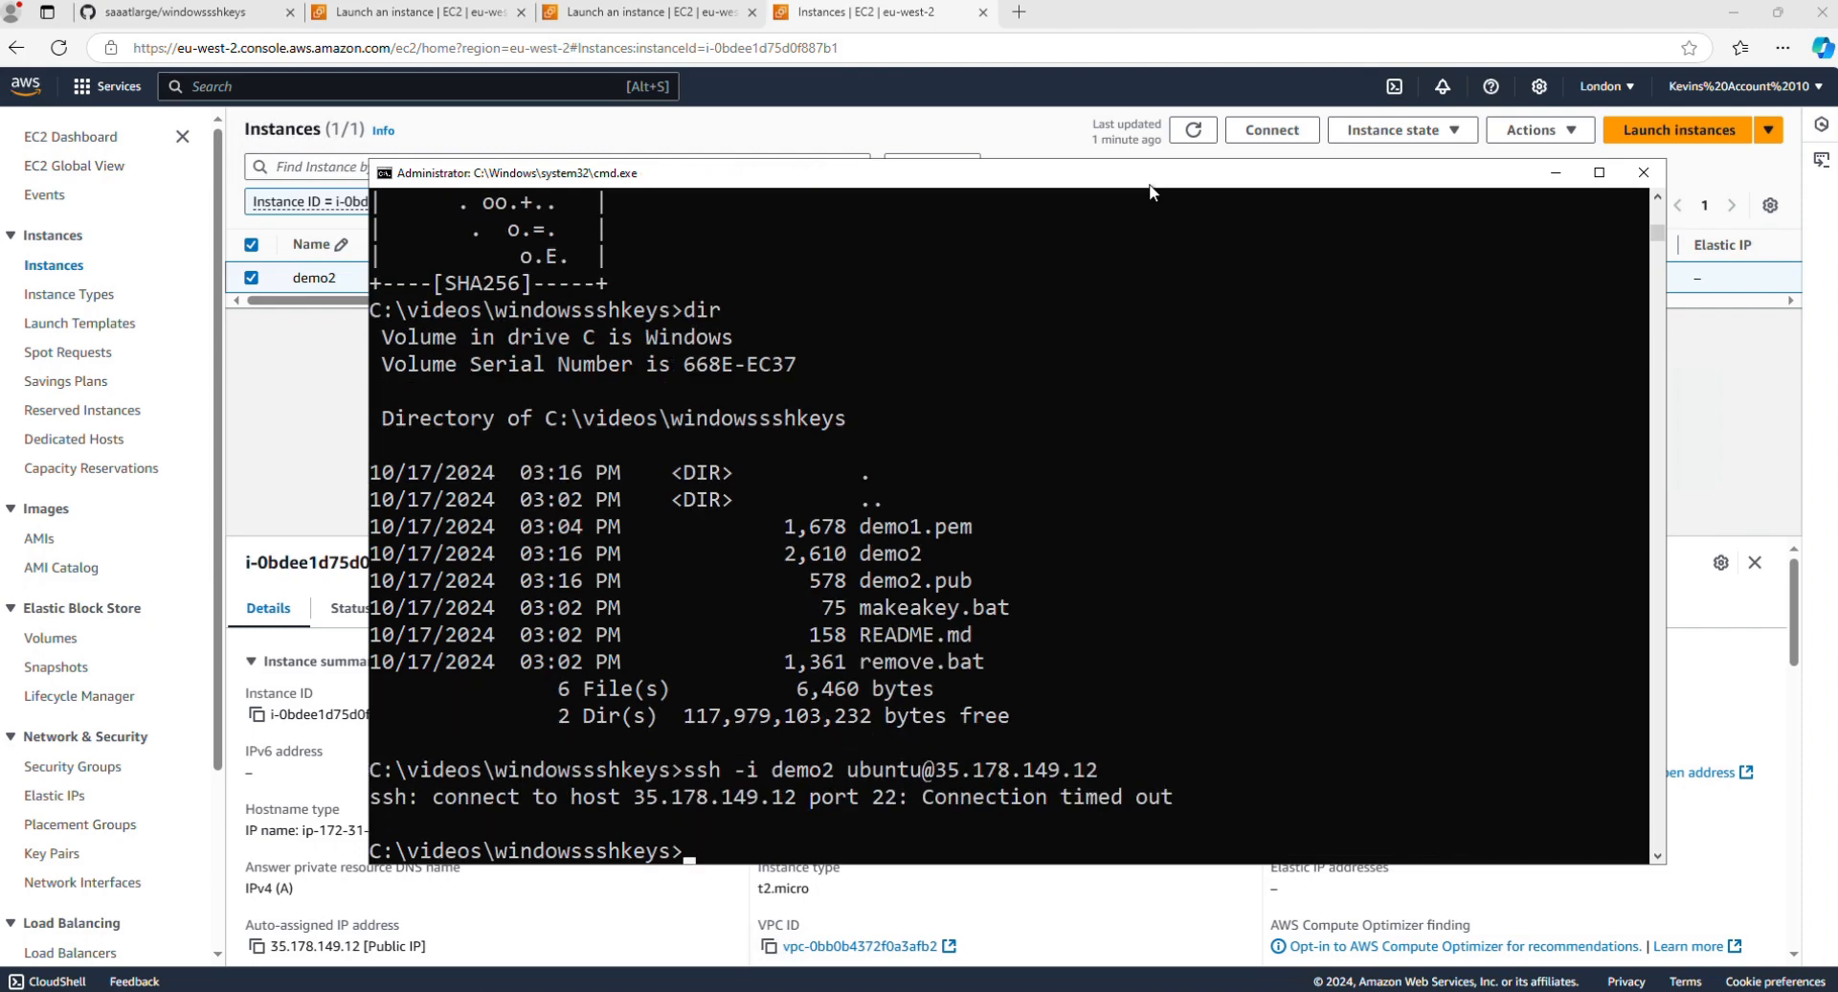
pyautogui.press('Up')
pyautogui.press('Return')
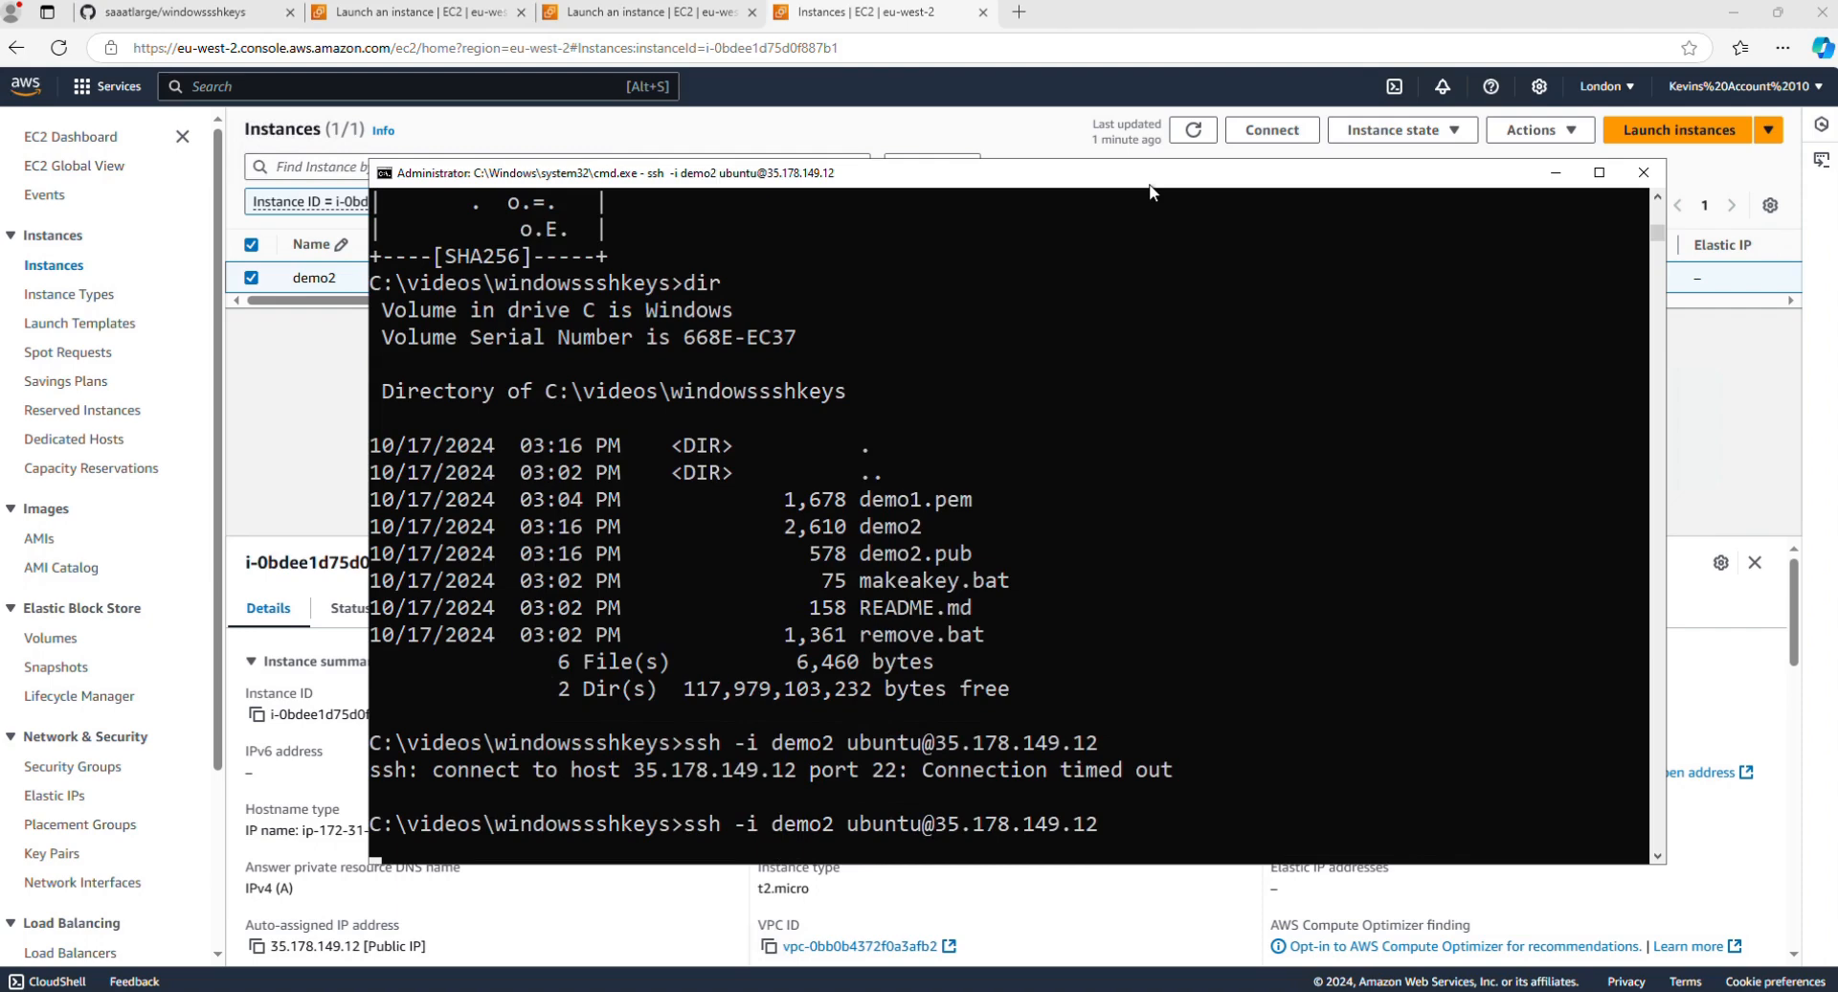
pyautogui.write('yes')
pyautogui.press('Return')
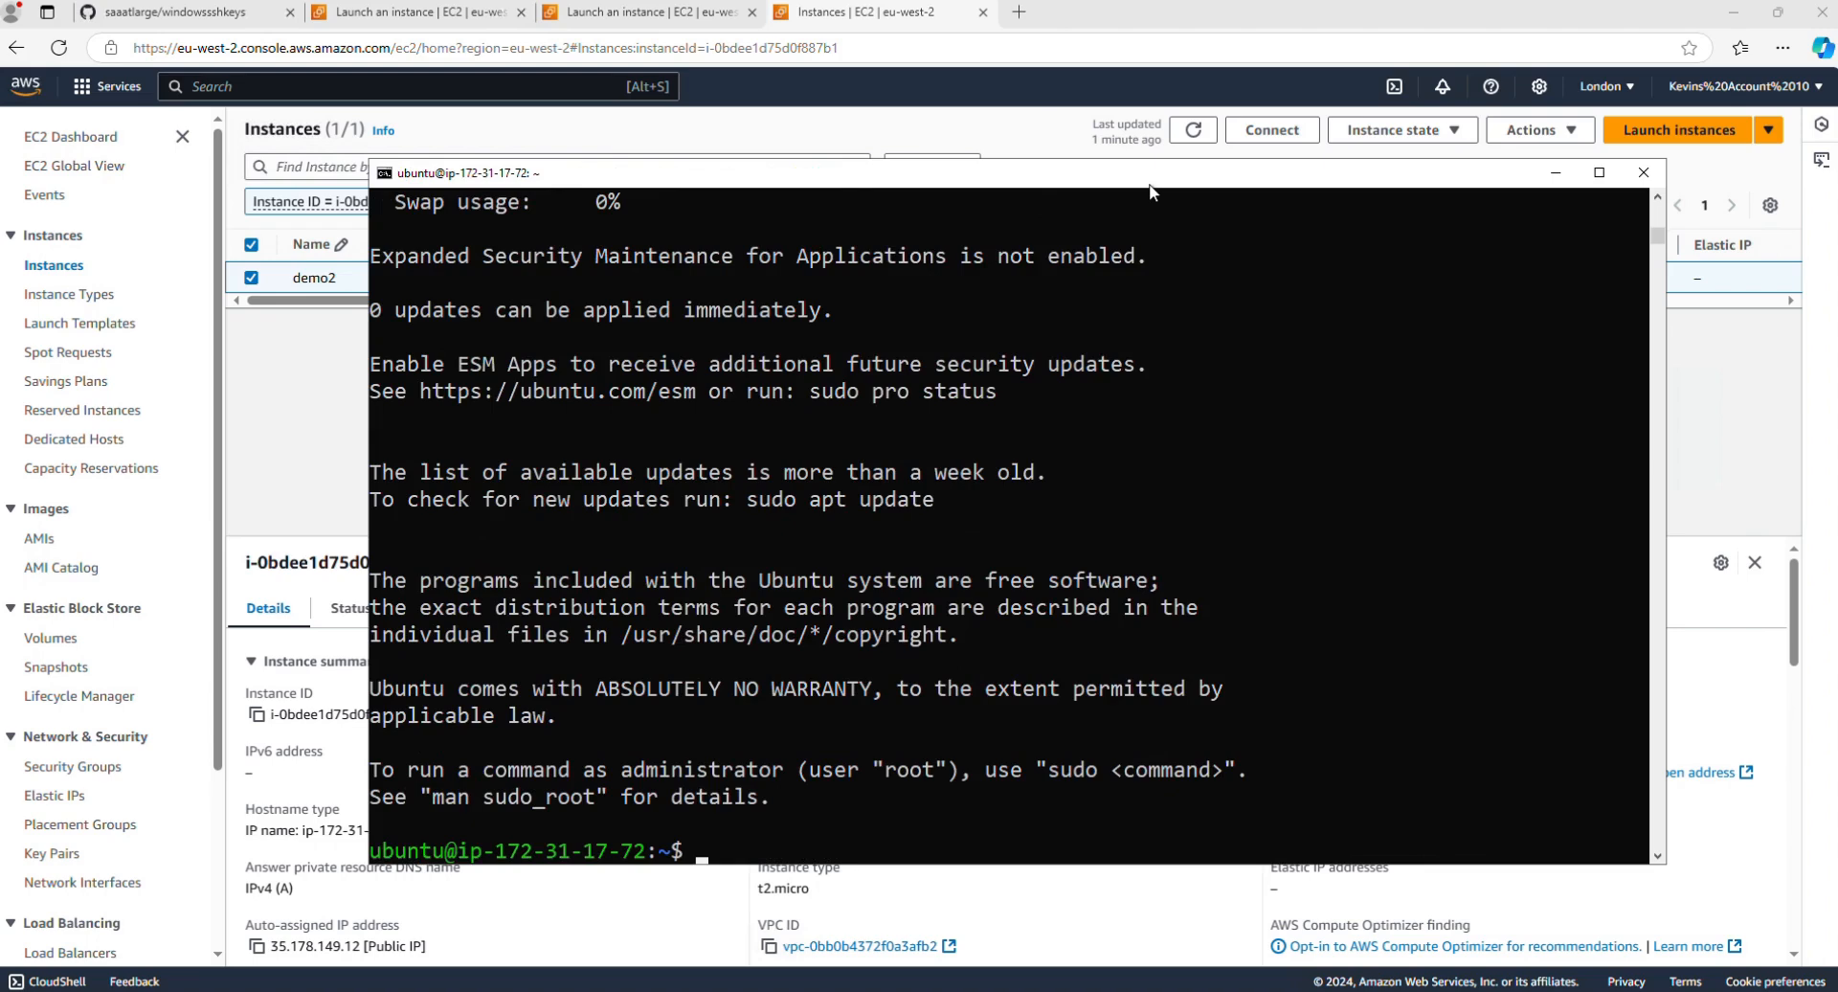
# Step: Log out of the Ubuntu instance with exit
pyautogui.write('exit')
pyautogui.press('Return')
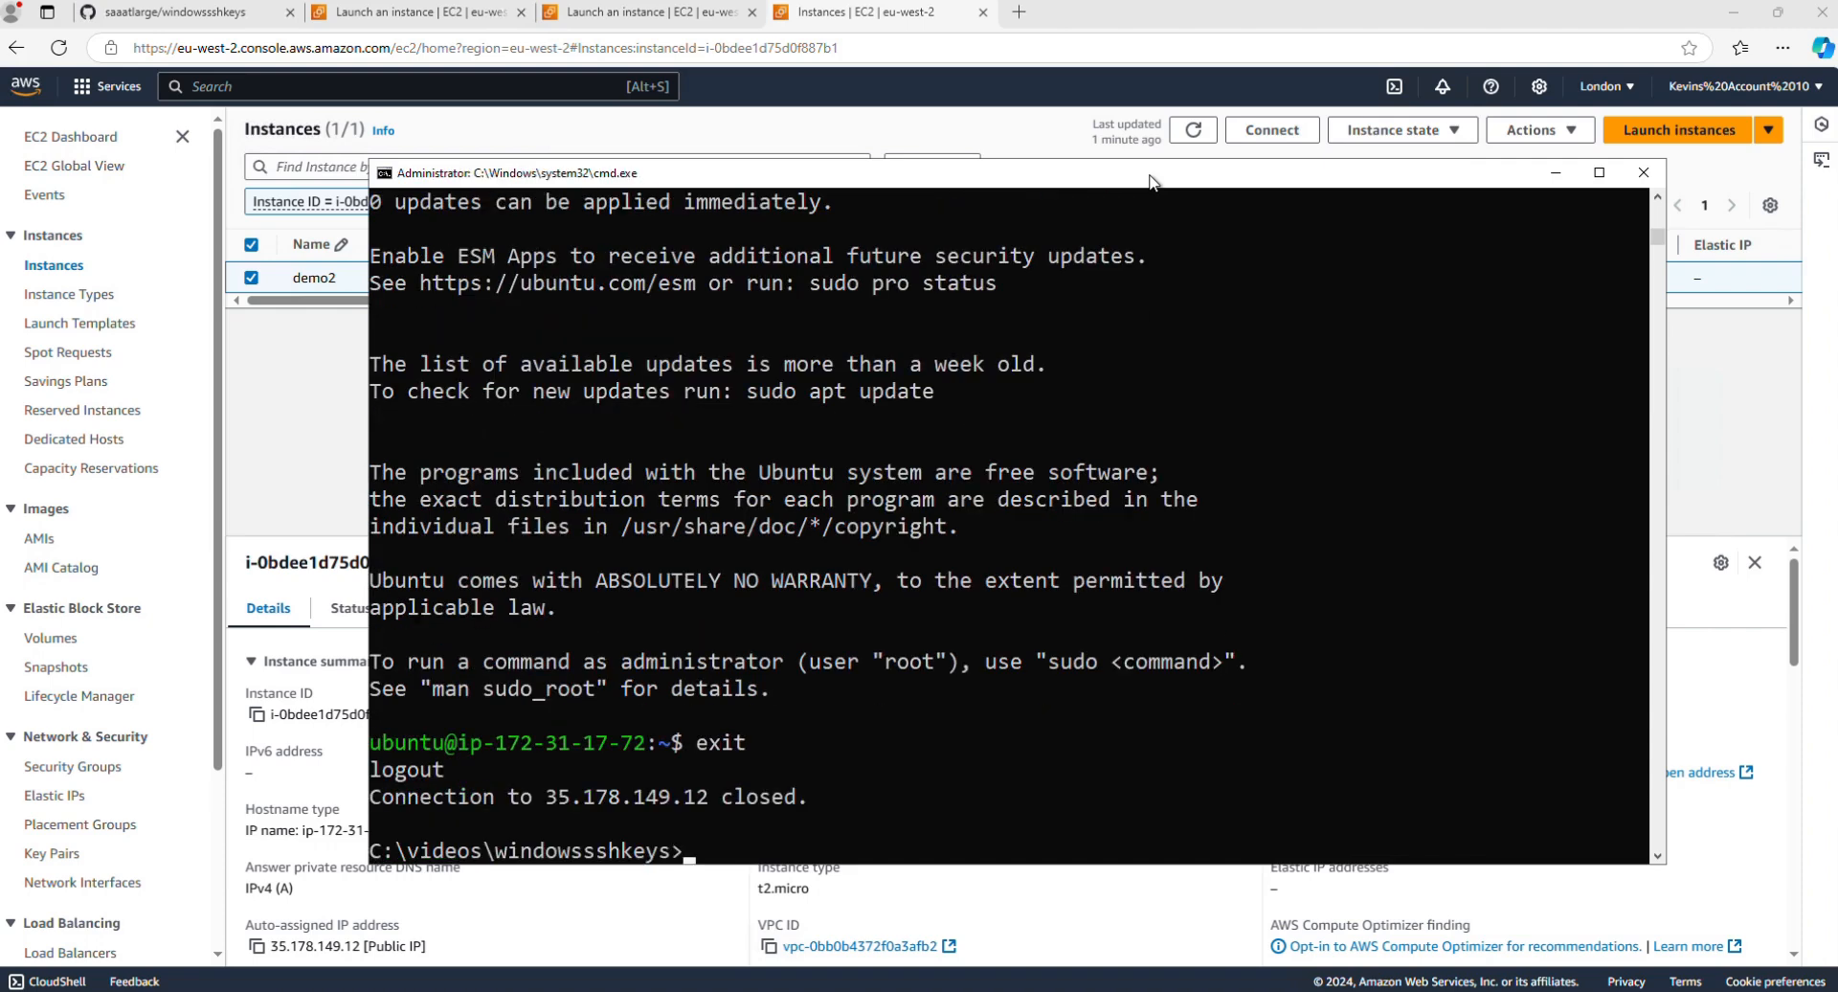
# Step: List the Windows permissions of the demo2 private key with icacls
pyautogui.write('icacls demo2')
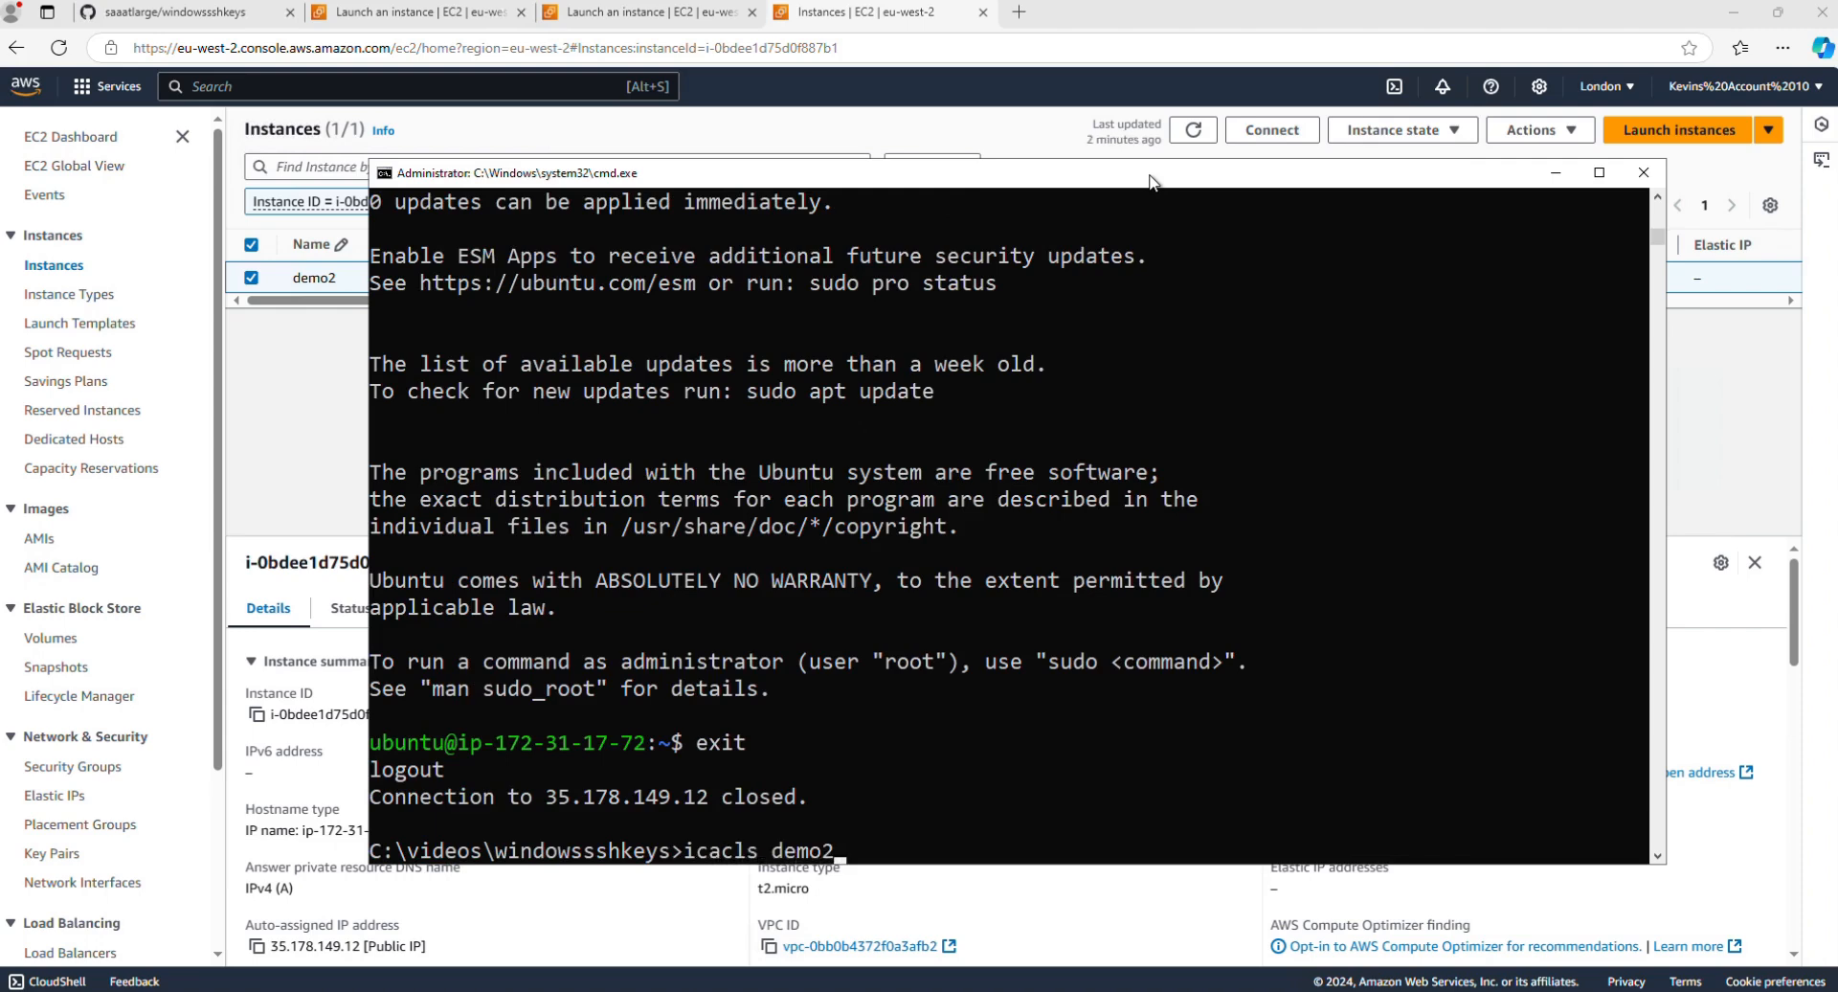
pyautogui.press('Return')
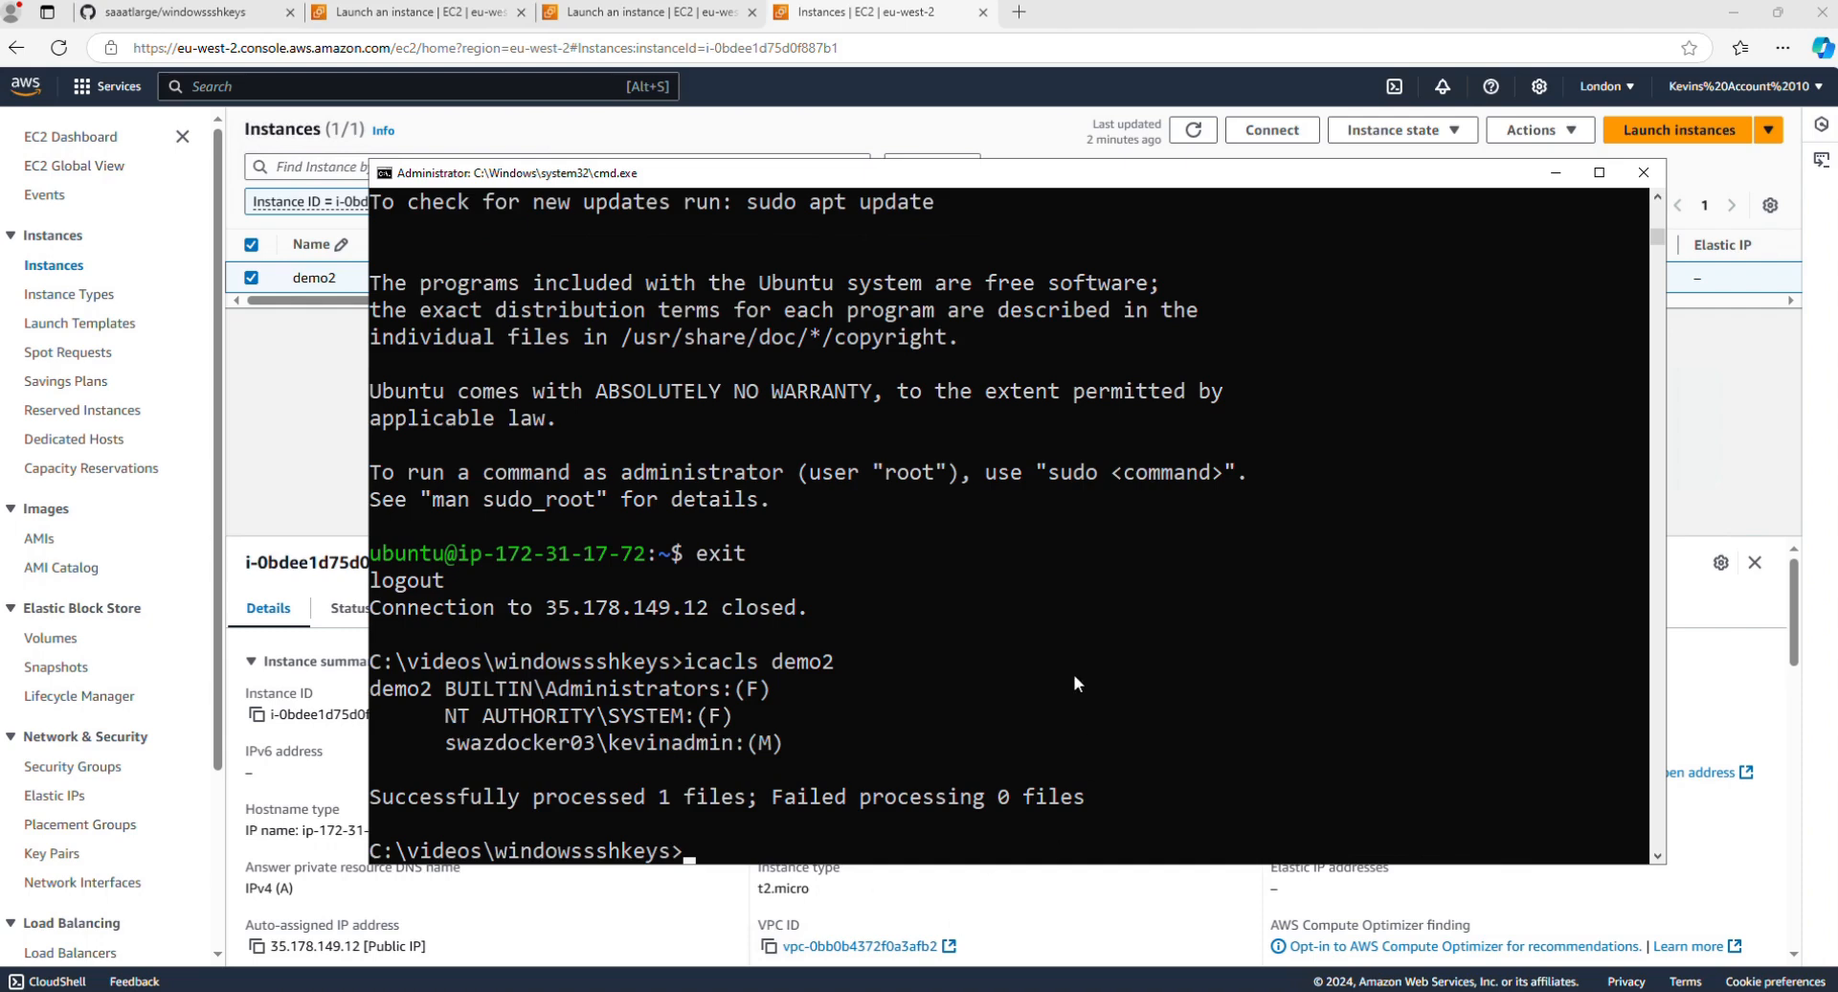
# Step: Generate a new SSH key pair named demo3 by running makeakey.bat demo3
pyautogui.press('Up')
pyautogui.press('Up')
pyautogui.press('Up')
pyautogui.press('Up')
pyautogui.press('Left')
pyautogui.press('Left')
pyautogui.press('Left')
pyautogui.press('Left')
pyautogui.press('Left')
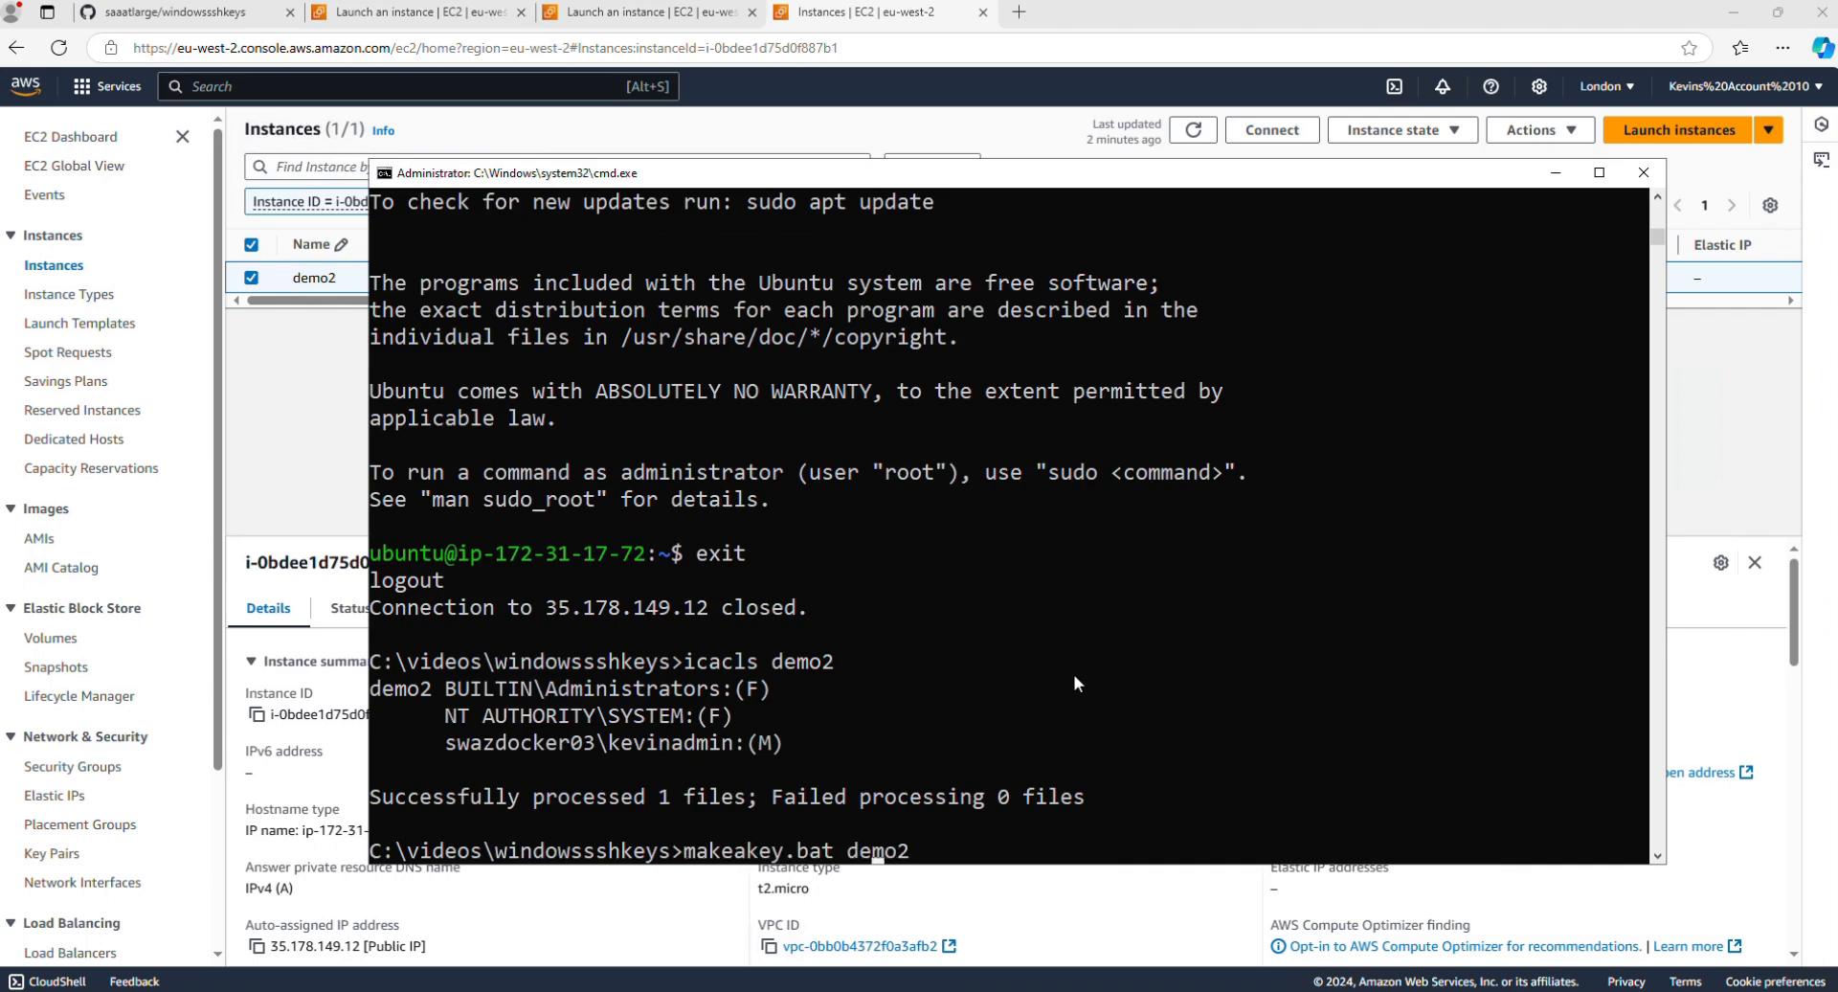
pyautogui.press('Delete')
pyautogui.press('Delete')
pyautogui.press('Delete')
pyautogui.press('Delete')
pyautogui.press('Delete')
pyautogui.write('demo3')
pyautogui.press('Return')
# Step: List all files in the windowssshkeys folder with dir *
pyautogui.write('dir ')
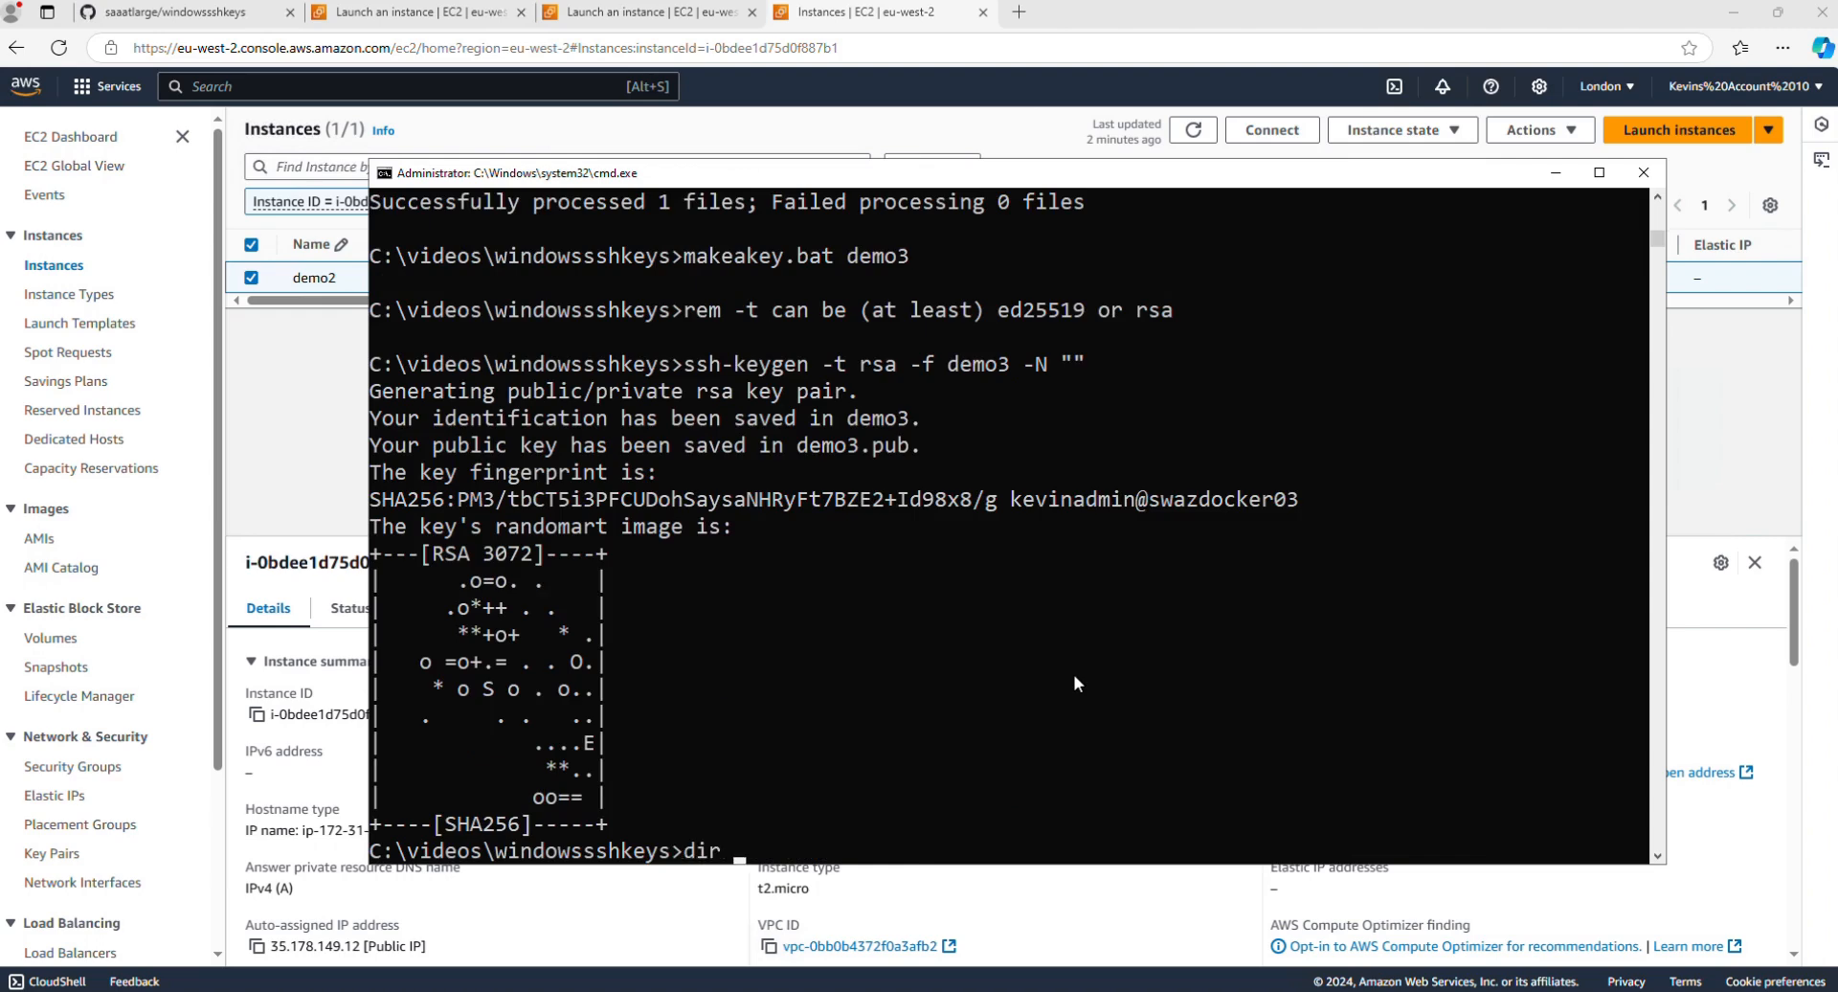
pyautogui.write('*')
pyautogui.press('Return')
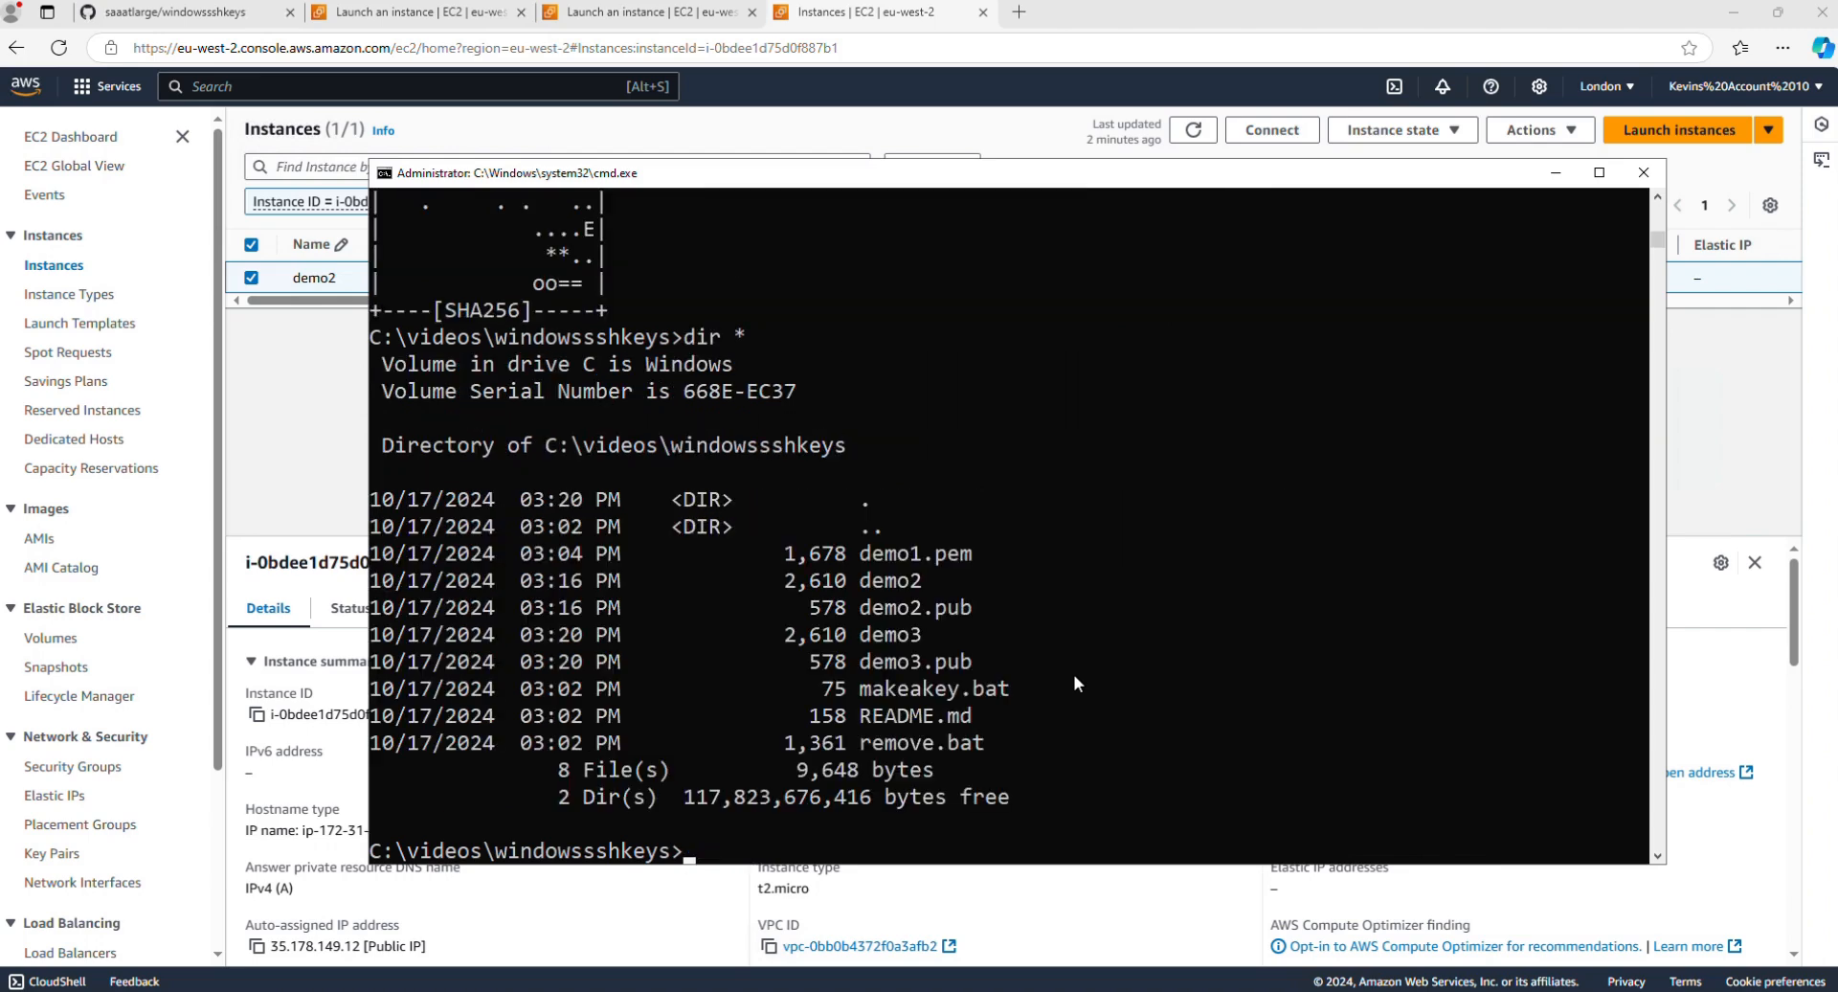
pyautogui.press('Up')
pyautogui.press('Up')
pyautogui.press('Up')
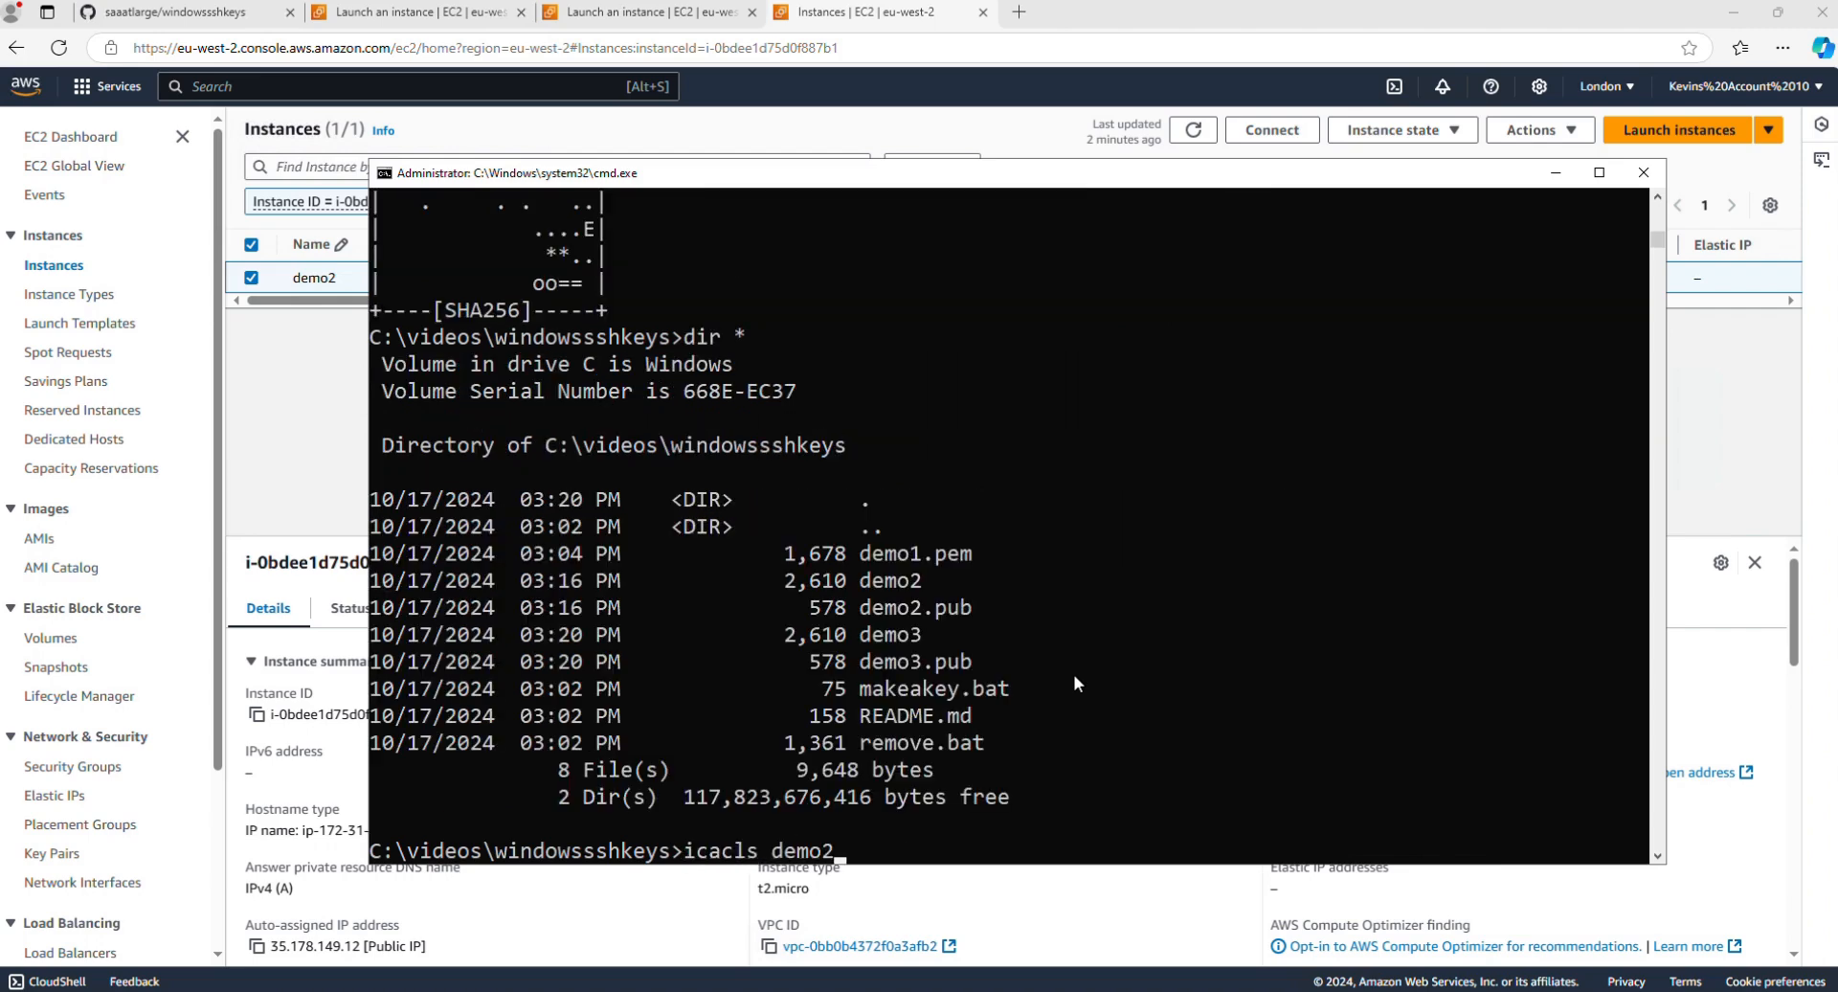
pyautogui.press('Up')
pyautogui.press('Left')
pyautogui.press('Left')
pyautogui.press('Left')
pyautogui.press('Left')
pyautogui.press('Left')
pyautogui.press('Left')
pyautogui.press('Left')
pyautogui.press('Left')
pyautogui.press('Left')
pyautogui.press('Left')
pyautogui.press('Left')
pyautogui.press('Left')
pyautogui.press('Left')
pyautogui.press('Left')
pyautogui.press('Left')
pyautogui.press('Left')
pyautogui.press('Left')
pyautogui.press('Left')
pyautogui.press('Left')
pyautogui.press('Left')
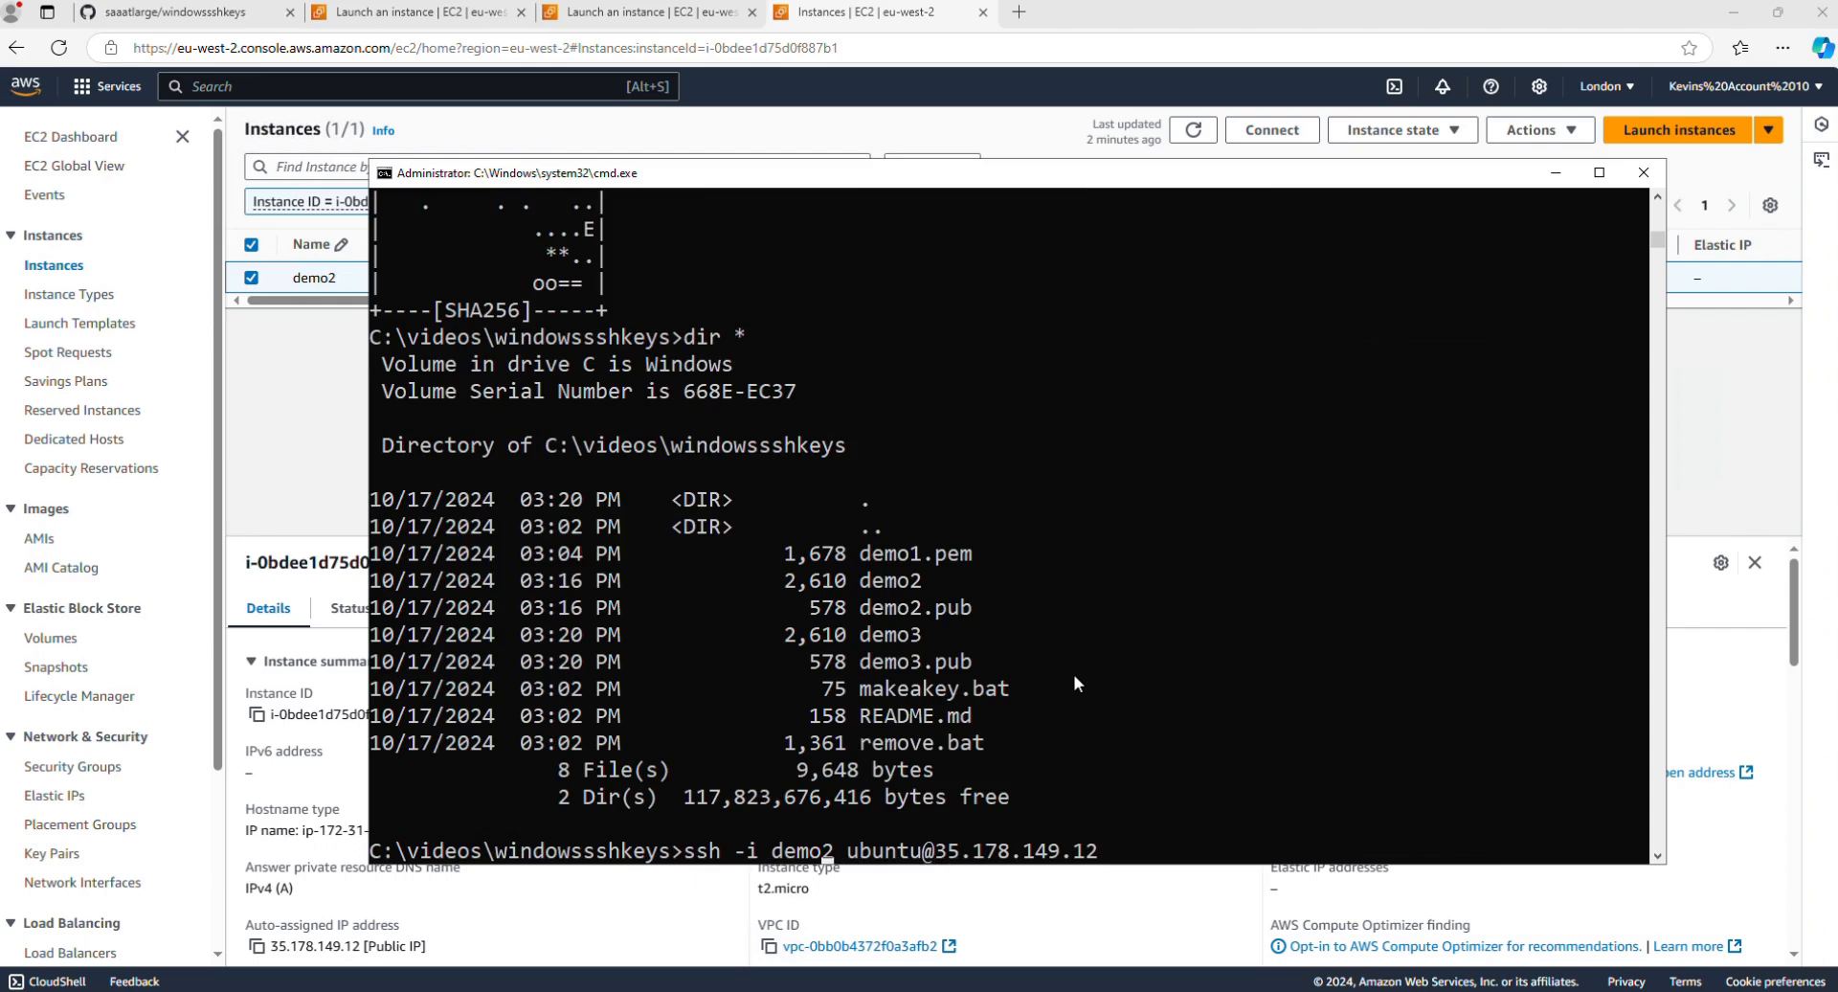
pyautogui.write('3')
pyautogui.press('Delete')
pyautogui.press('Return')
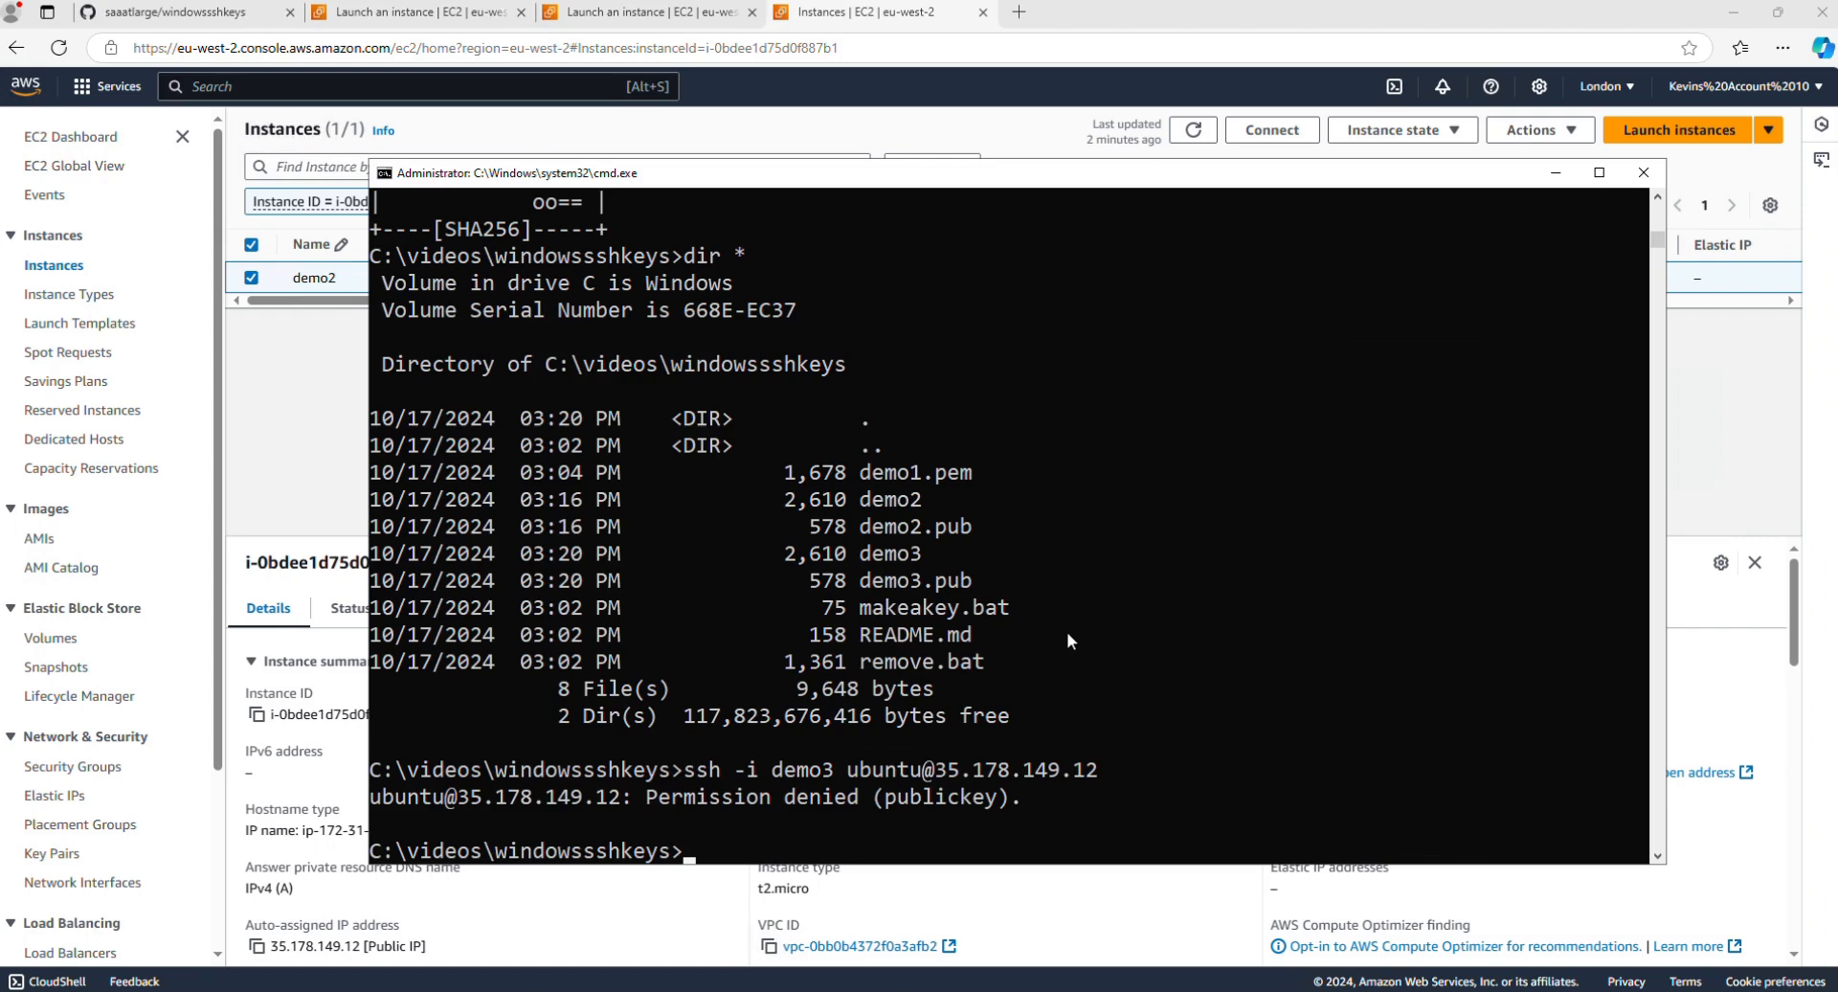
# Step: Display the contents of the demo3.pub public key file with more
pyautogui.write('more demo3.pub')
pyautogui.press('Return')
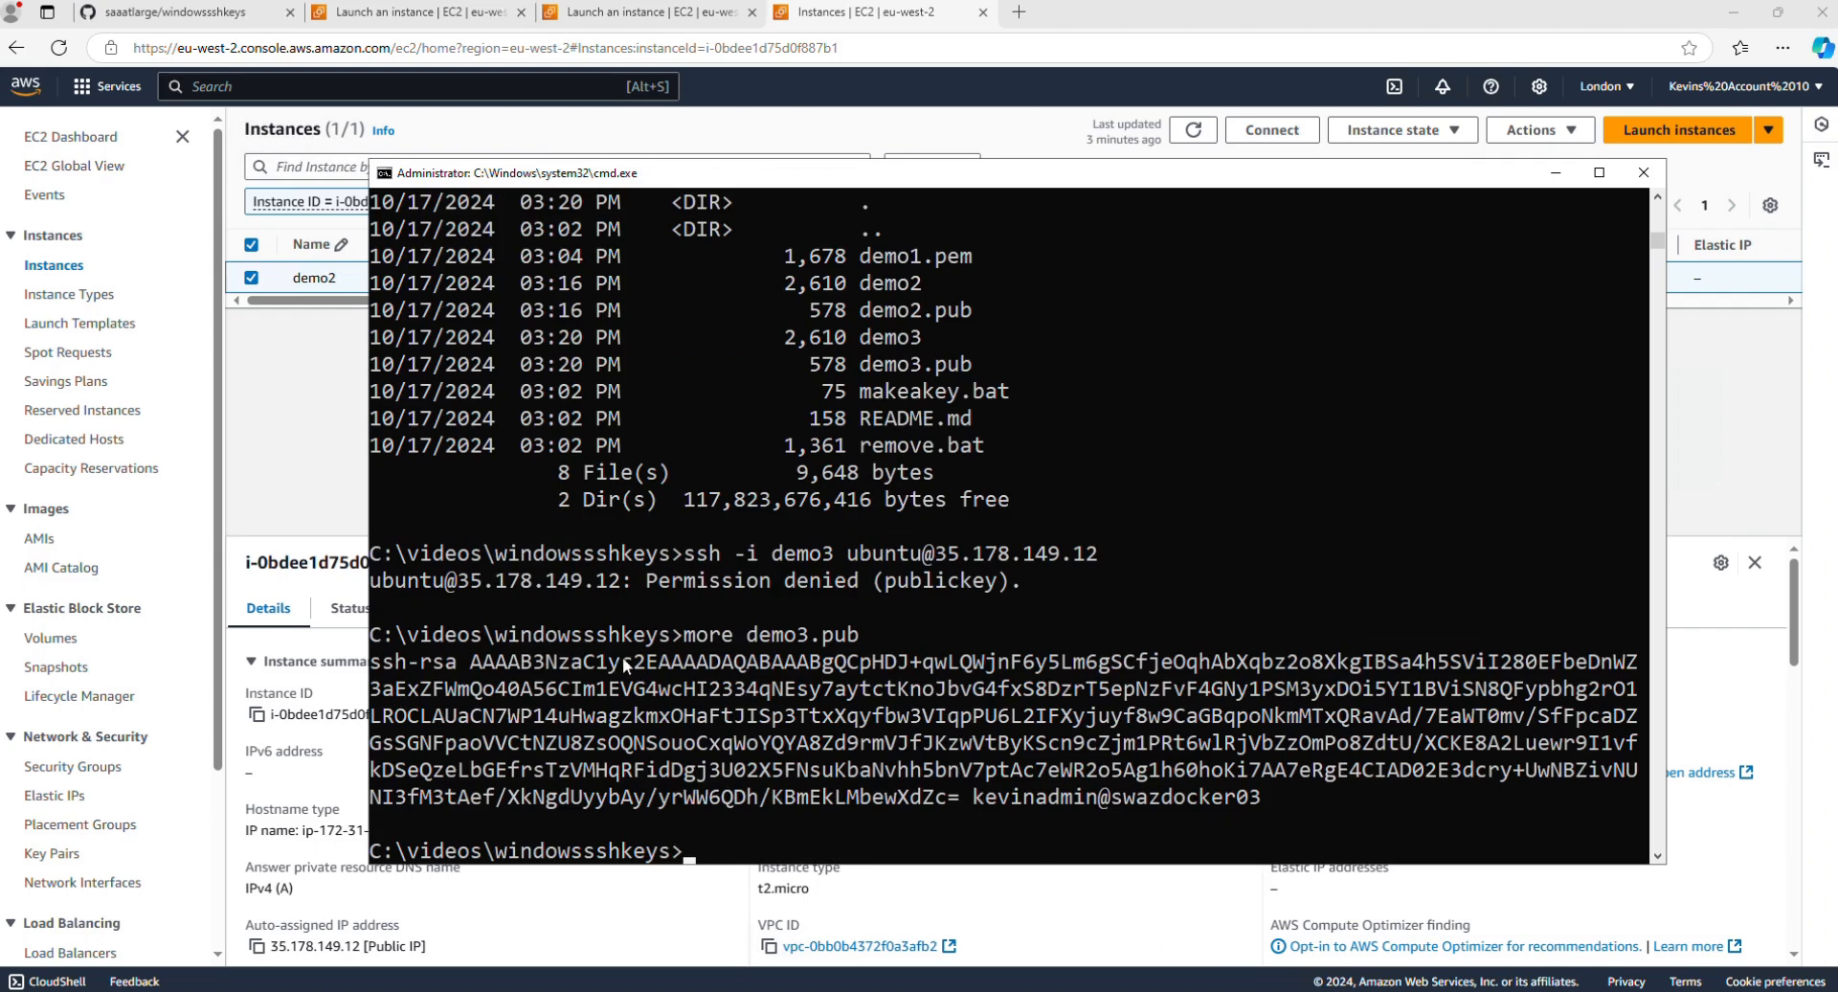
# Step: Copy the demo3 public key to the clipboard with type demo3.pub | clip
pyautogui.write('type demo3.')
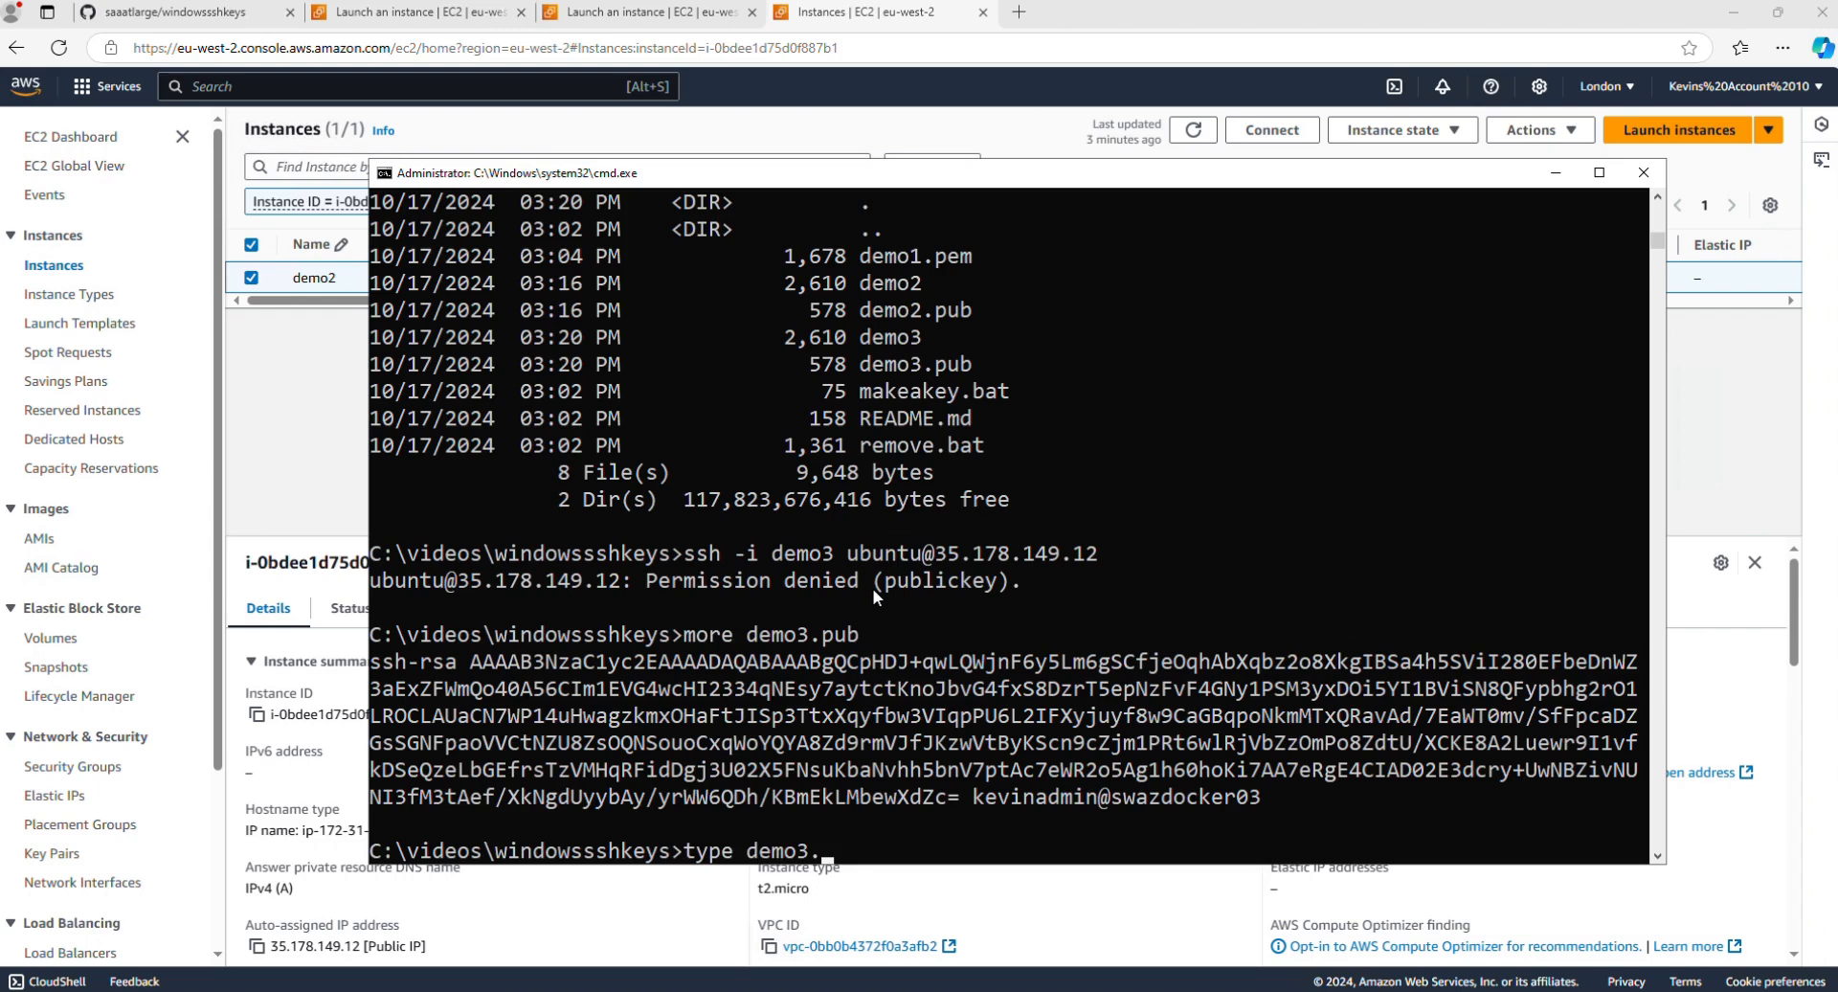
pyautogui.write('pub | clip')
pyautogui.press('Return')
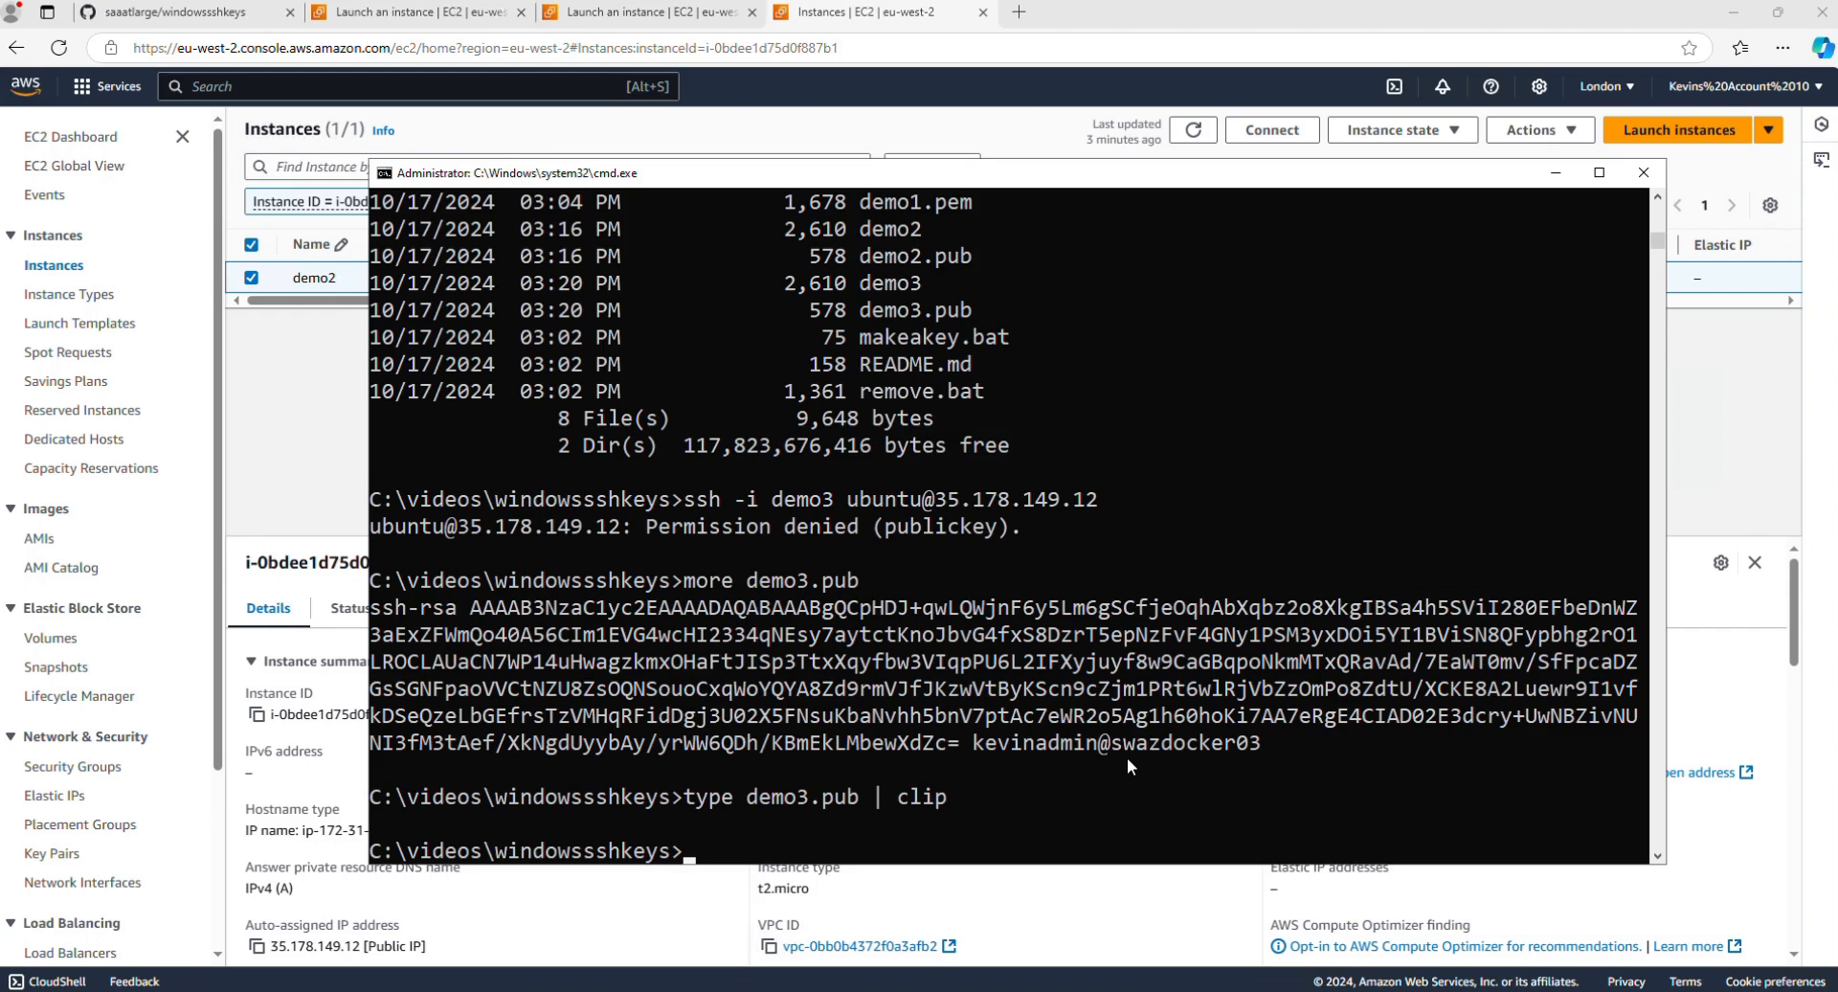
pyautogui.press('Up')
pyautogui.press('Up')
pyautogui.press('Up')
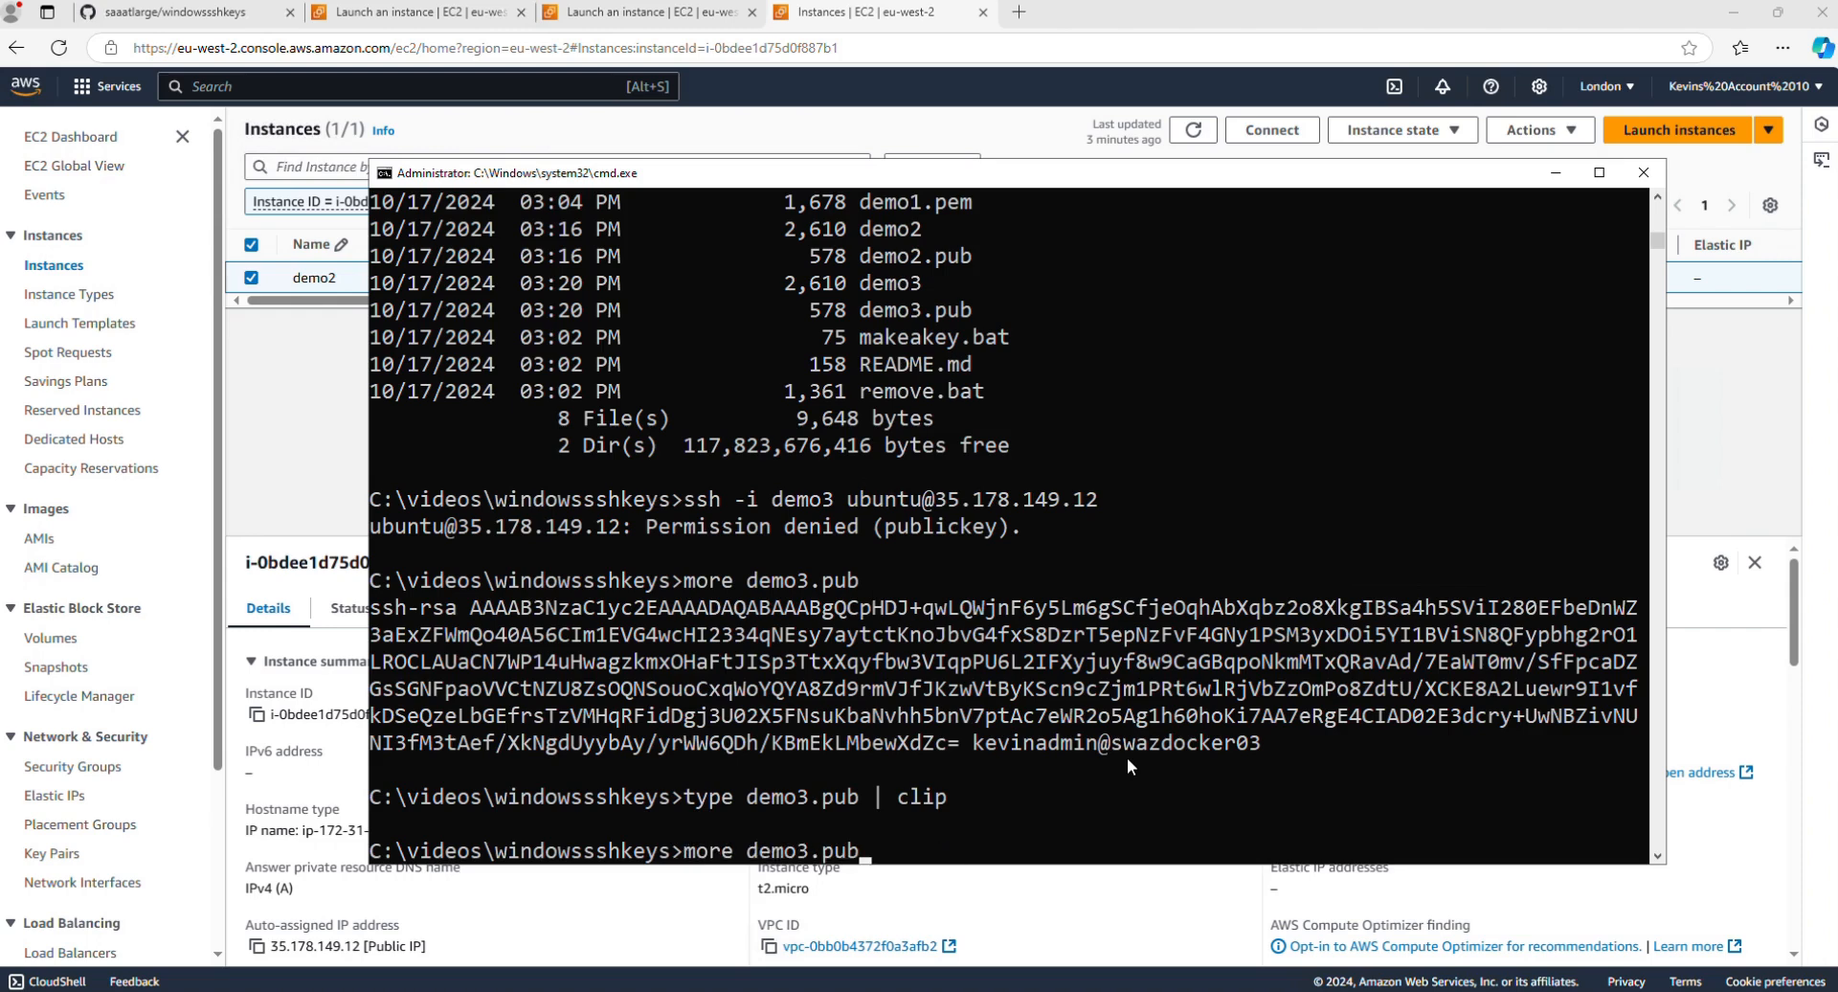
pyautogui.press('Left')
pyautogui.press('Left')
pyautogui.press('Left')
pyautogui.press('Left')
pyautogui.press('Left')
pyautogui.press('Left')
pyautogui.press('Left')
pyautogui.press('Left')
pyautogui.press('Left')
pyautogui.press('Left')
pyautogui.press('Left')
pyautogui.press('Left')
pyautogui.press('Left')
pyautogui.press('Left')
pyautogui.press('Left')
pyautogui.press('Left')
pyautogui.press('Left')
pyautogui.press('Left')
pyautogui.press('Left')
pyautogui.press('Left')
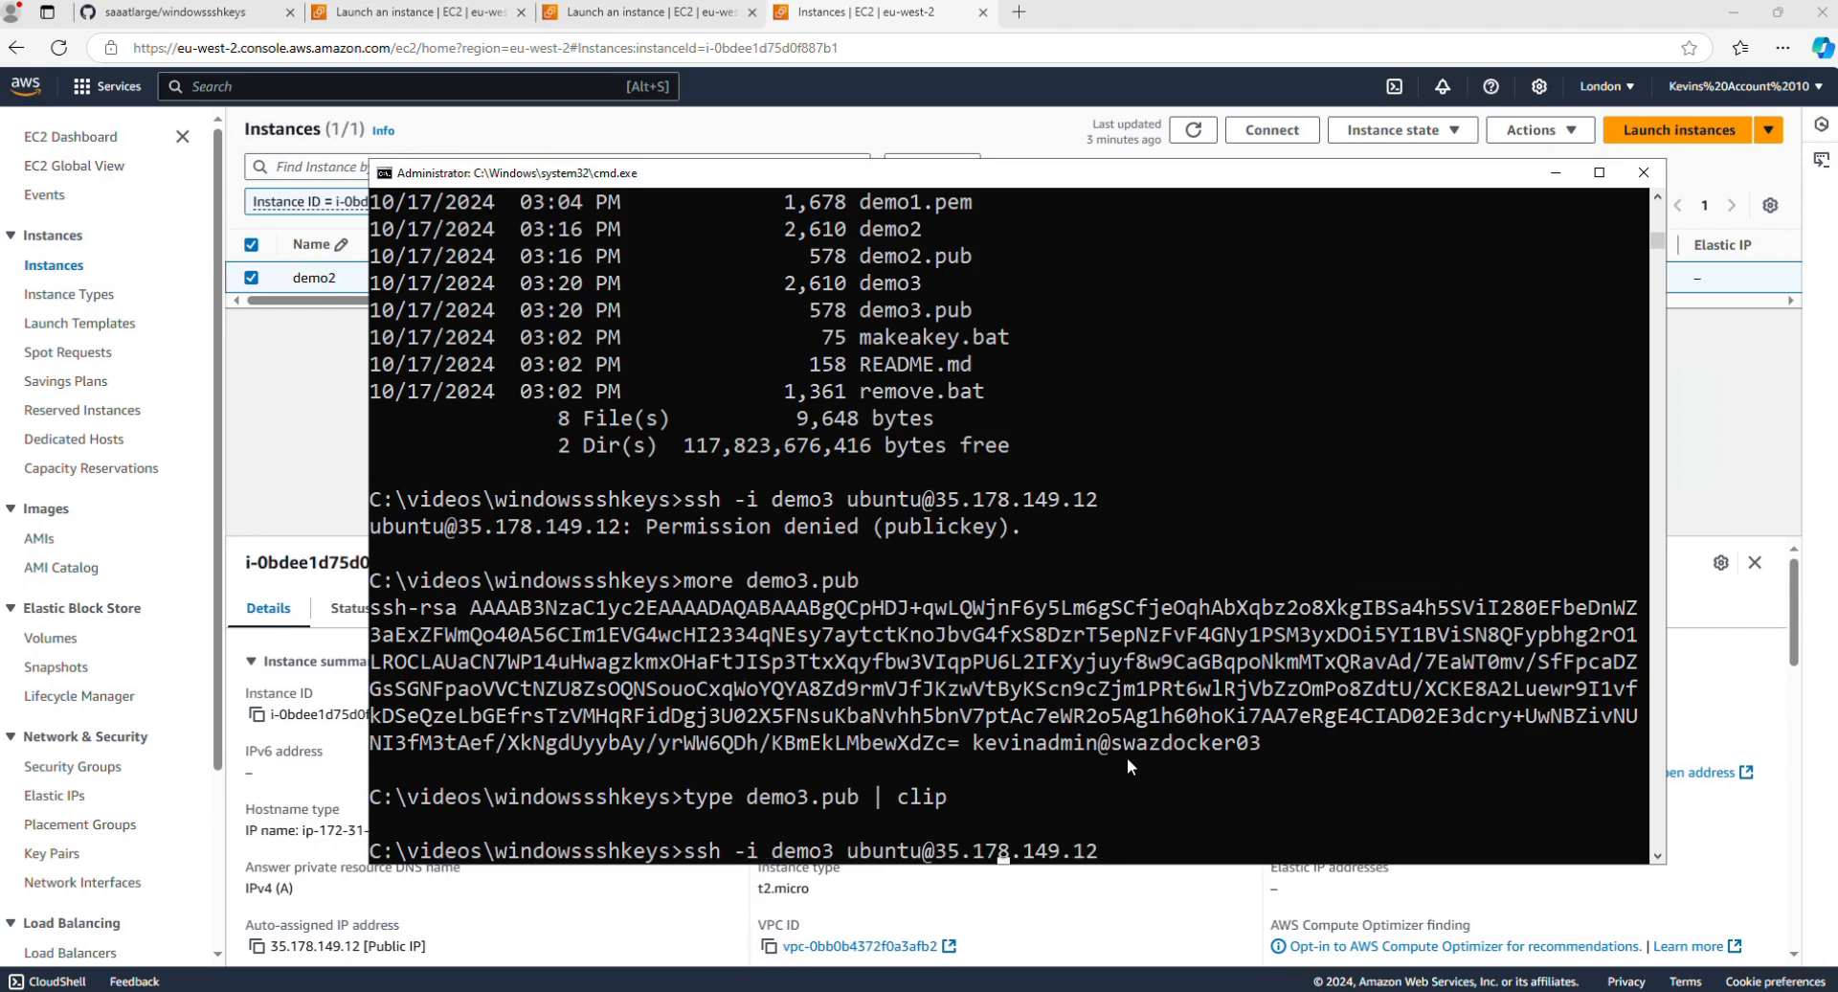
pyautogui.press('Delete')
pyautogui.write('2')
pyautogui.press('Return')
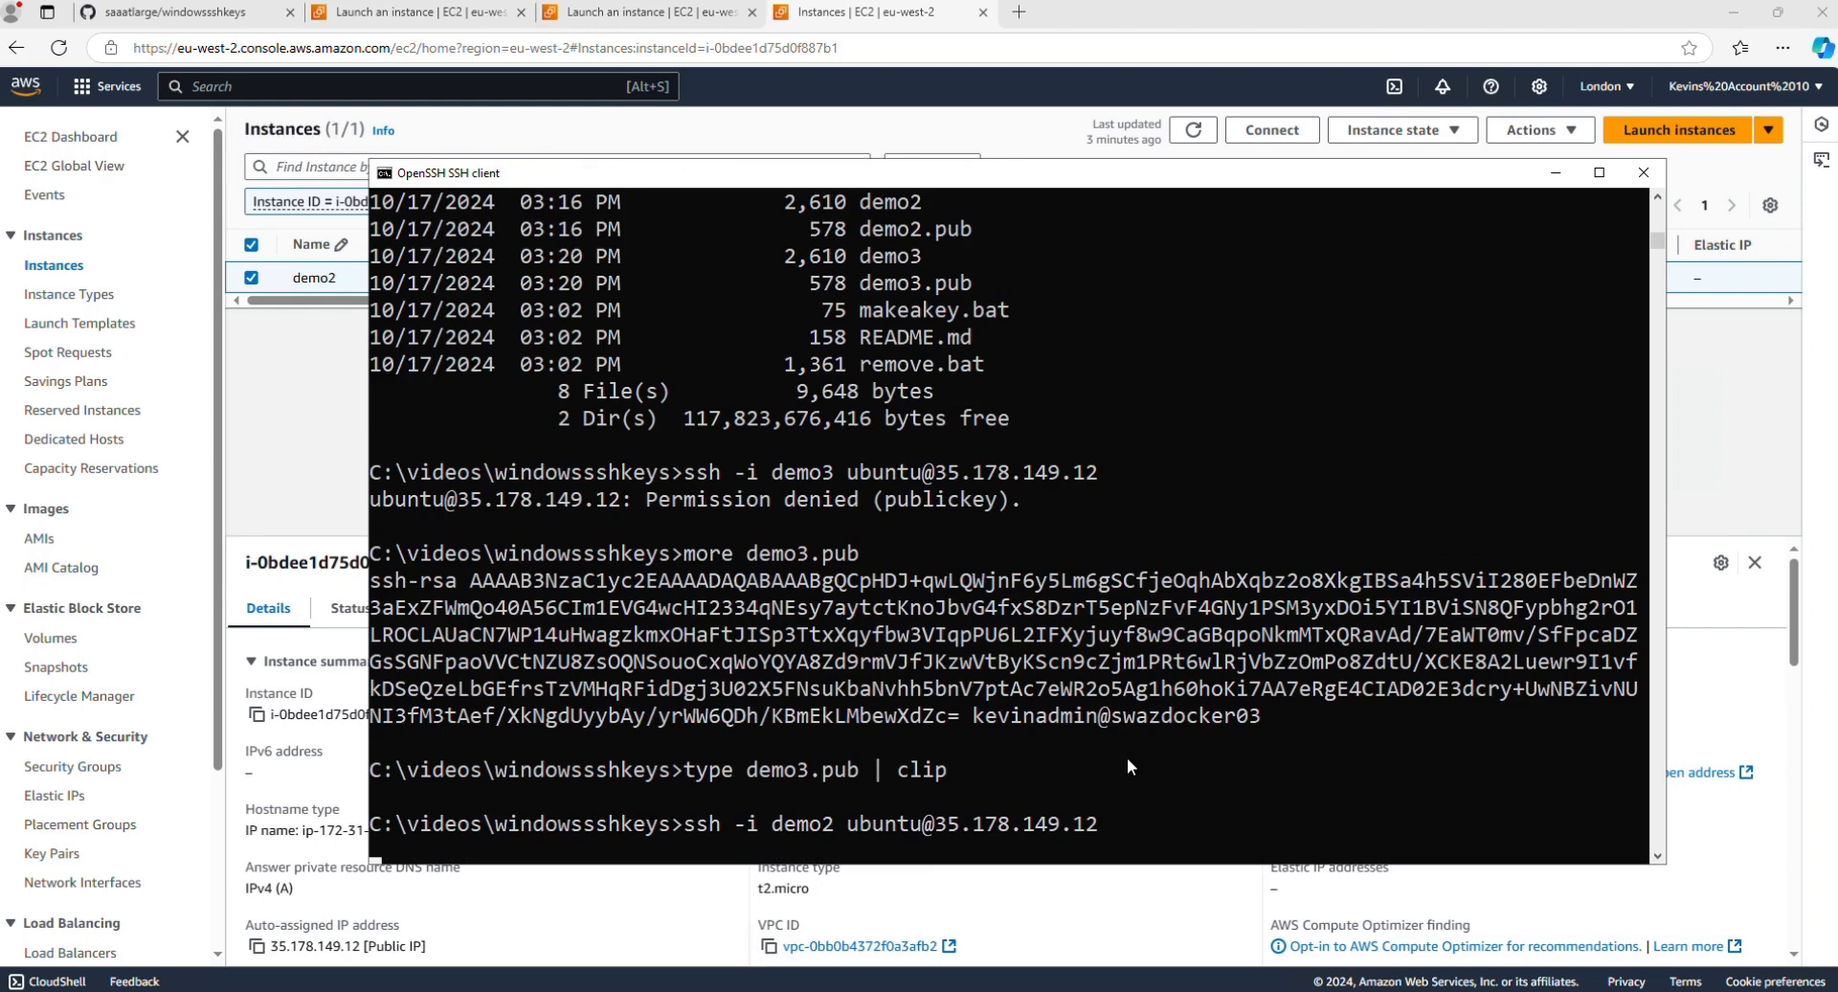
# Step: Print the working directory with pwd and list the home folder's contents with ls, ls -l and ls -la
pyautogui.write('pwd')
pyautogui.press('Return')
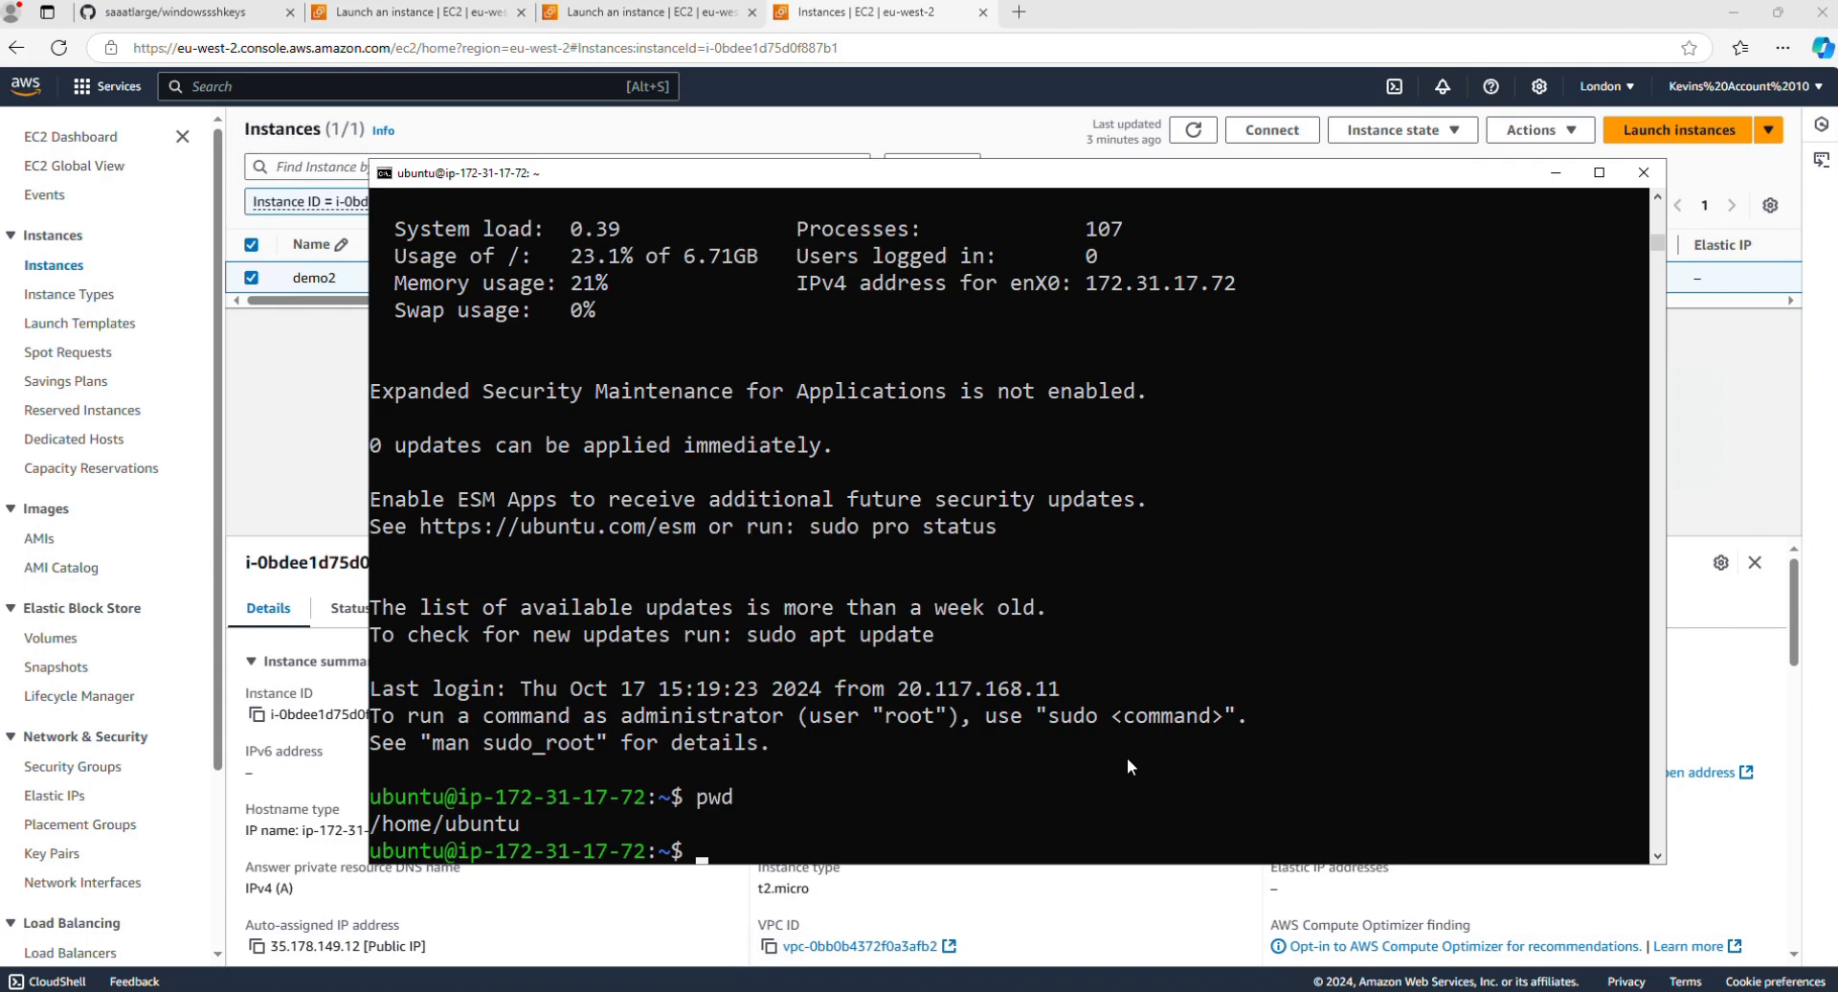
pyautogui.write('ls')
pyautogui.press('Return')
pyautogui.write('ls -l')
pyautogui.press('Return')
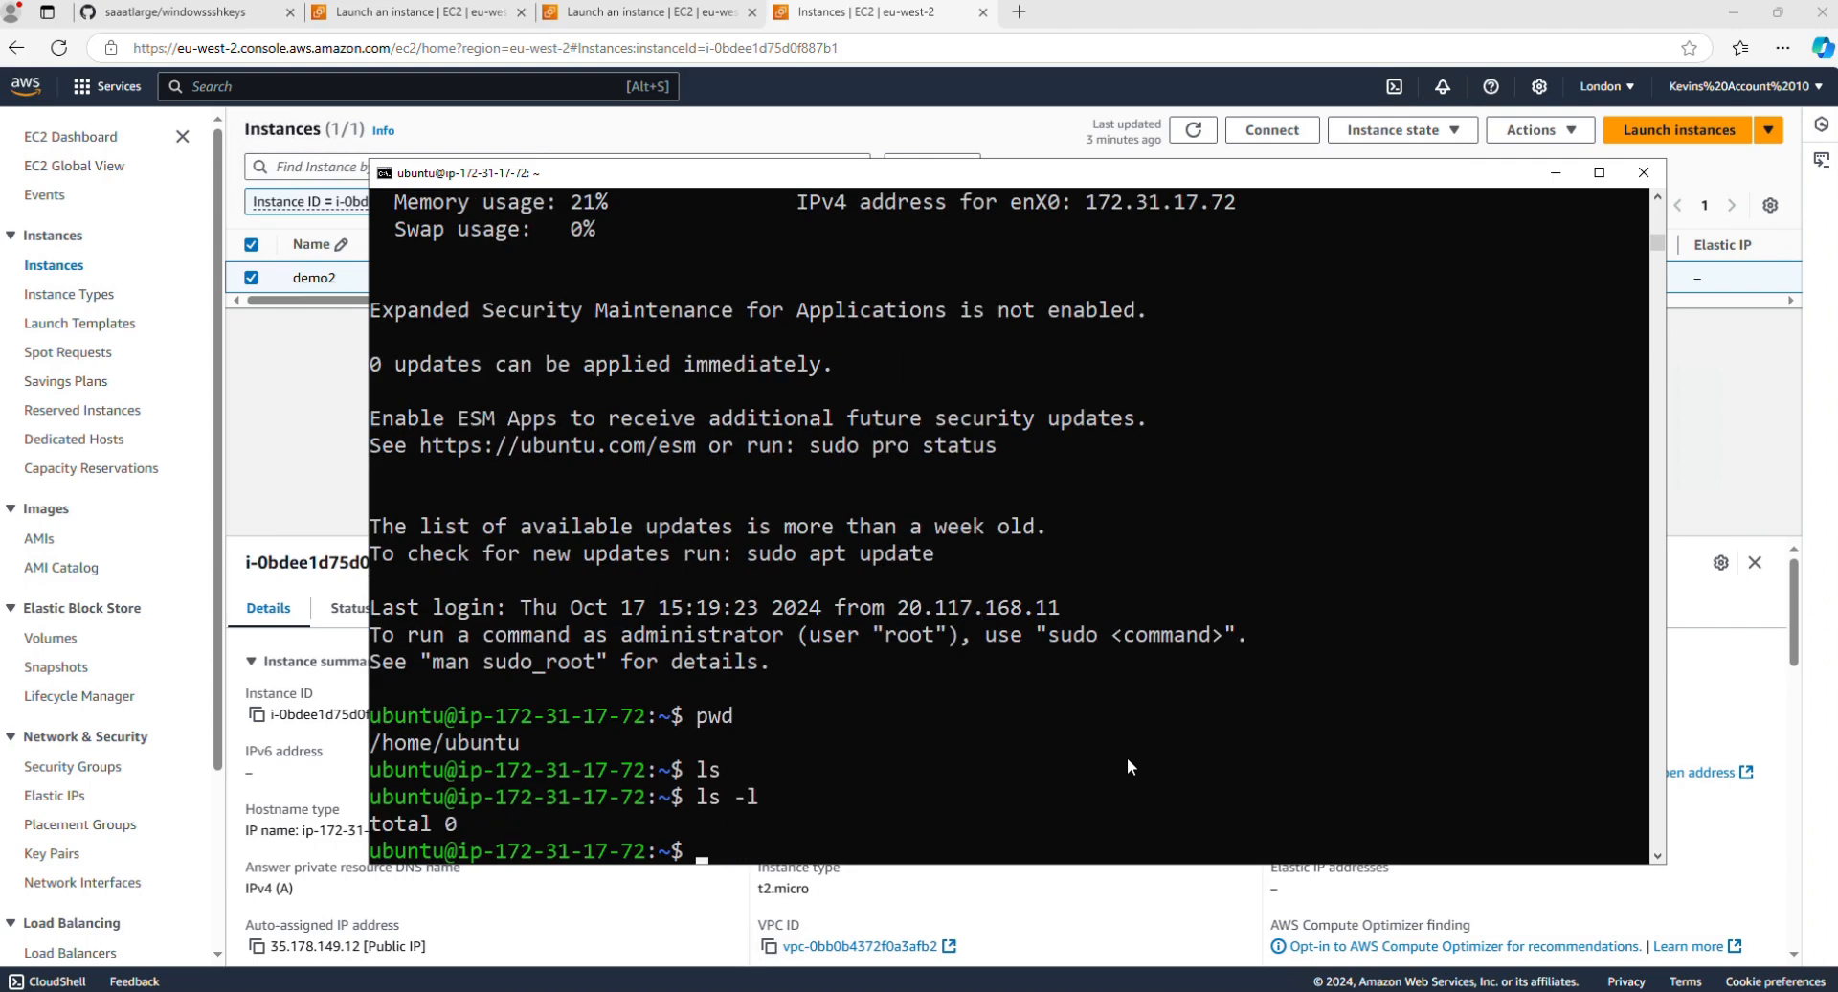
pyautogui.write('ls -la')
pyautogui.press('Return')
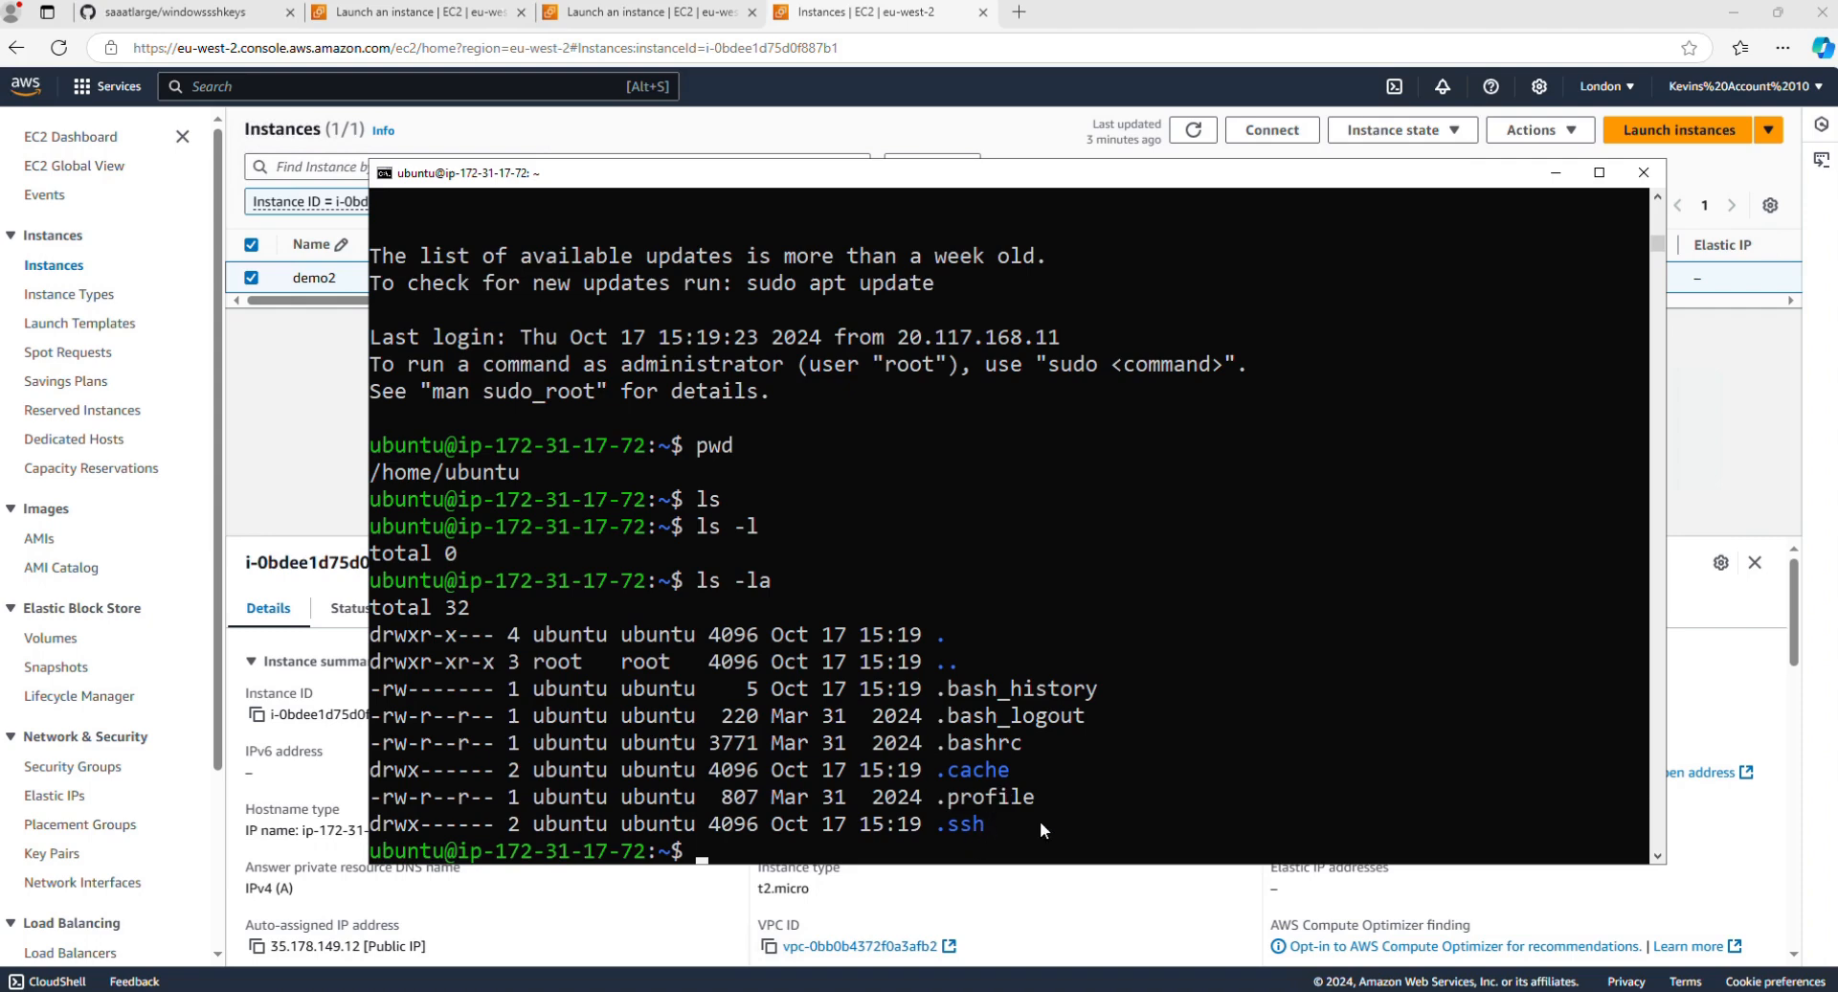
# Step: Change into the .ssh directory and list its contents with ls and ls -l
pyautogui.write('cd .ssh')
pyautogui.press('Return')
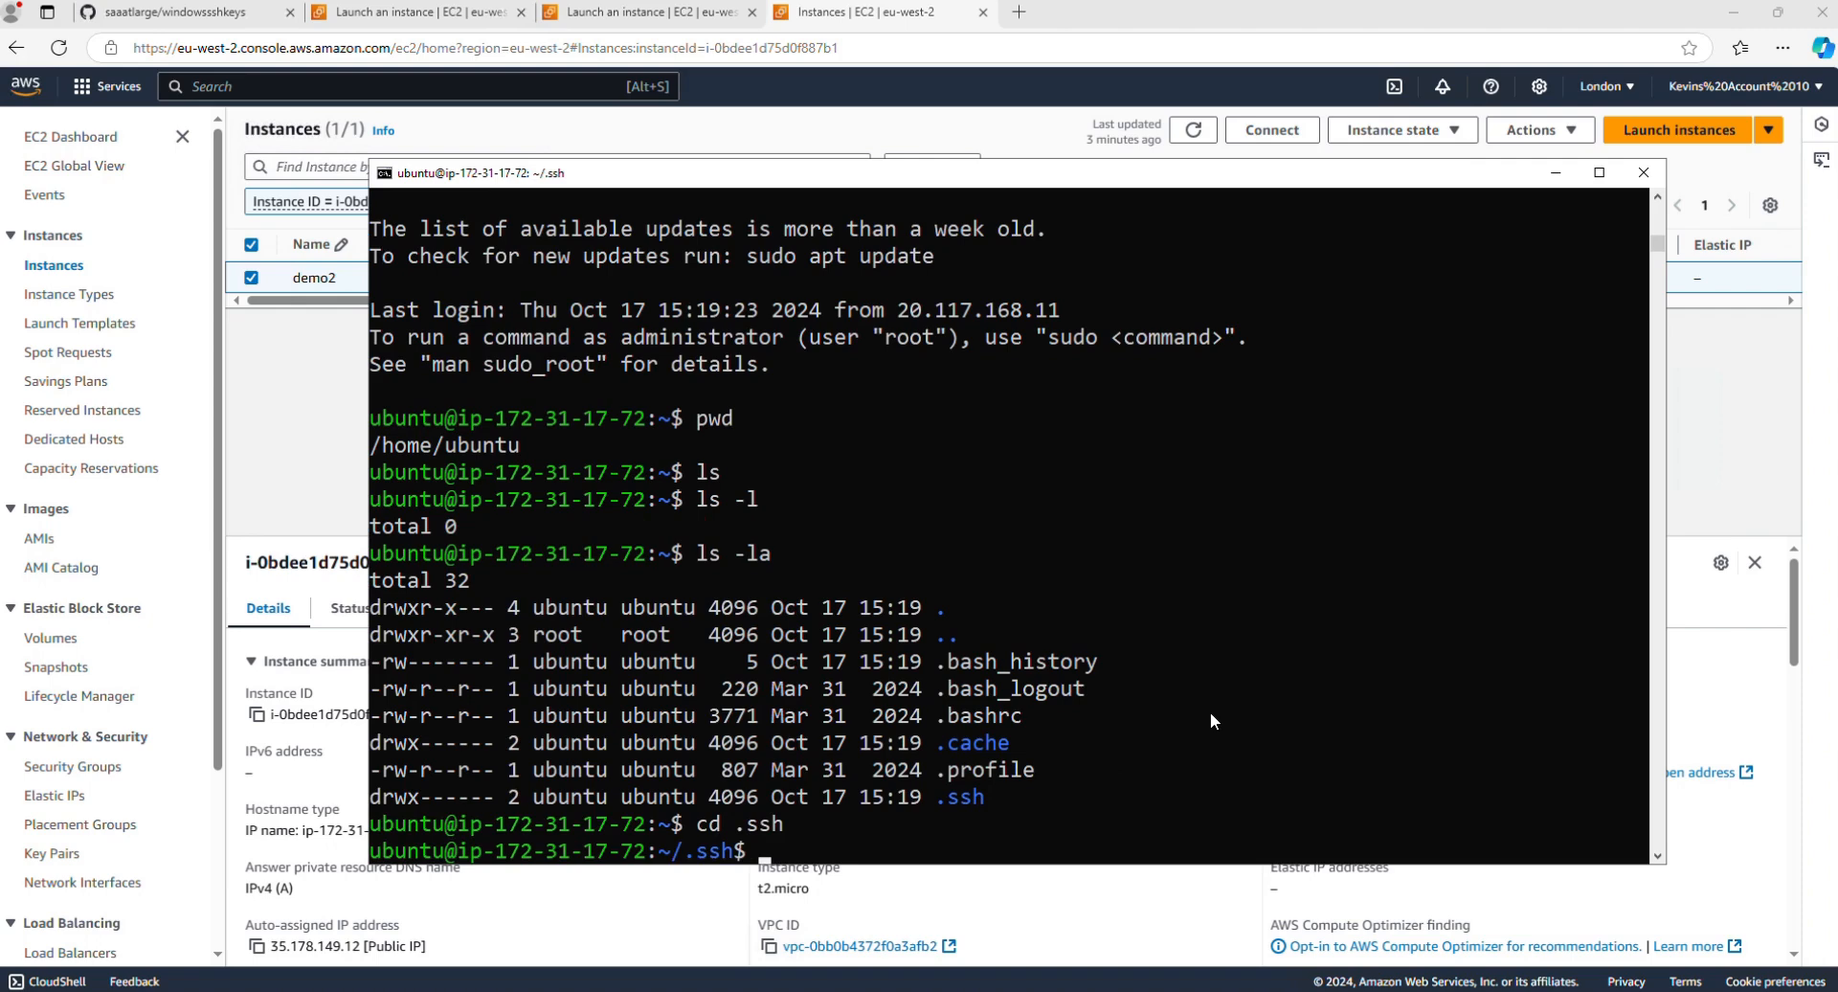
pyautogui.write('ls')
pyautogui.press('Return')
pyautogui.write('ls -l')
pyautogui.press('Return')
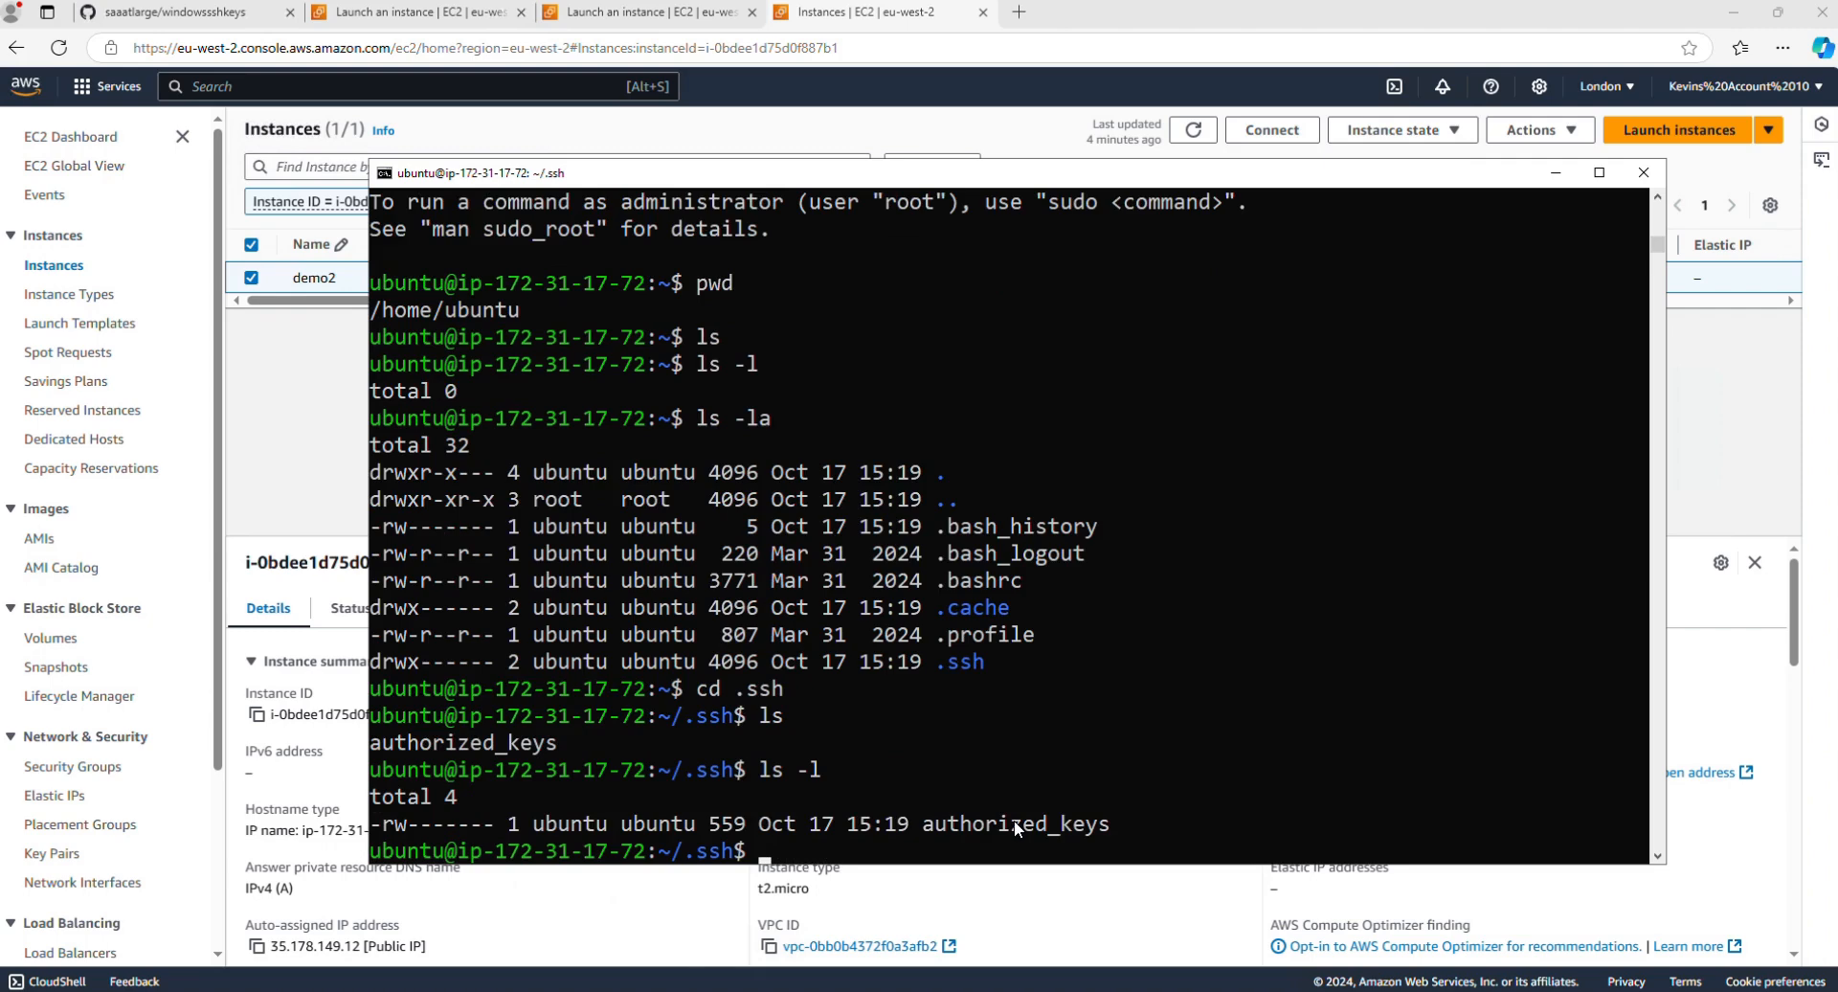
# Step: Edit authorized_keys in nano, paste the copied demo3 public key on a new line below the existing key, and save the file
pyautogui.write('nano auth')
pyautogui.press('Tab')
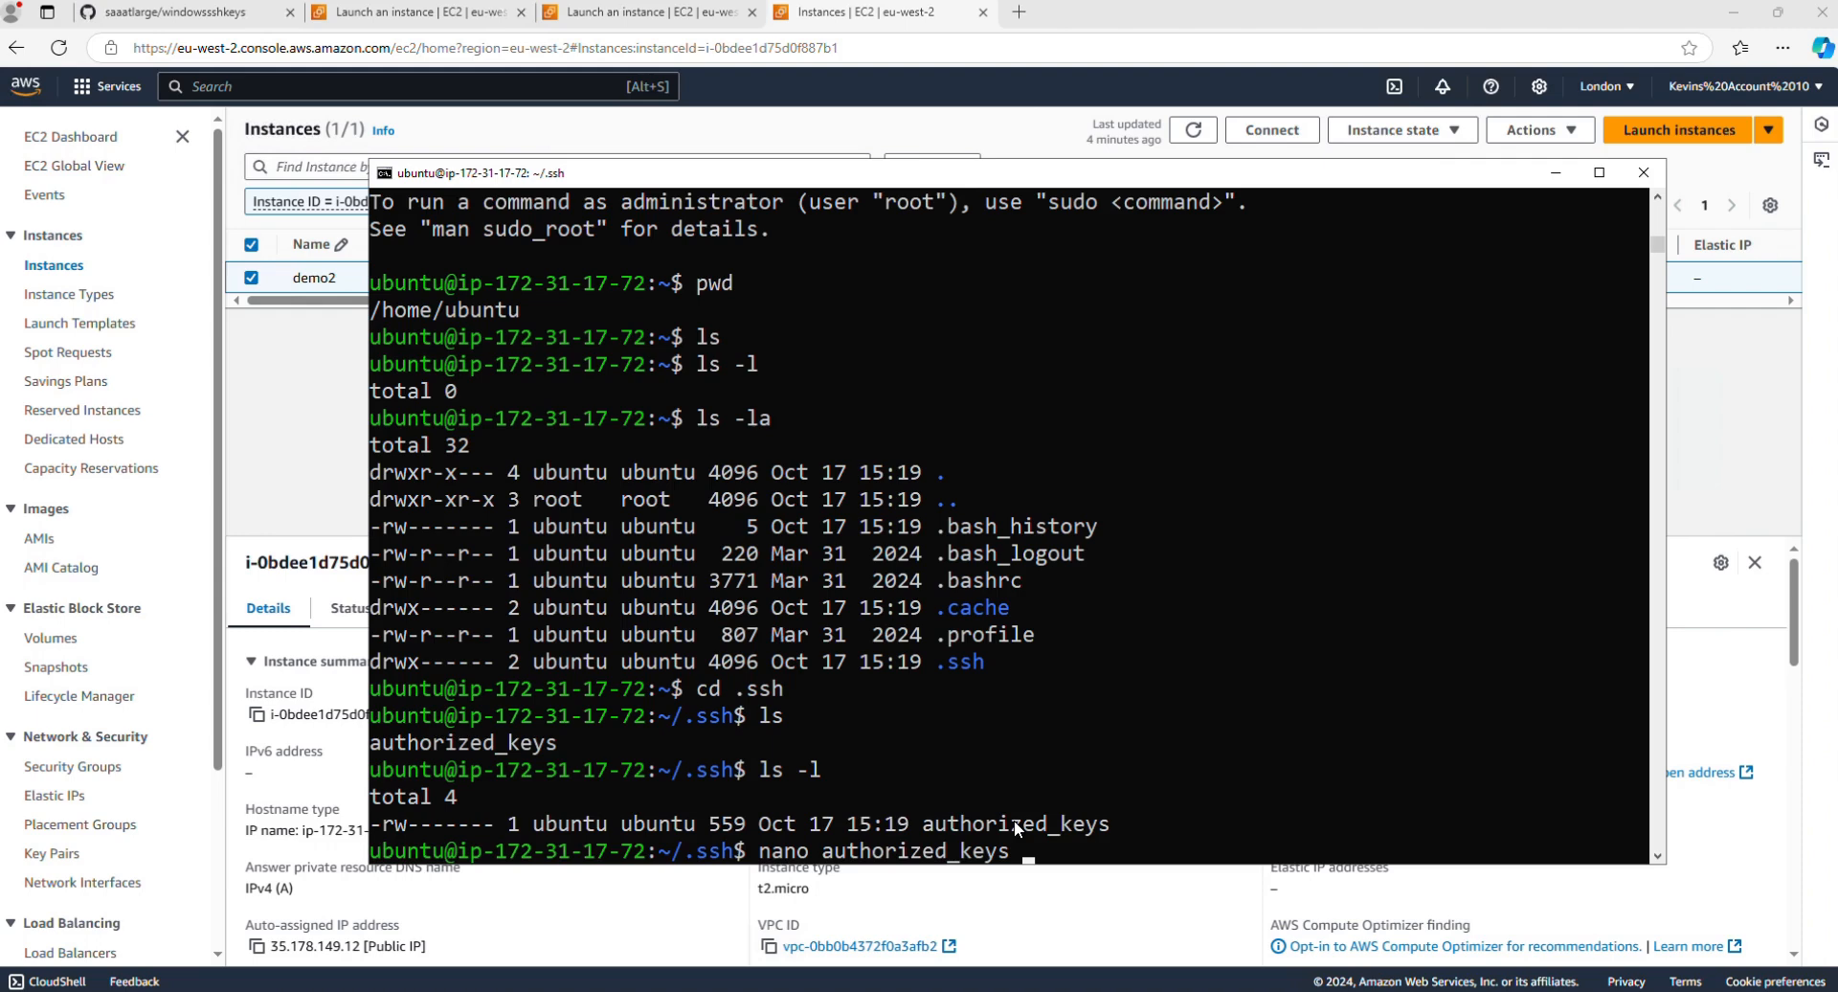
pyautogui.press('Return')
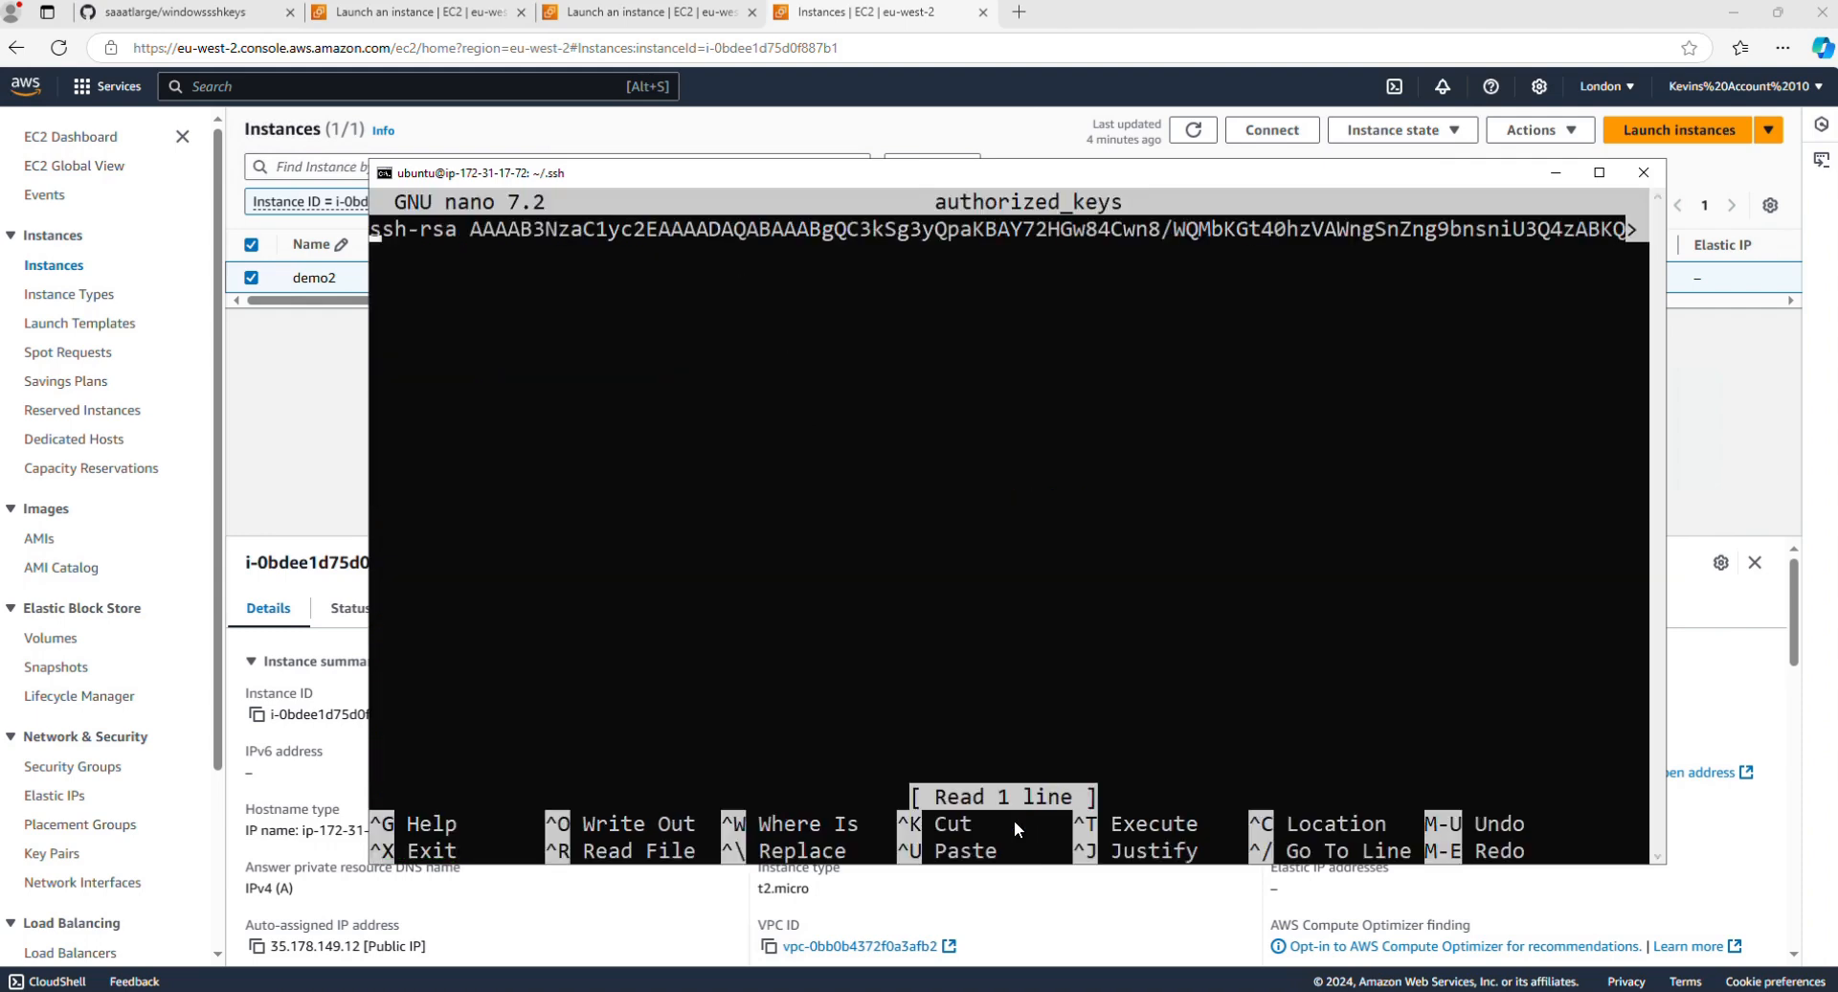
pyautogui.press('End')
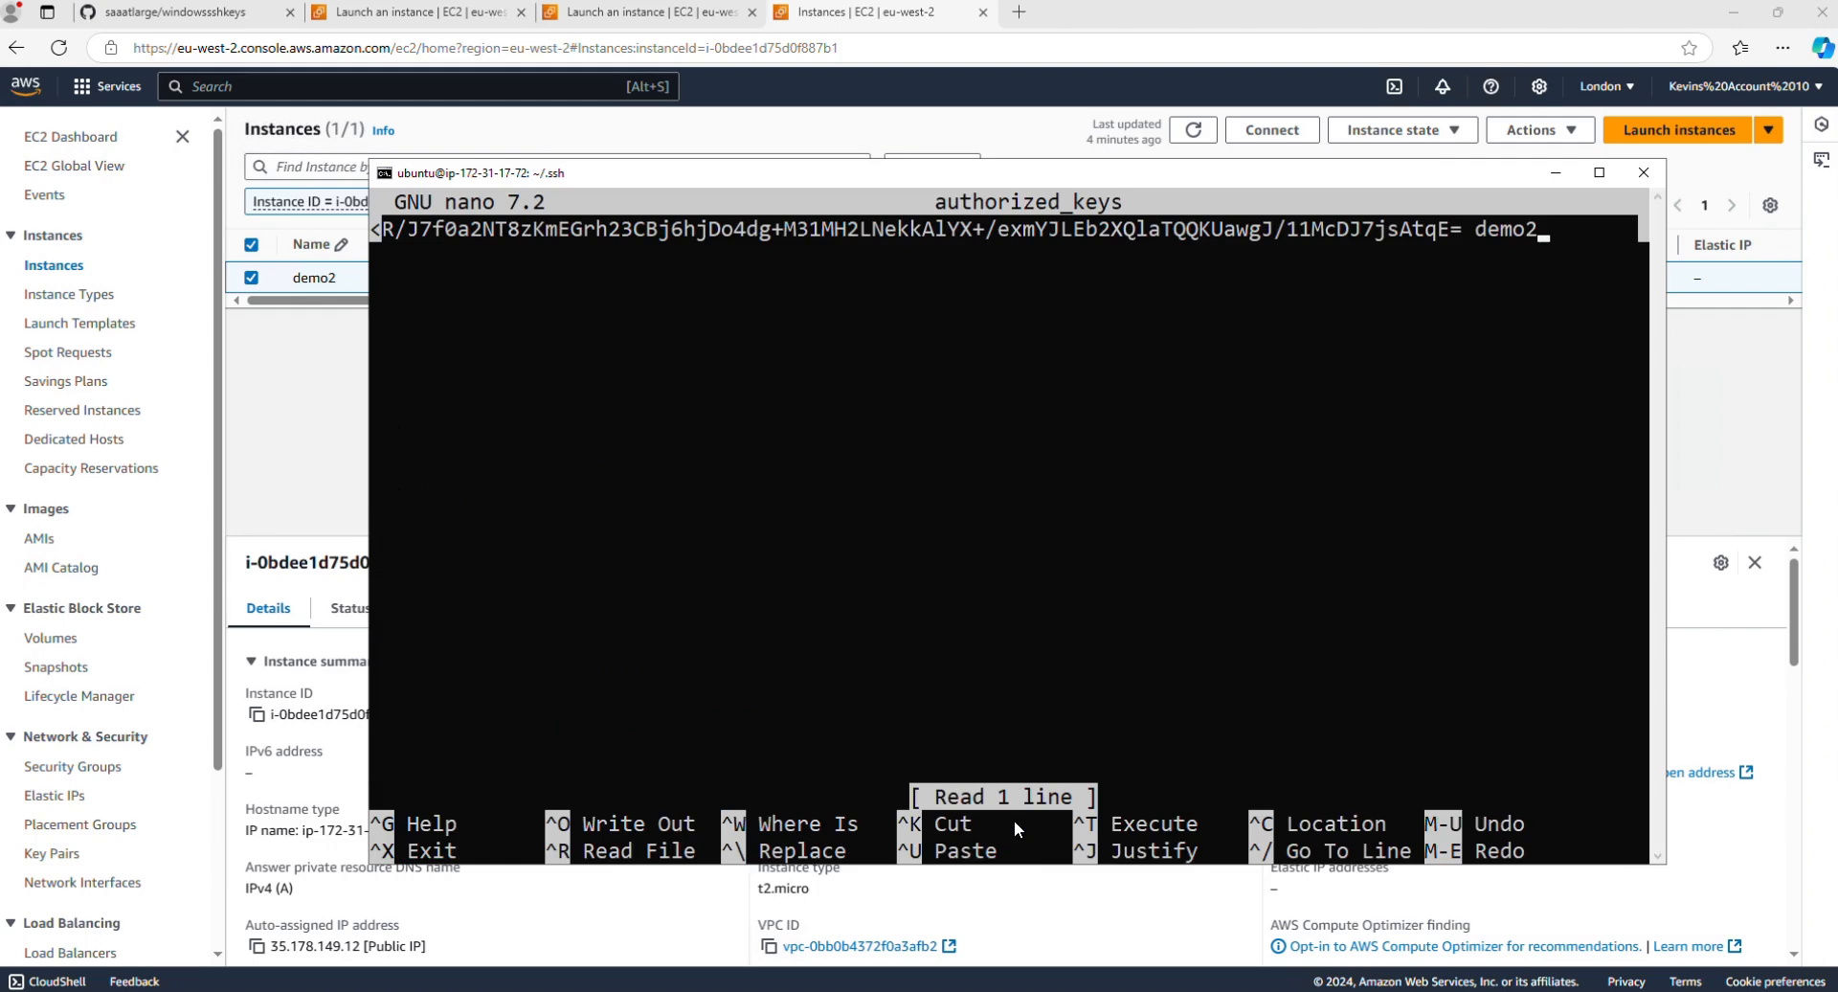
pyautogui.press('Return')
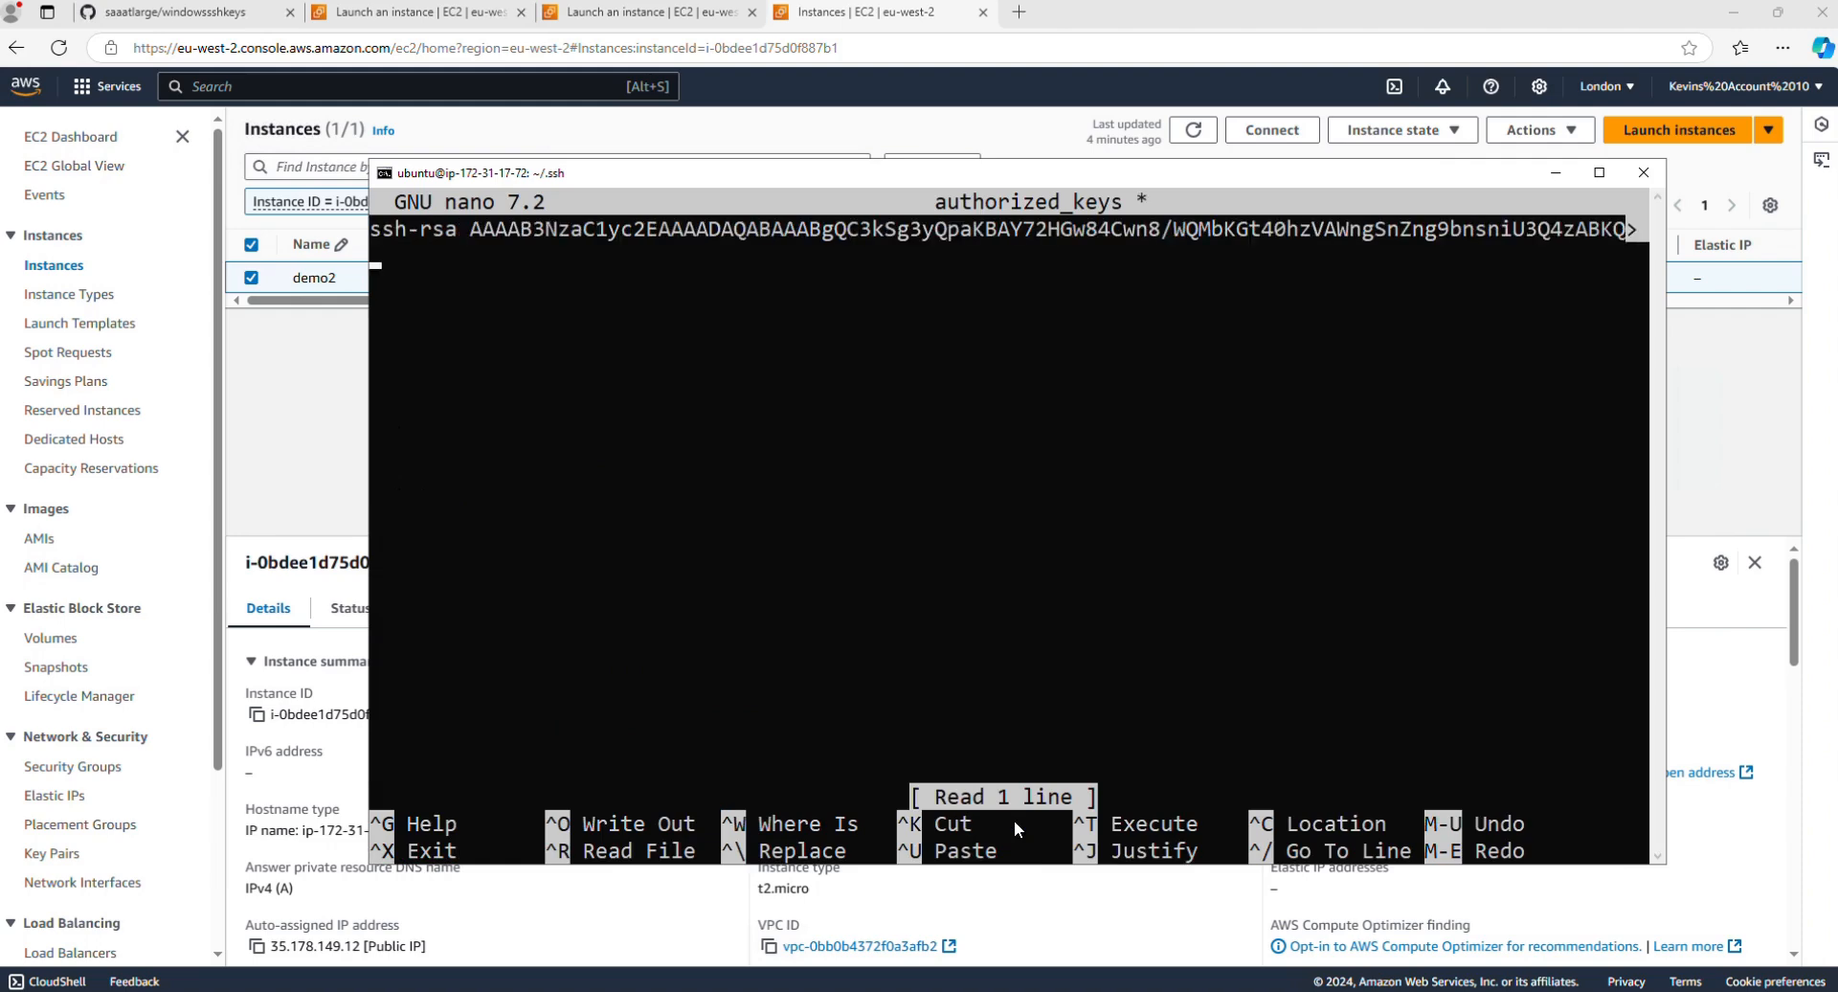
pyautogui.rightClick(829, 527)
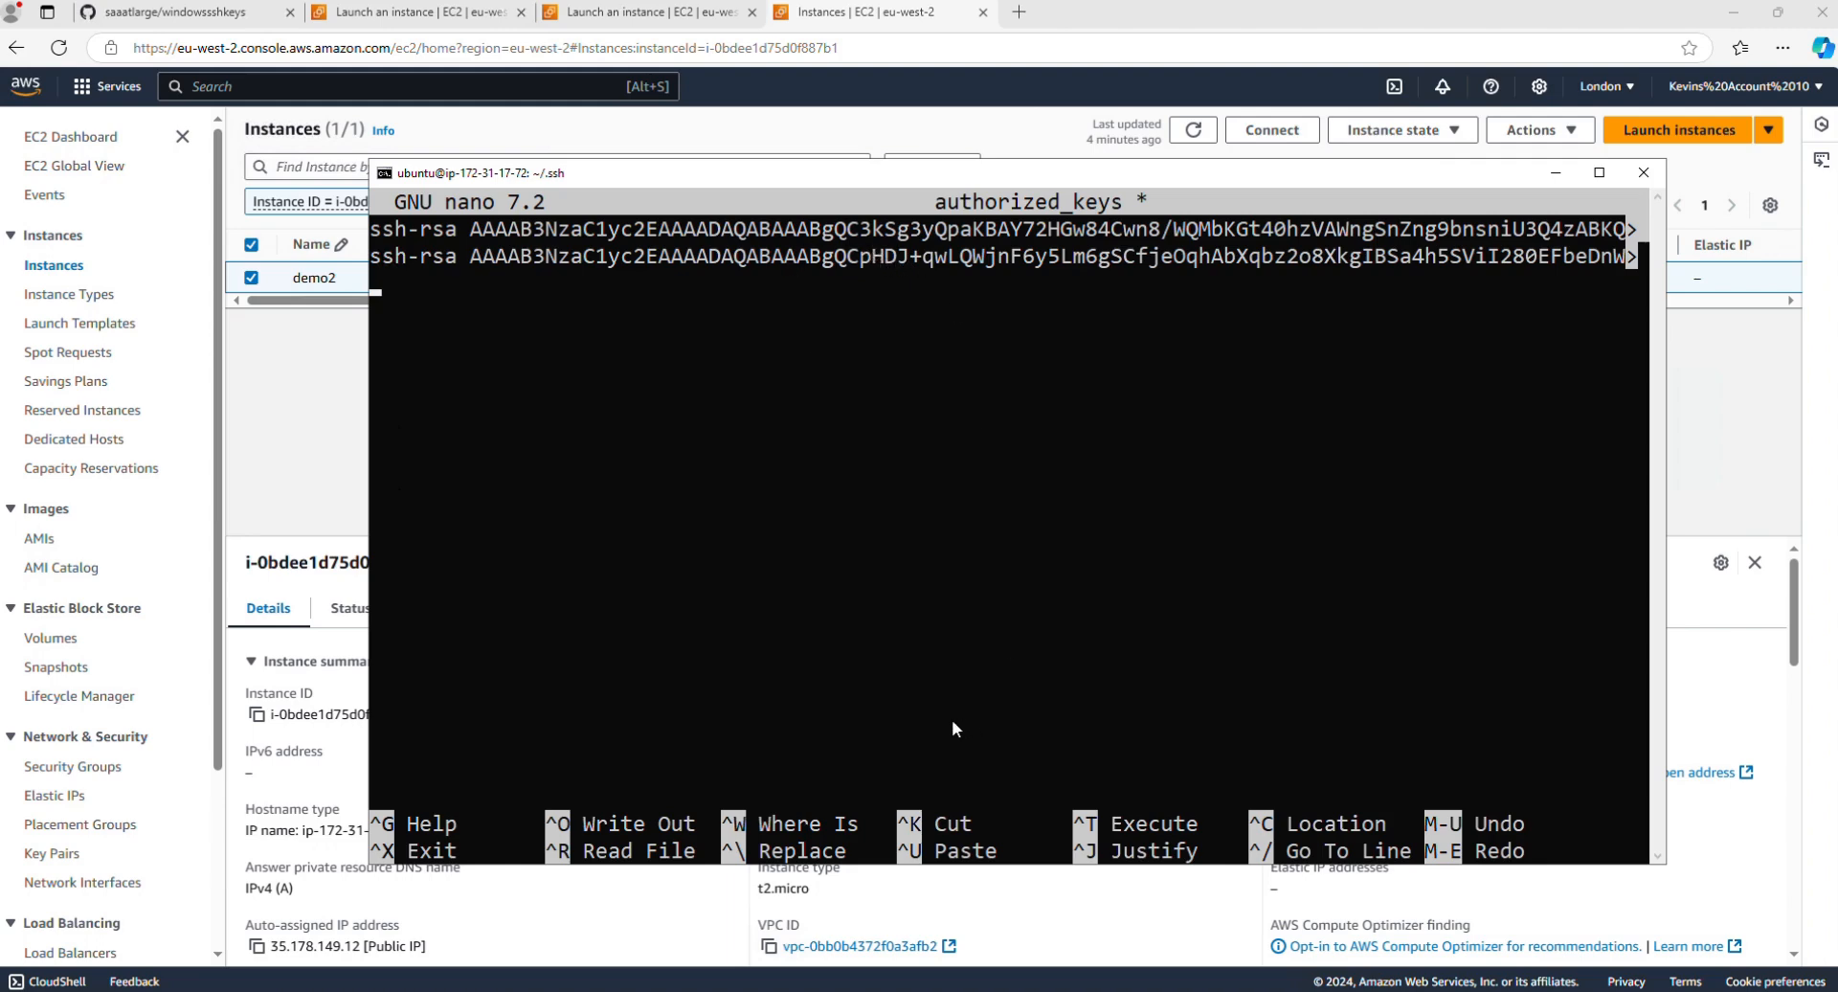
pyautogui.hotkey('ctrl', 'x')
pyautogui.press('y')
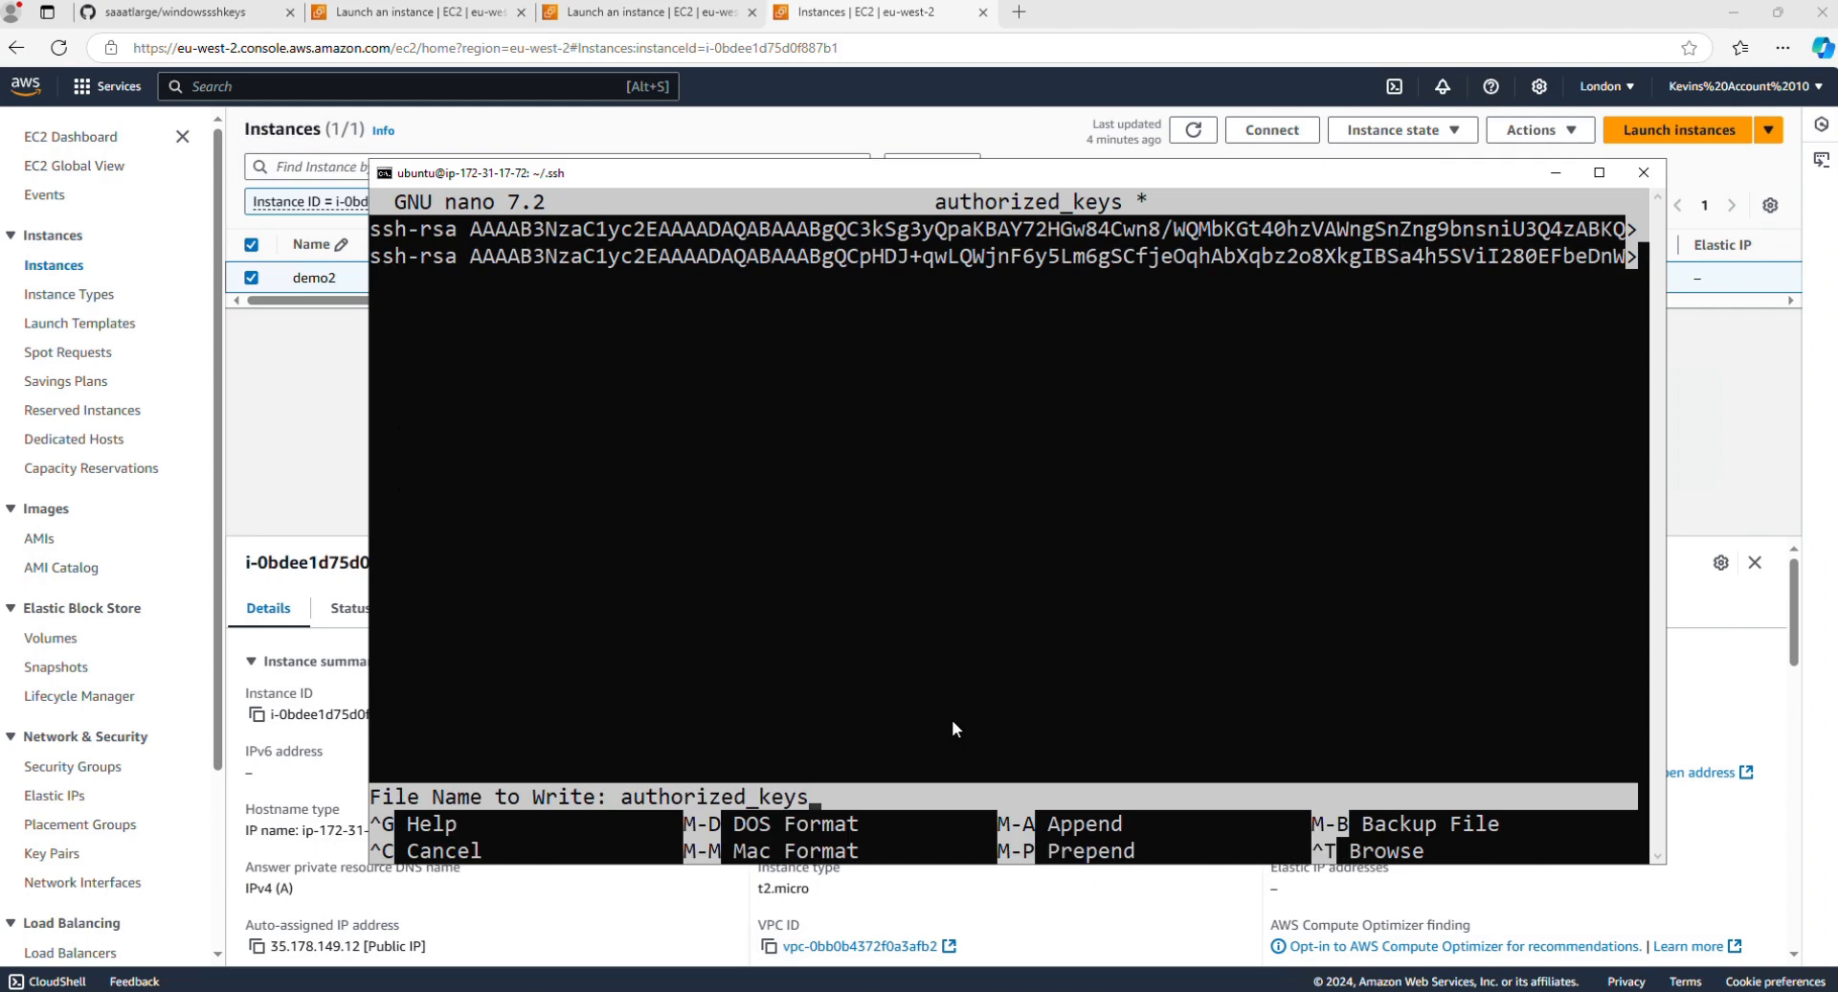
pyautogui.press('Return')
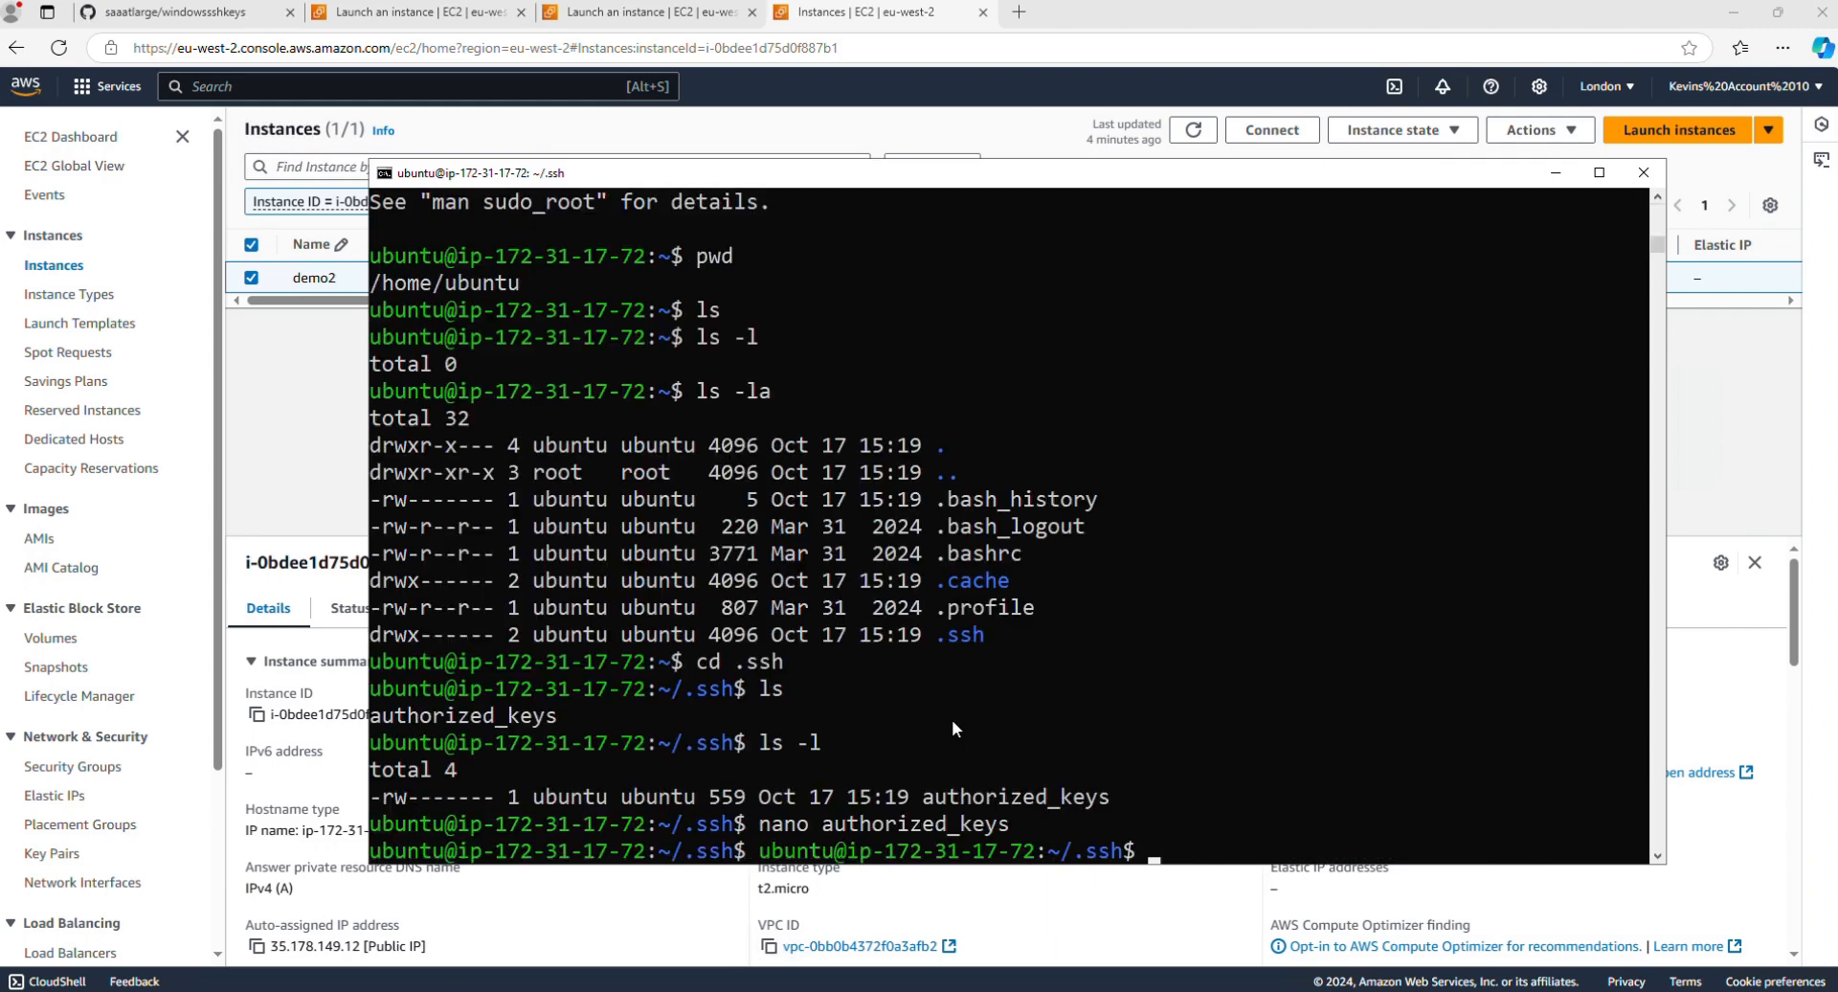
# Step: Check the saved authorized_keys file's details with ls -l
pyautogui.write('ls -l')
pyautogui.press('Return')
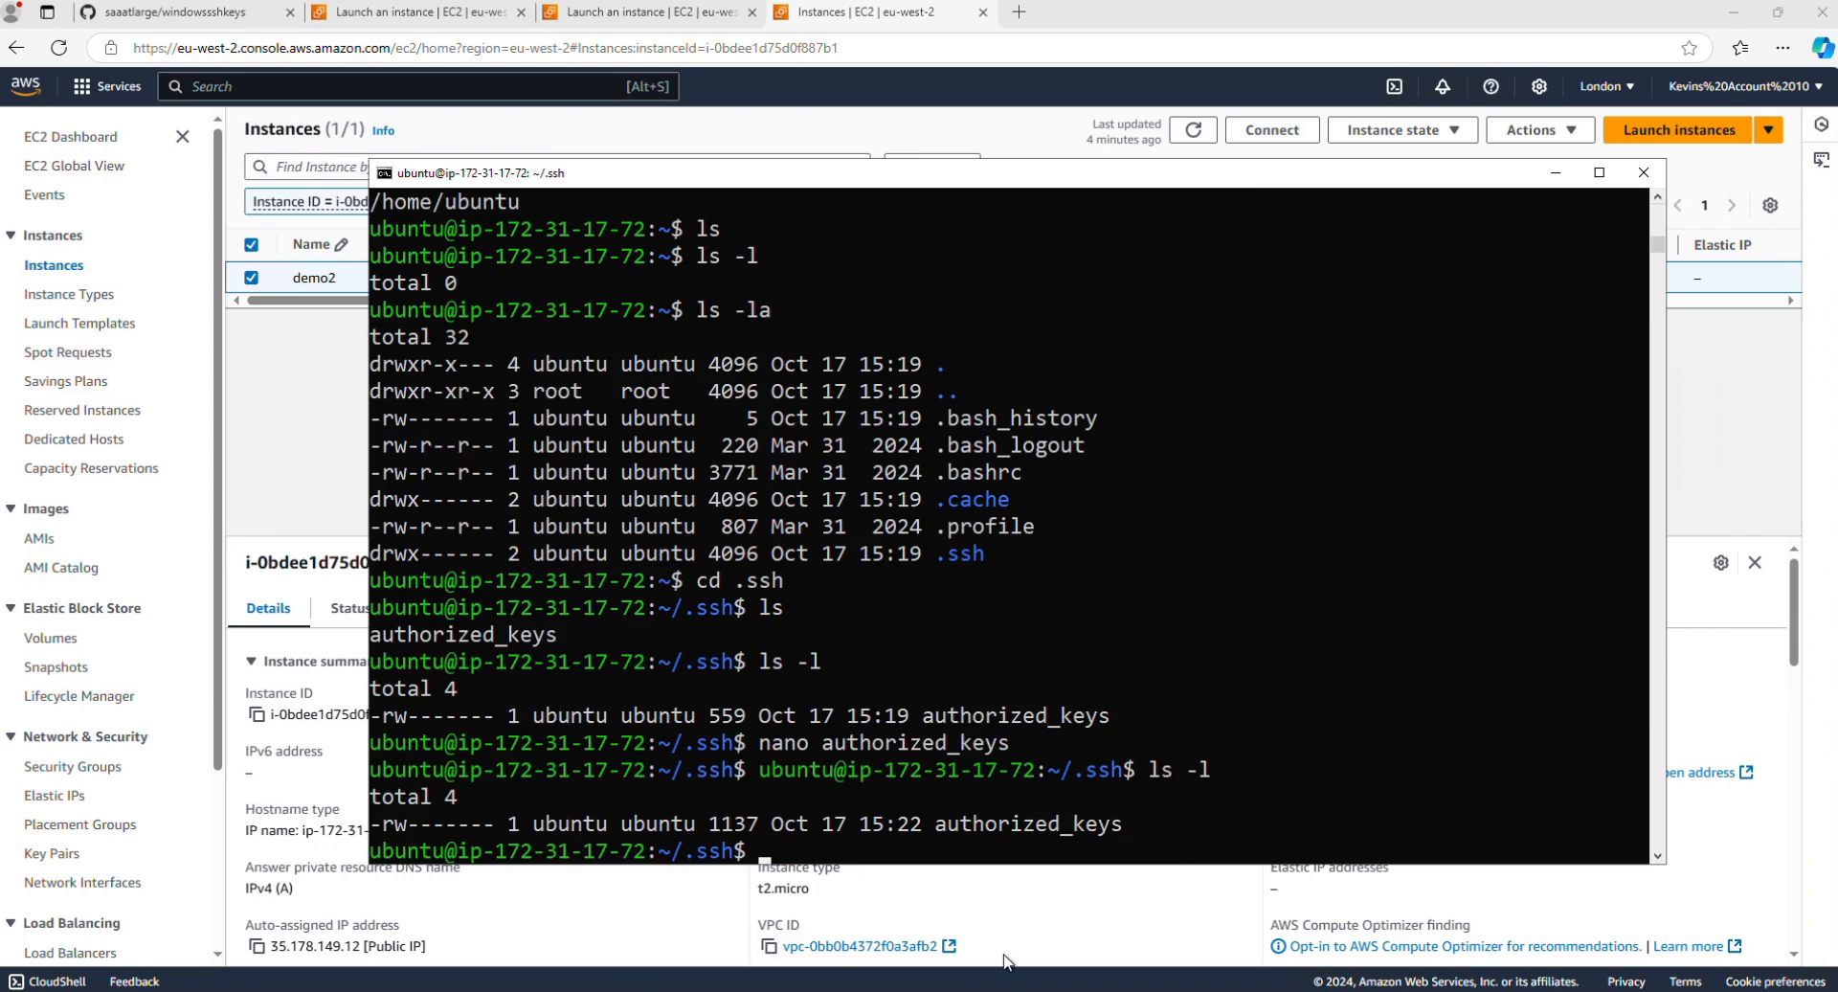
pyautogui.write('exit')
pyautogui.press('Return')
pyautogui.press('Up')
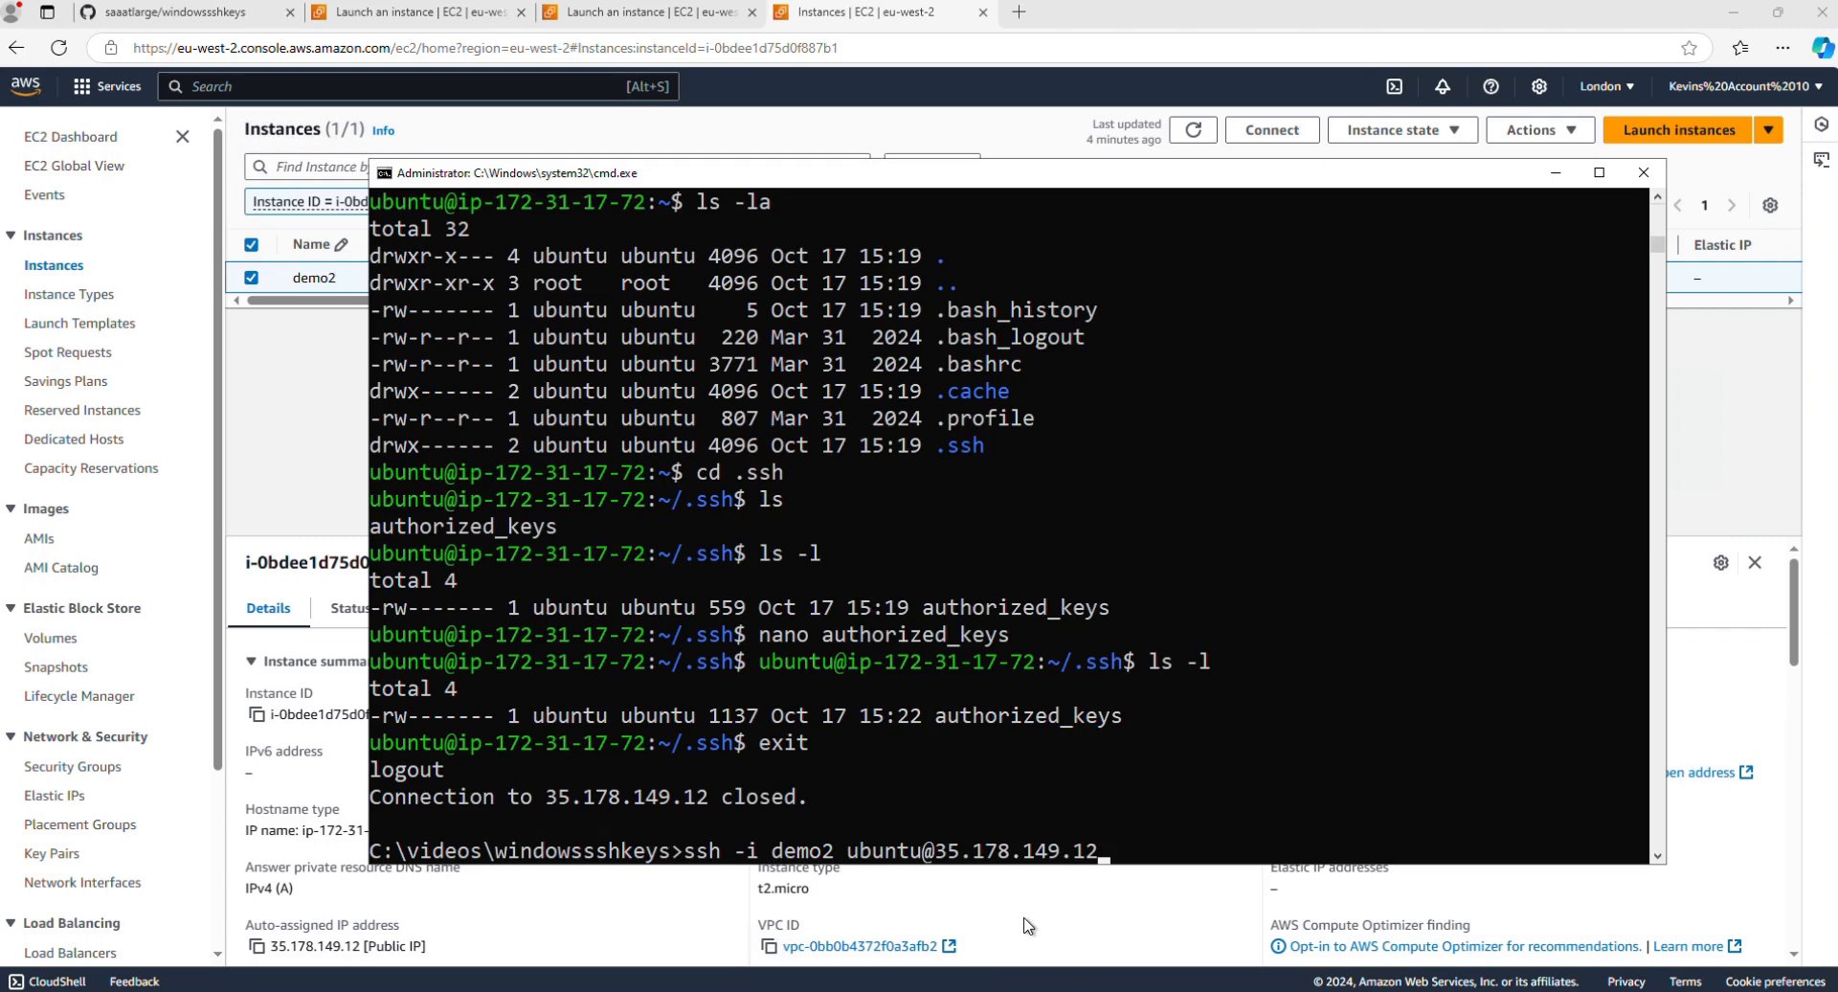
pyautogui.press('Left')
pyautogui.press('Left')
pyautogui.press('Left')
pyautogui.press('Left')
pyautogui.press('Left')
pyautogui.press('Left')
pyautogui.press('Left')
pyautogui.press('Left')
pyautogui.press('Left')
pyautogui.press('Left')
pyautogui.press('Left')
pyautogui.press('Left')
pyautogui.press('Left')
pyautogui.press('Left')
pyautogui.press('Left')
pyautogui.press('Left')
pyautogui.press('Left')
pyautogui.press('Left')
pyautogui.press('Left')
pyautogui.press('Left')
pyautogui.press('Left')
pyautogui.press('Left')
pyautogui.press('Left')
pyautogui.write('3')
pyautogui.press('Delete')
pyautogui.press('Return')
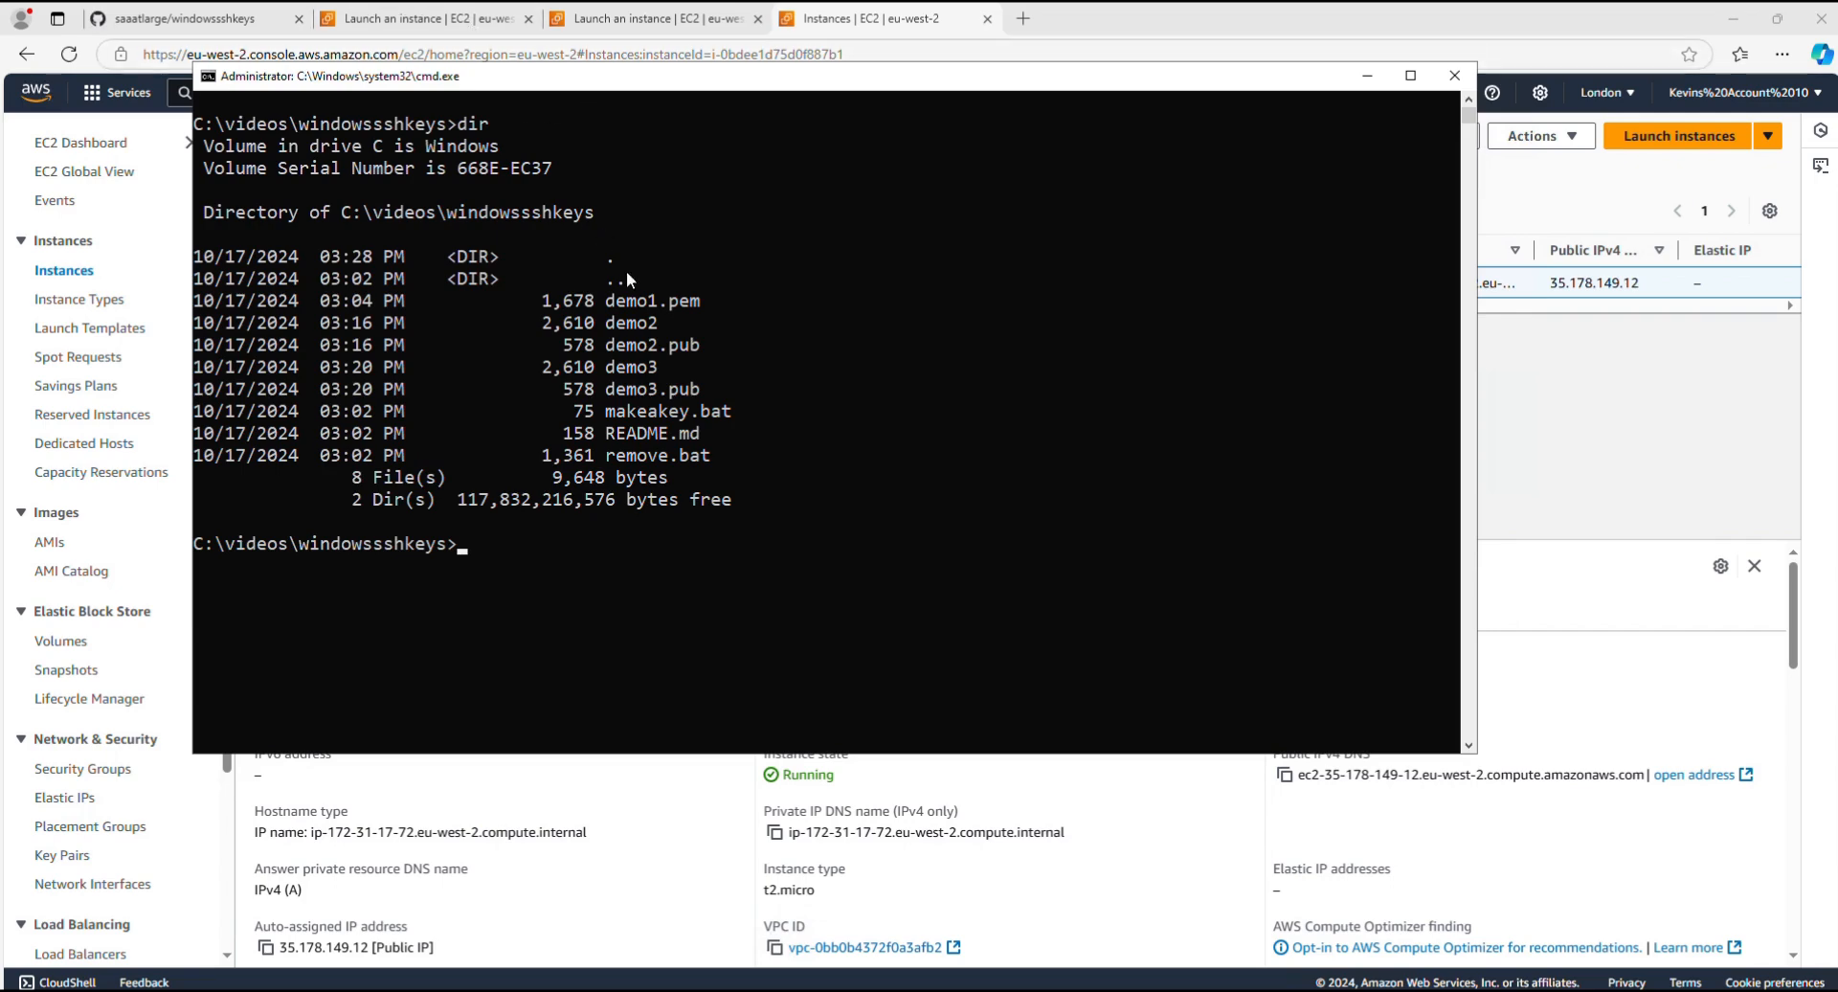
# Step: Launch PuTTY Key Generator from the command prompt with puttygen
pyautogui.write('putygen')
pyautogui.press('Return')
pyautogui.write('put')
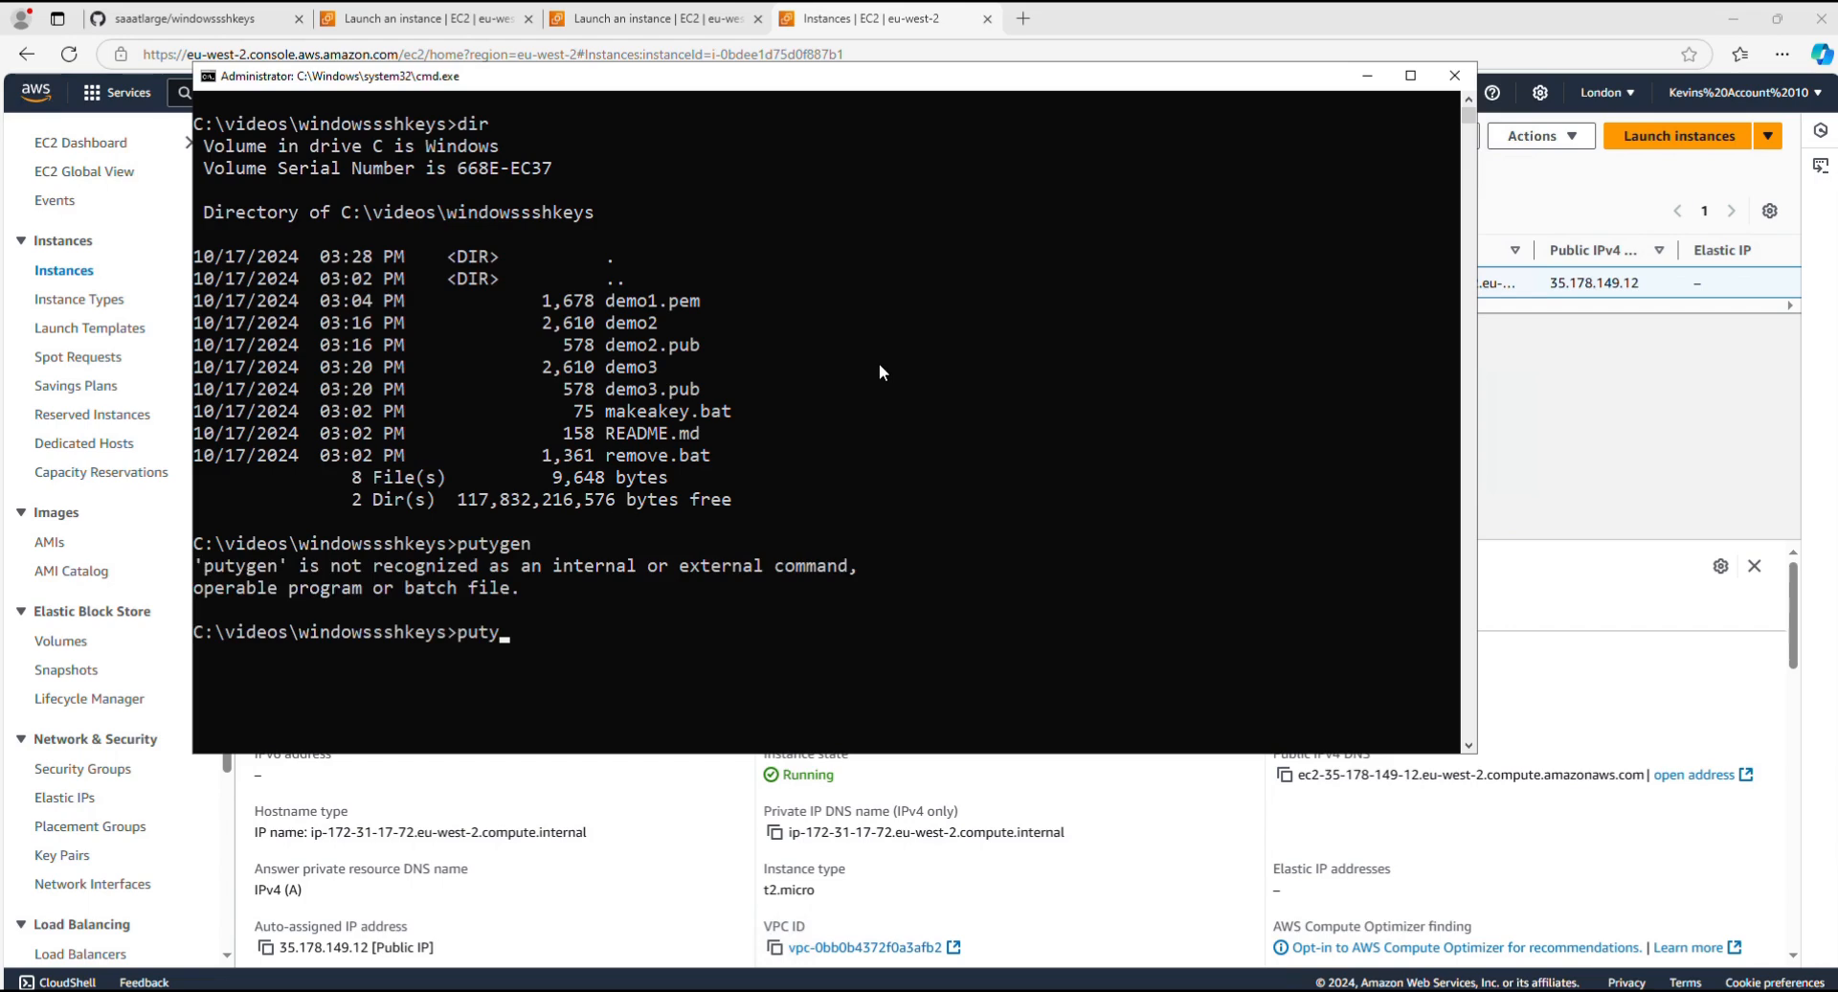
pyautogui.write('tygen')
pyautogui.press('Return')
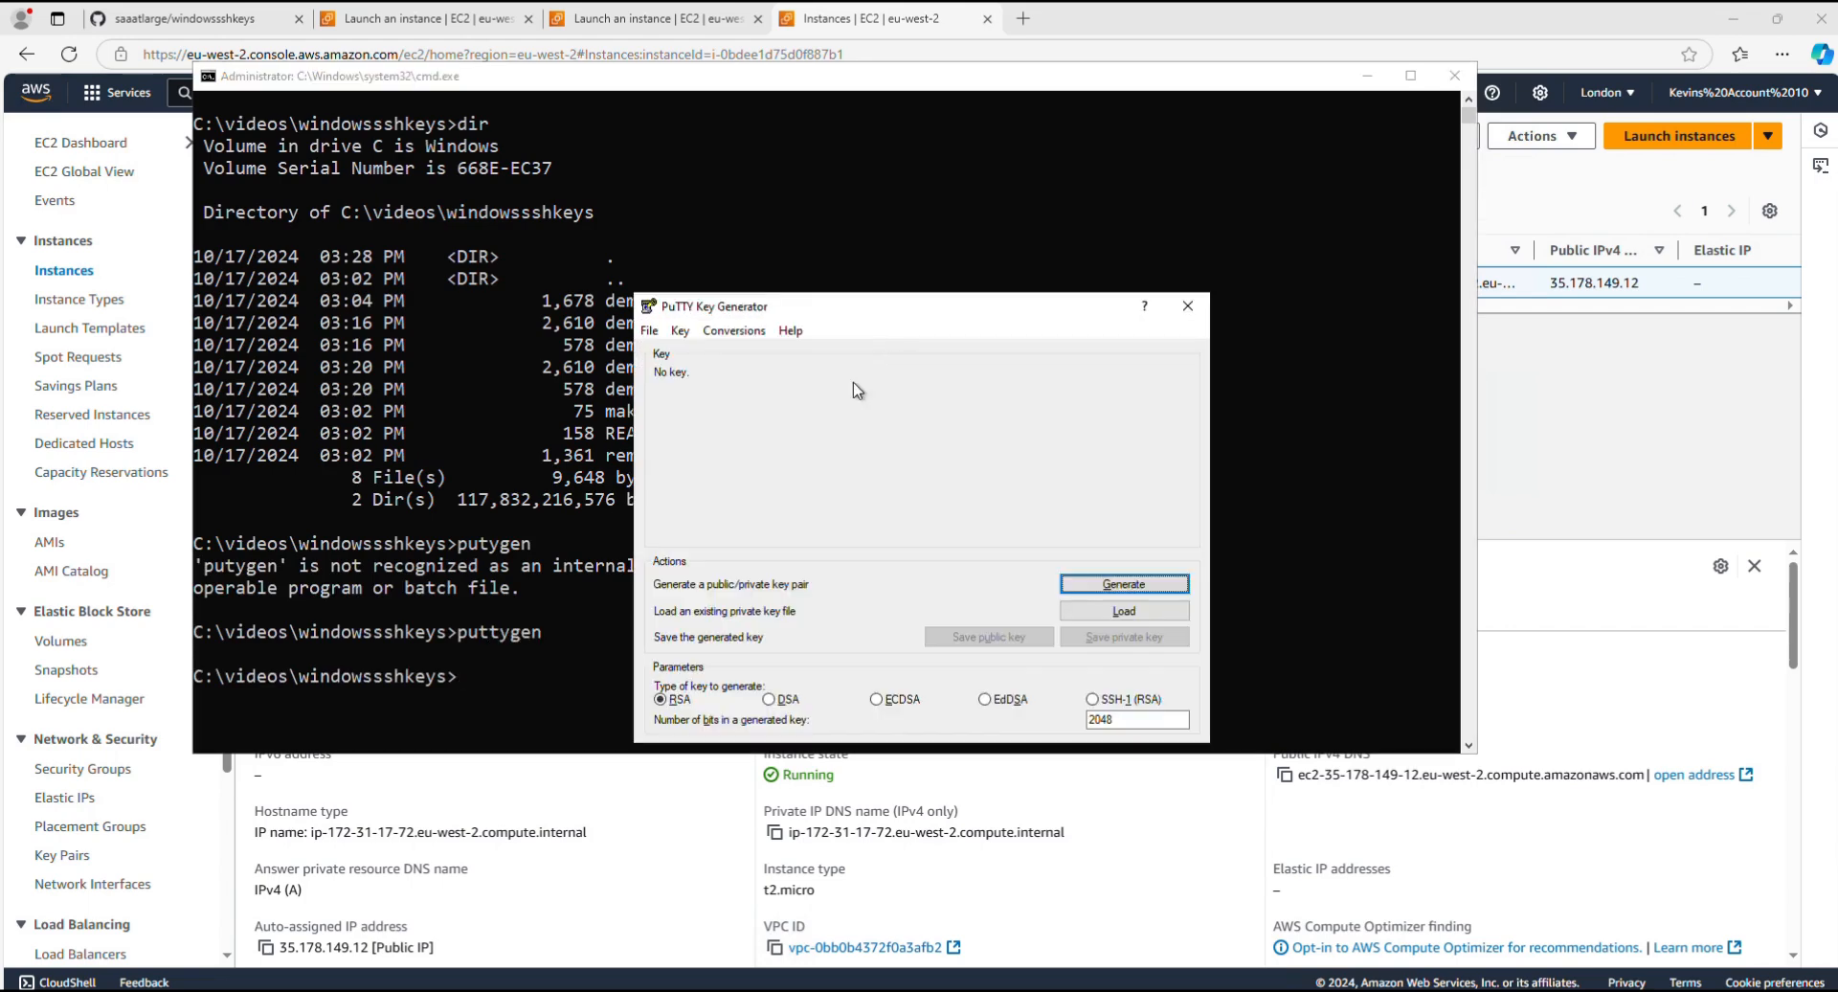
# Step: Load the existing demo3 private key from the windowssshkeys folder, showing All Files (*.*) in the file chooser
pyautogui.click(1137, 611)
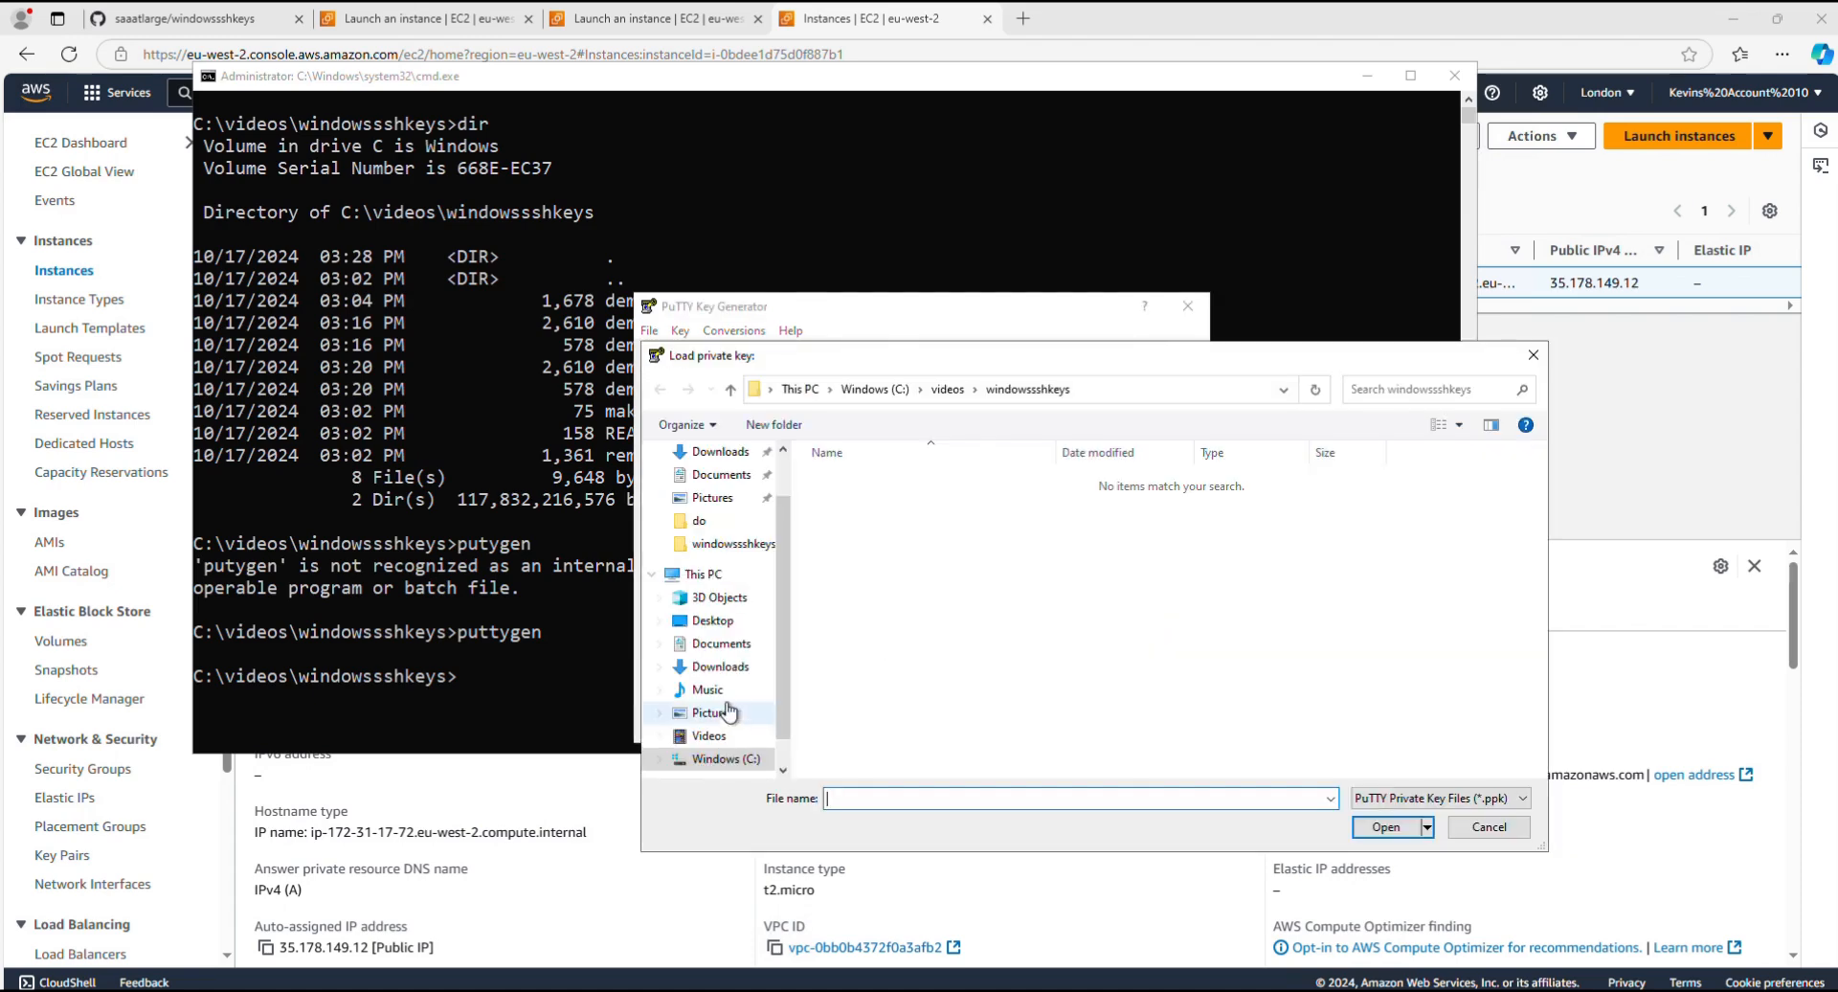
pyautogui.moveTo(1190, 352); pyautogui.dragTo(1038, 171)
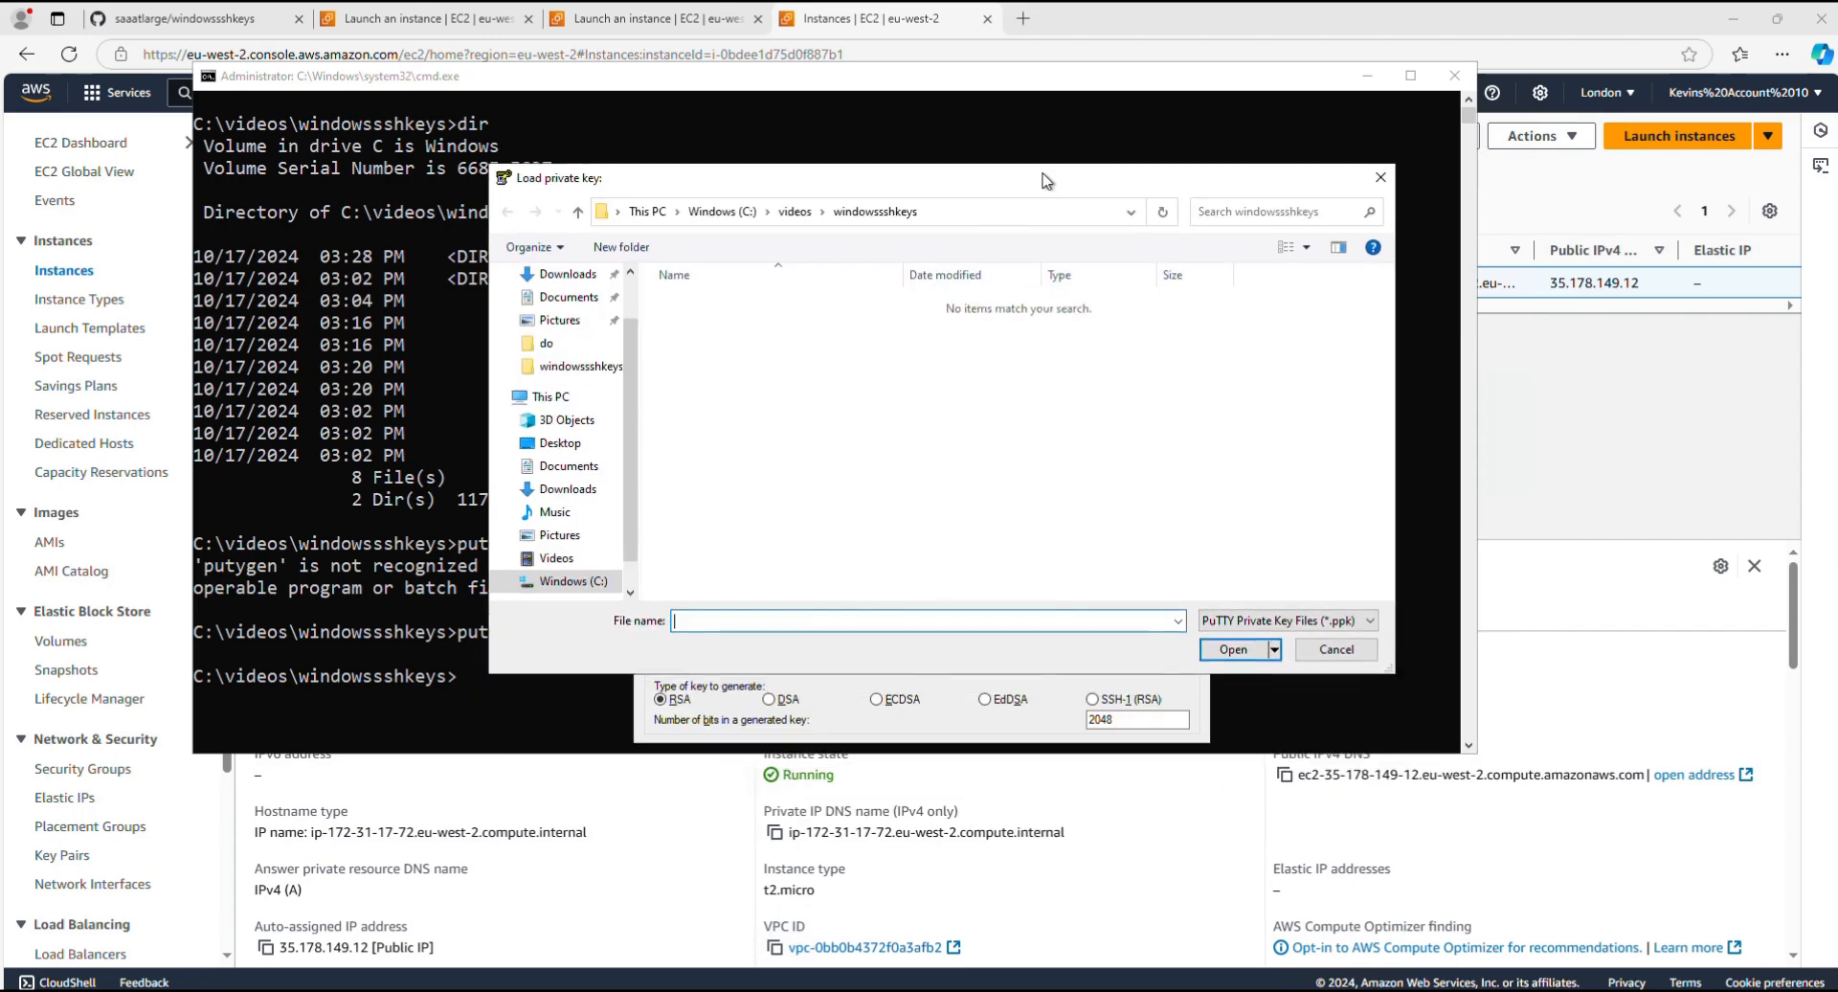
pyautogui.click(1373, 617)
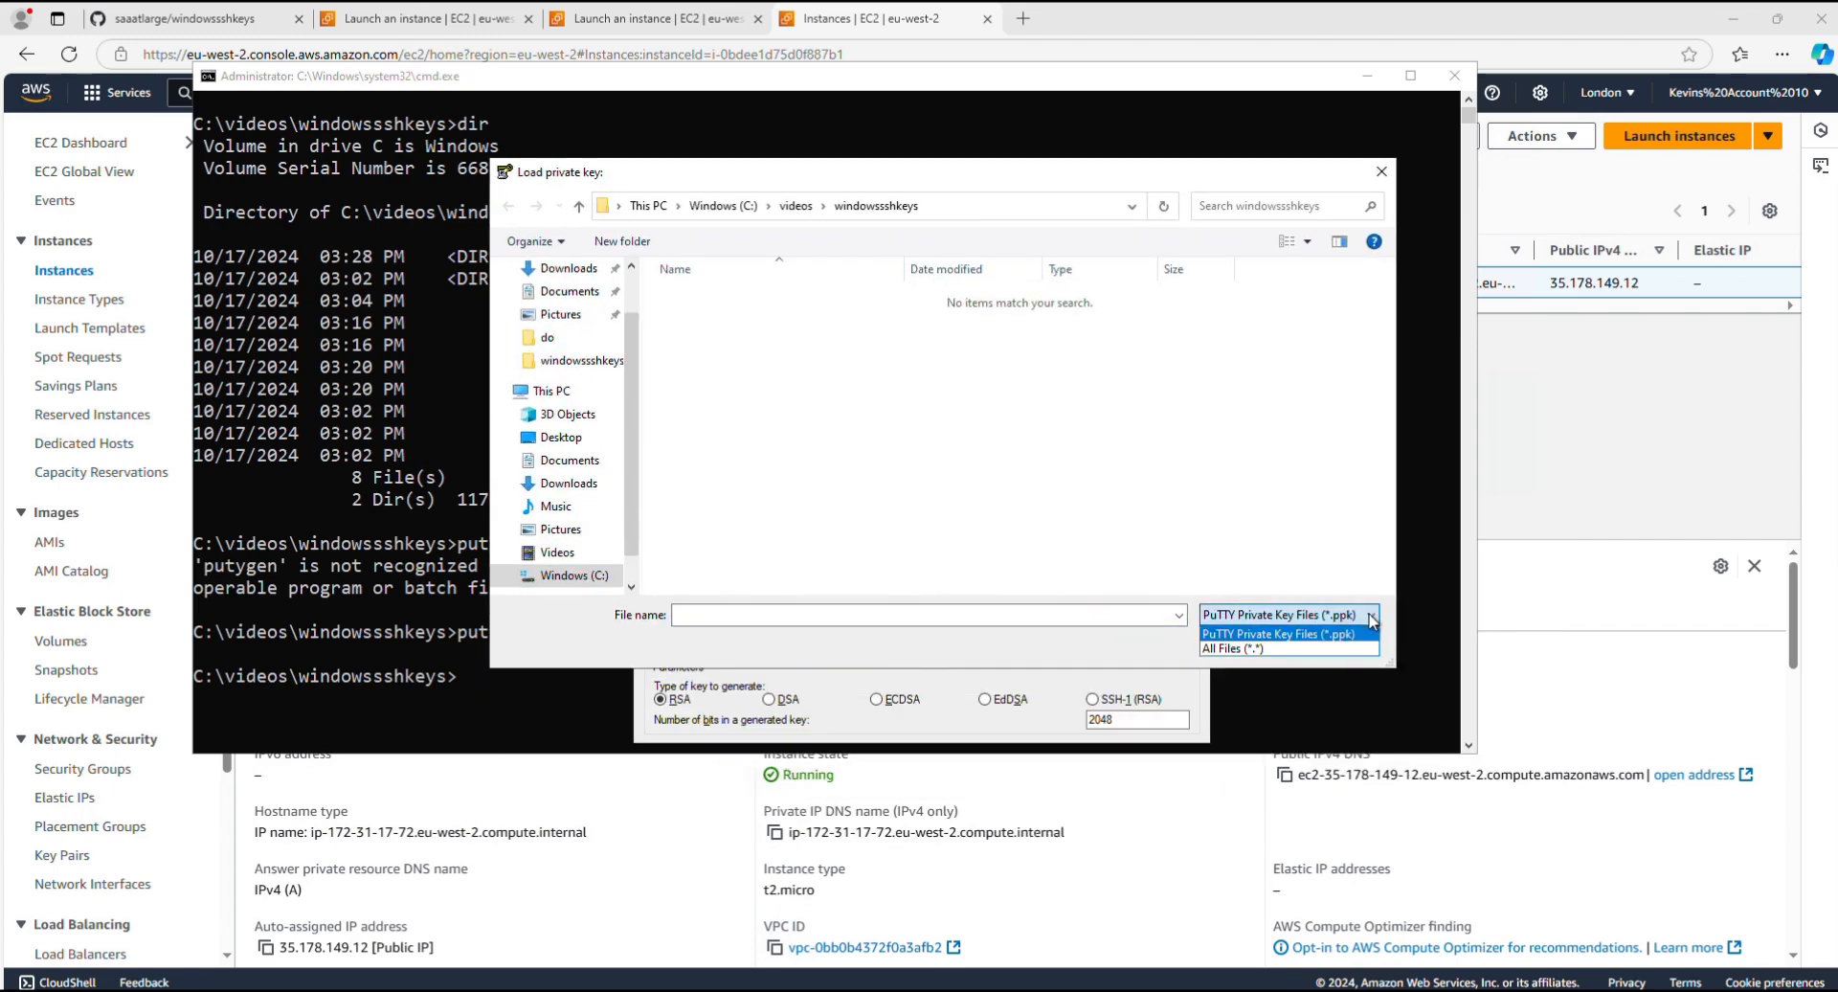
pyautogui.click(1228, 651)
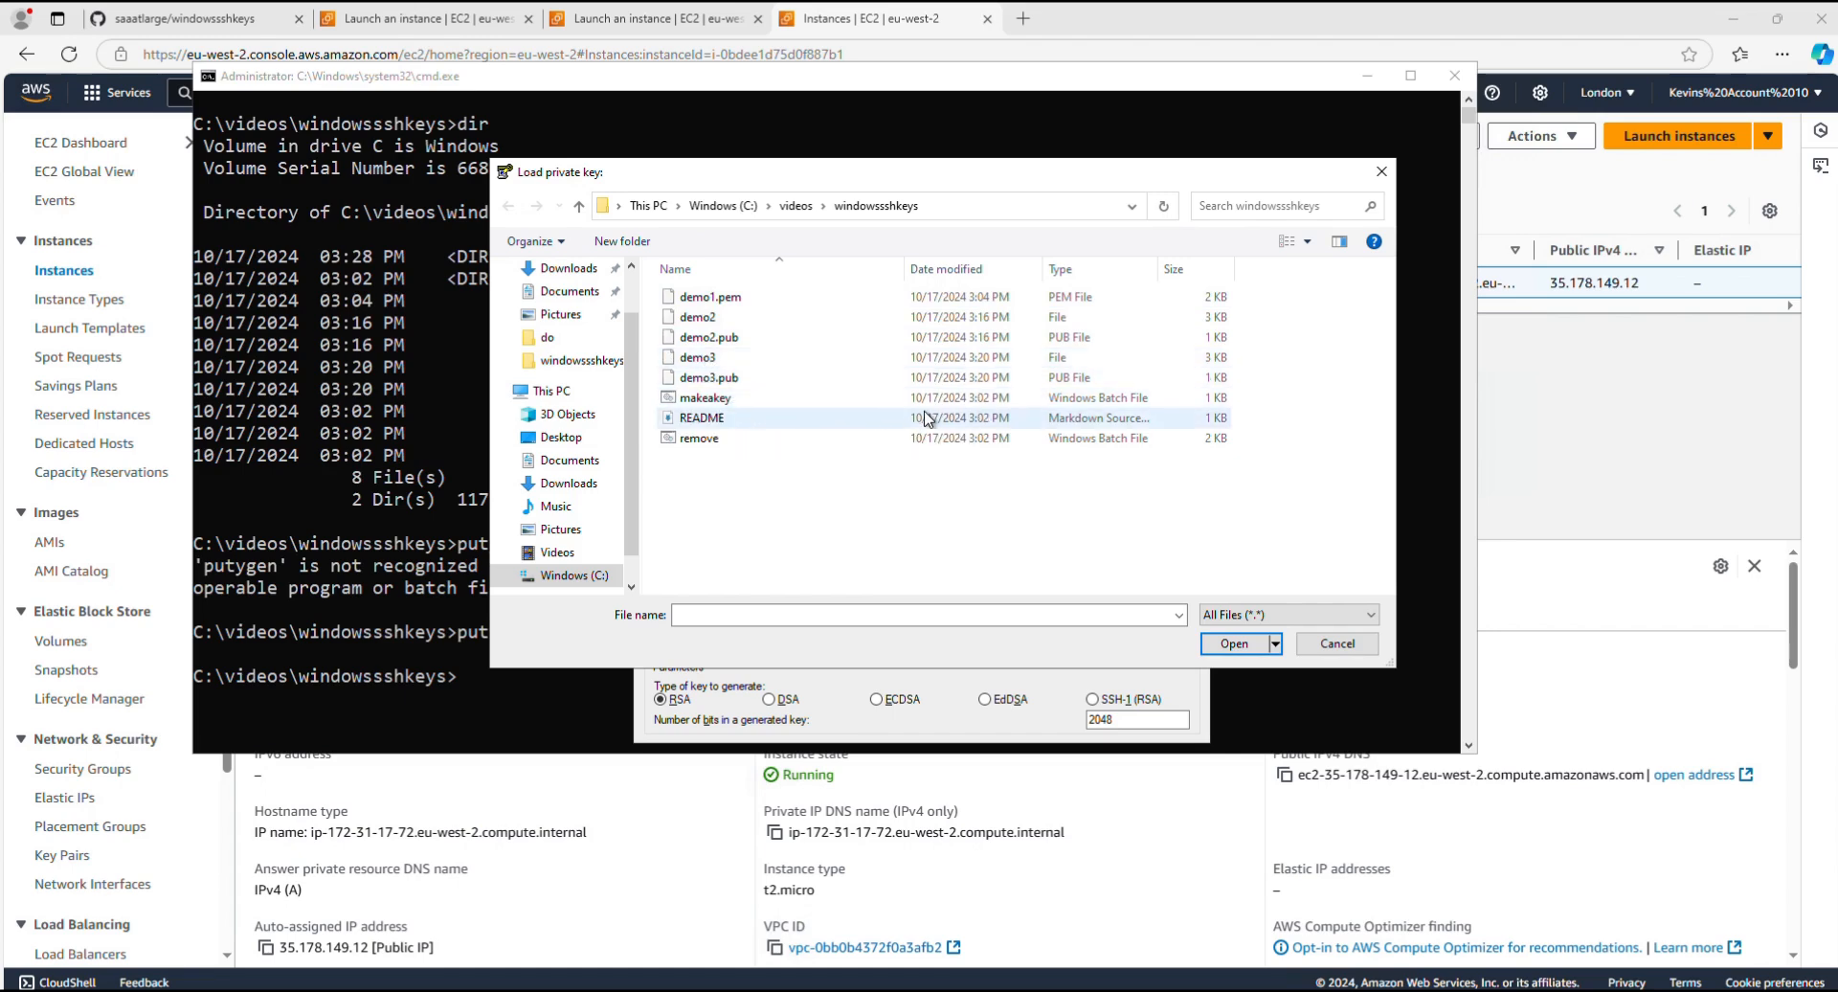
pyautogui.click(697, 360)
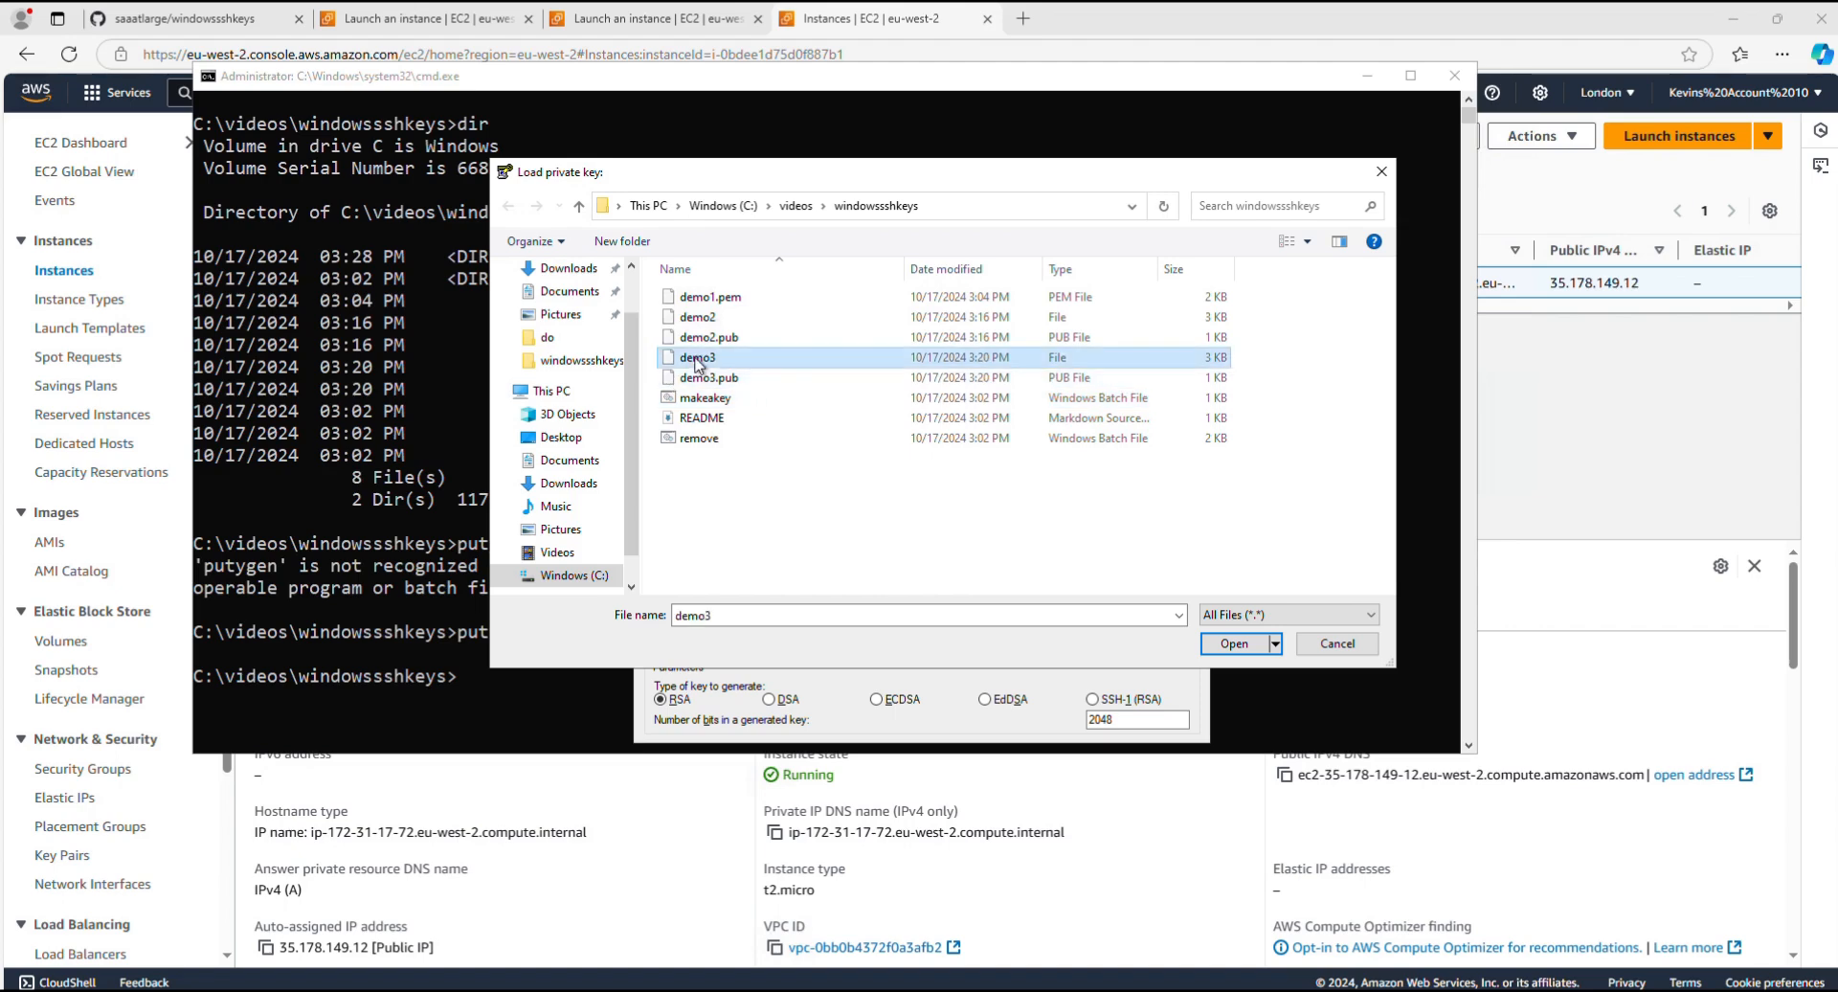
pyautogui.click(1234, 643)
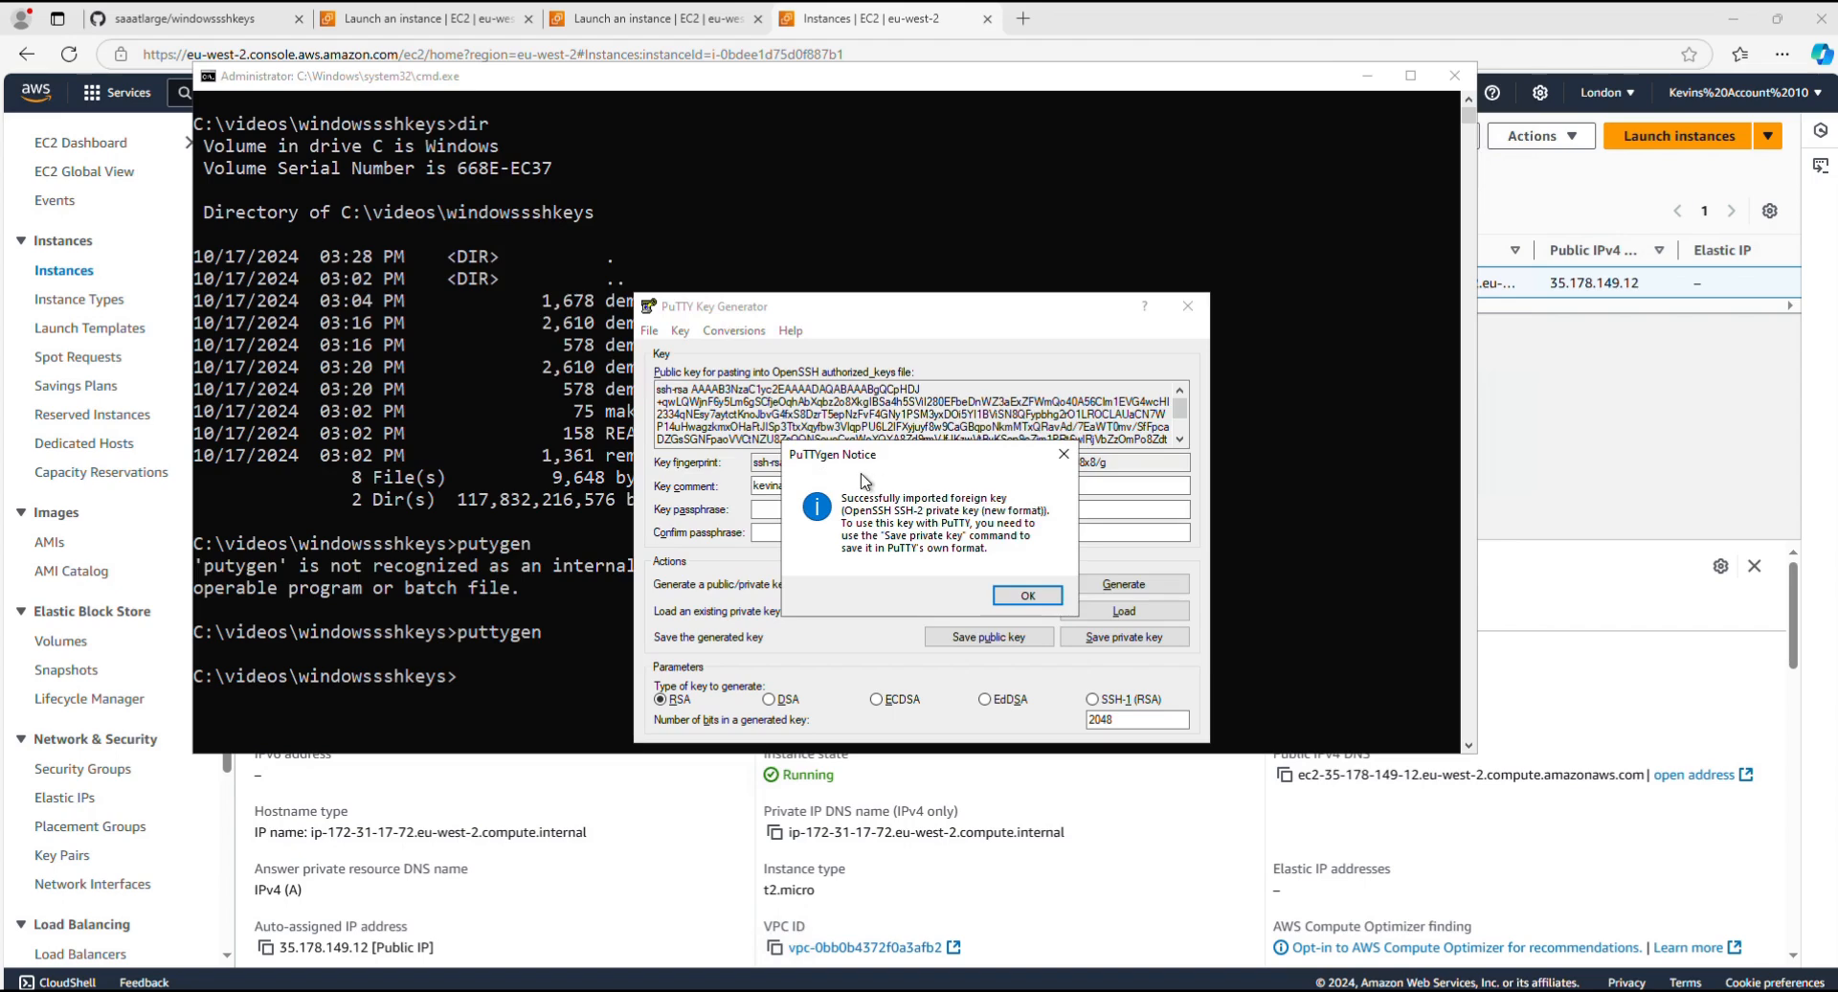
# Step: Save the imported private key without a passphrase as demo3.ppk in the windowssshkeys folder
pyautogui.click(1028, 596)
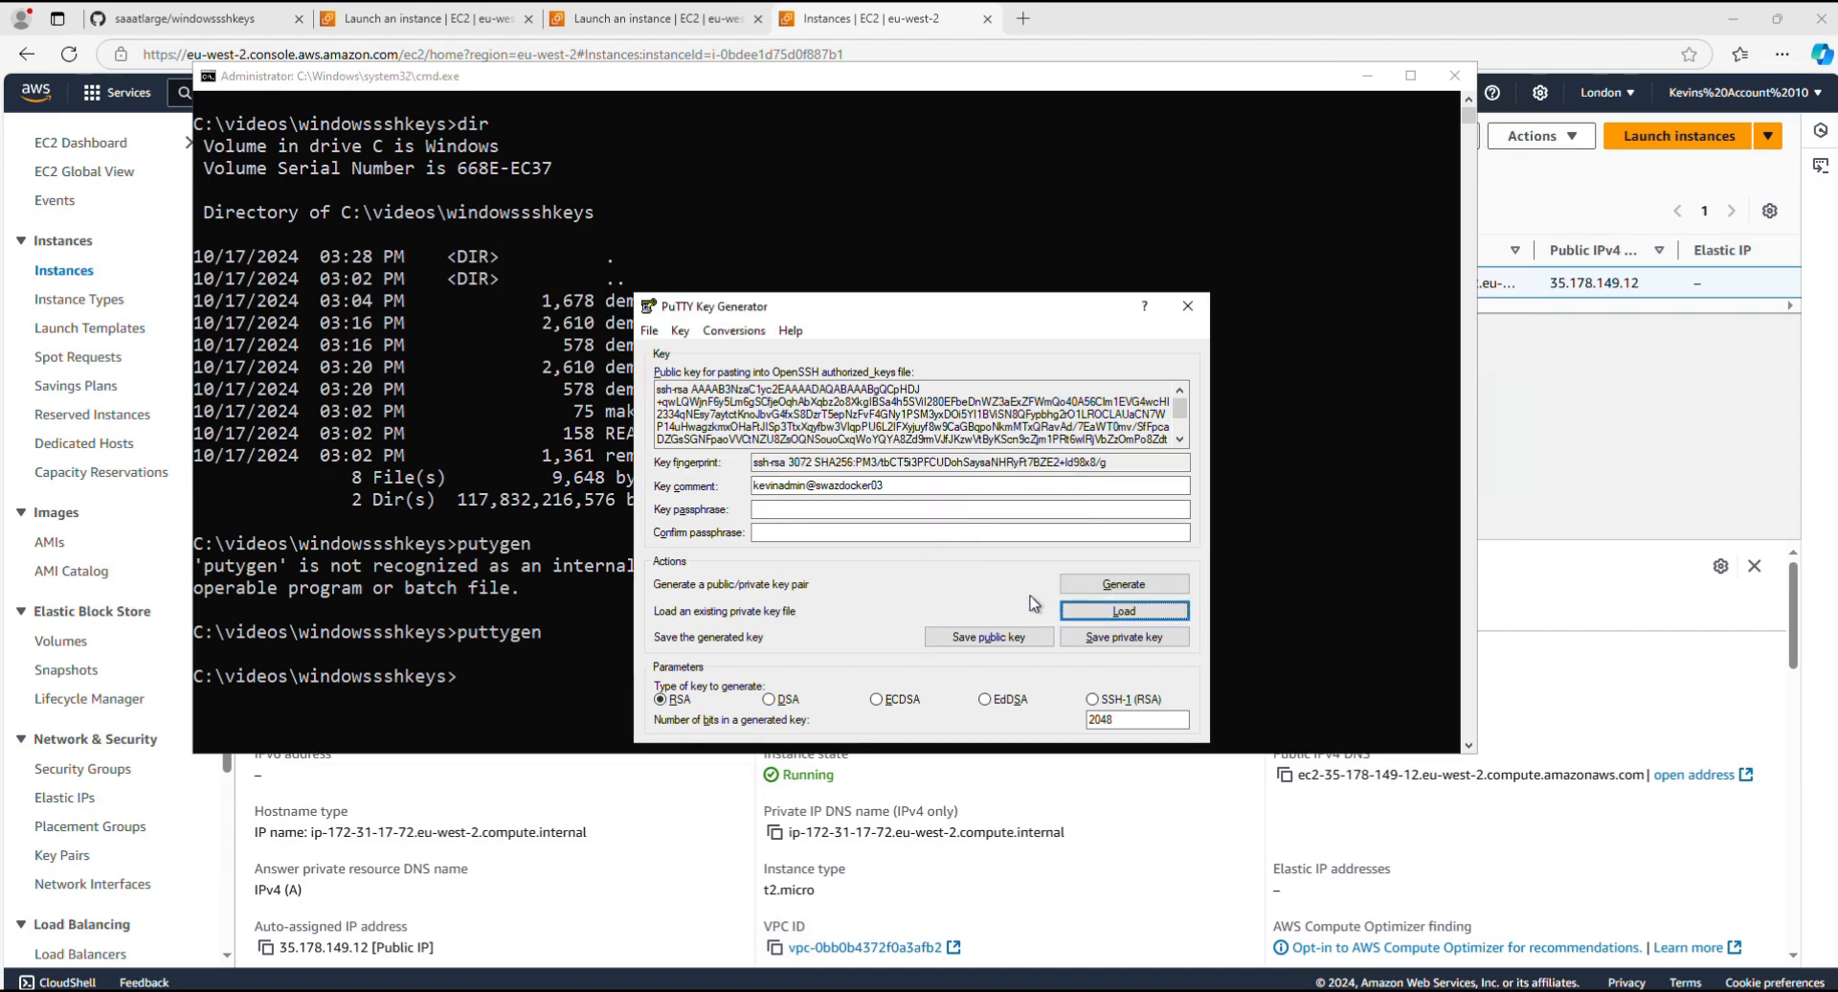
pyautogui.click(1122, 640)
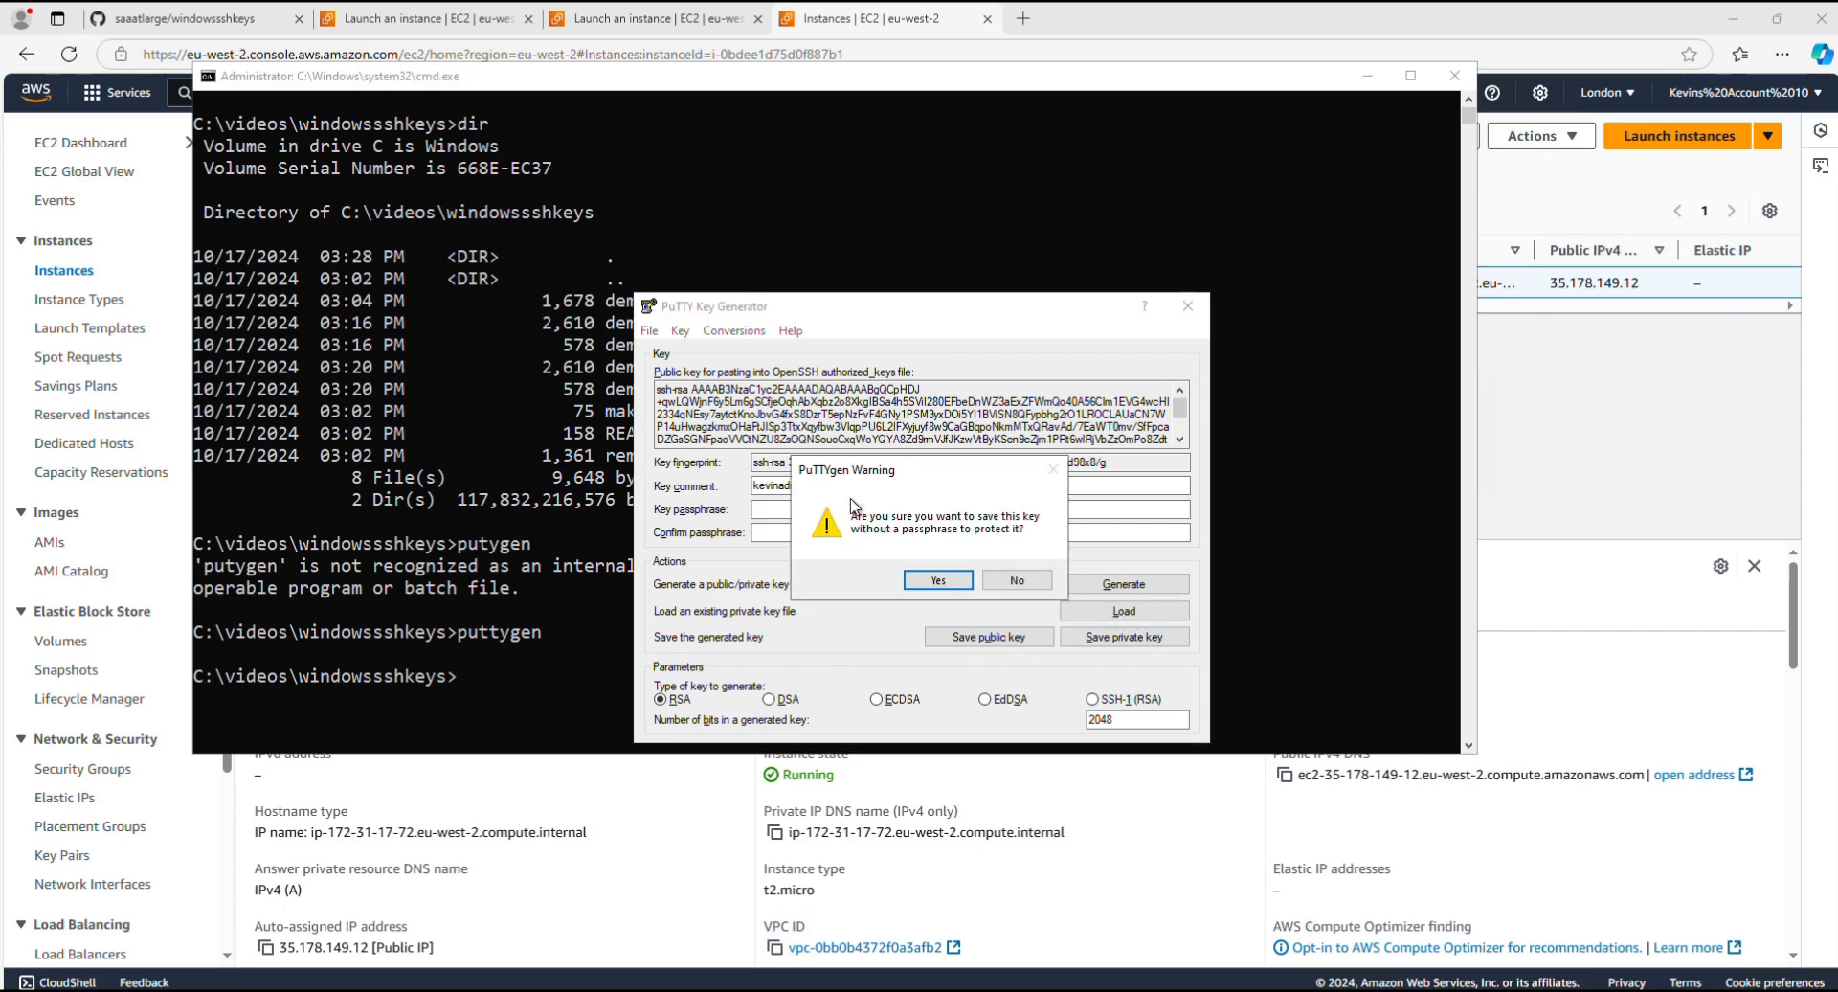
pyautogui.click(937, 580)
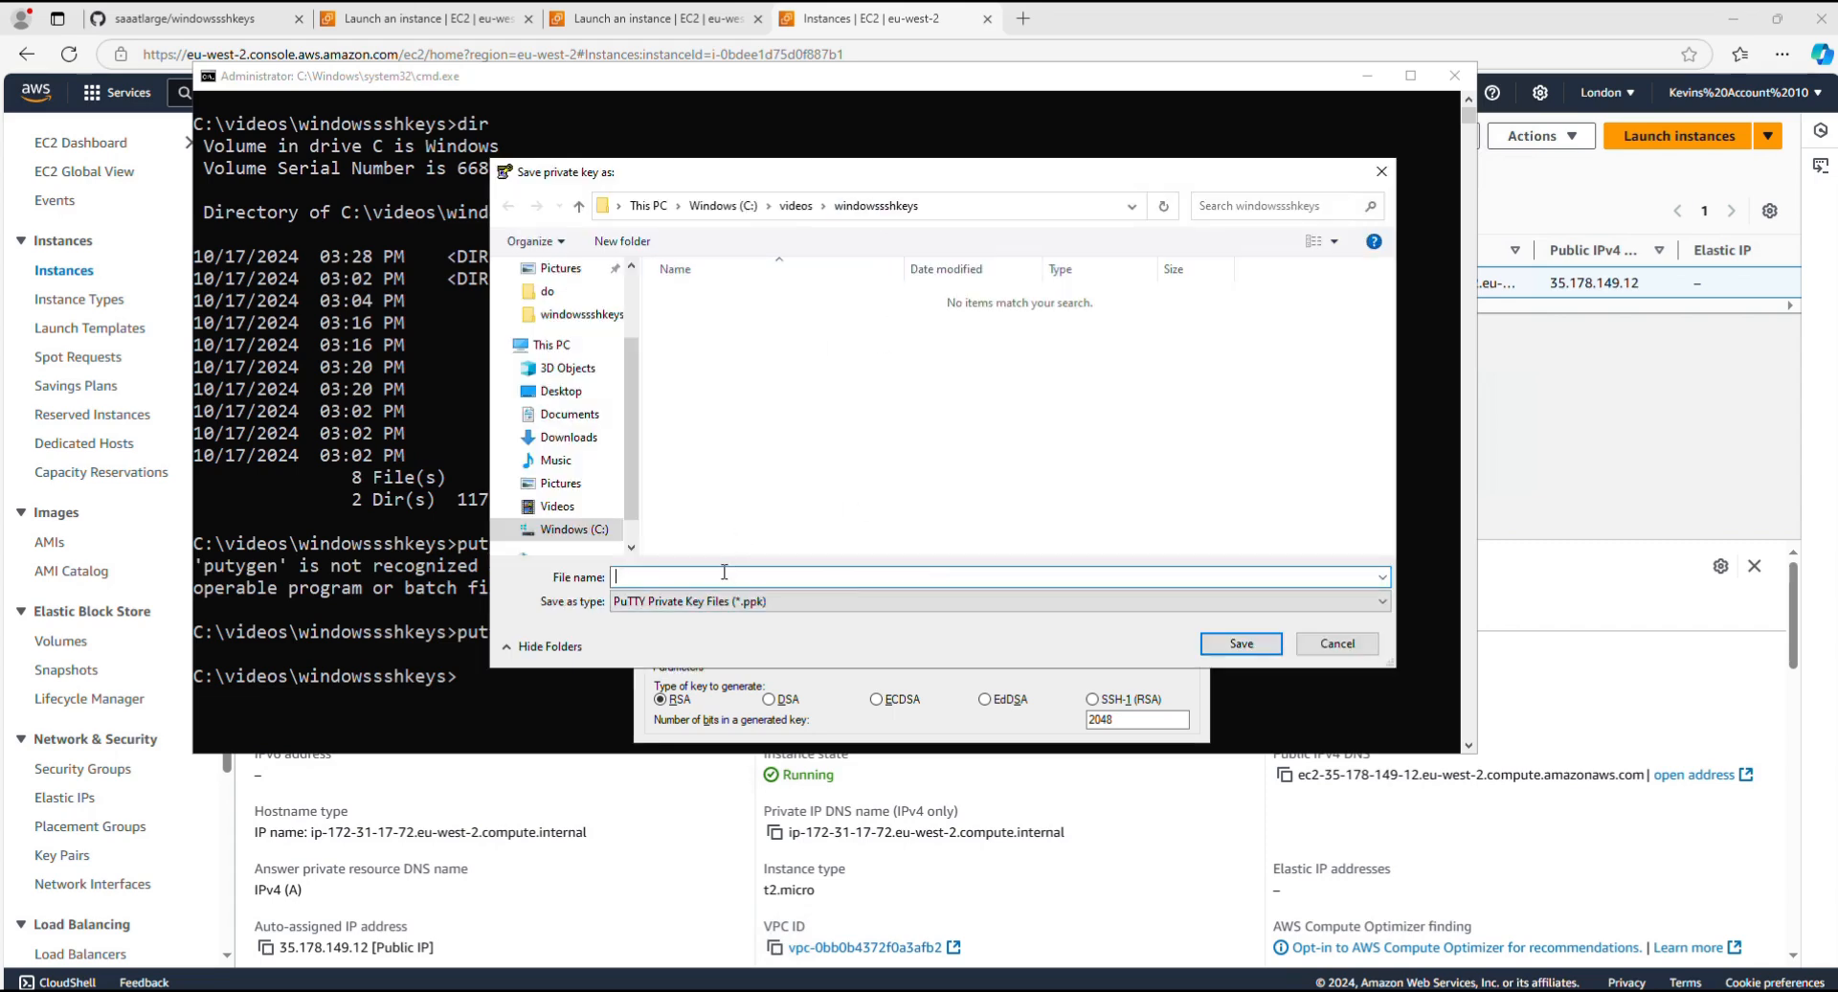
pyautogui.write('demo3')
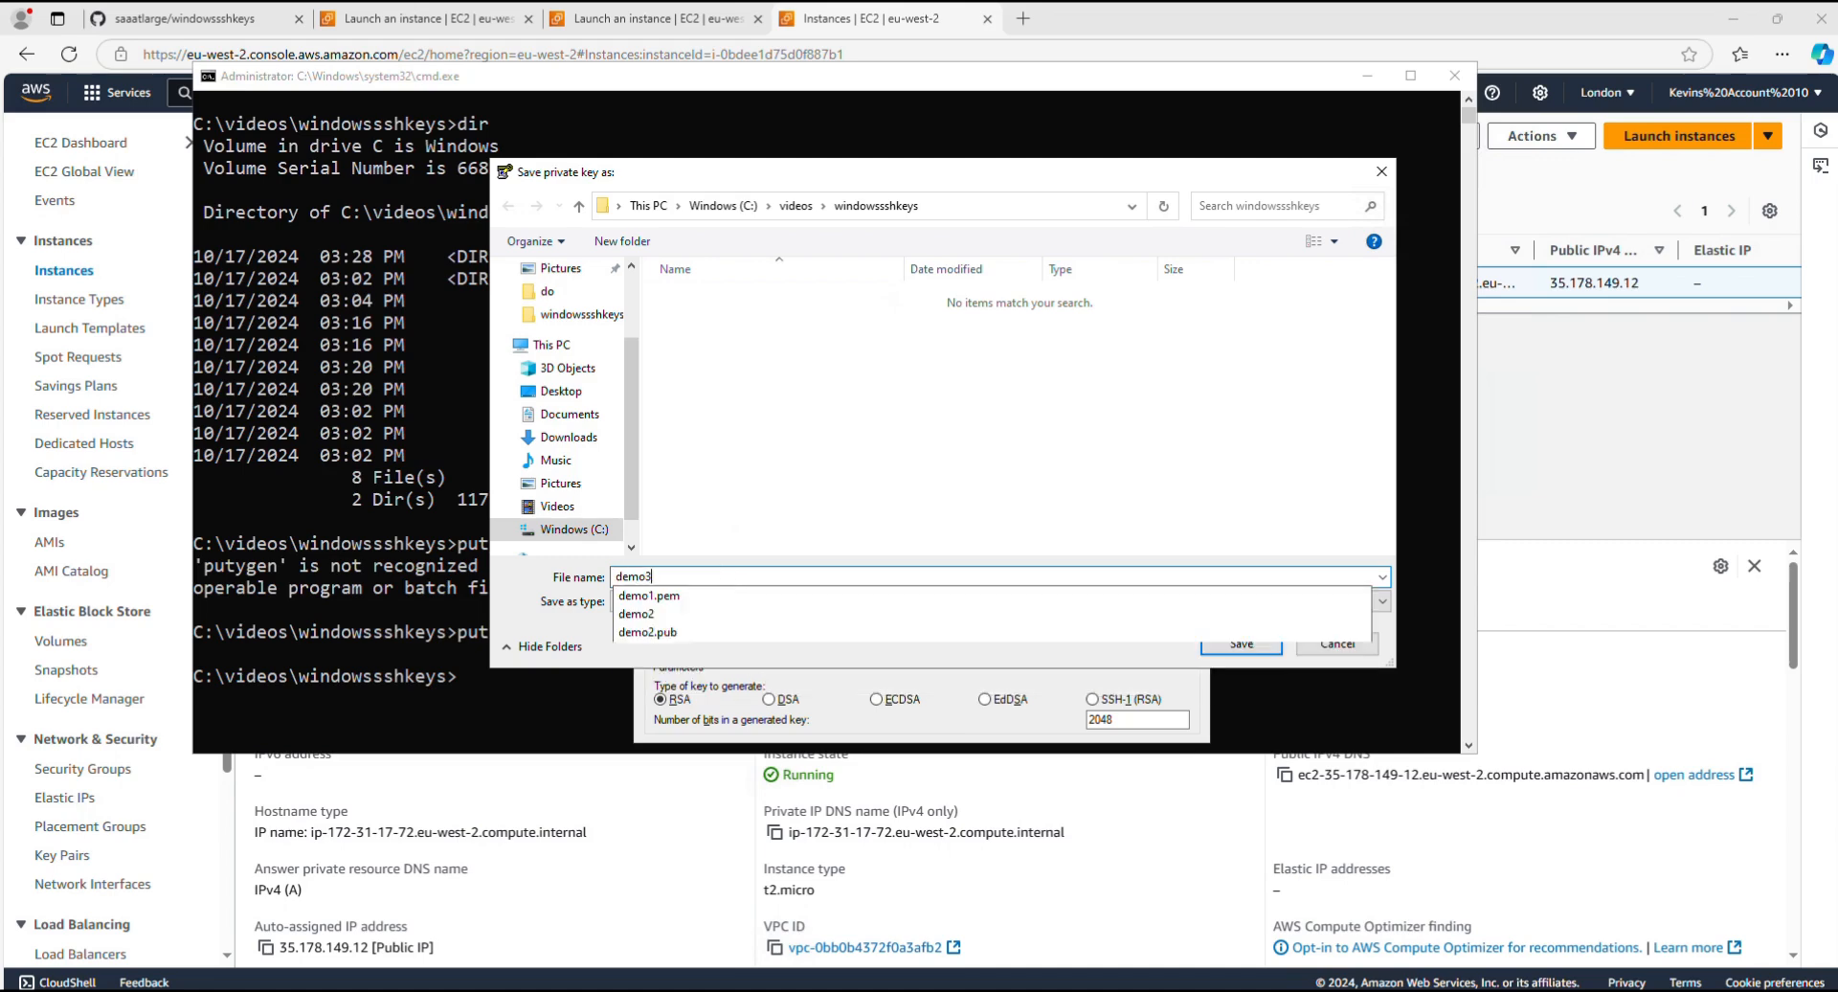
pyautogui.write('.ppk')
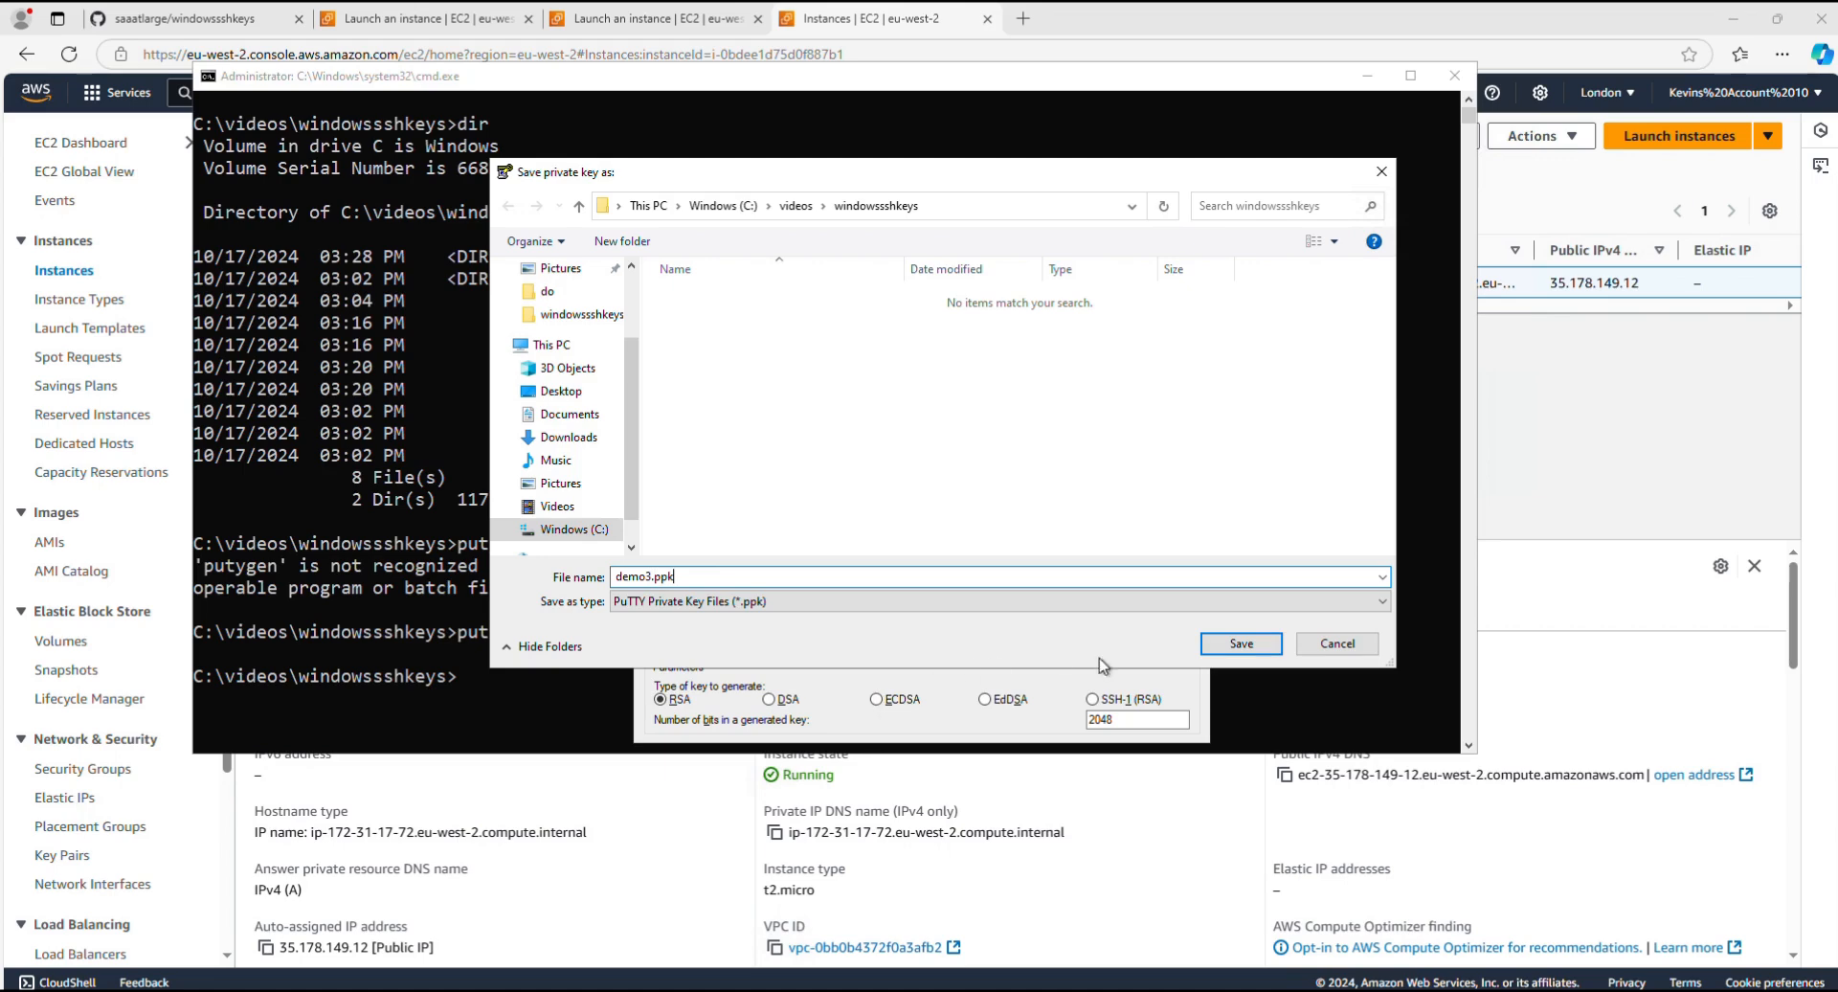
pyautogui.click(1238, 646)
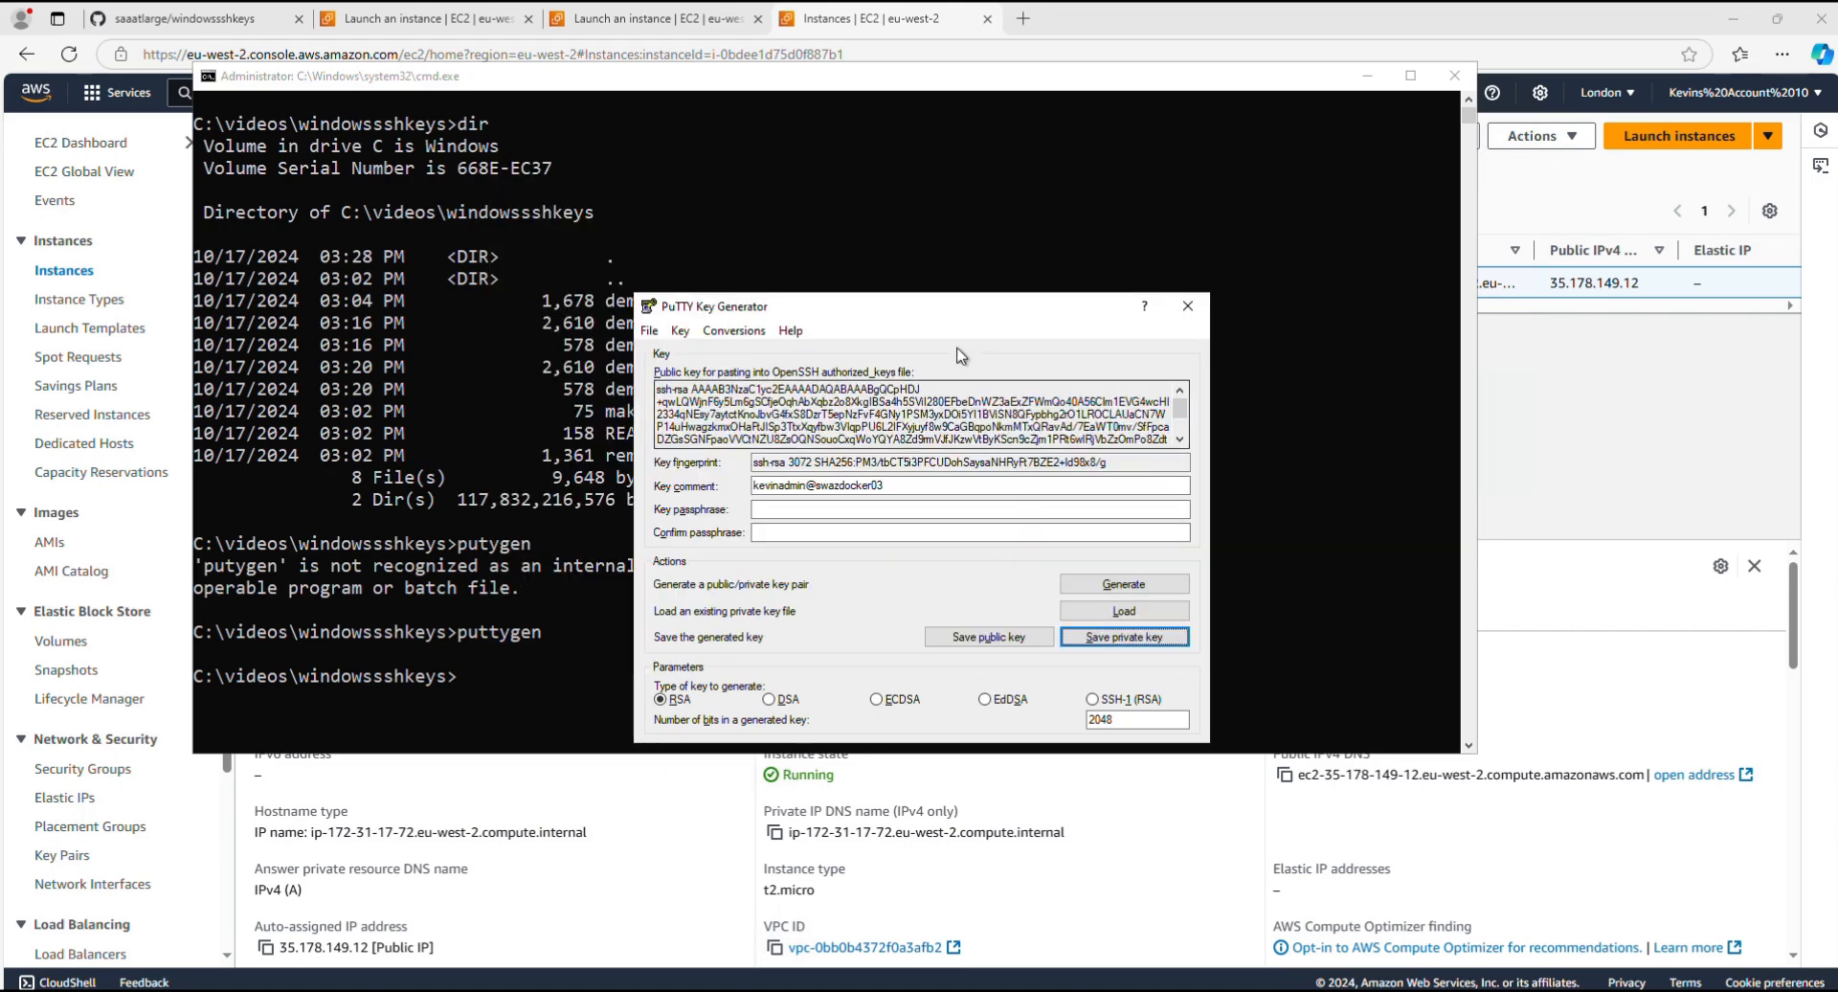
# Step: Exit PuTTY Key Generator and list the windowssshkeys folder with dir
pyautogui.click(649, 330)
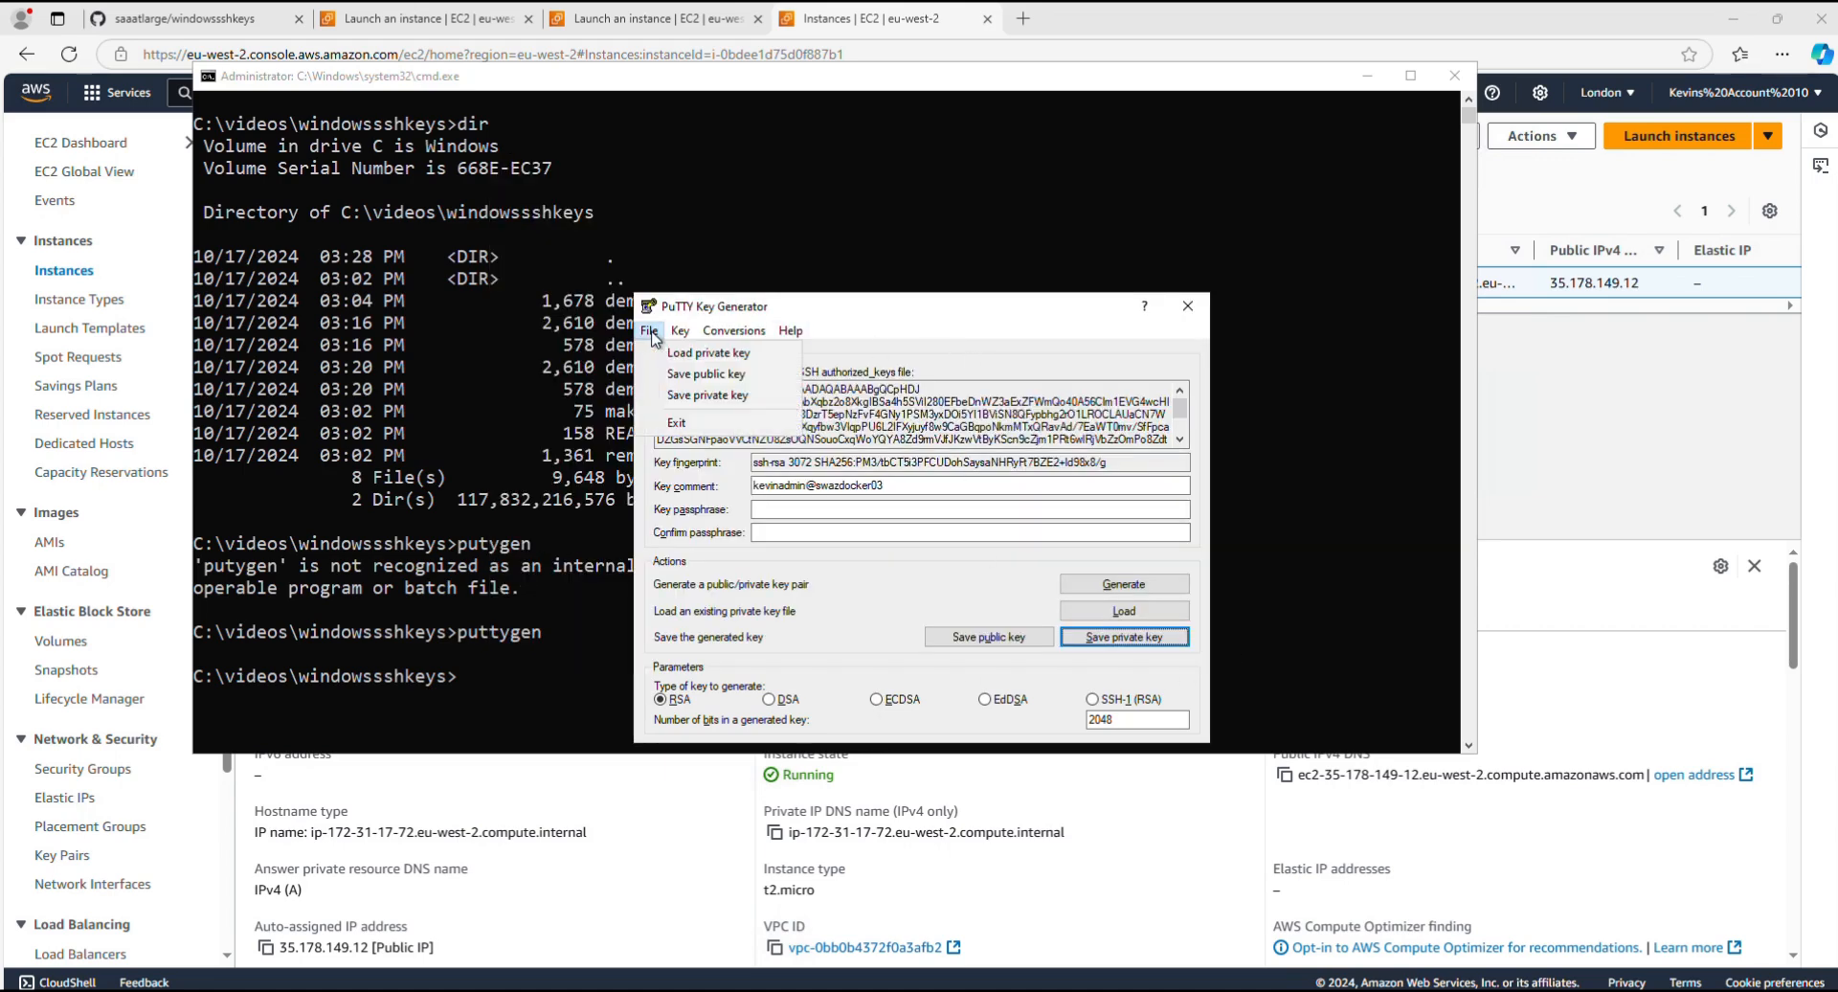
pyautogui.click(660, 422)
pyautogui.write('dir')
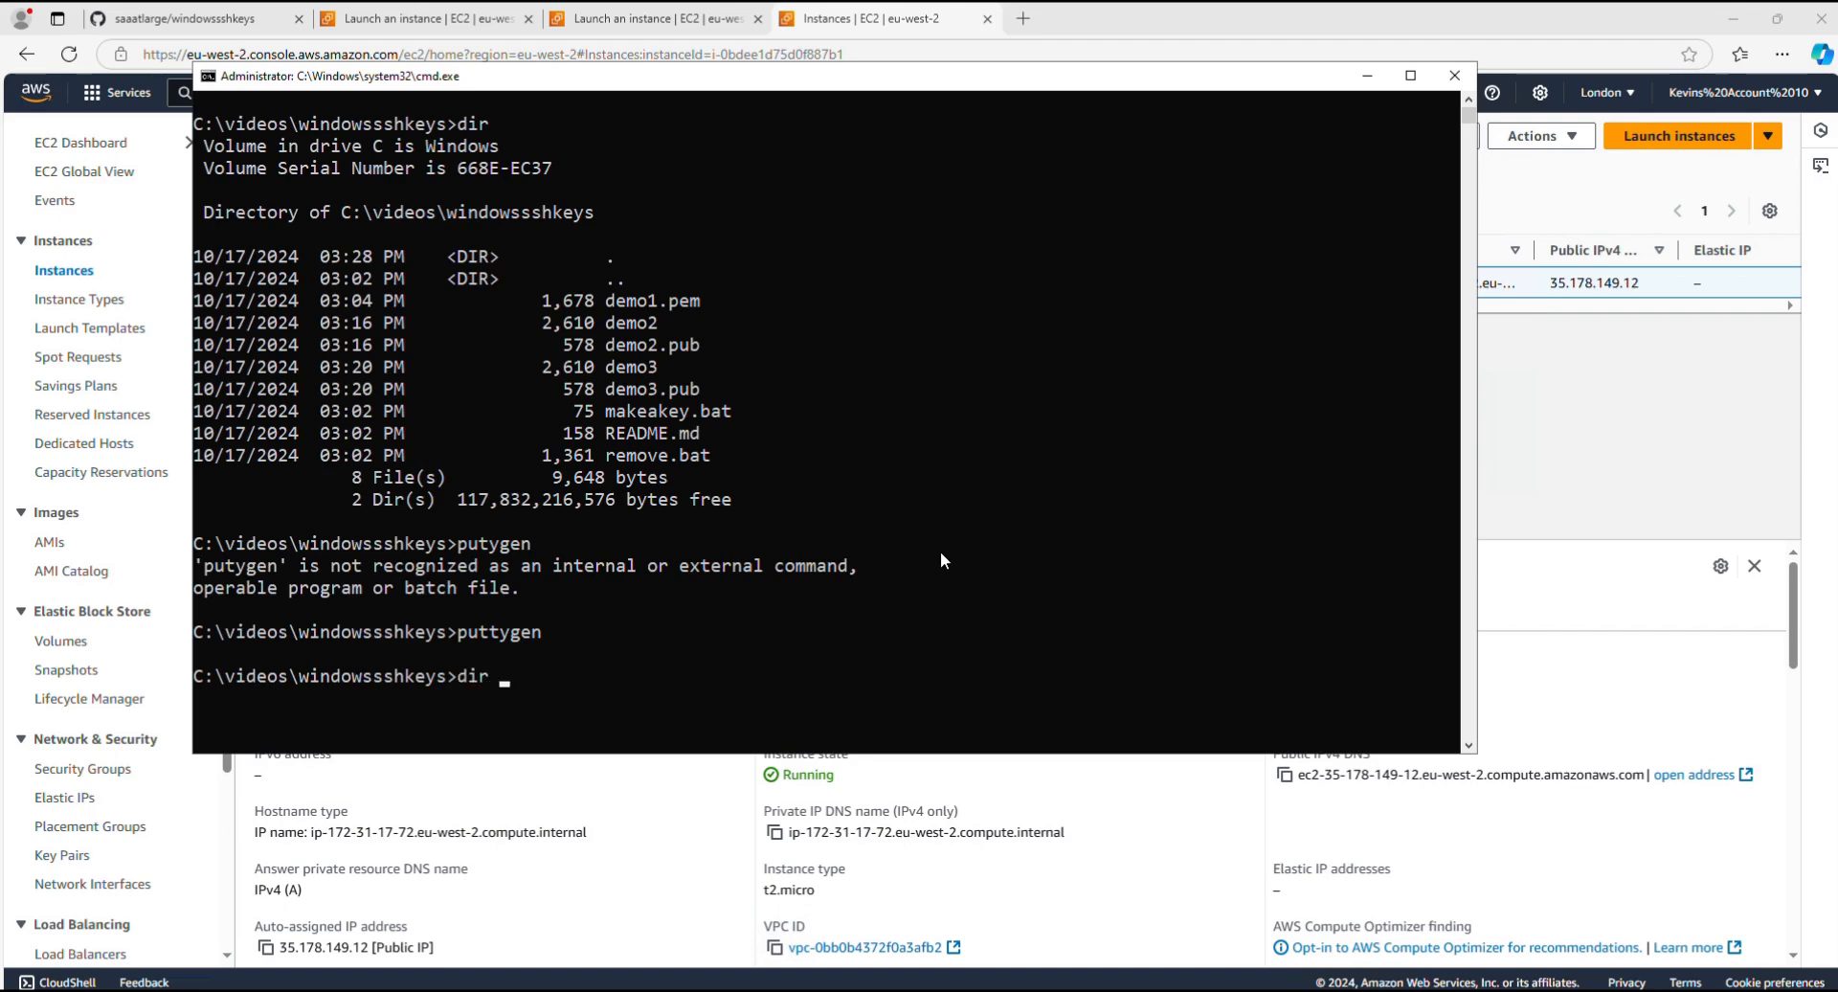
pyautogui.press('Return')
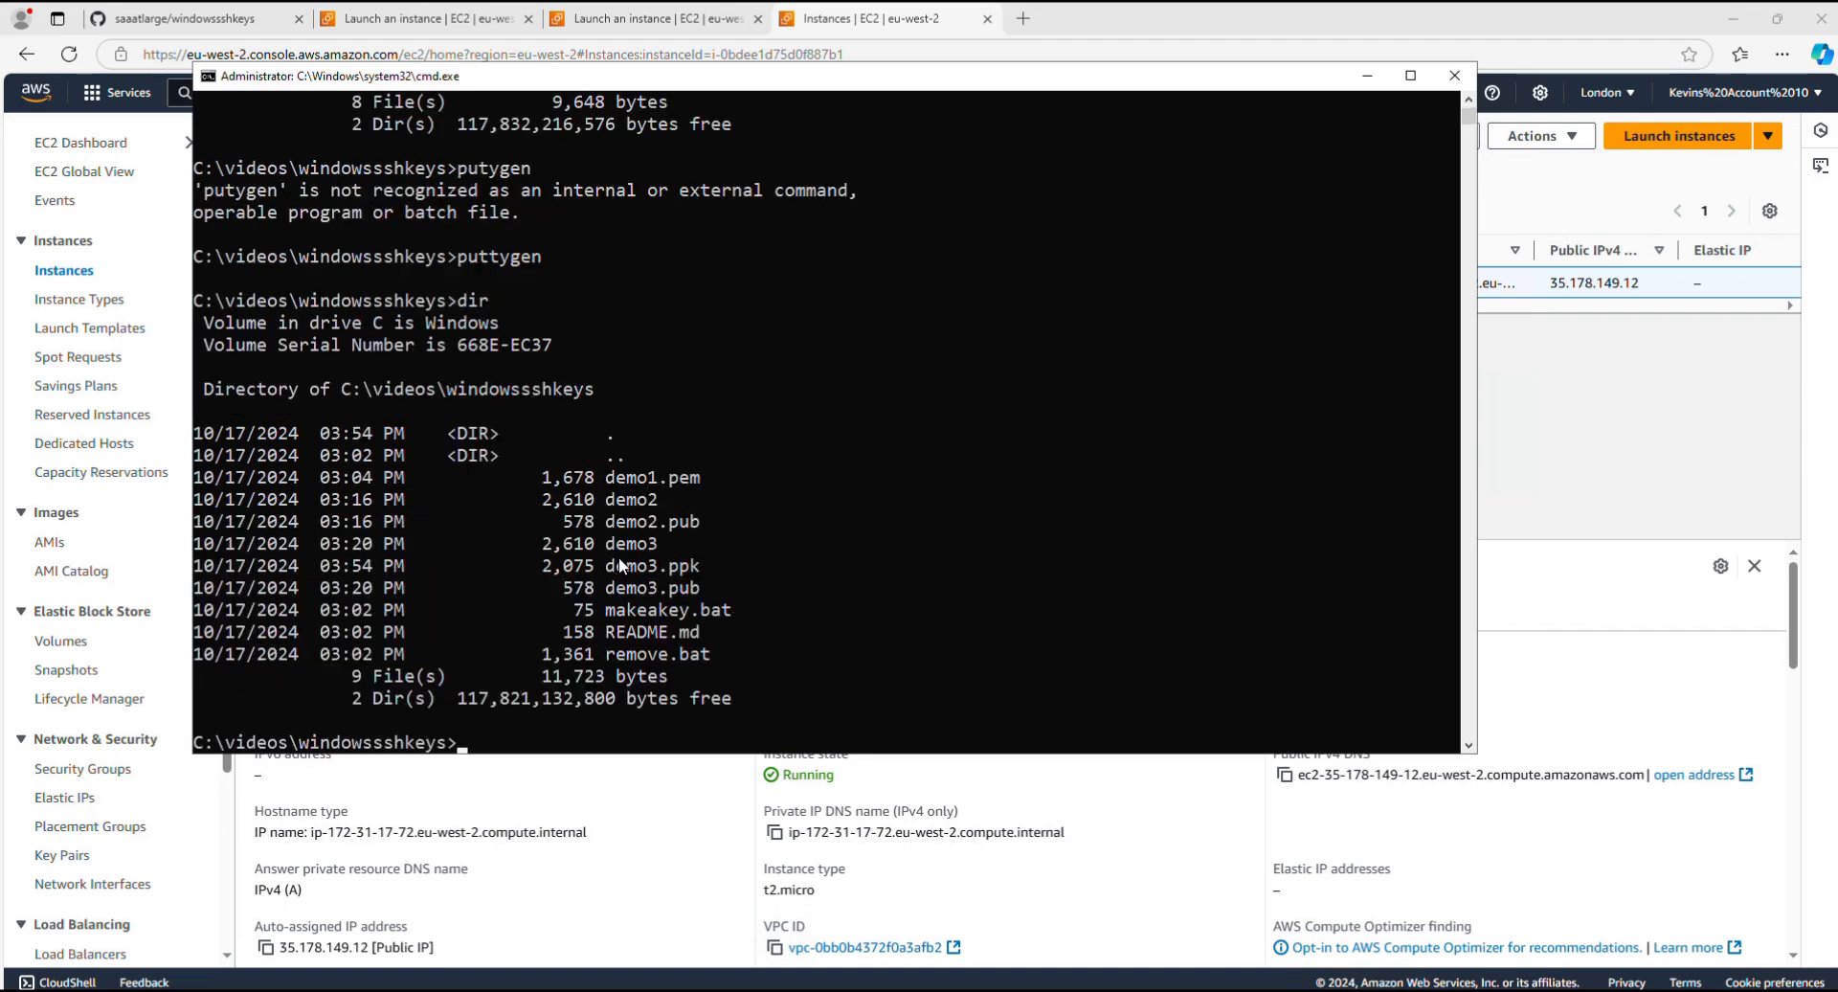
# Step: Launch PuTTY from the command prompt with putty
pyautogui.write('putty')
pyautogui.press('Return')
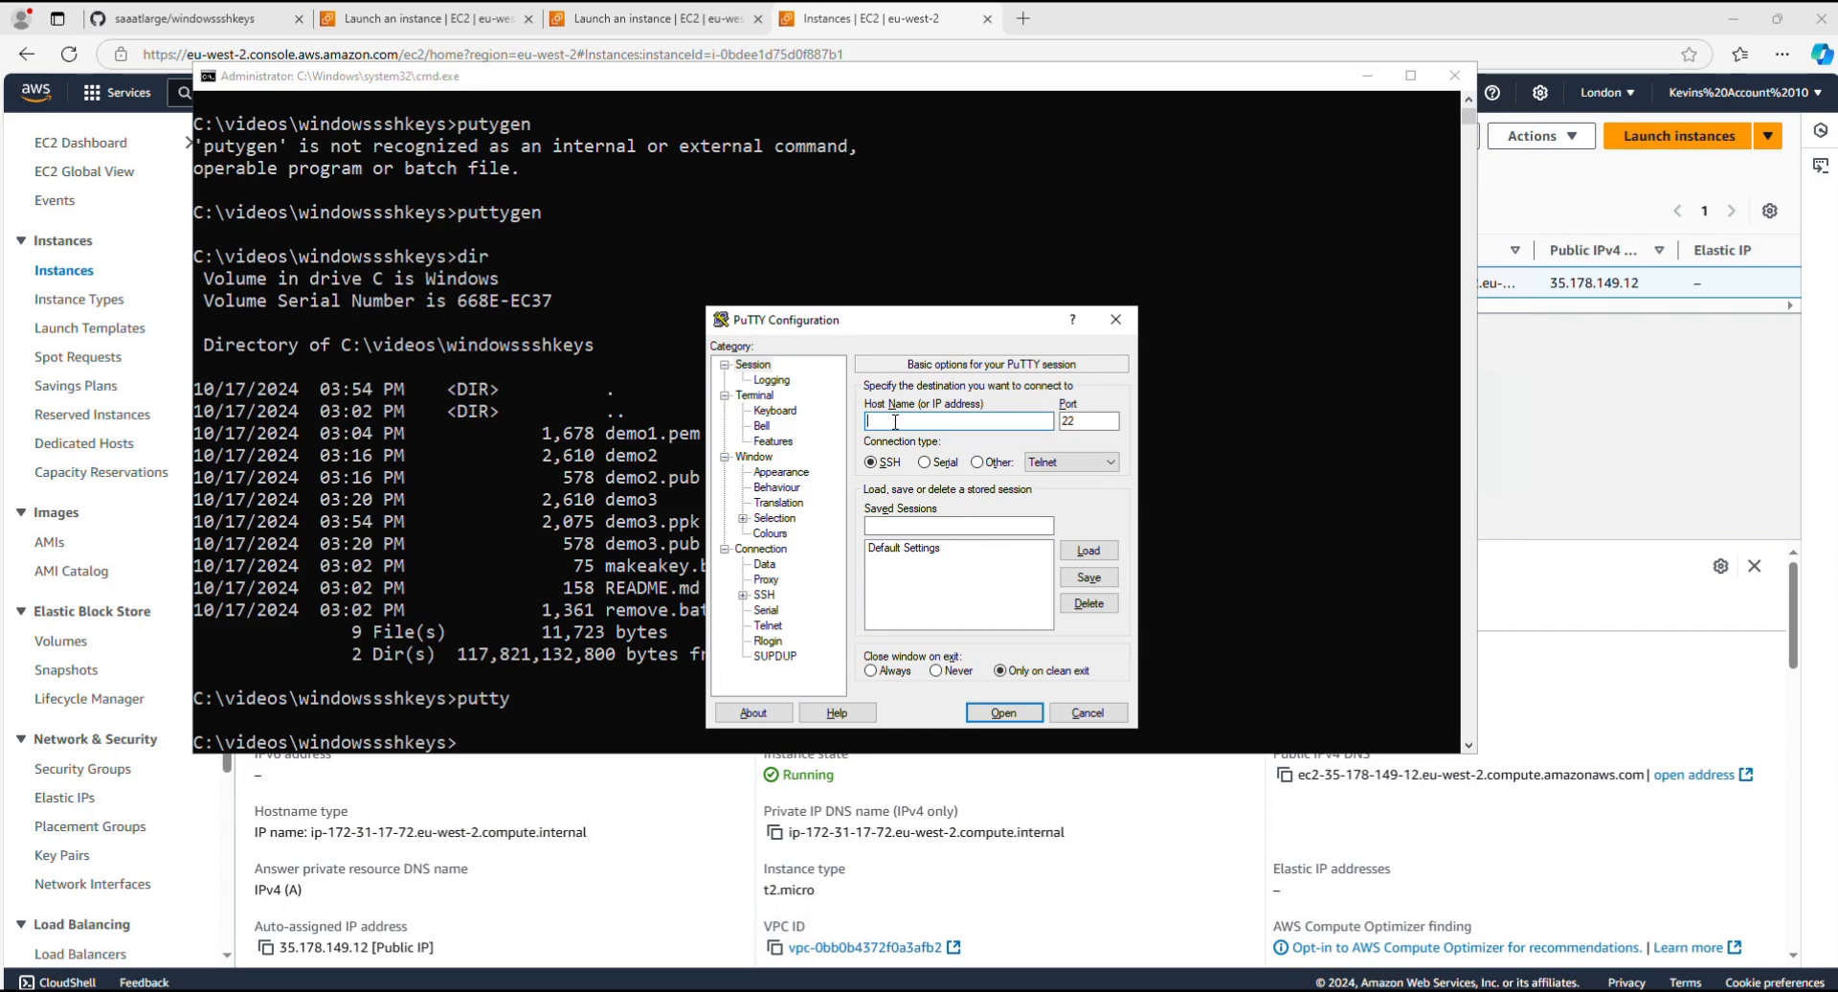
pyautogui.write('ubuntu@')
pyautogui.click(1134, 3)
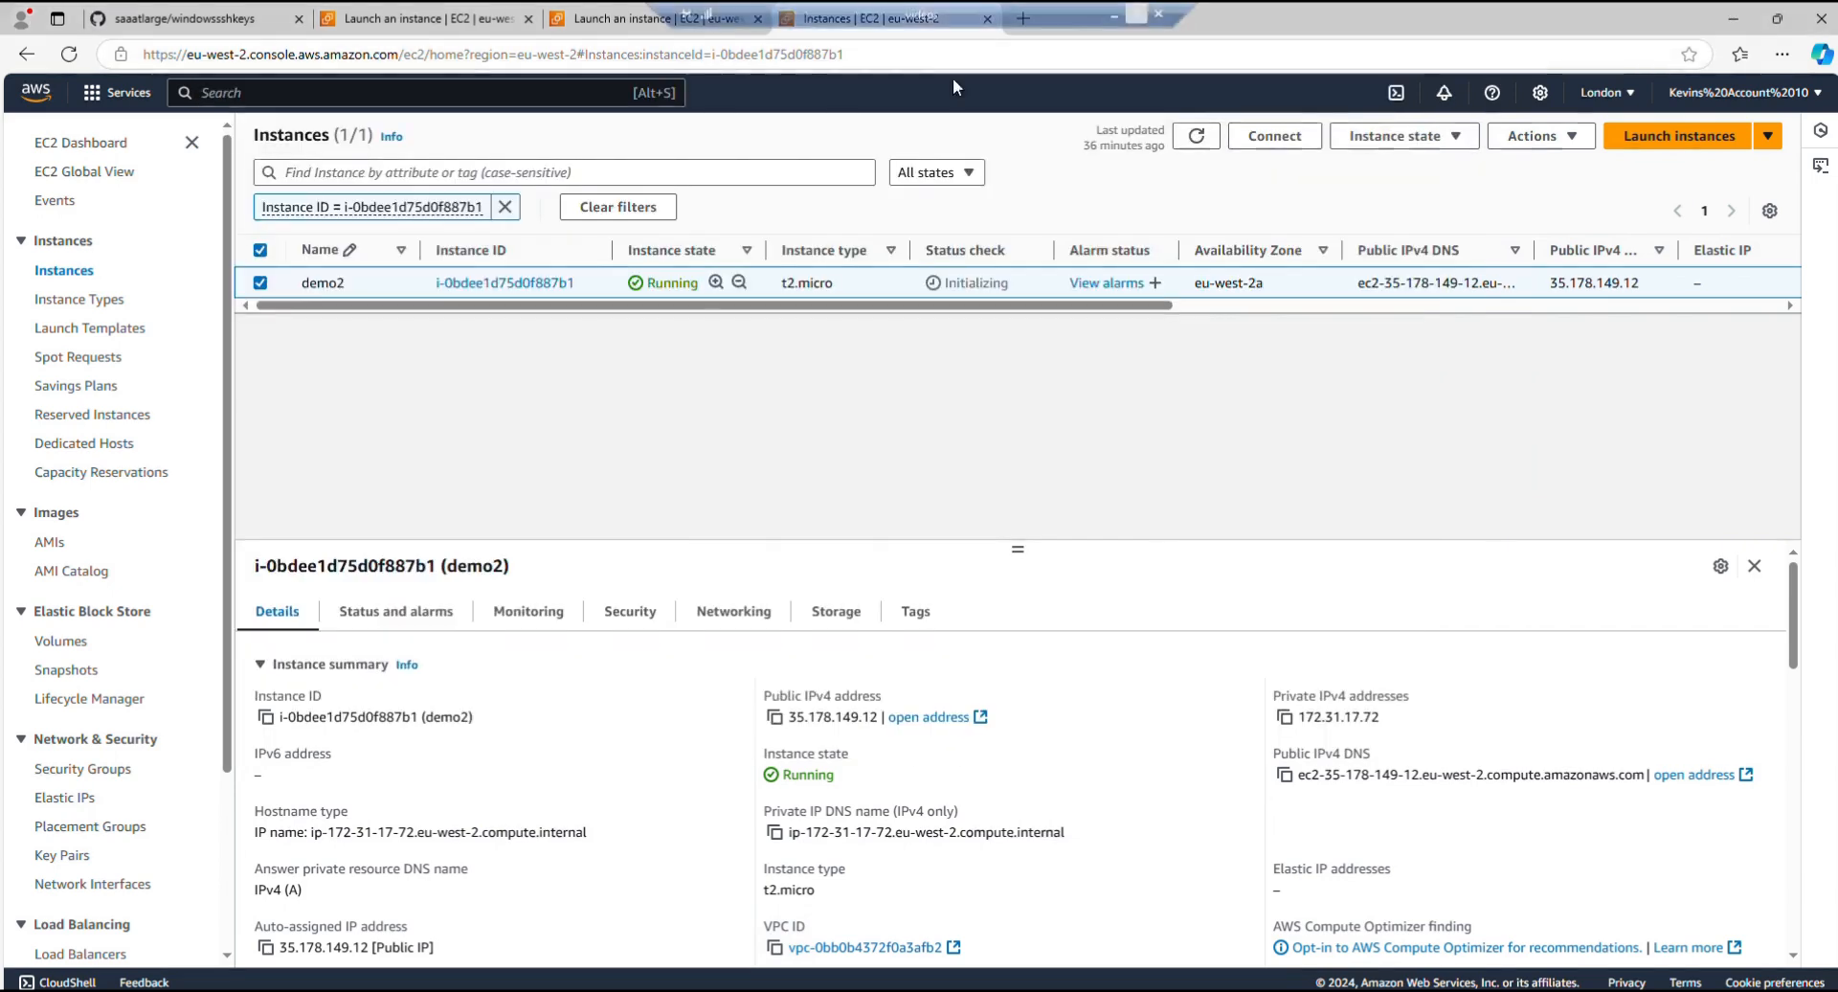
pyautogui.click(774, 716)
pyautogui.moveTo(636, 989)
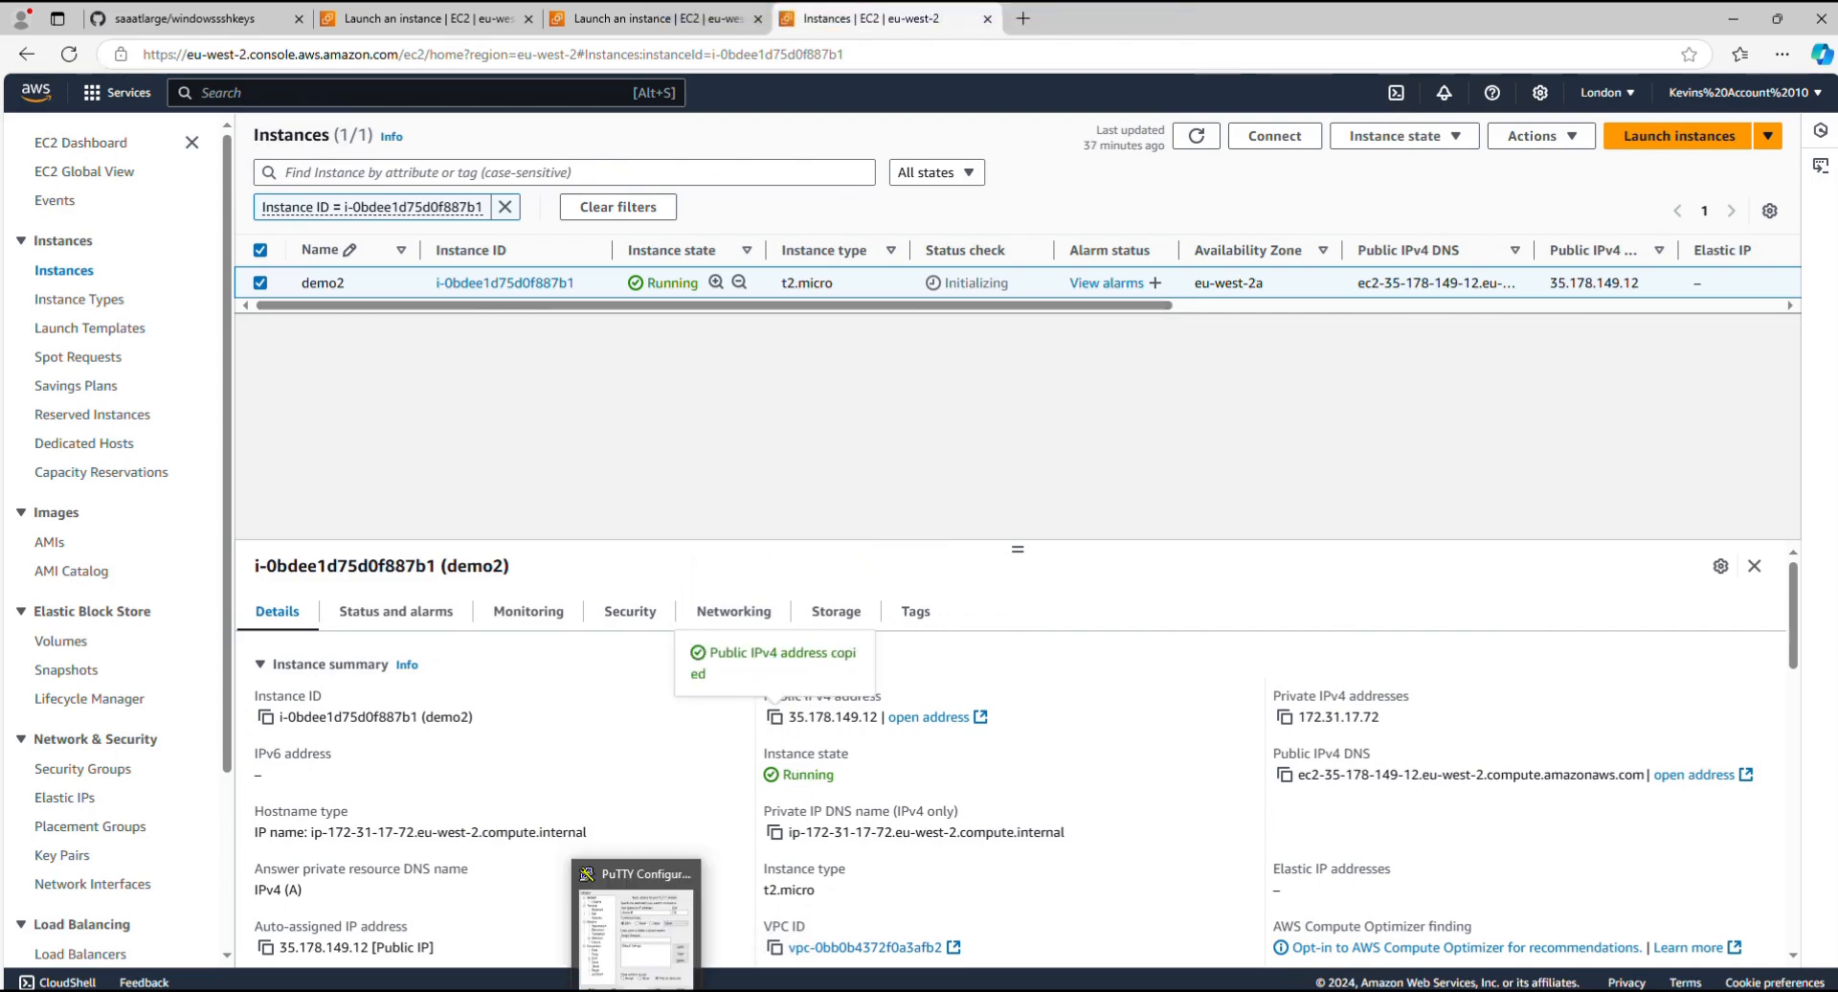
pyautogui.click(624, 882)
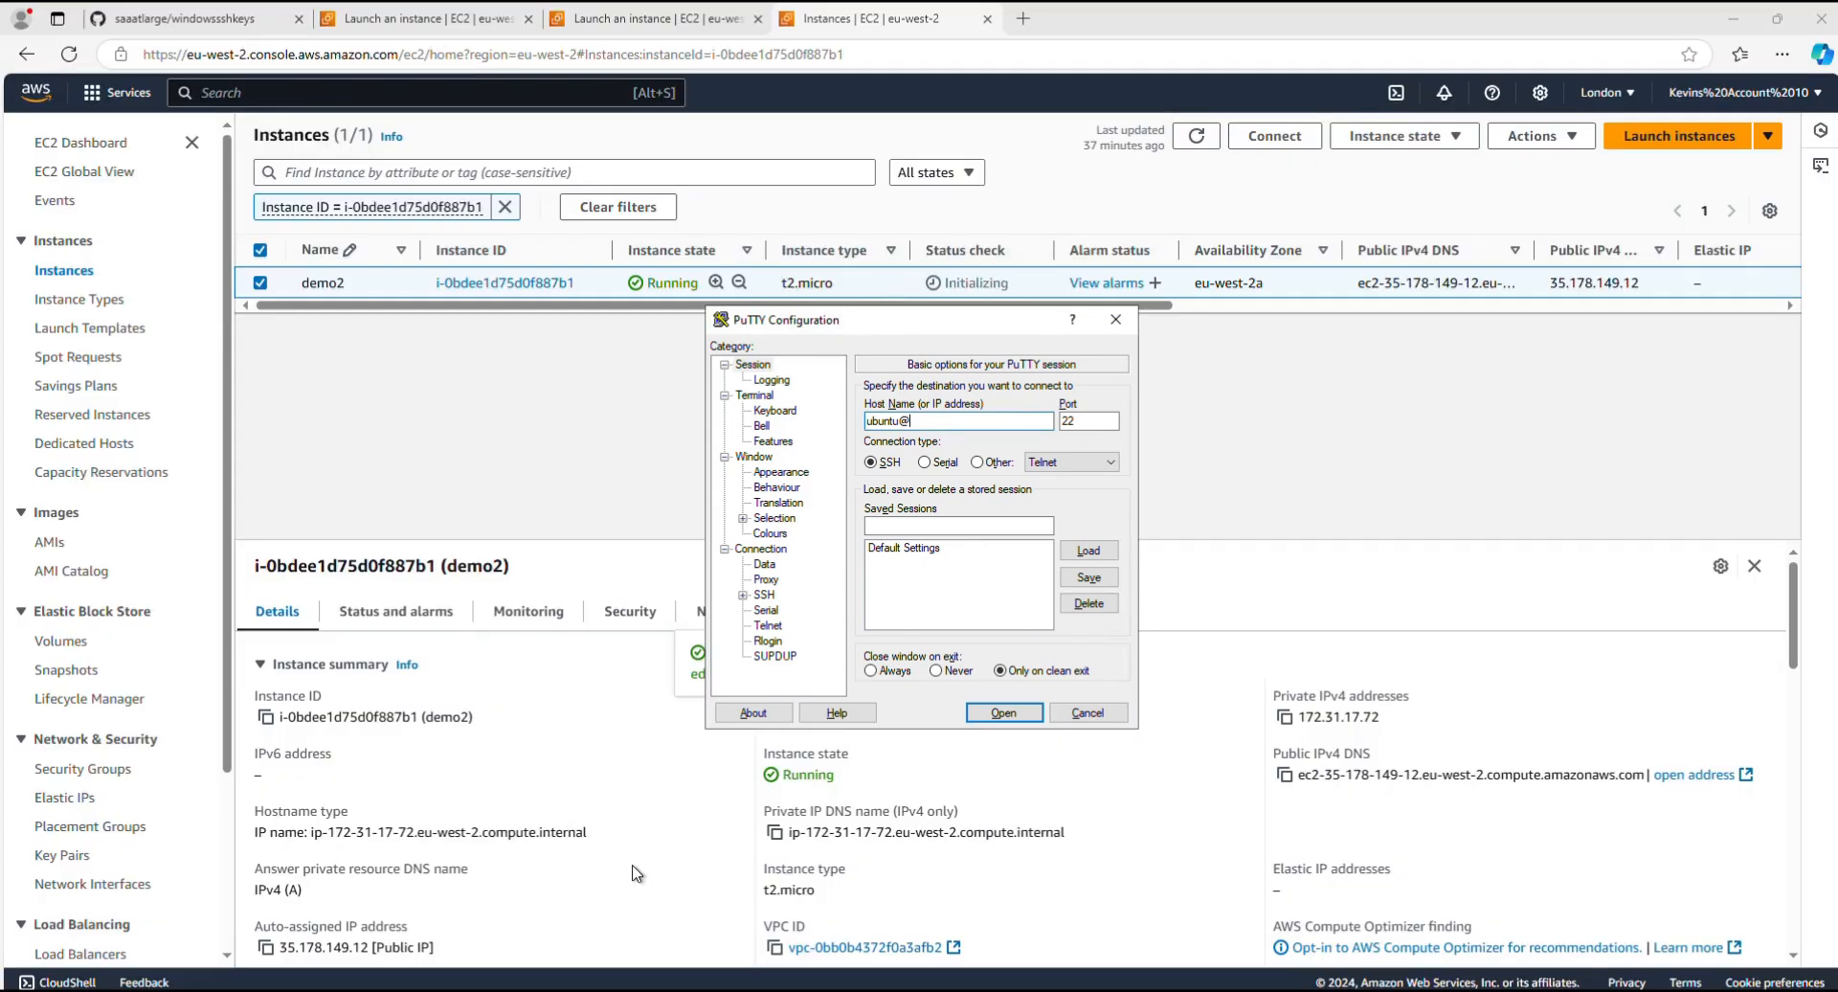
pyautogui.hotkey('ctrl', 'v')
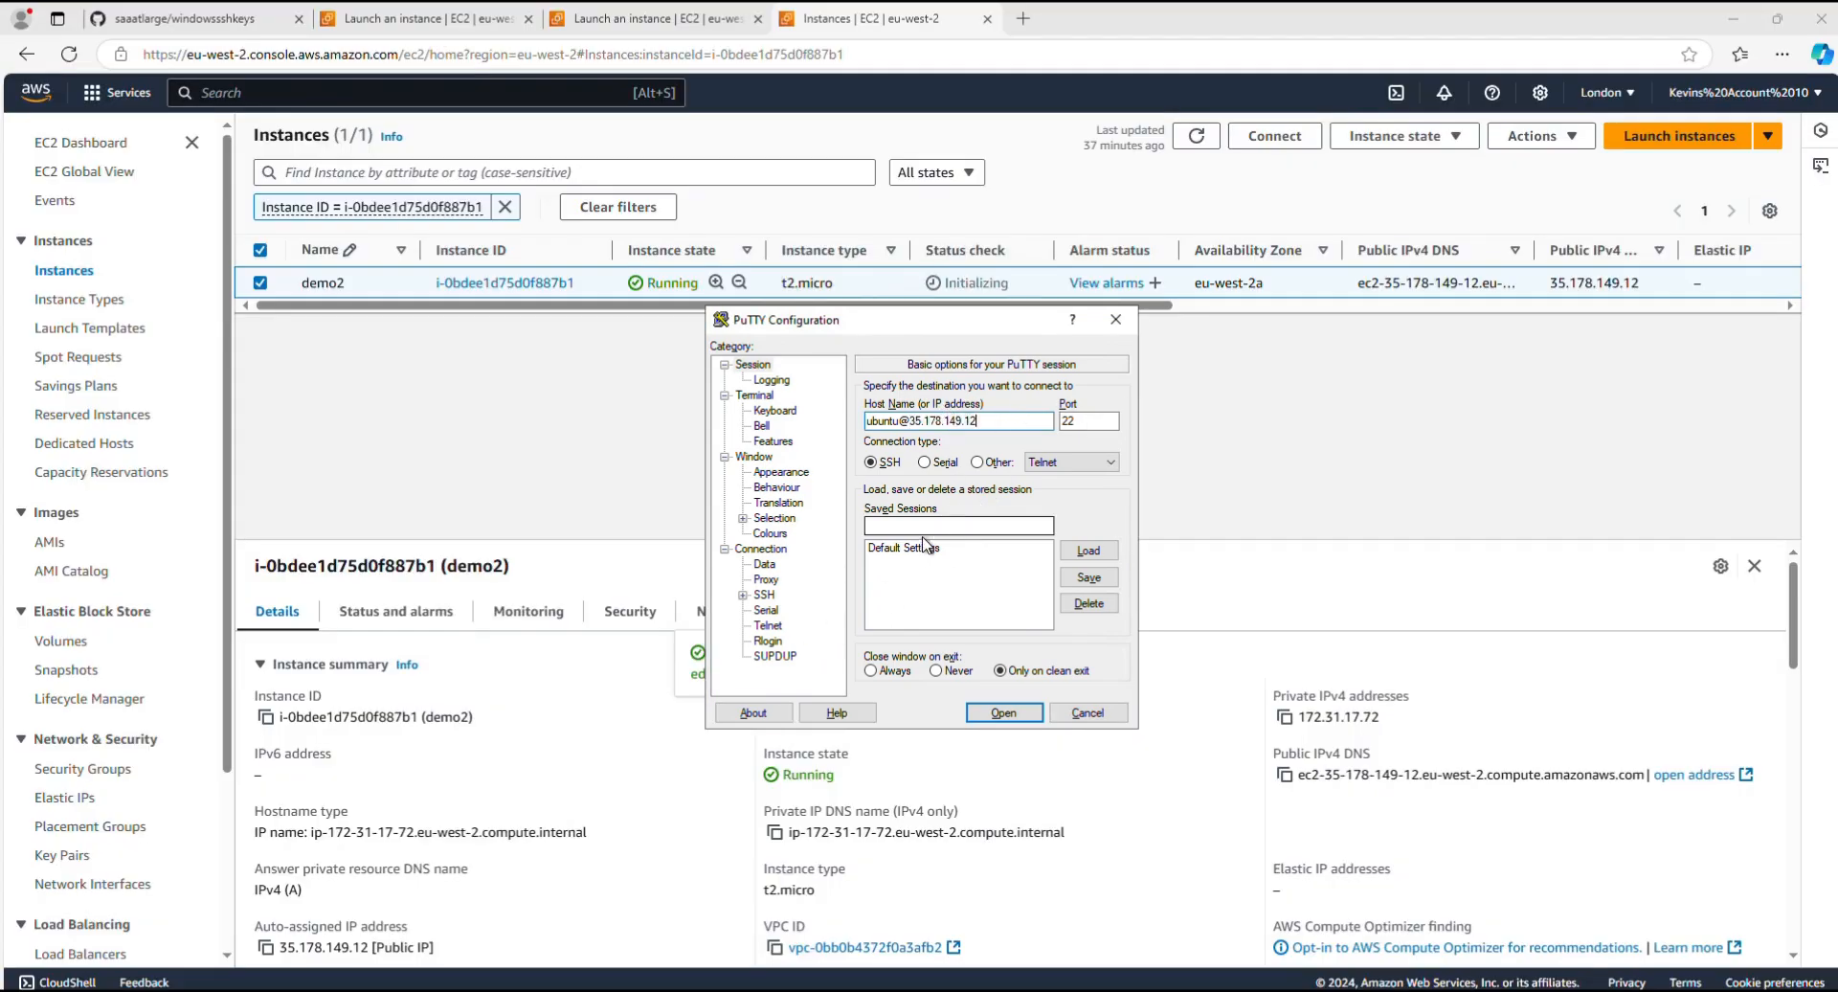
# Step: Choose demo3.ppk from the windowssshkeys folder as the private key file for SSH authentication
pyautogui.click(743, 595)
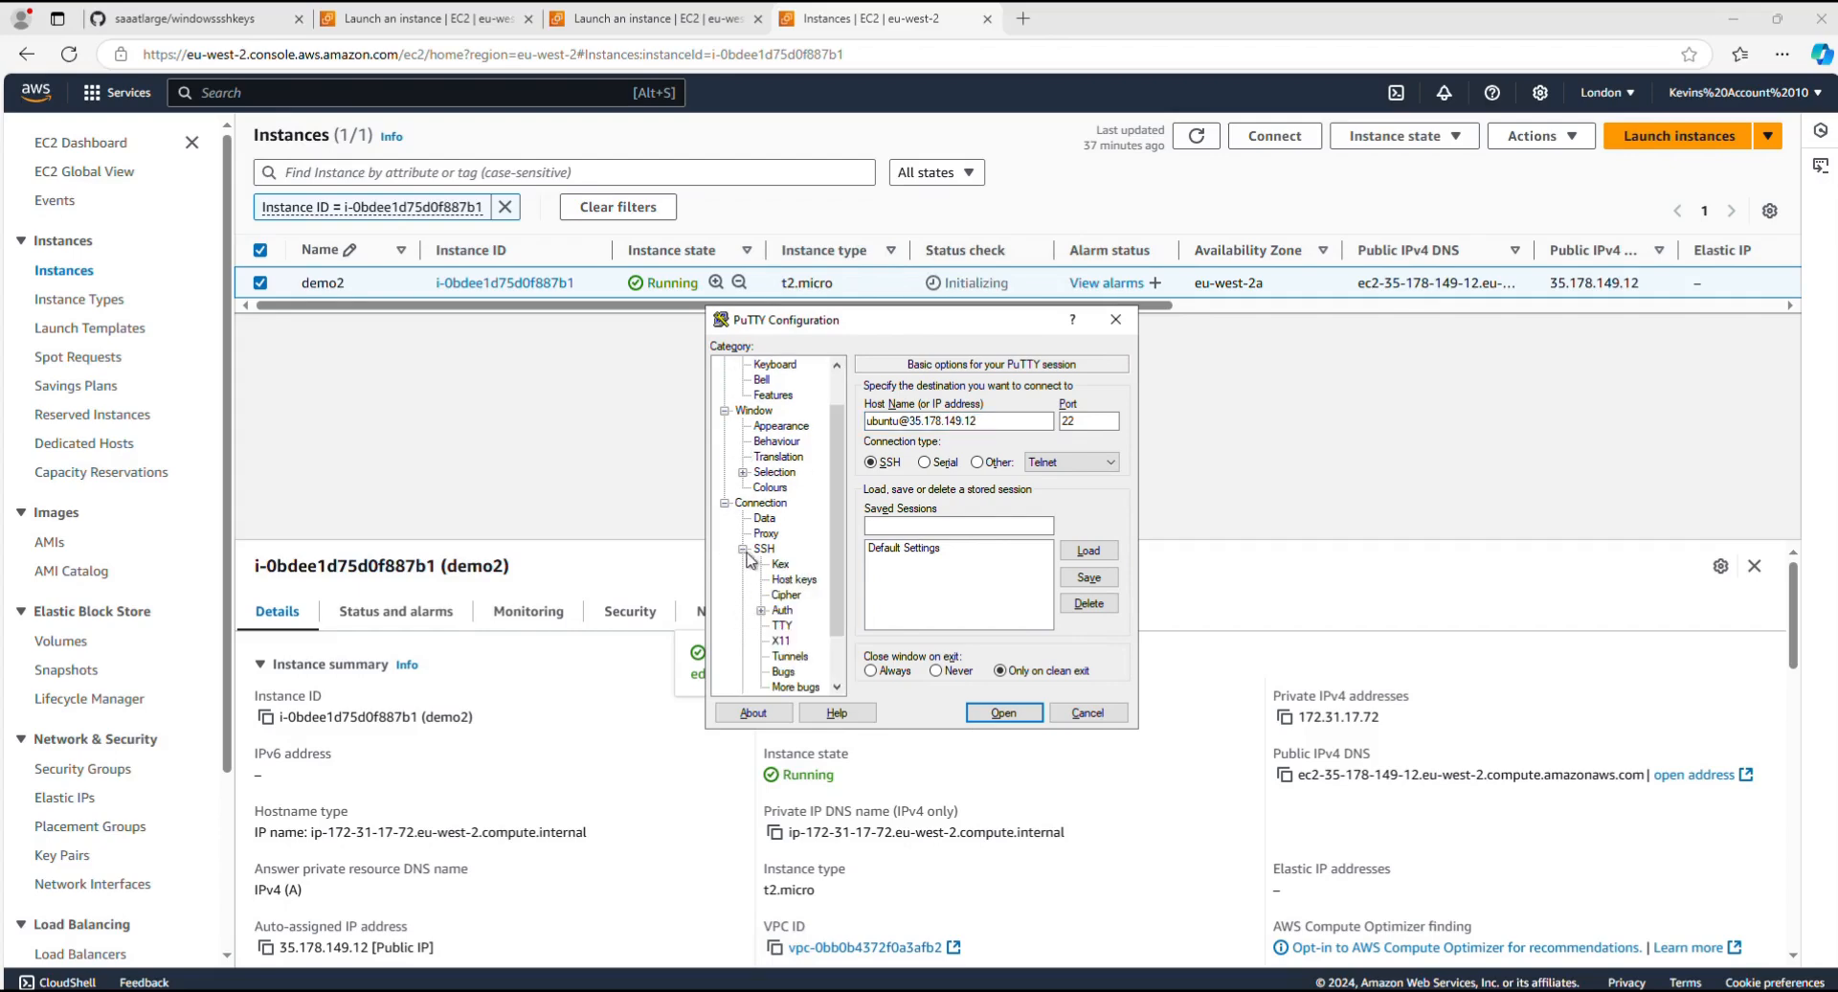
pyautogui.click(743, 550)
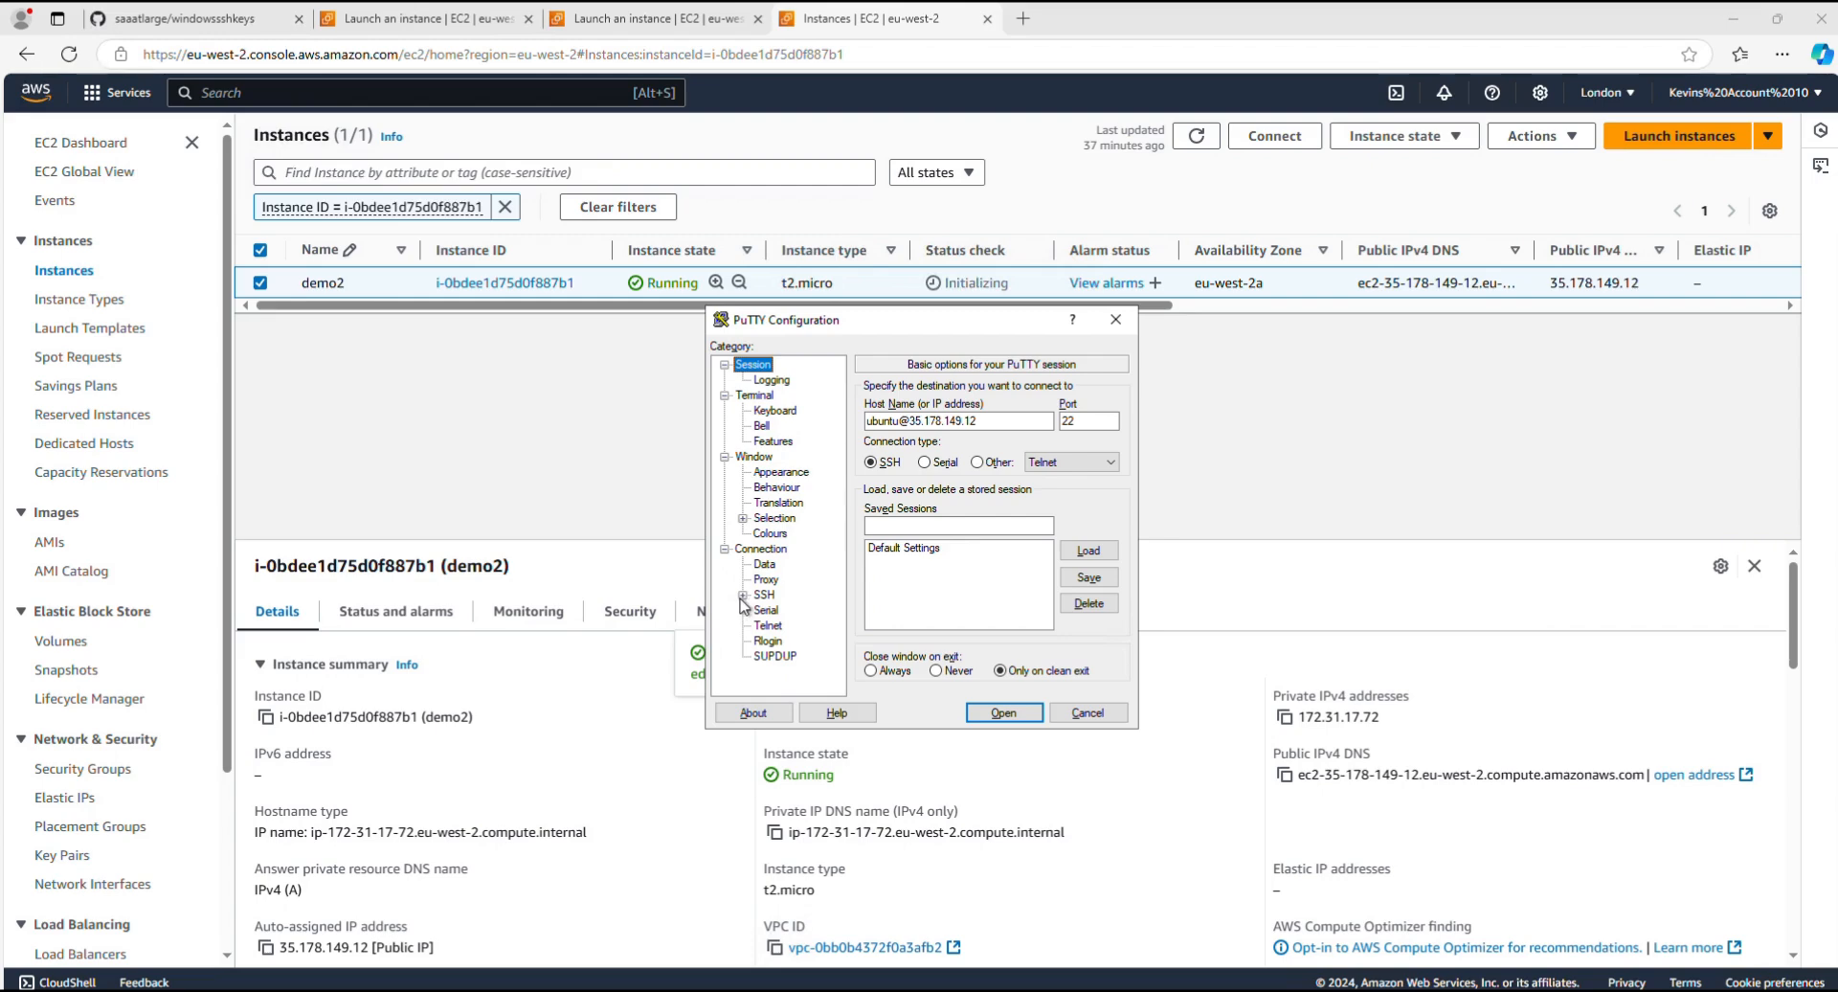
pyautogui.click(743, 595)
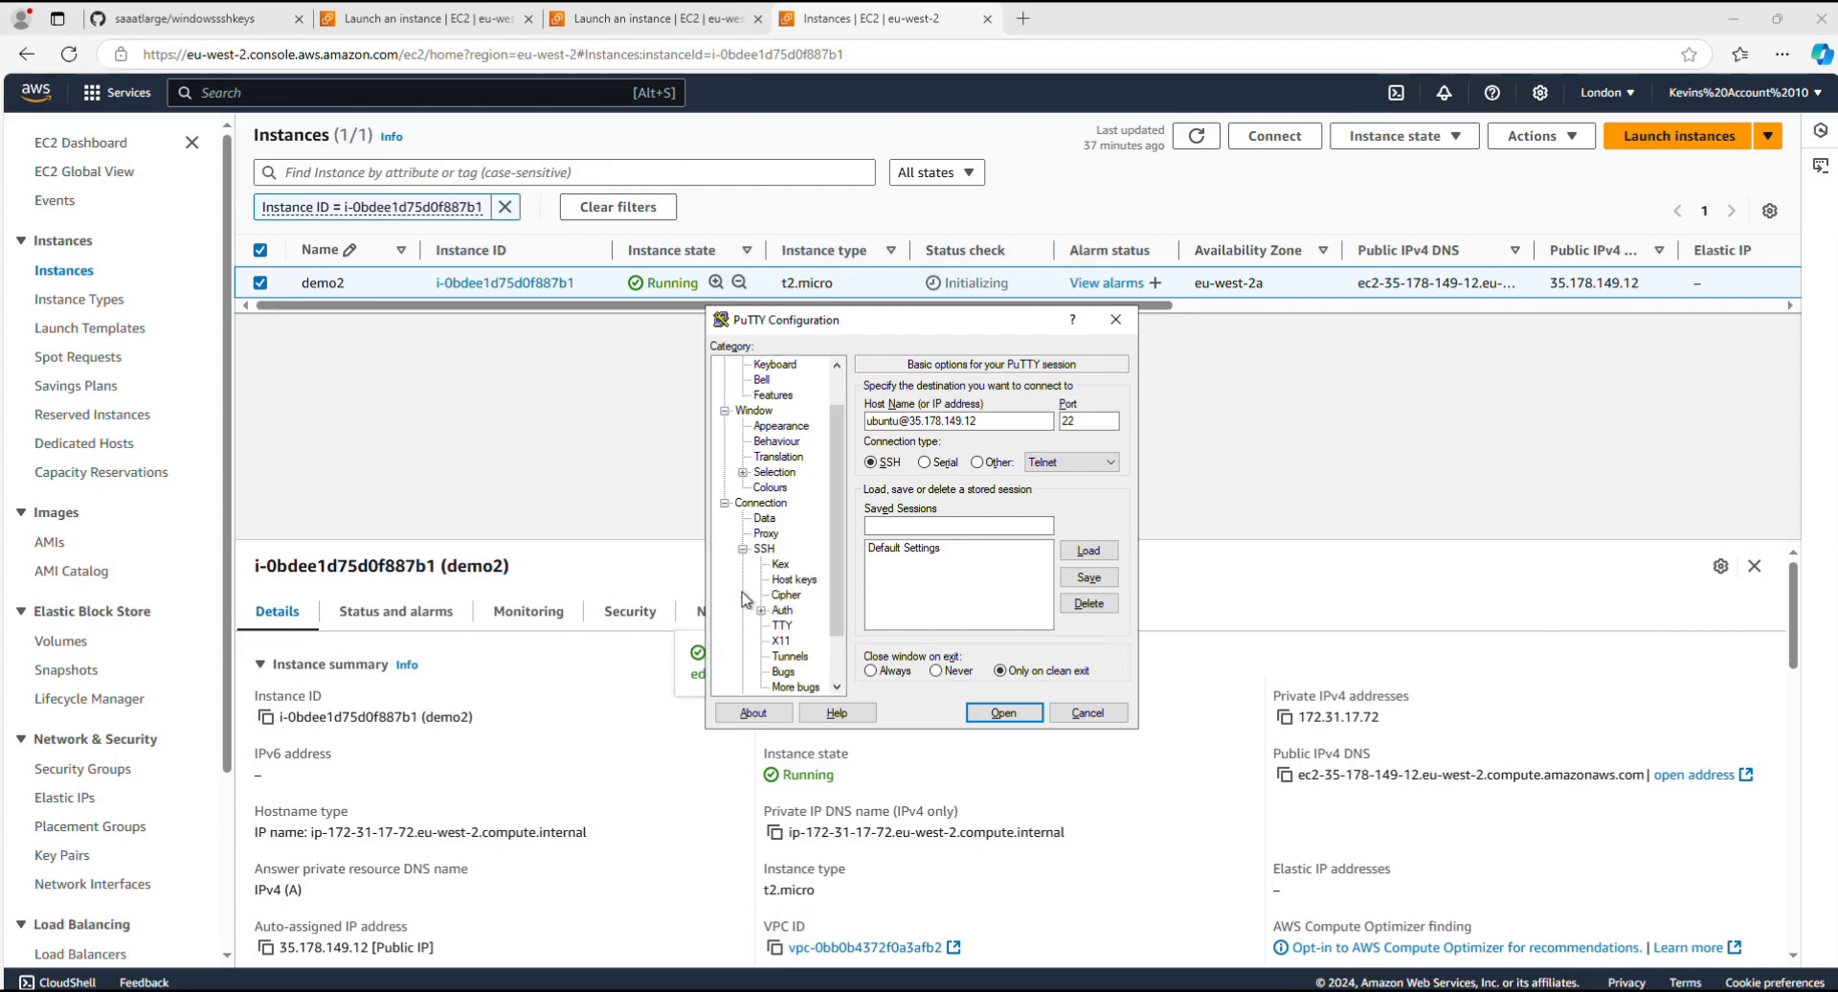
pyautogui.click(761, 610)
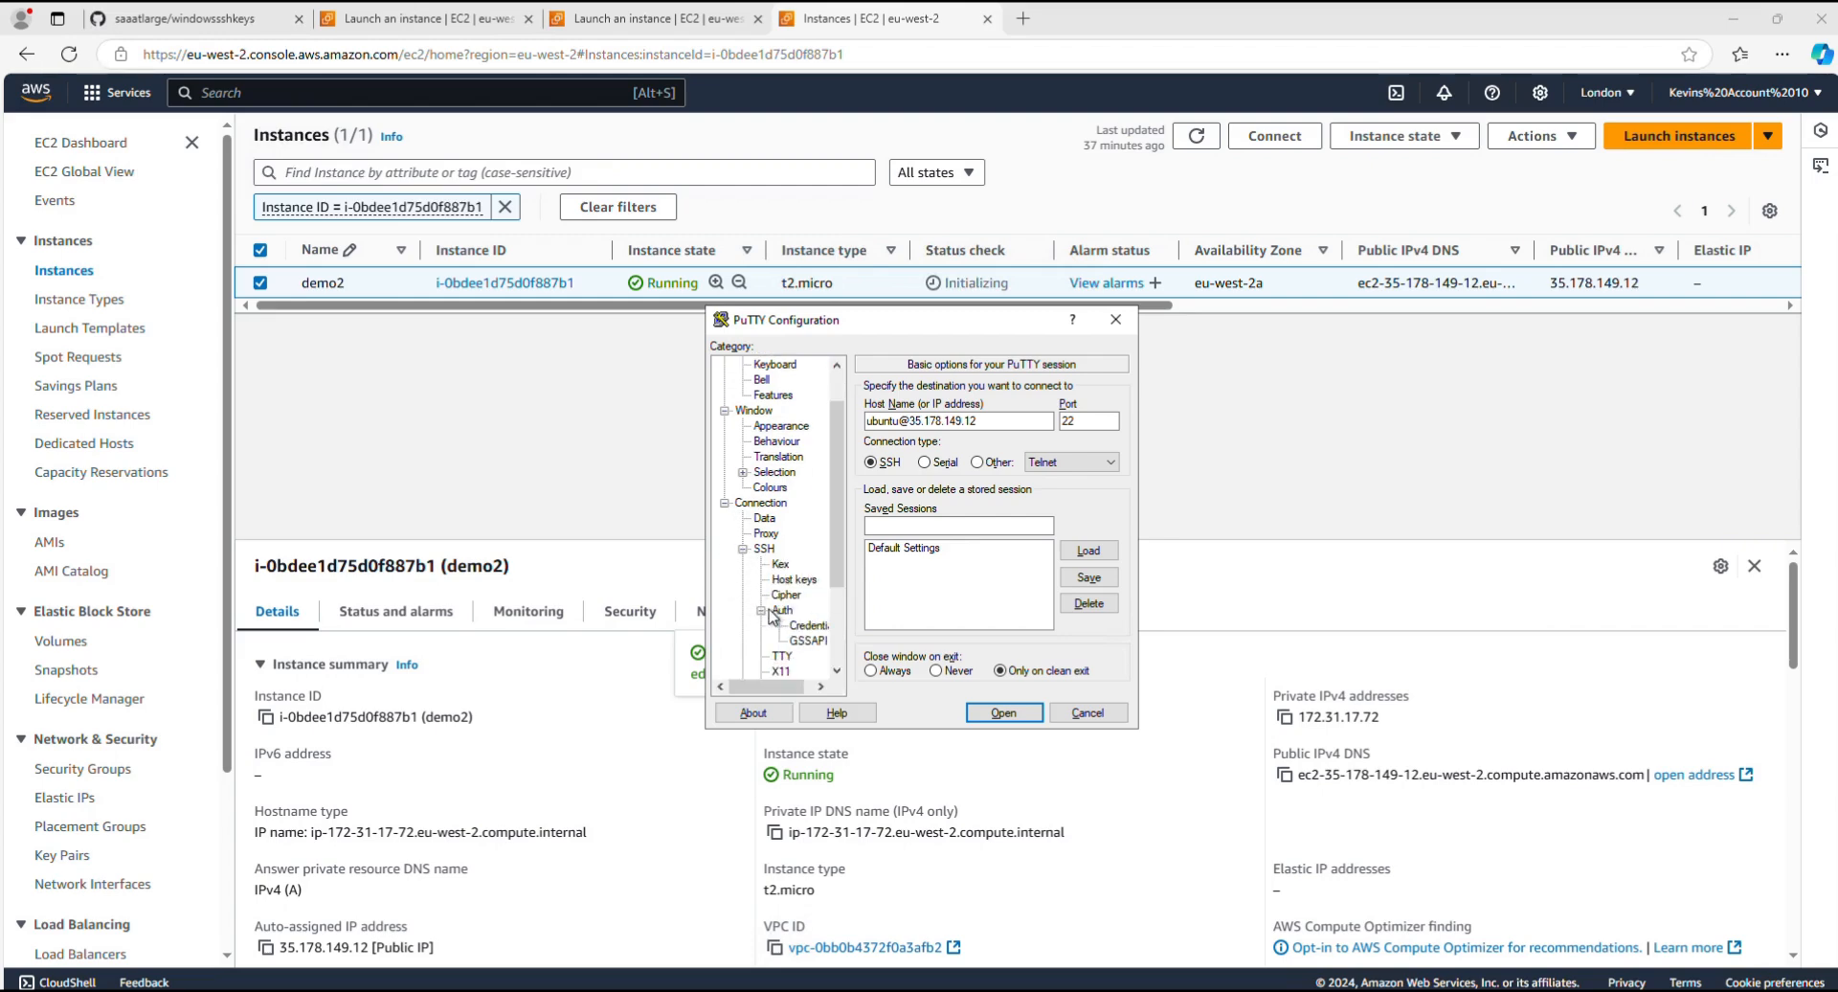
pyautogui.click(809, 625)
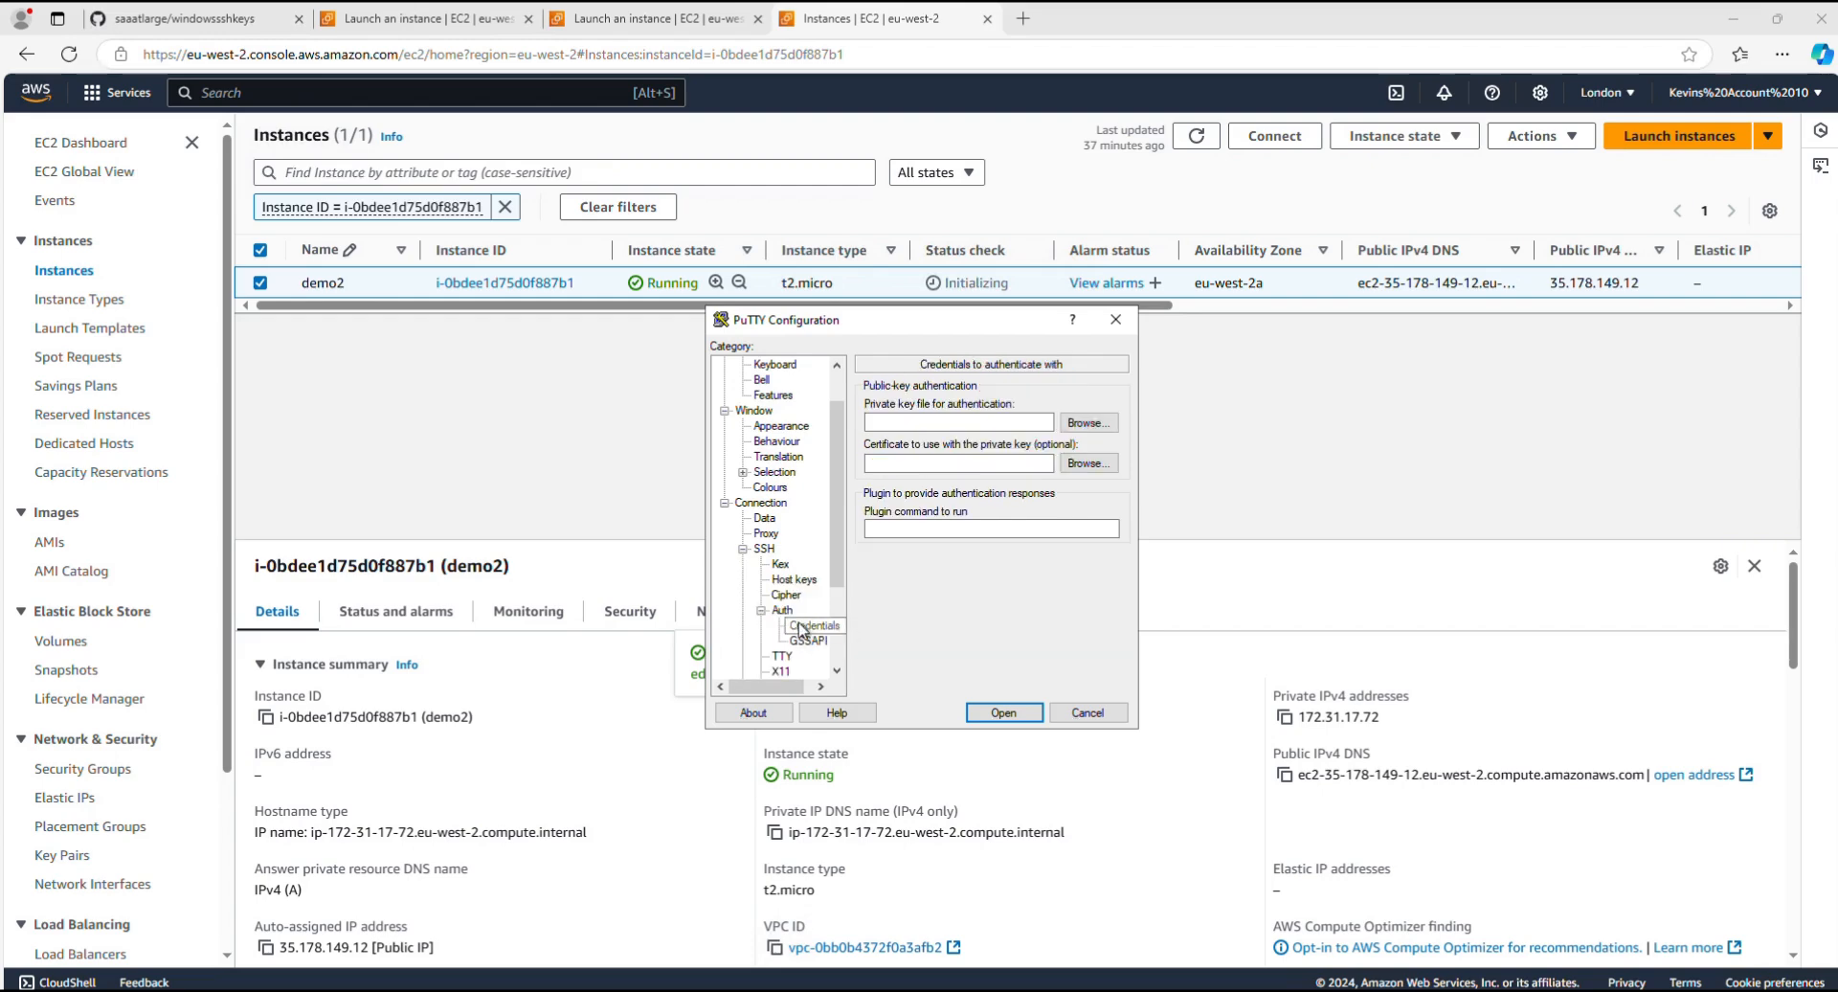
pyautogui.click(1087, 423)
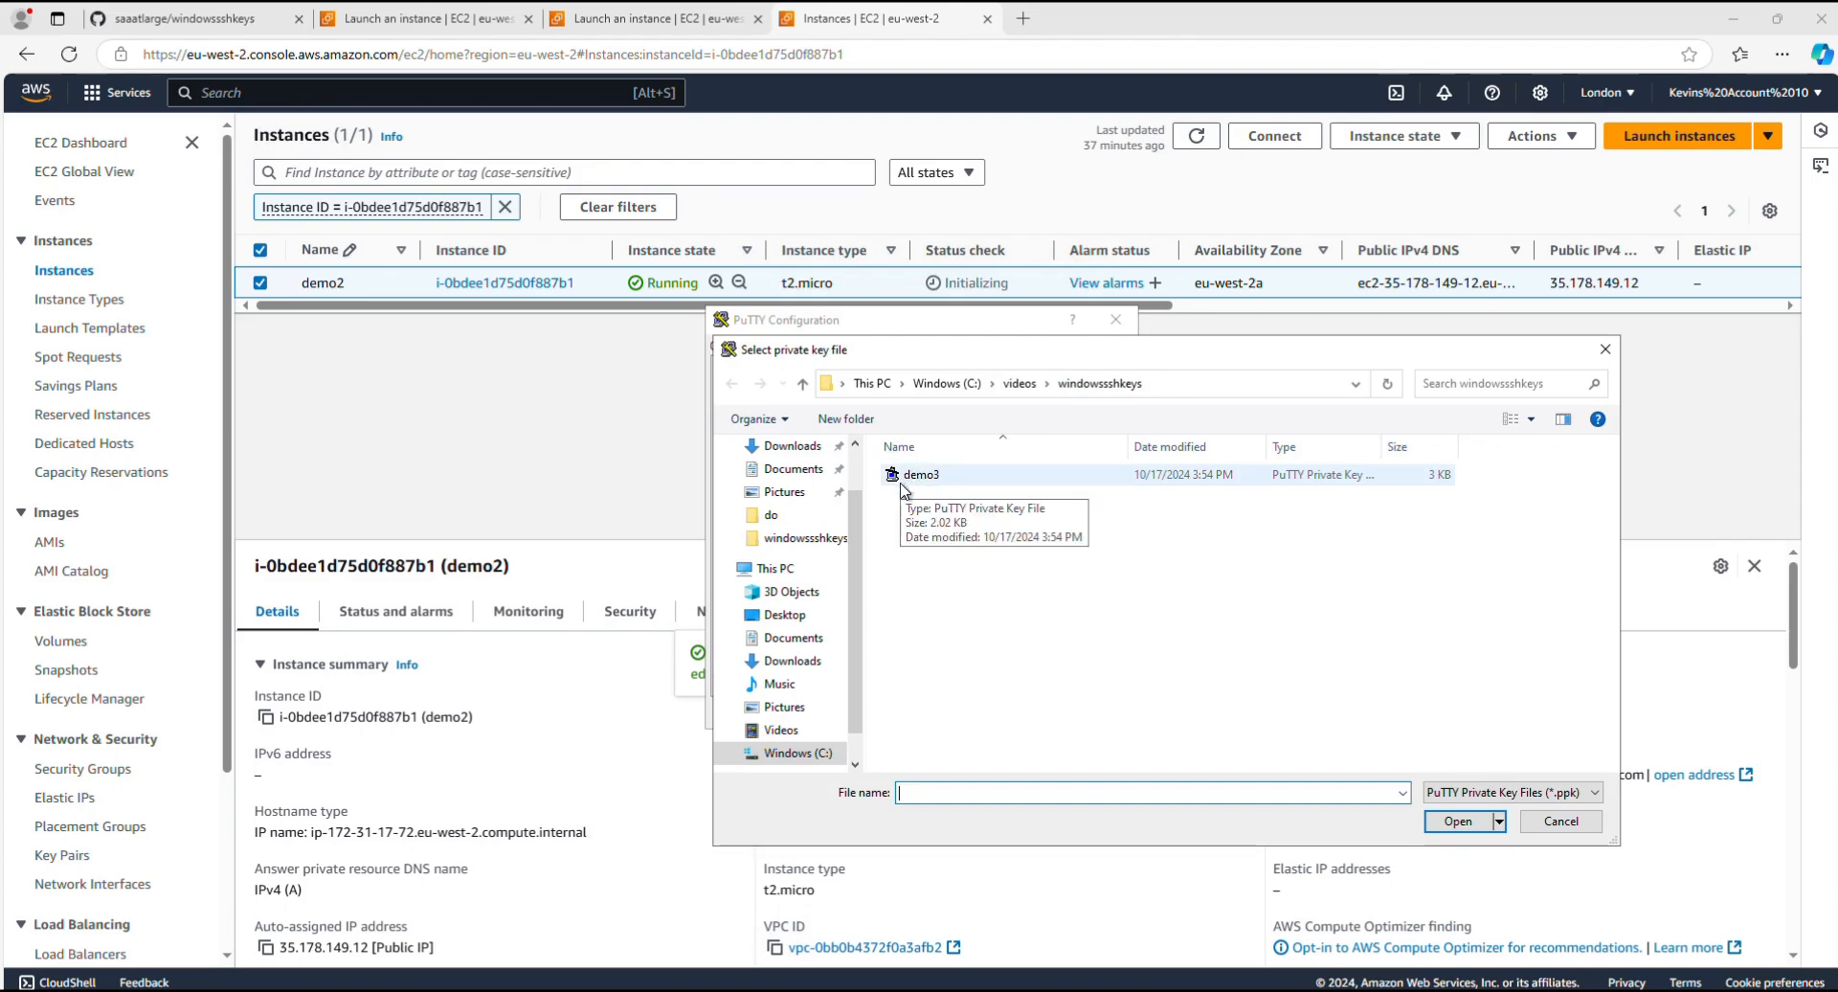
pyautogui.click(917, 475)
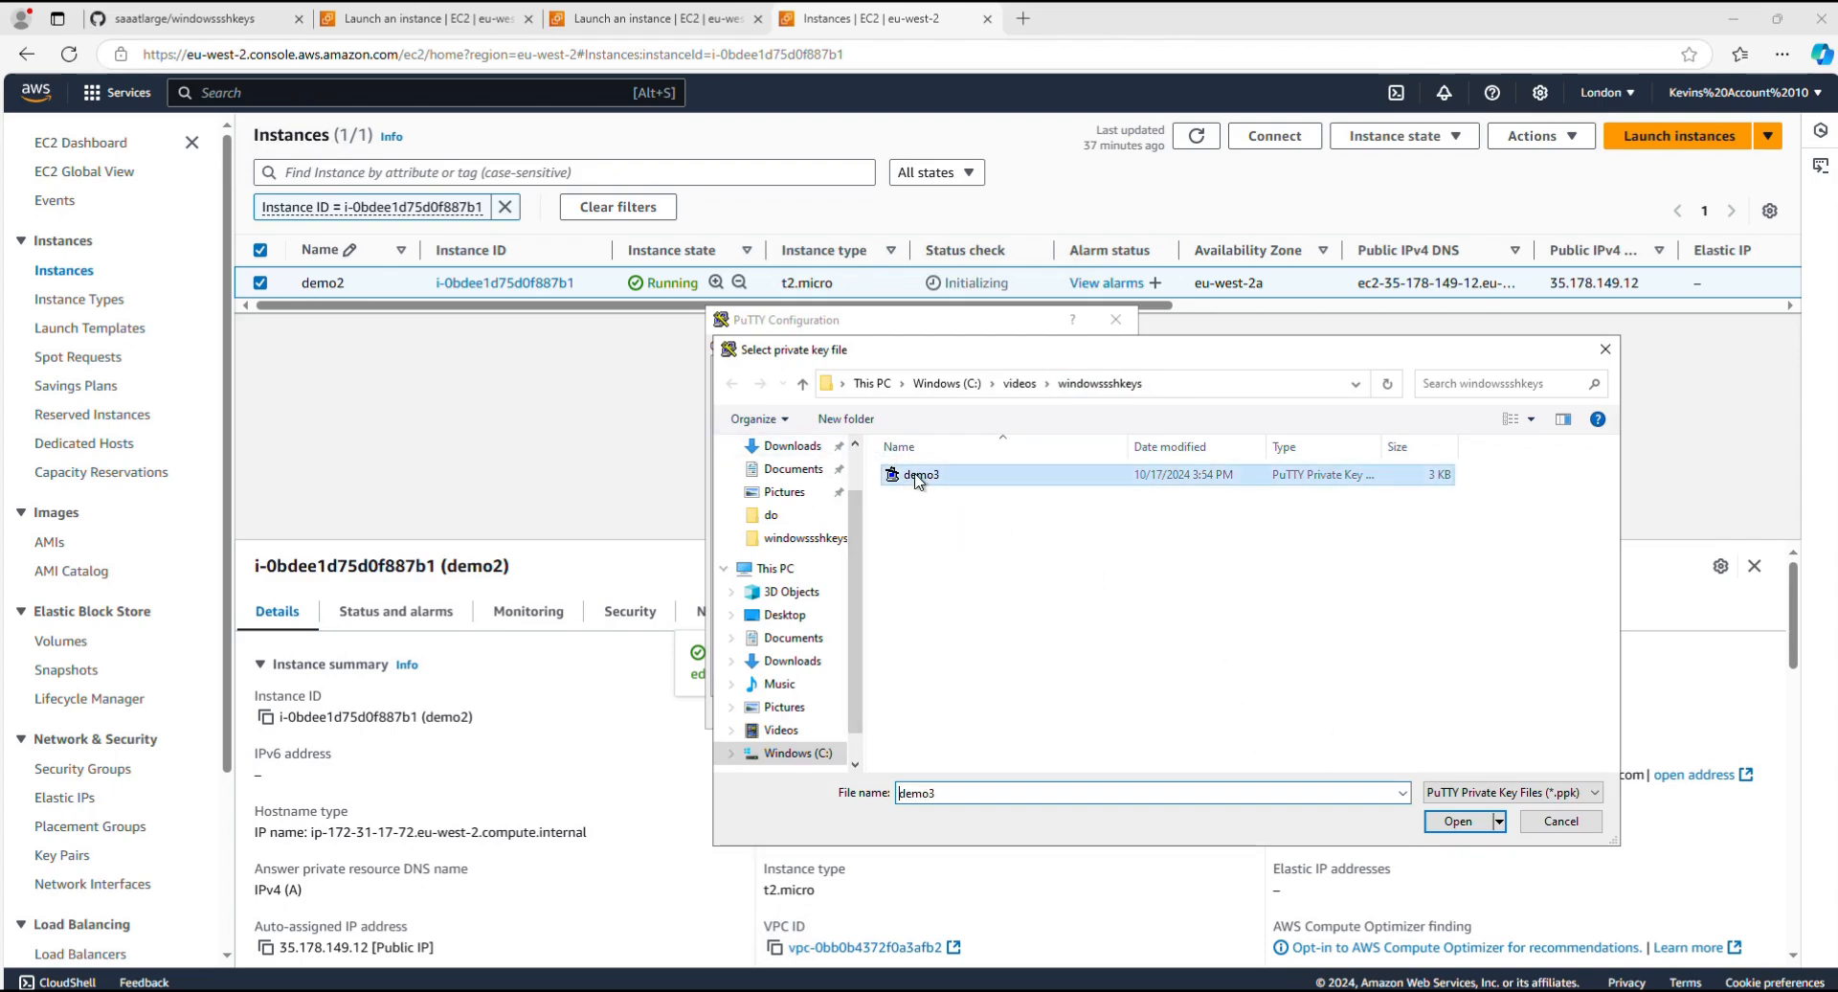
pyautogui.click(1457, 821)
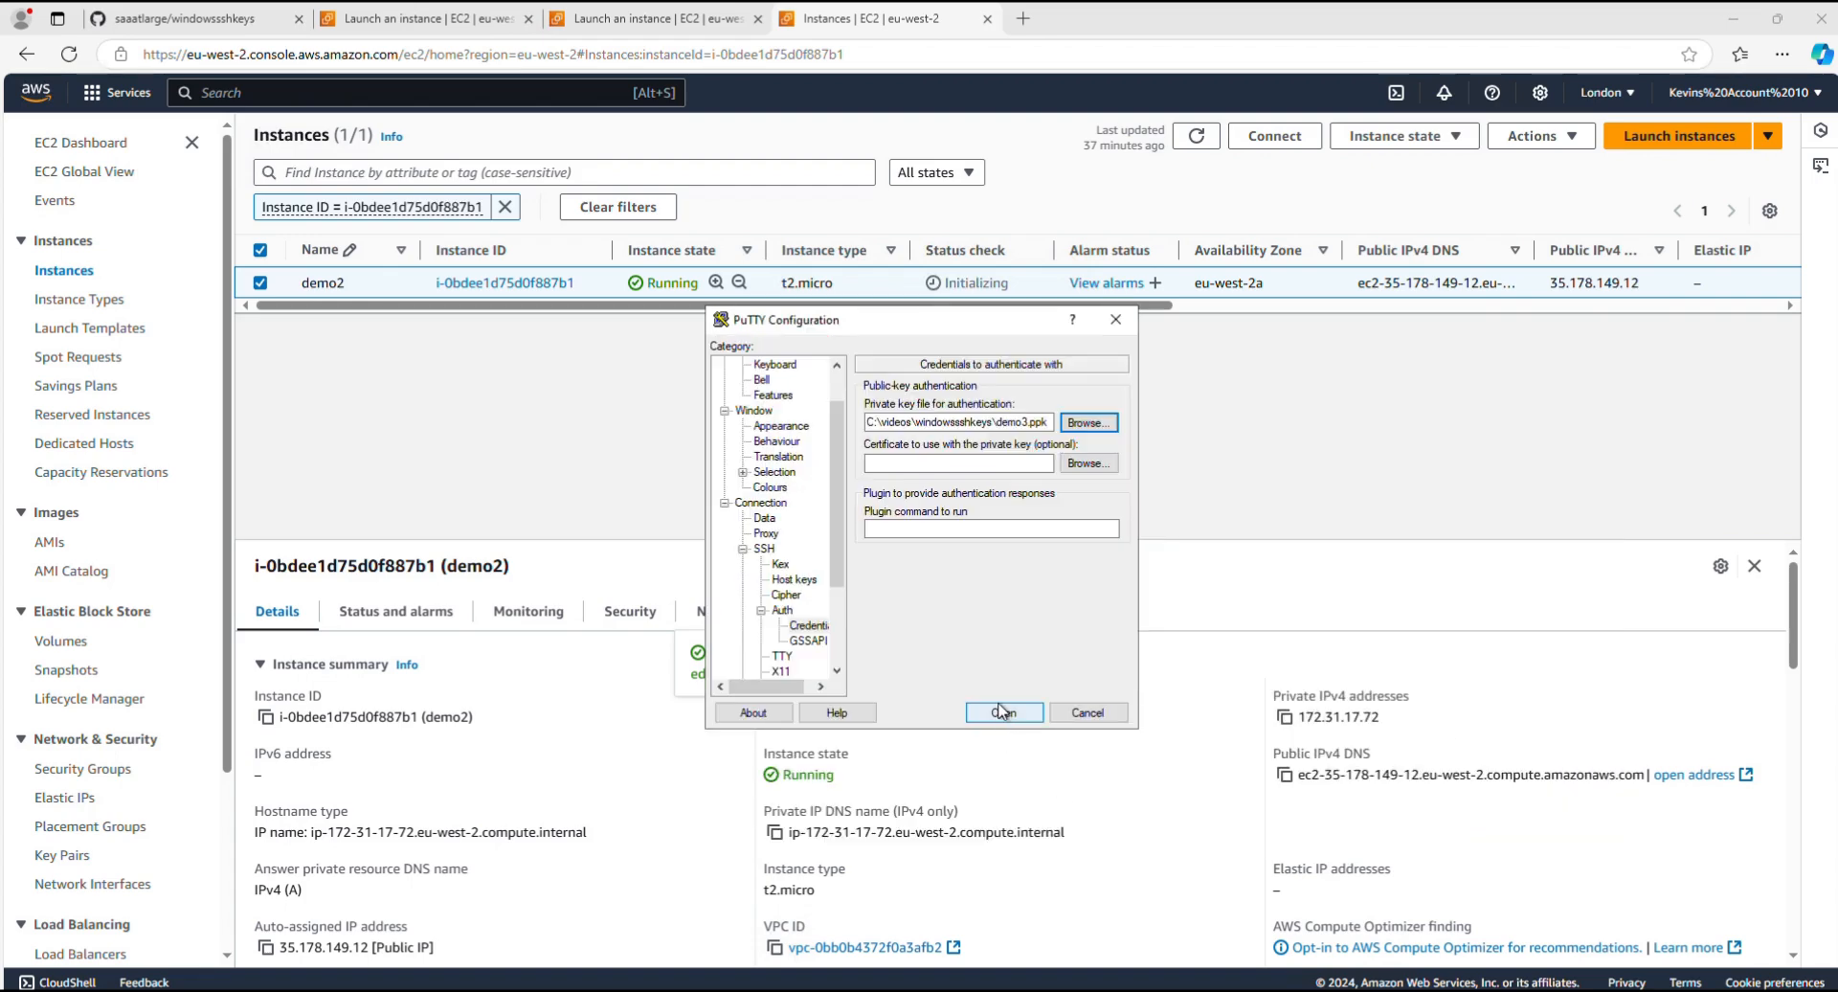
# Step: Save the session settings under the name ssh3 and open the connection to the instance
pyautogui.moveTo(837, 493); pyautogui.dragTo(839, 343)
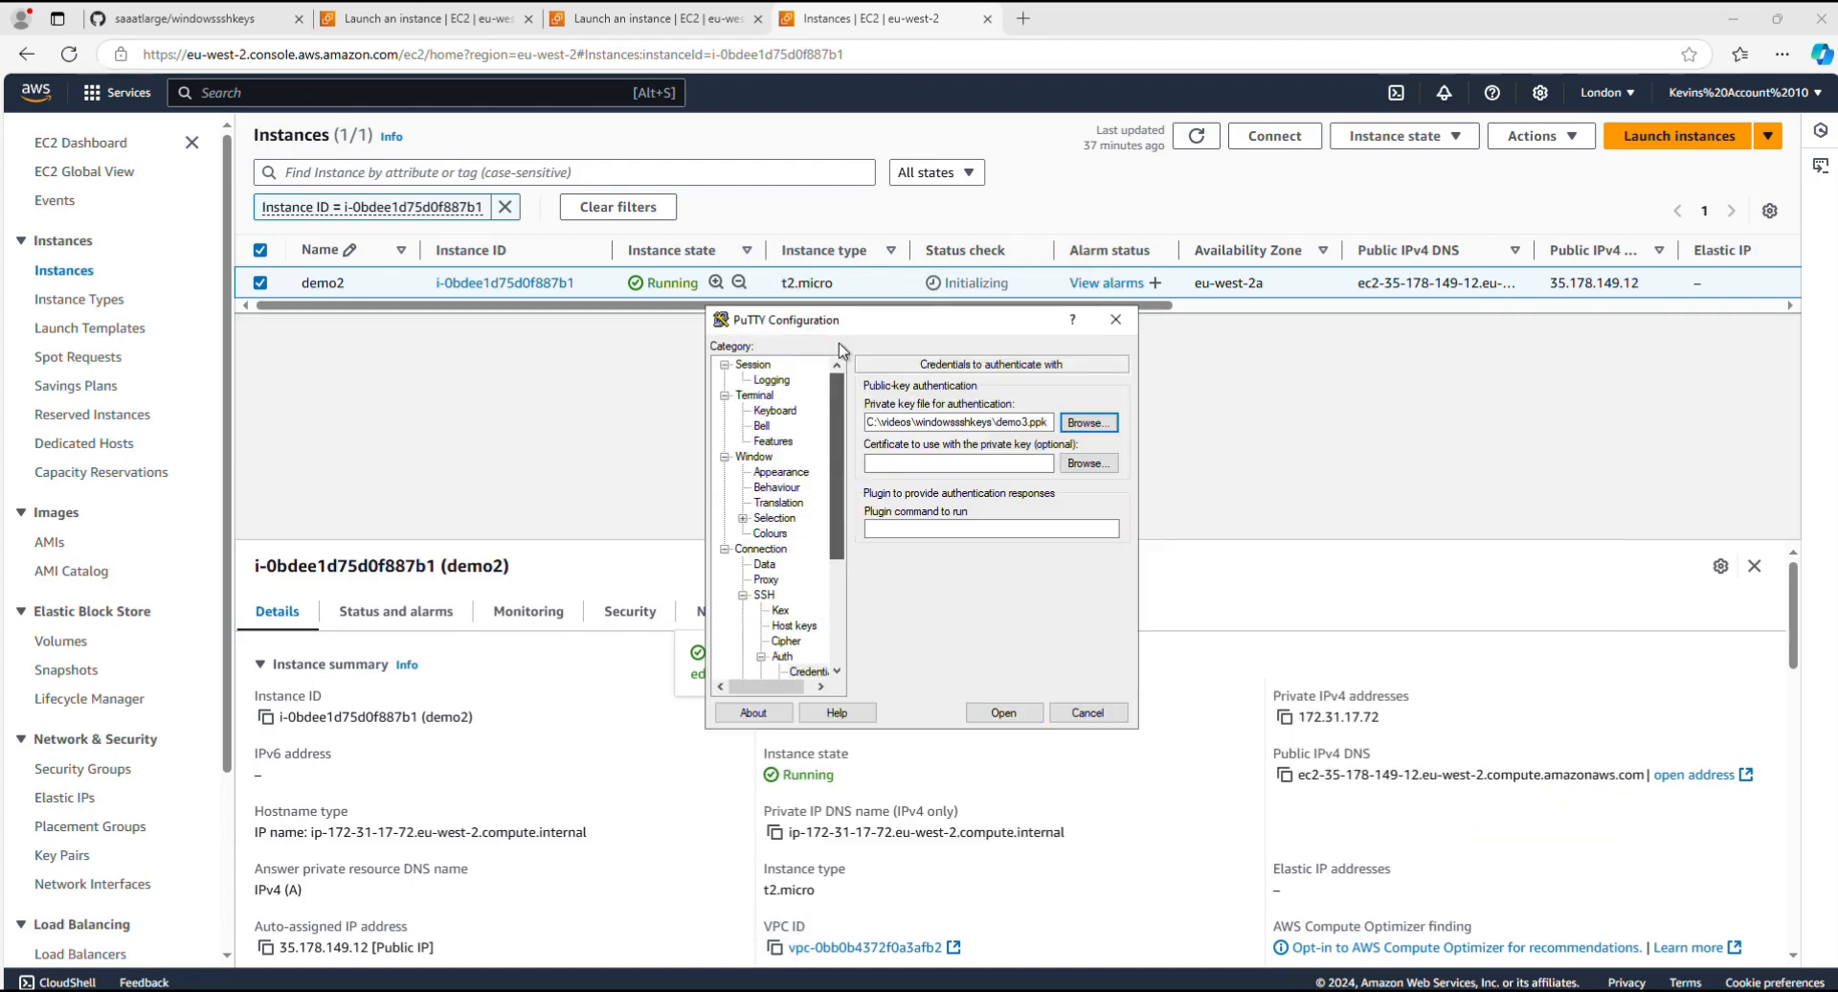
pyautogui.click(753, 364)
pyautogui.click(912, 524)
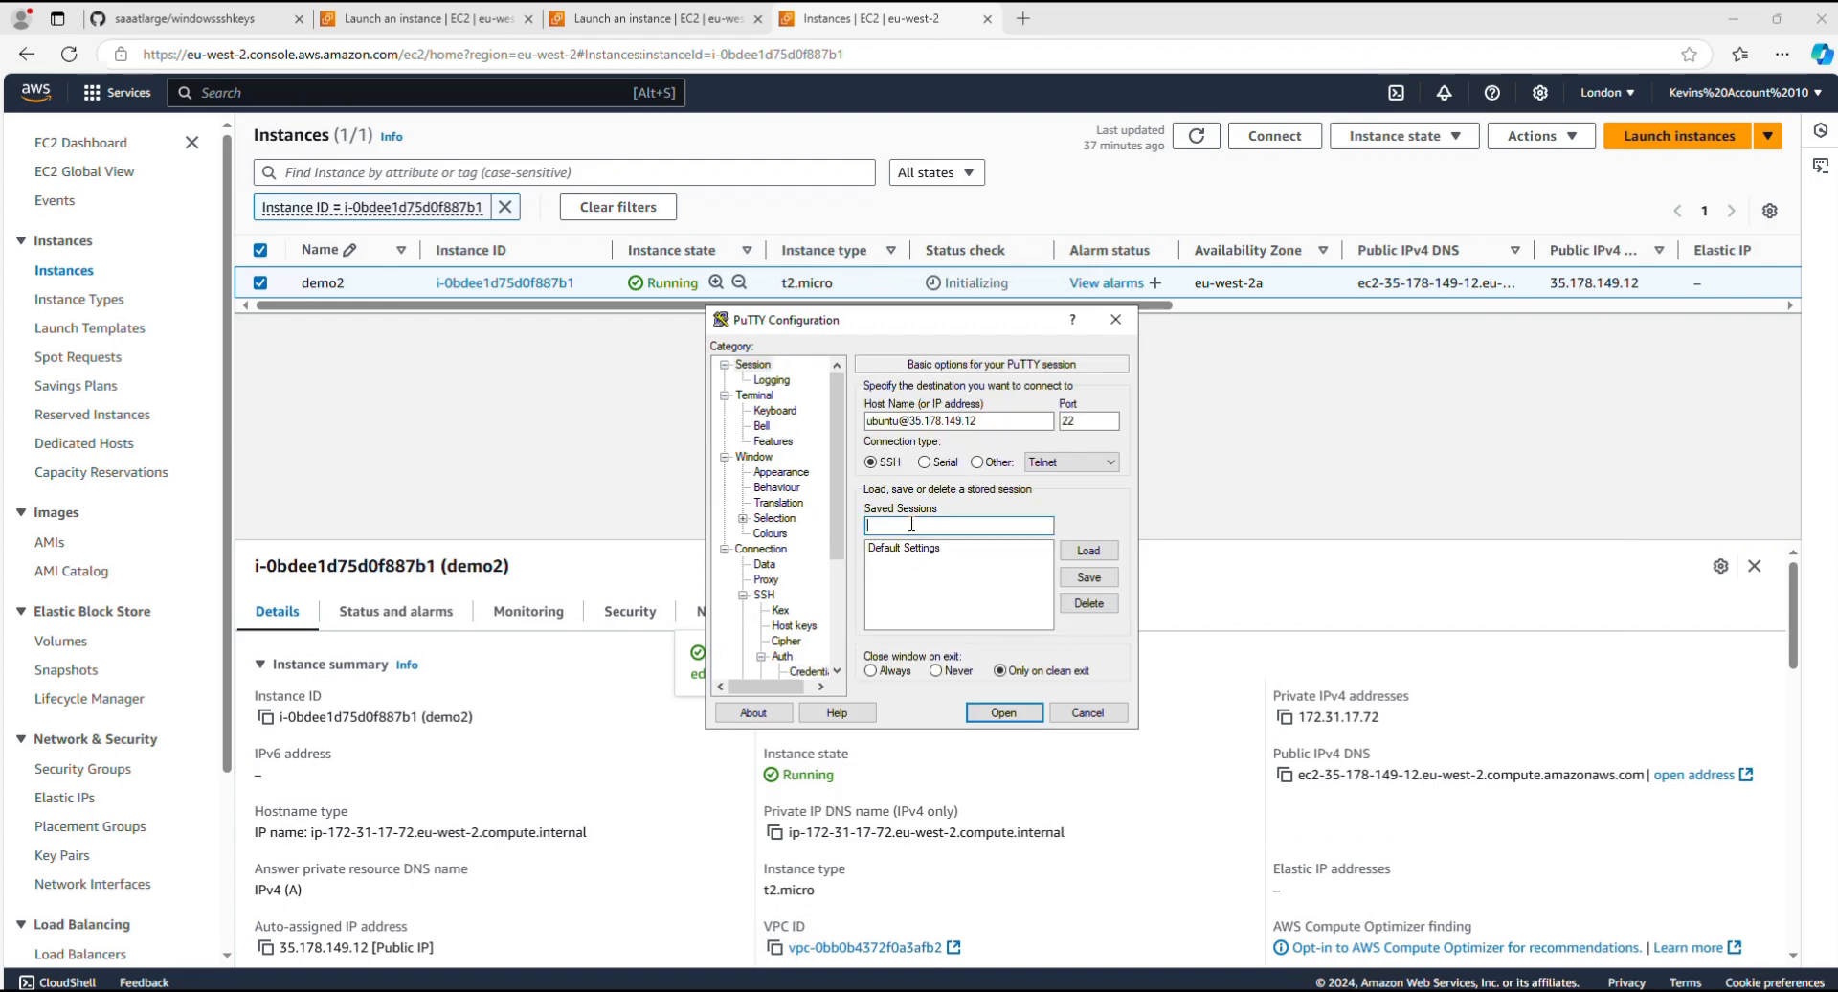
pyautogui.write('ssh')
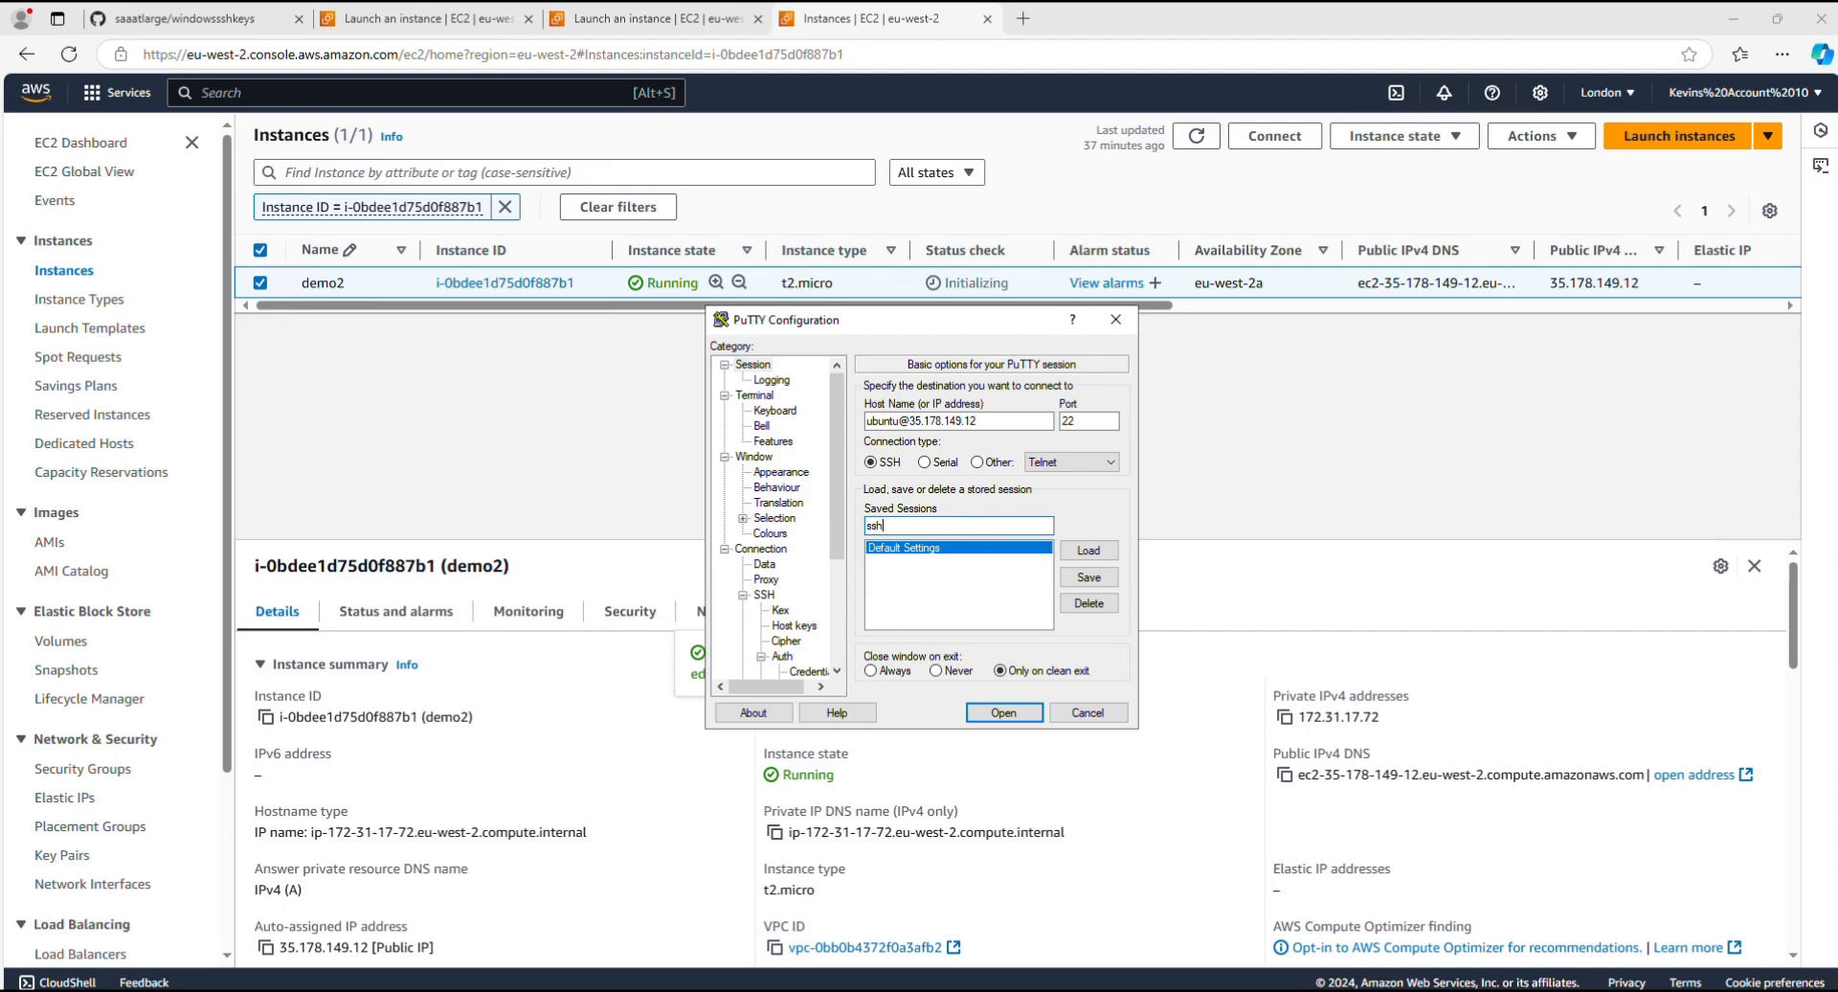
pyautogui.write('3')
pyautogui.click(1087, 578)
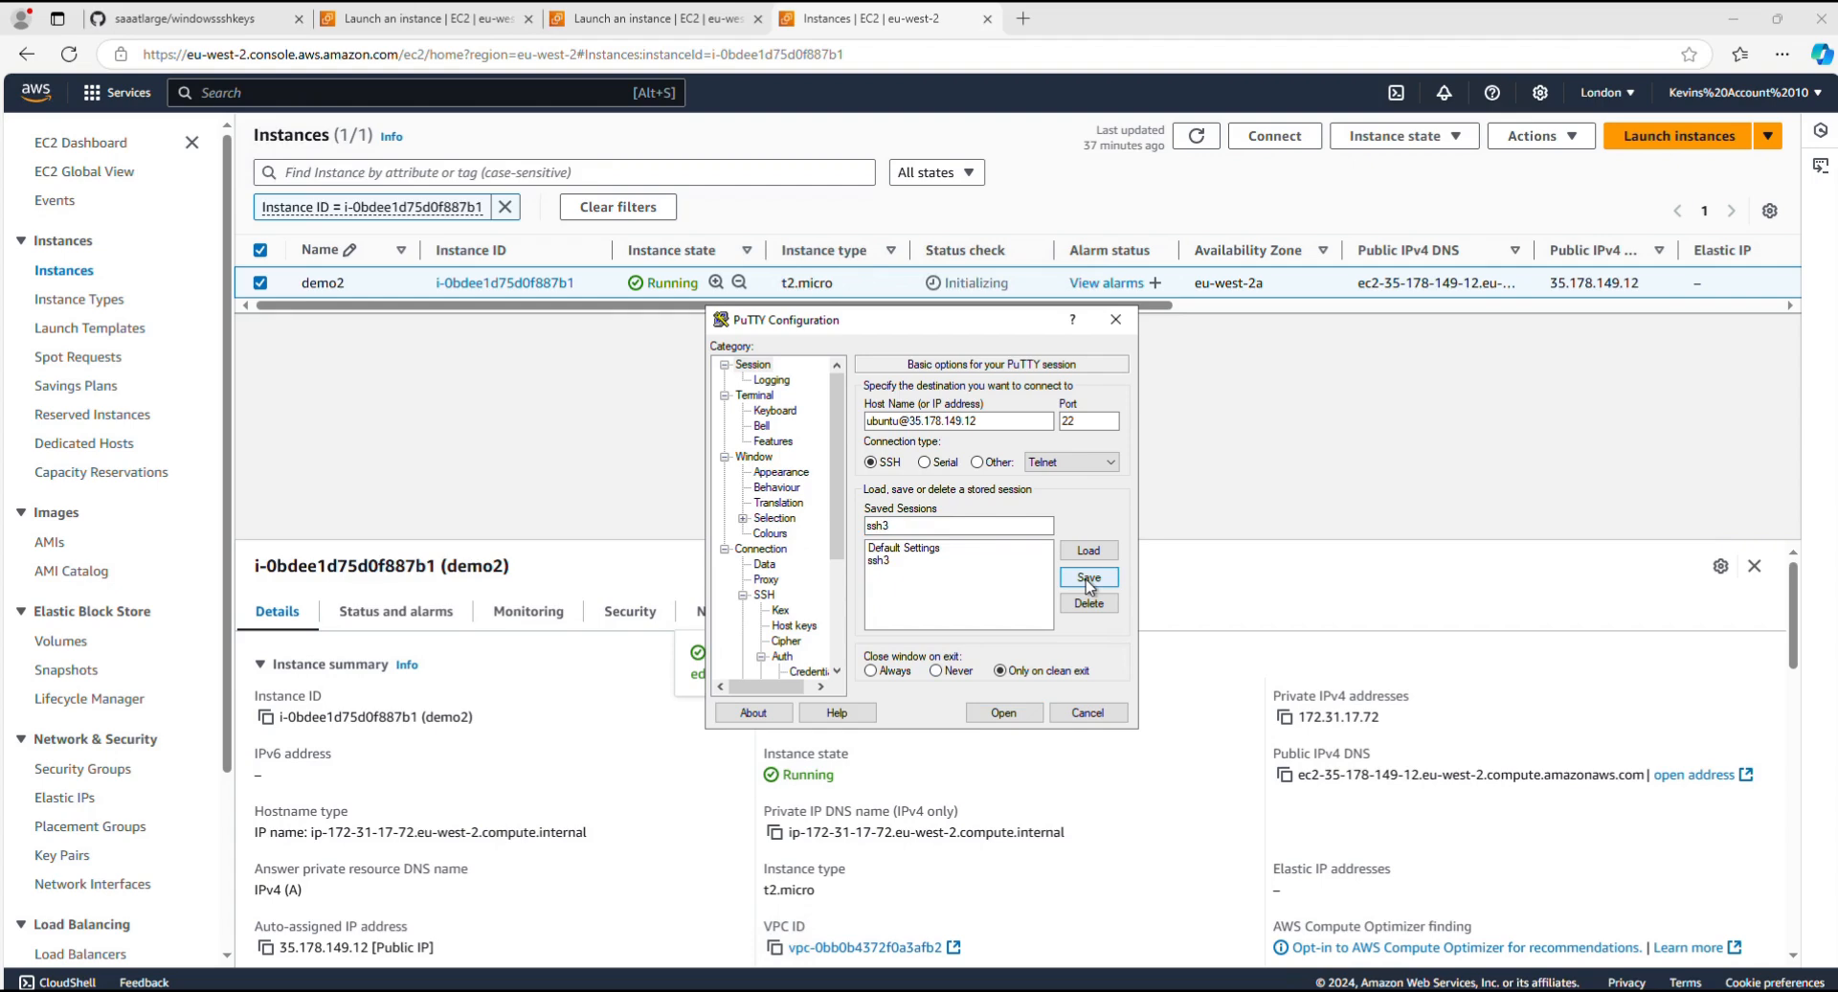
pyautogui.click(1000, 714)
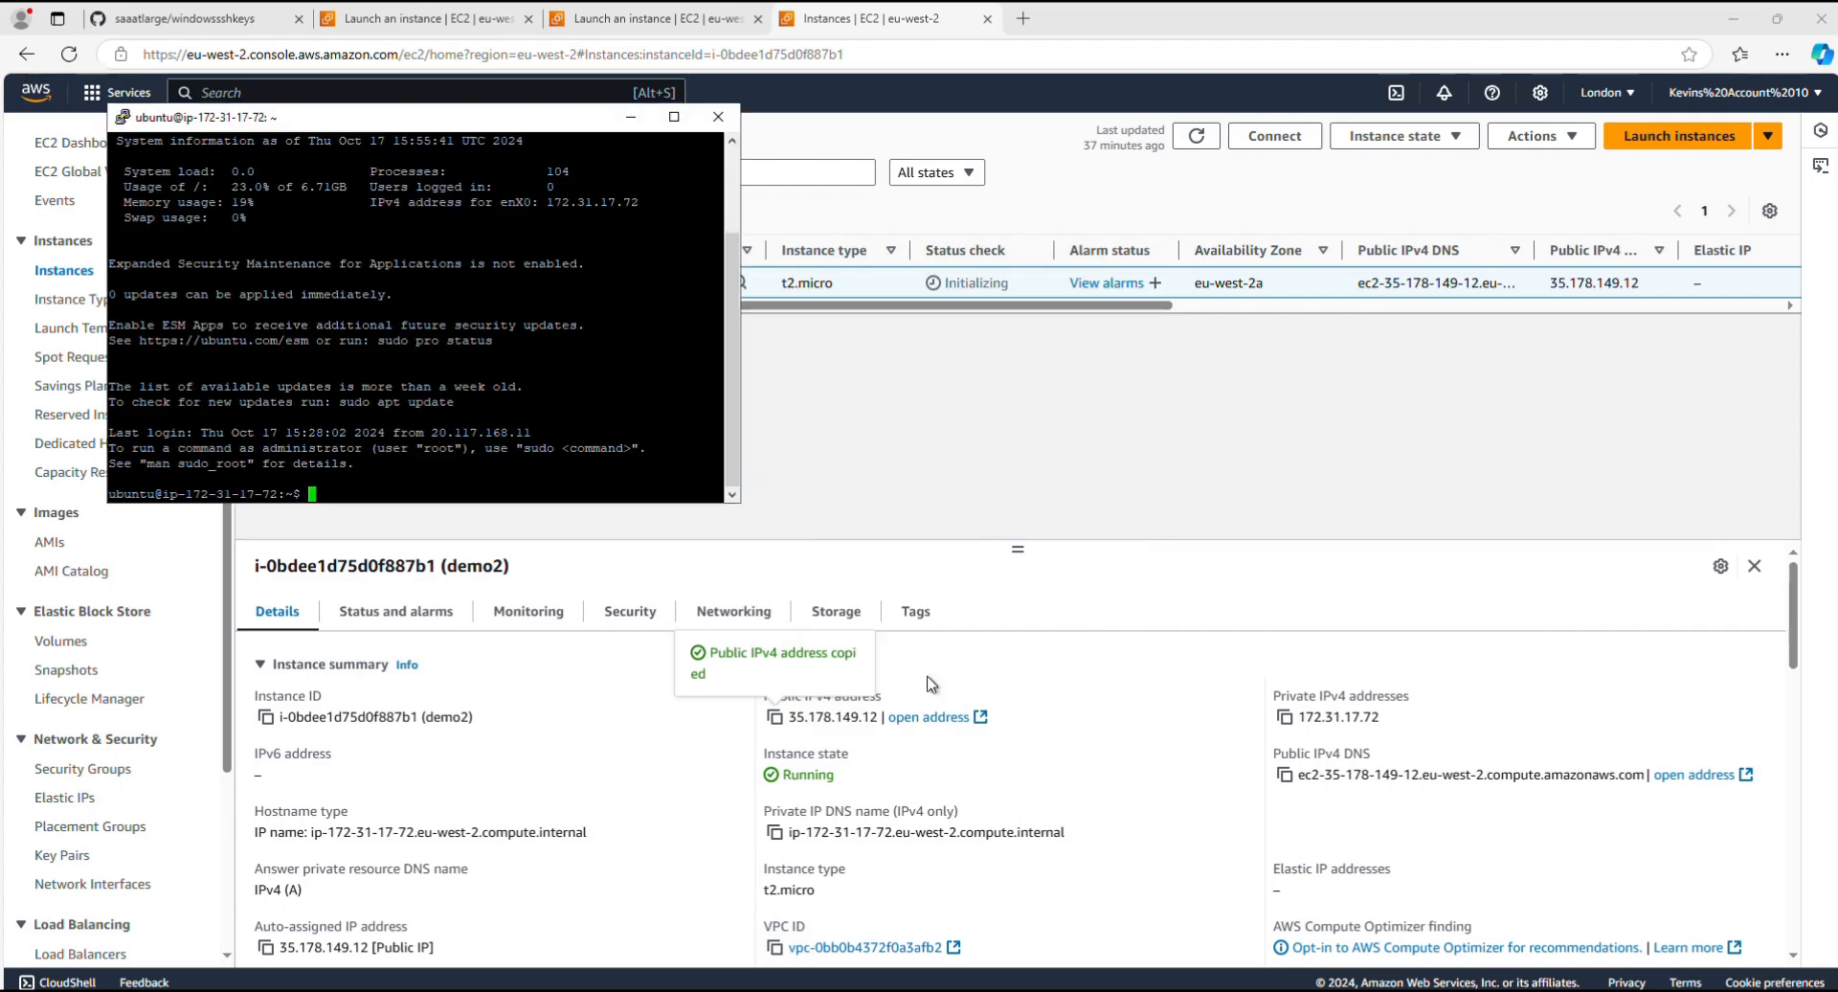
# Step: Enlarge the PuTTY terminal, change to the .ssh directory and display authorized_keys with more
pyautogui.moveTo(740, 503); pyautogui.dragTo(1149, 752)
pyautogui.write('cd .ssh')
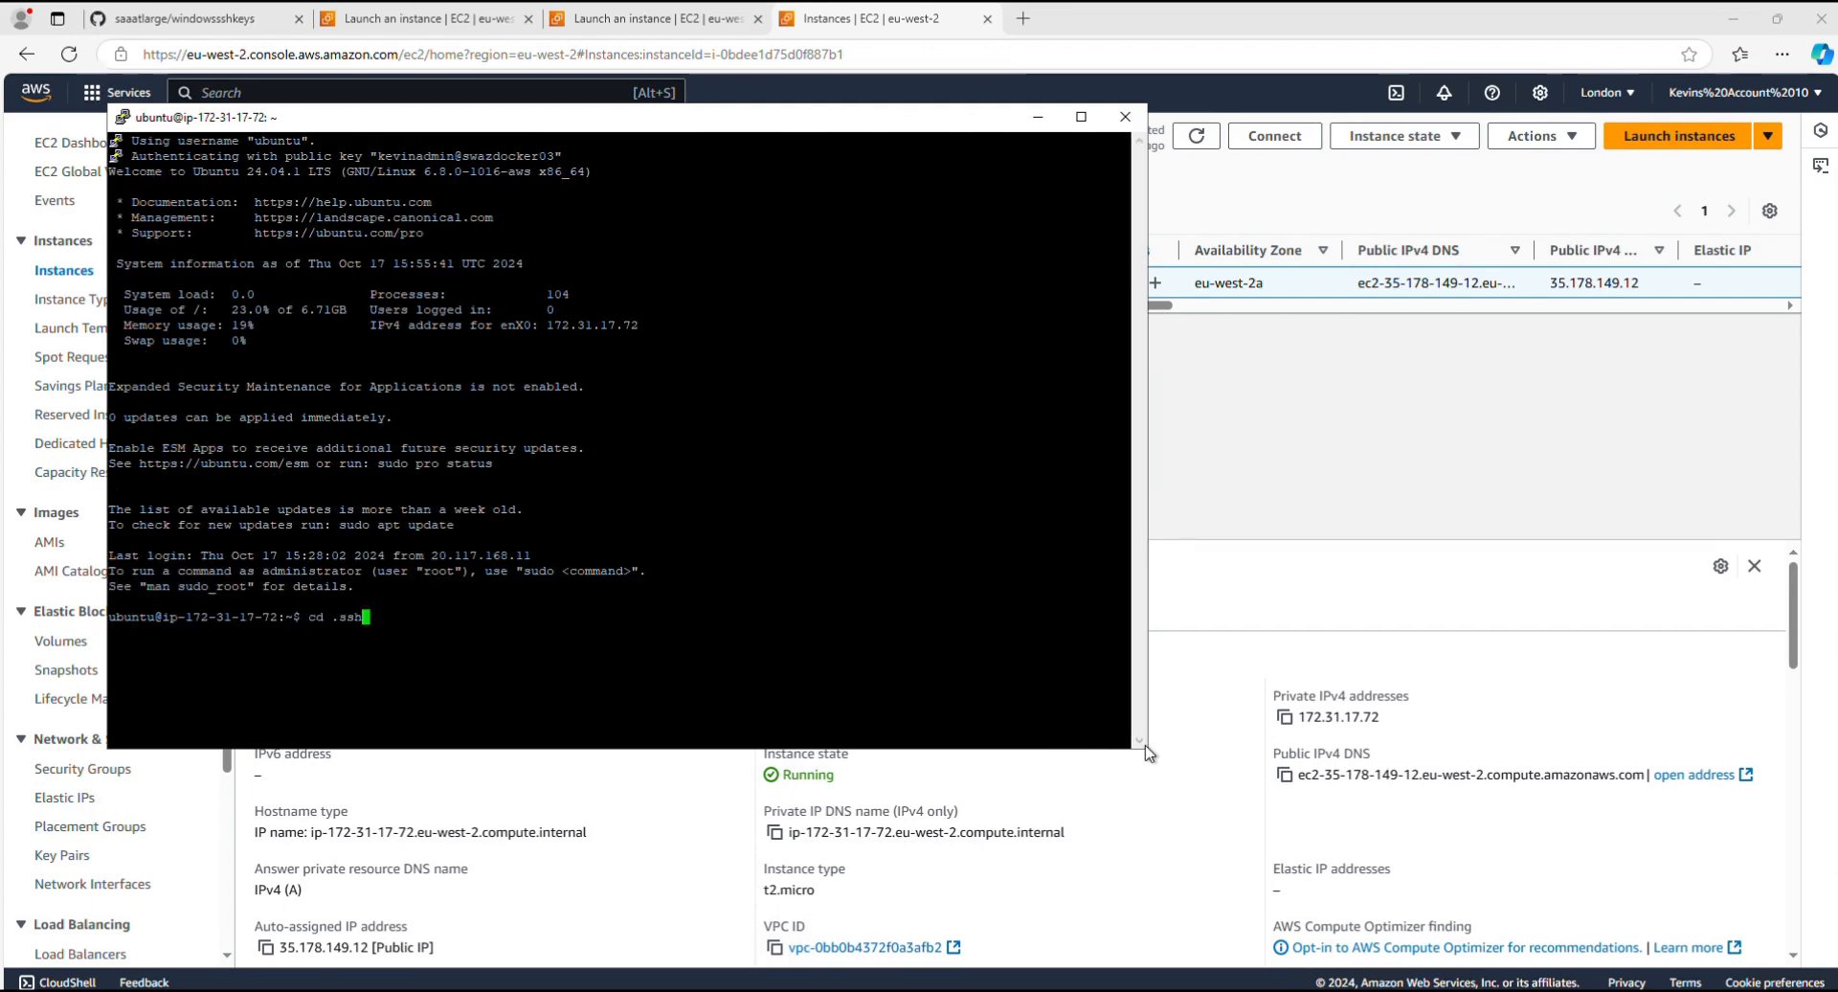
pyautogui.press('Return')
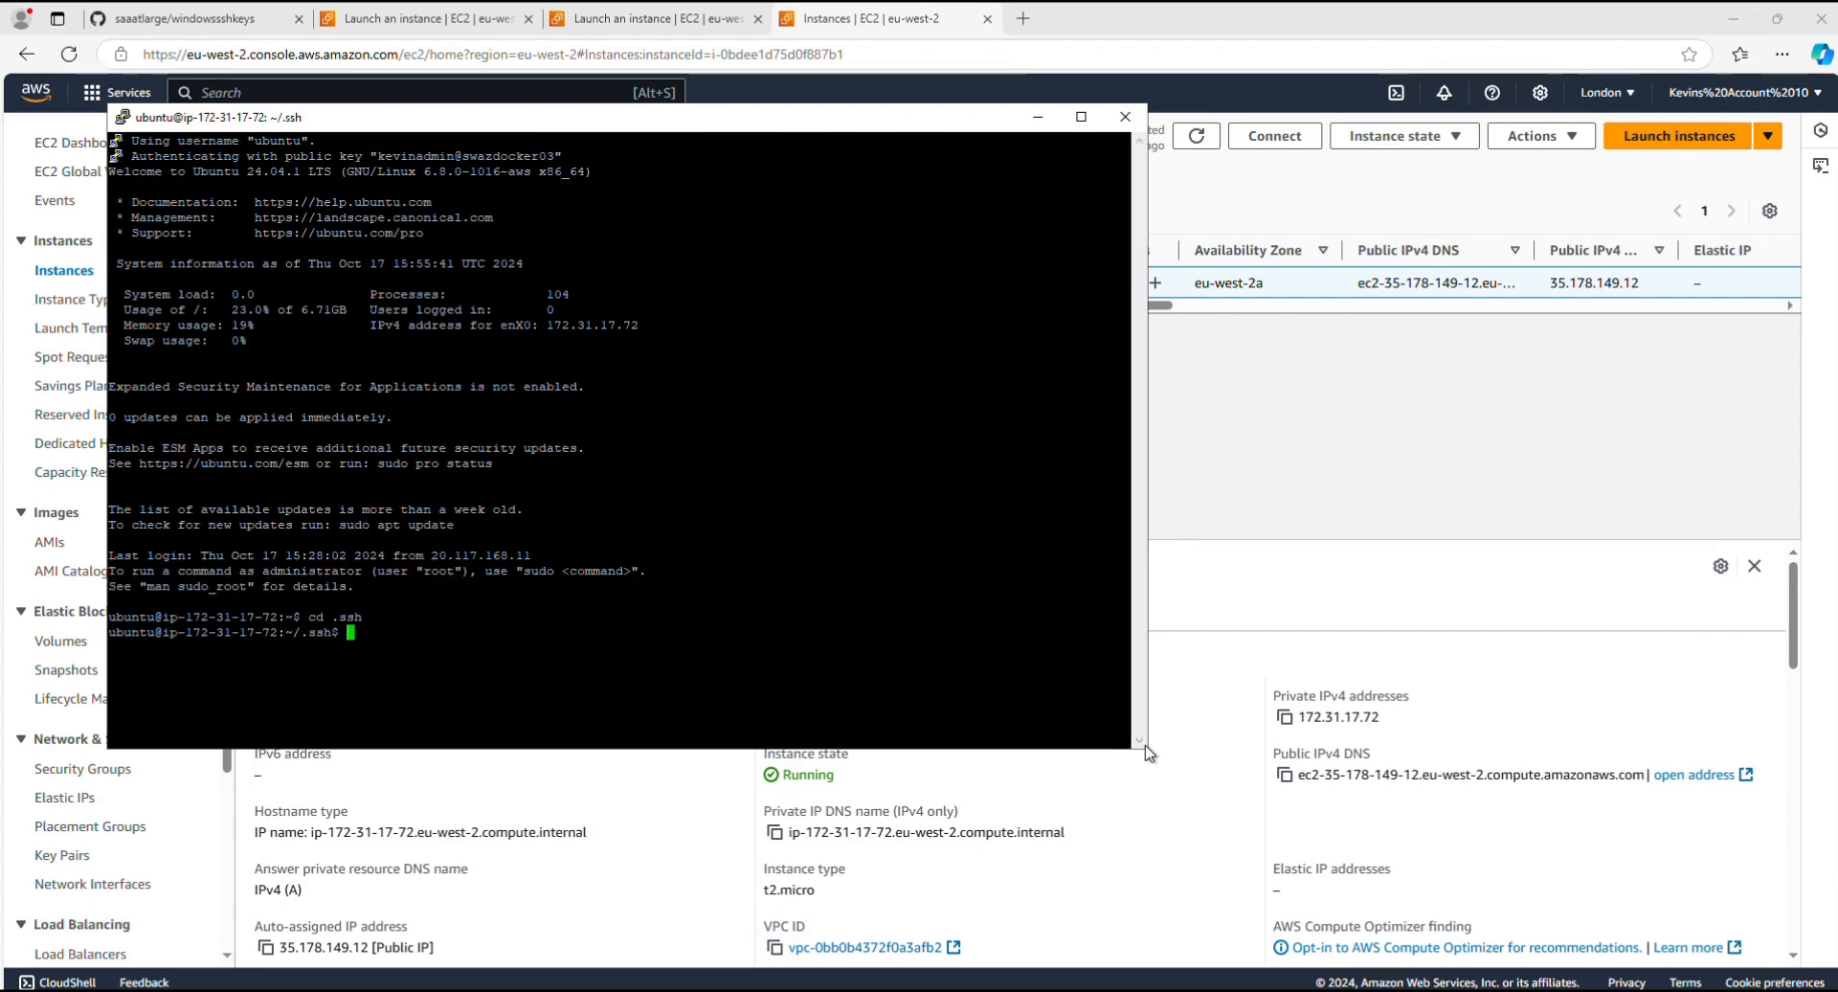
pyautogui.write('mo')
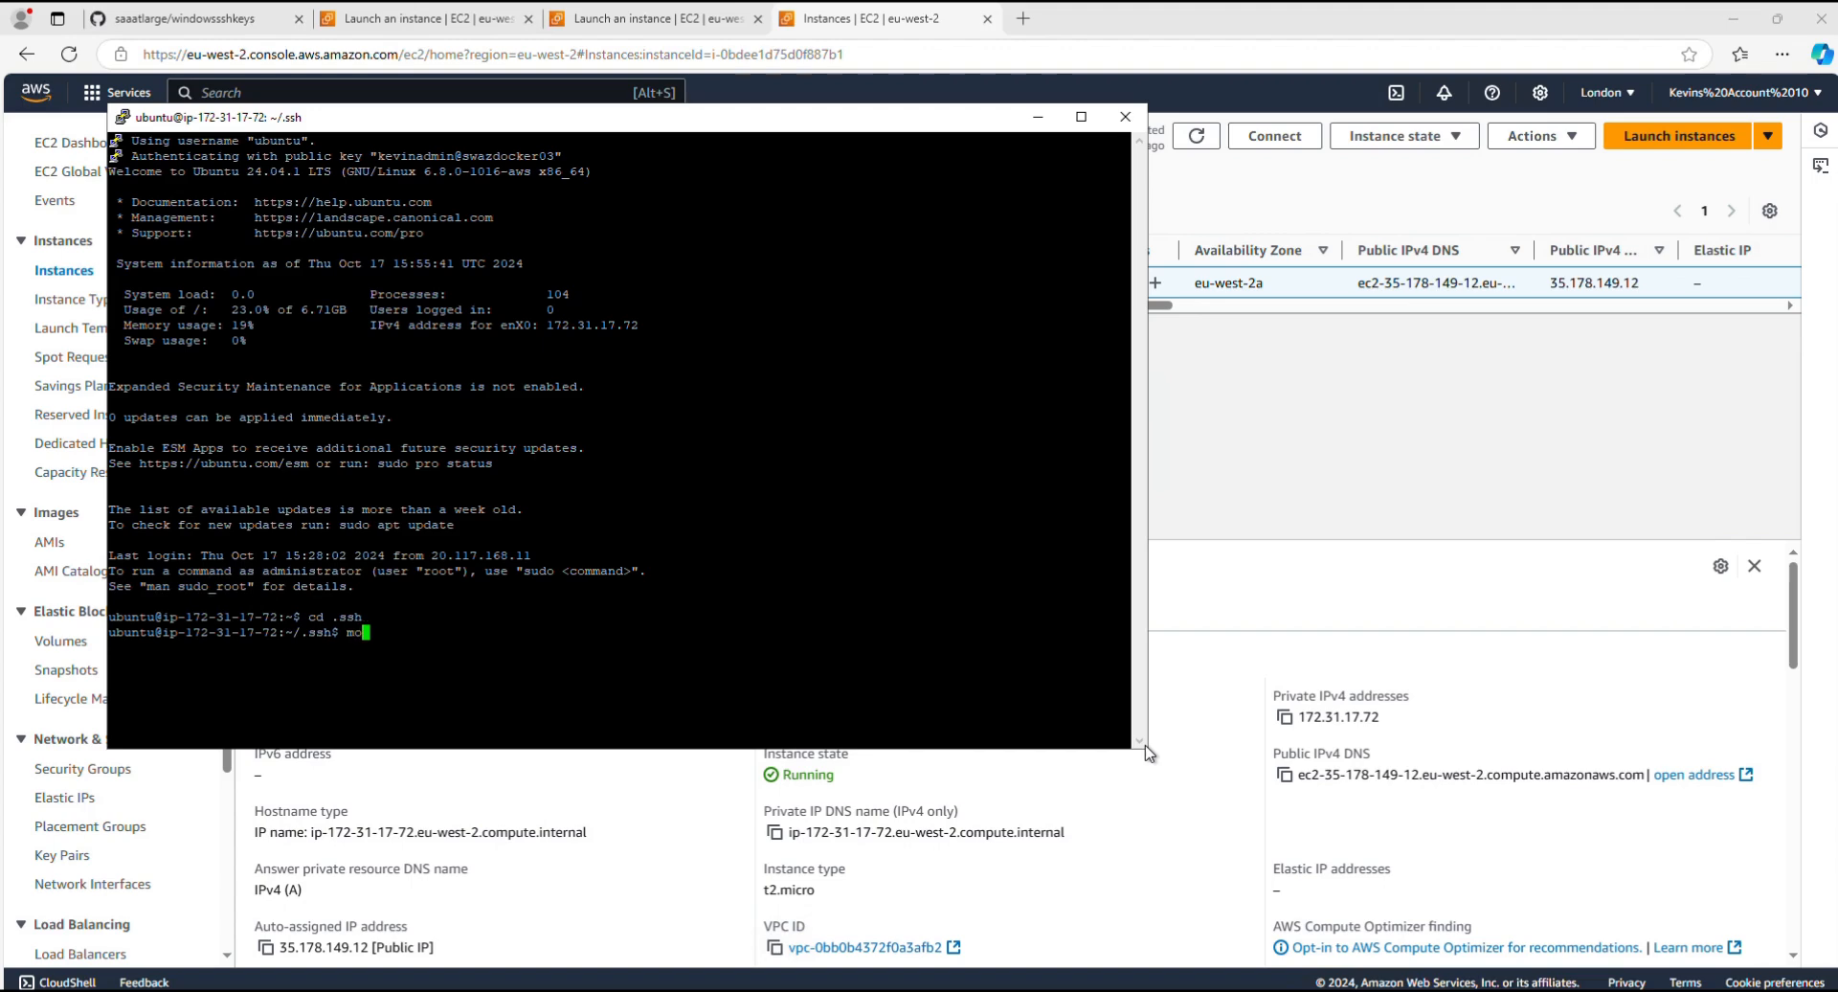
pyautogui.write('re au')
pyautogui.press('Tab')
pyautogui.press('Return')
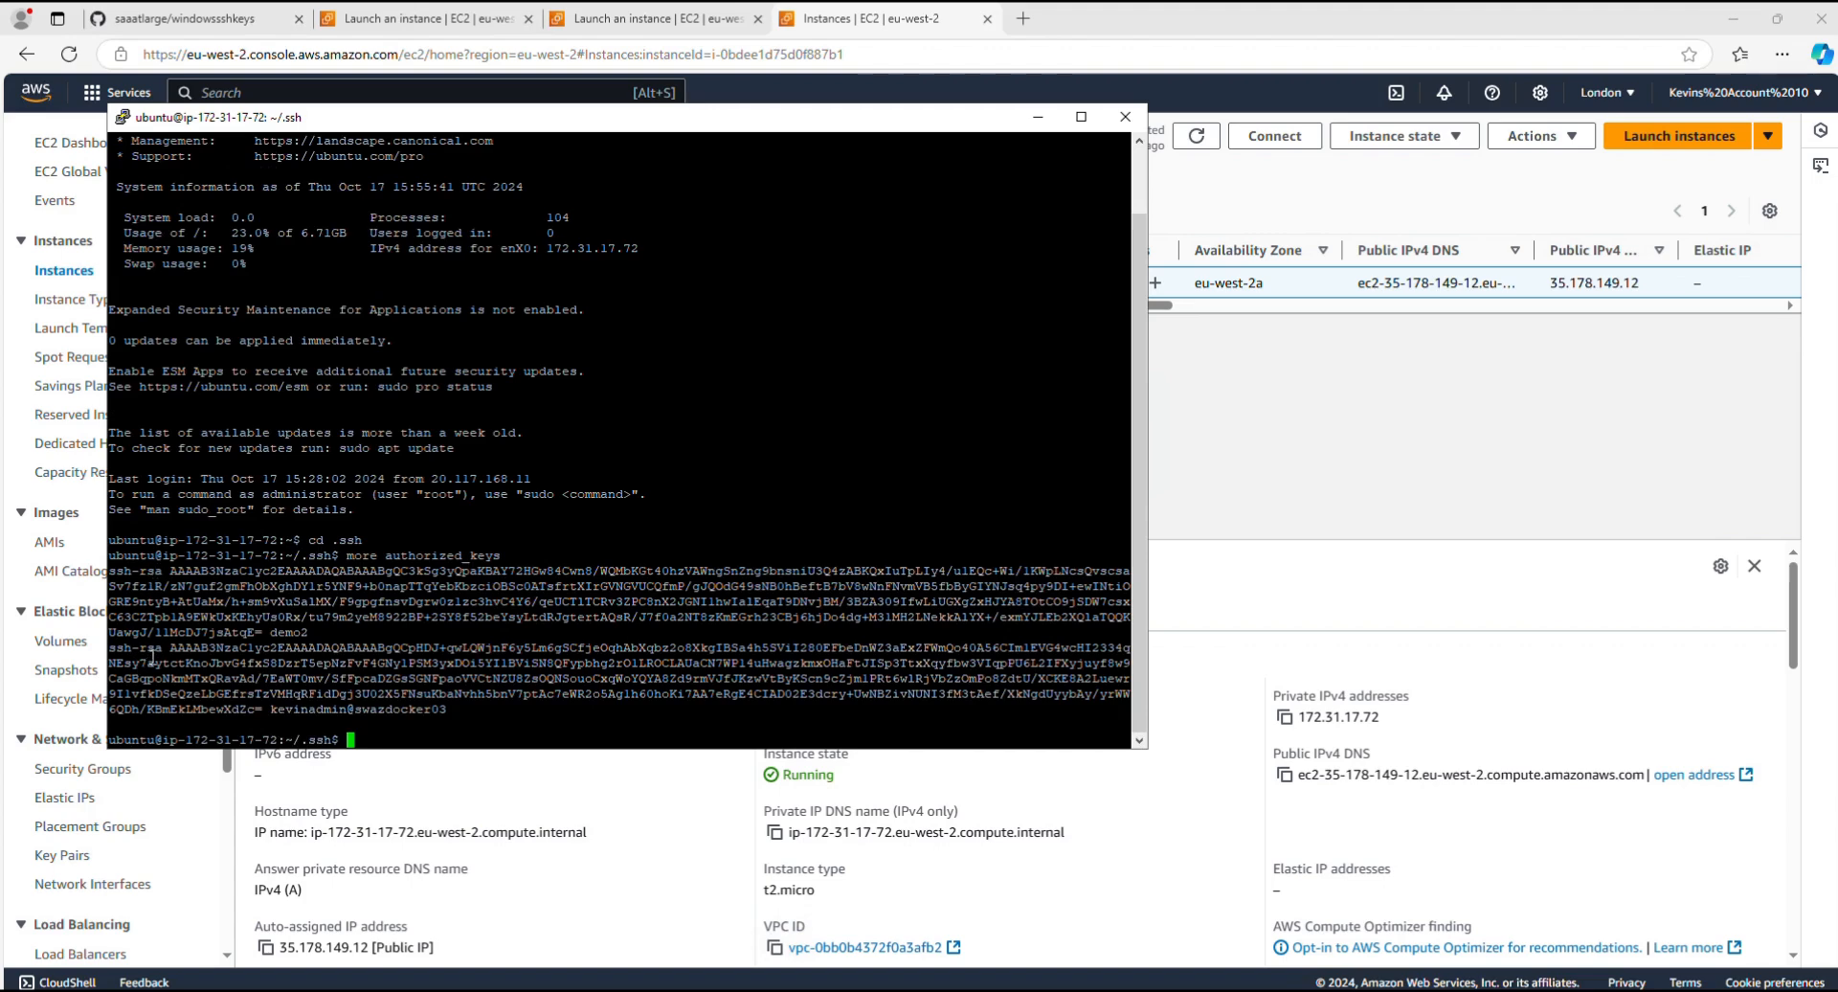
# Step: Exit the instance session and relaunch PuTTY from the command prompt
pyautogui.write('exit')
pyautogui.press('Return')
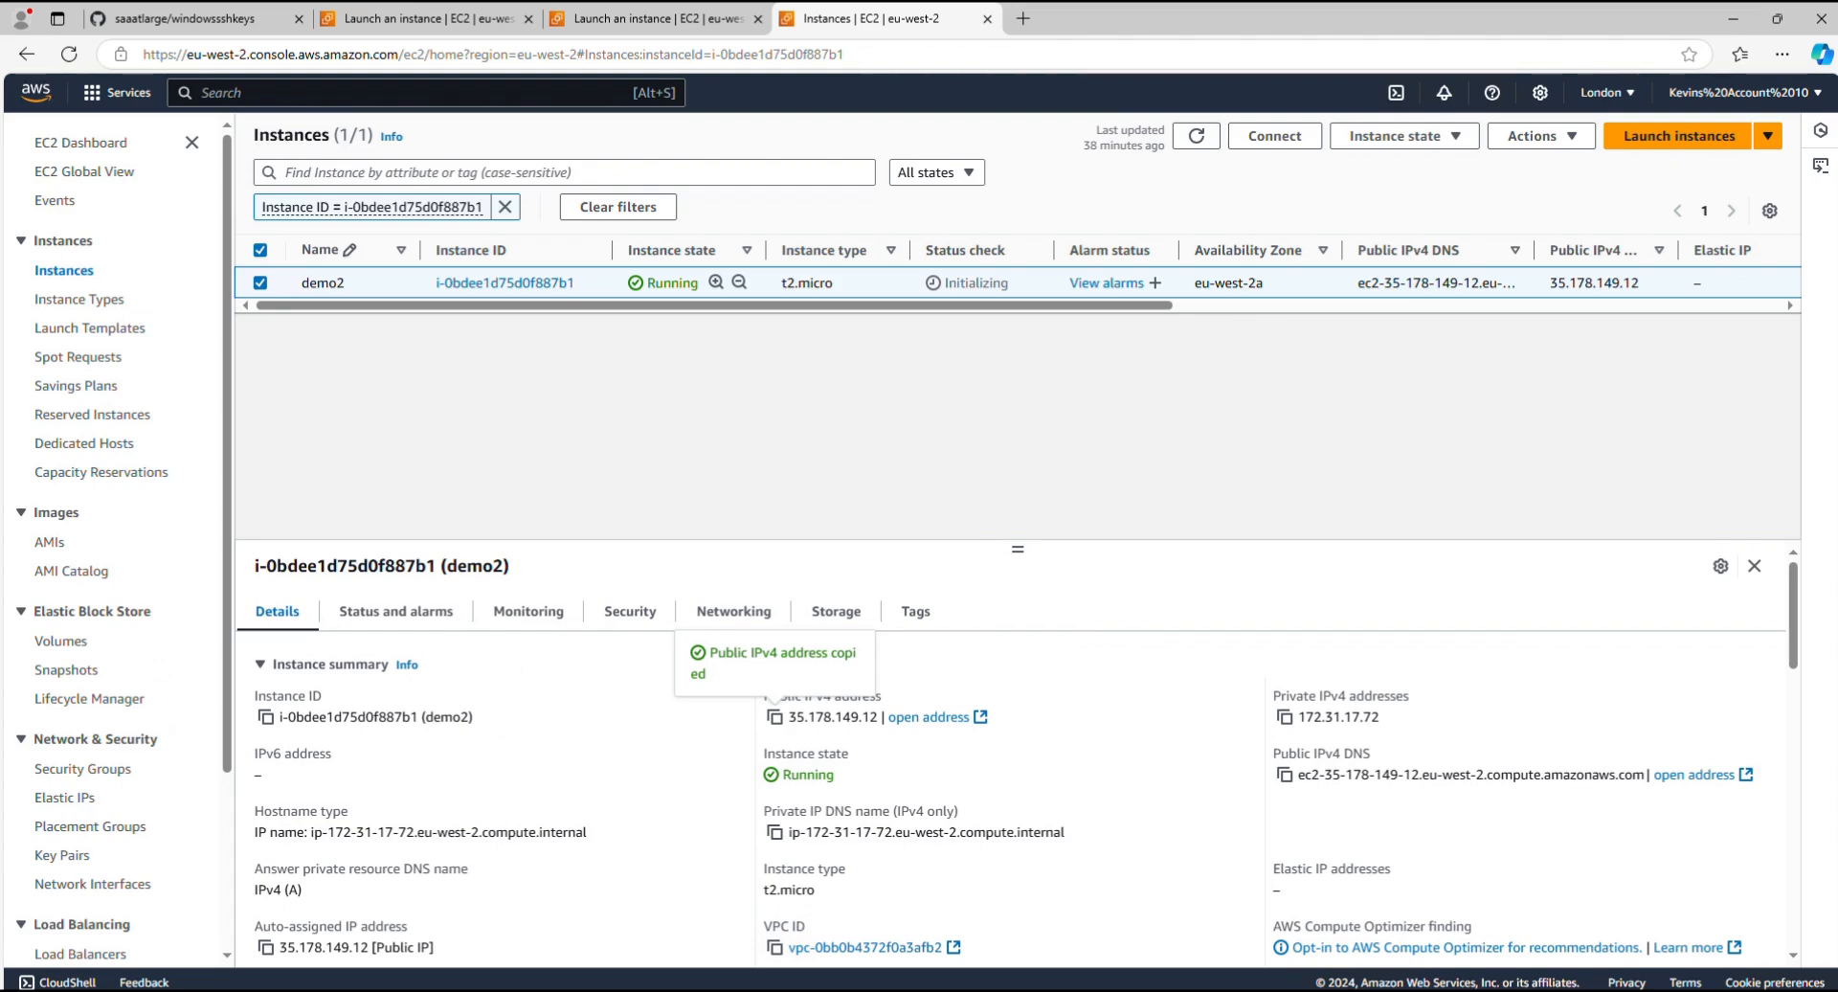
pyautogui.hotkey('alt', 'Tab')
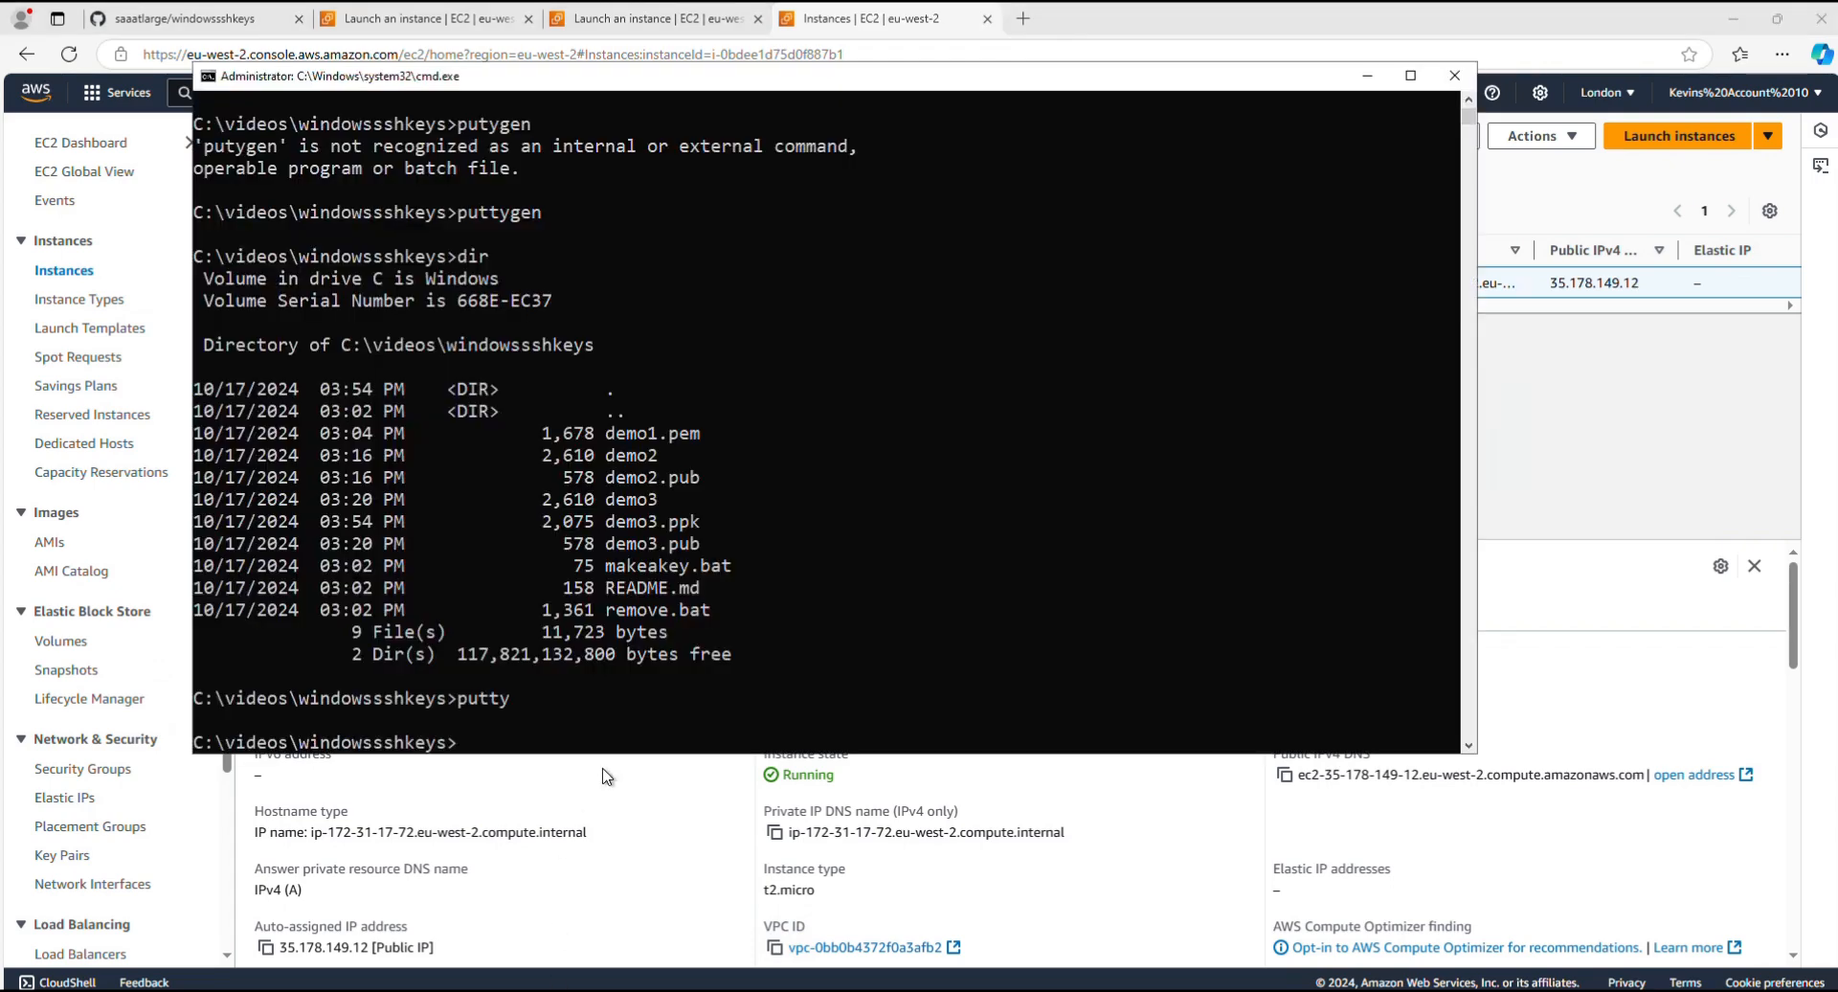
pyautogui.write('putty')
pyautogui.press('BackSpace')
pyautogui.press('BackSpace')
pyautogui.write('ty')
pyautogui.press('Return')
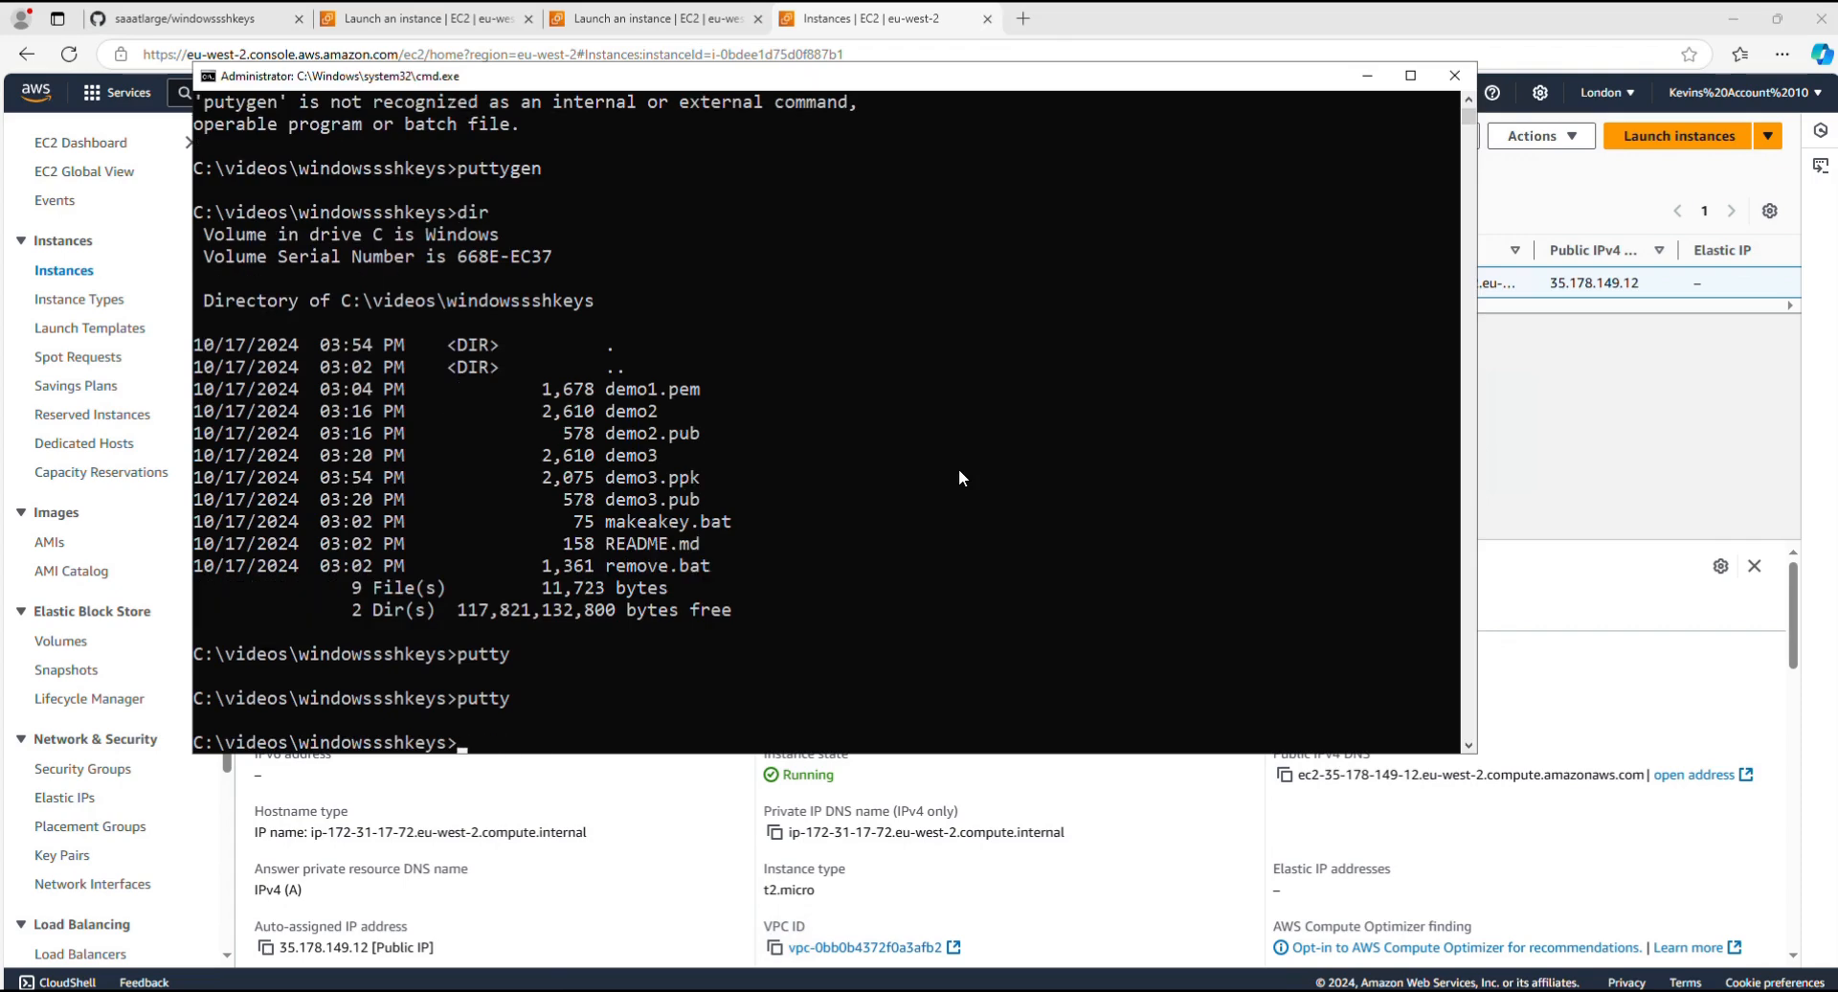
# Step: Load the saved ssh3 session and open its connection to the instance
pyautogui.click(877, 560)
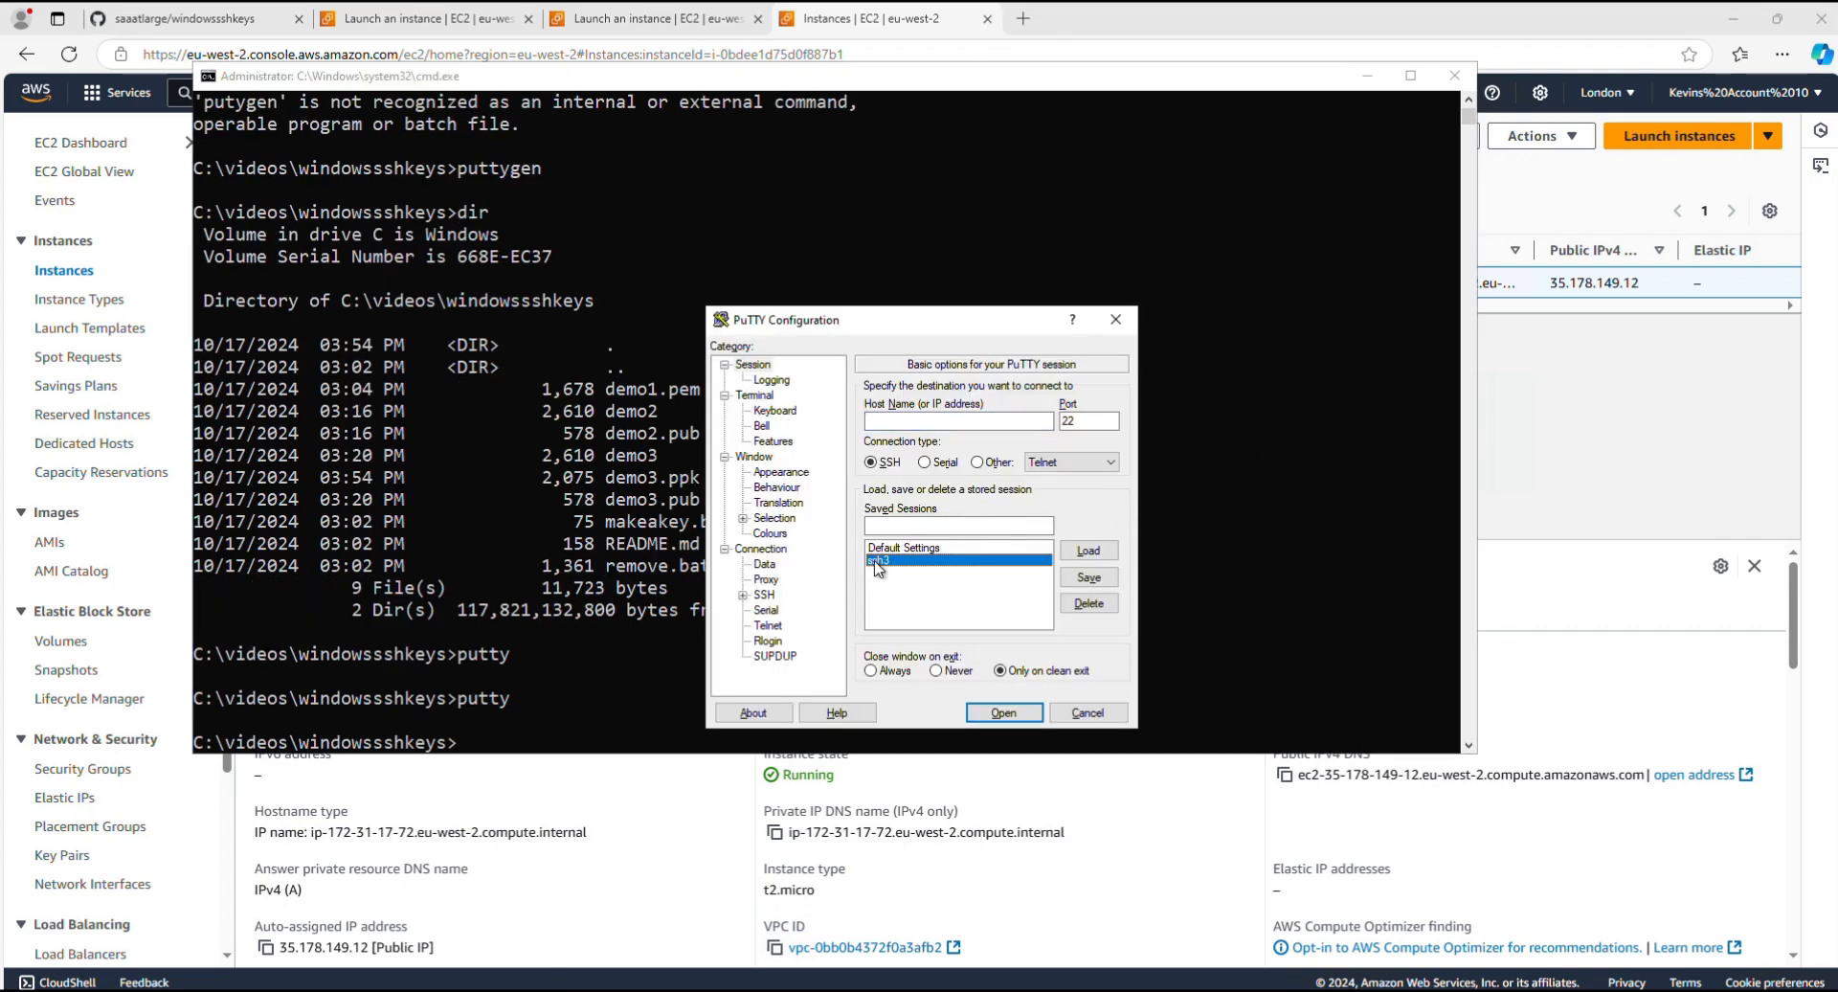
pyautogui.click(1101, 556)
pyautogui.click(1003, 713)
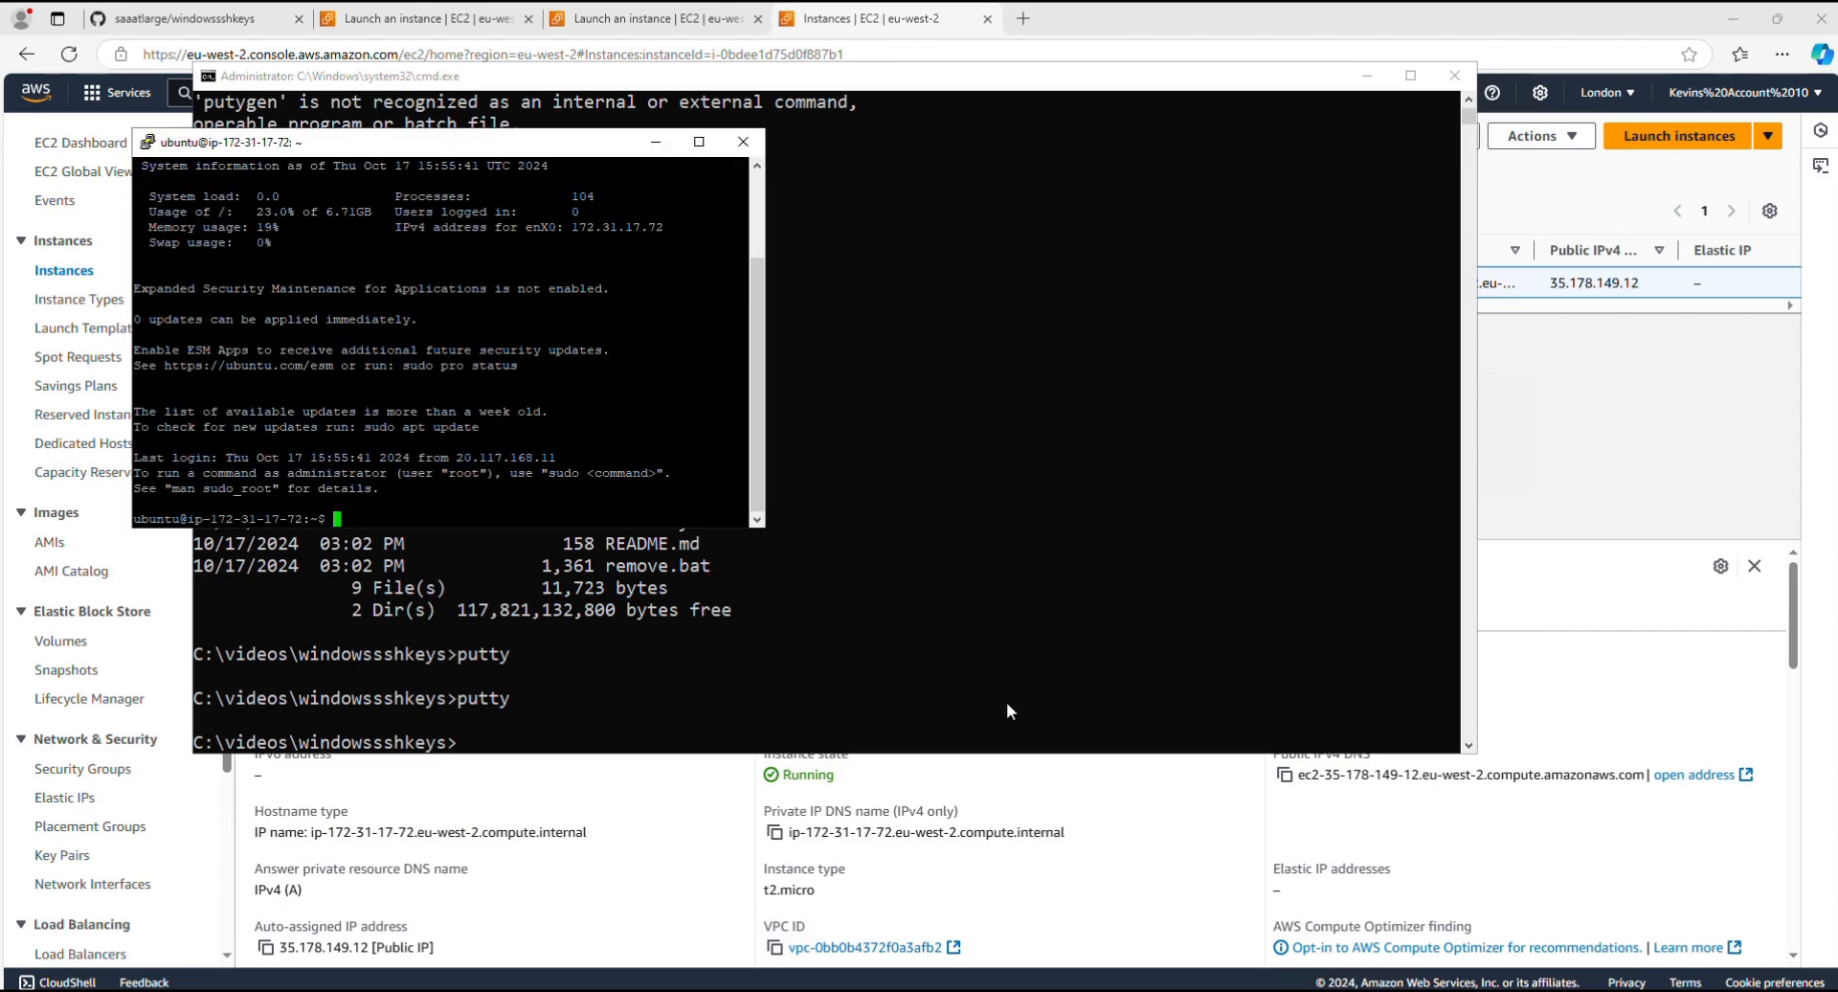